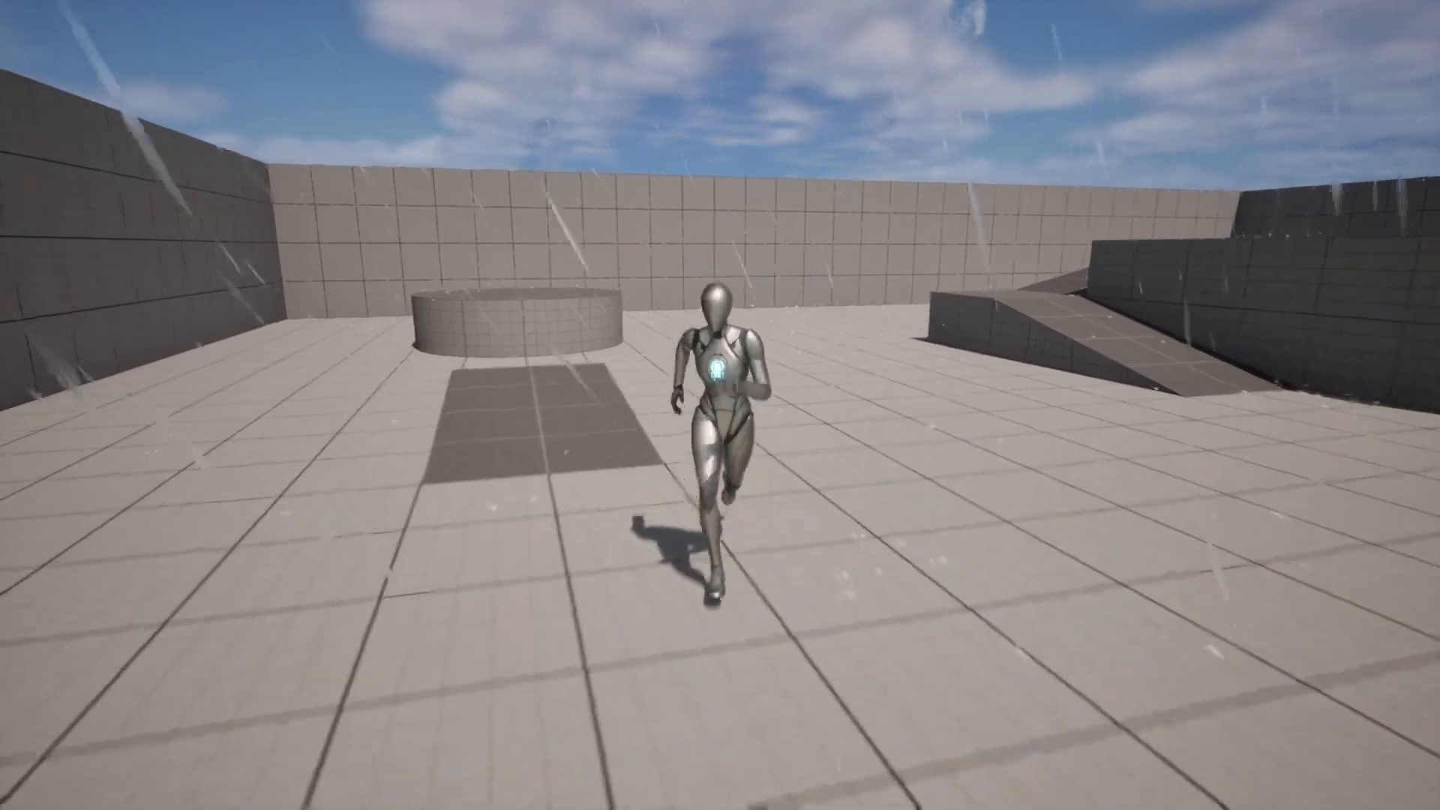
key(w)
key(d)
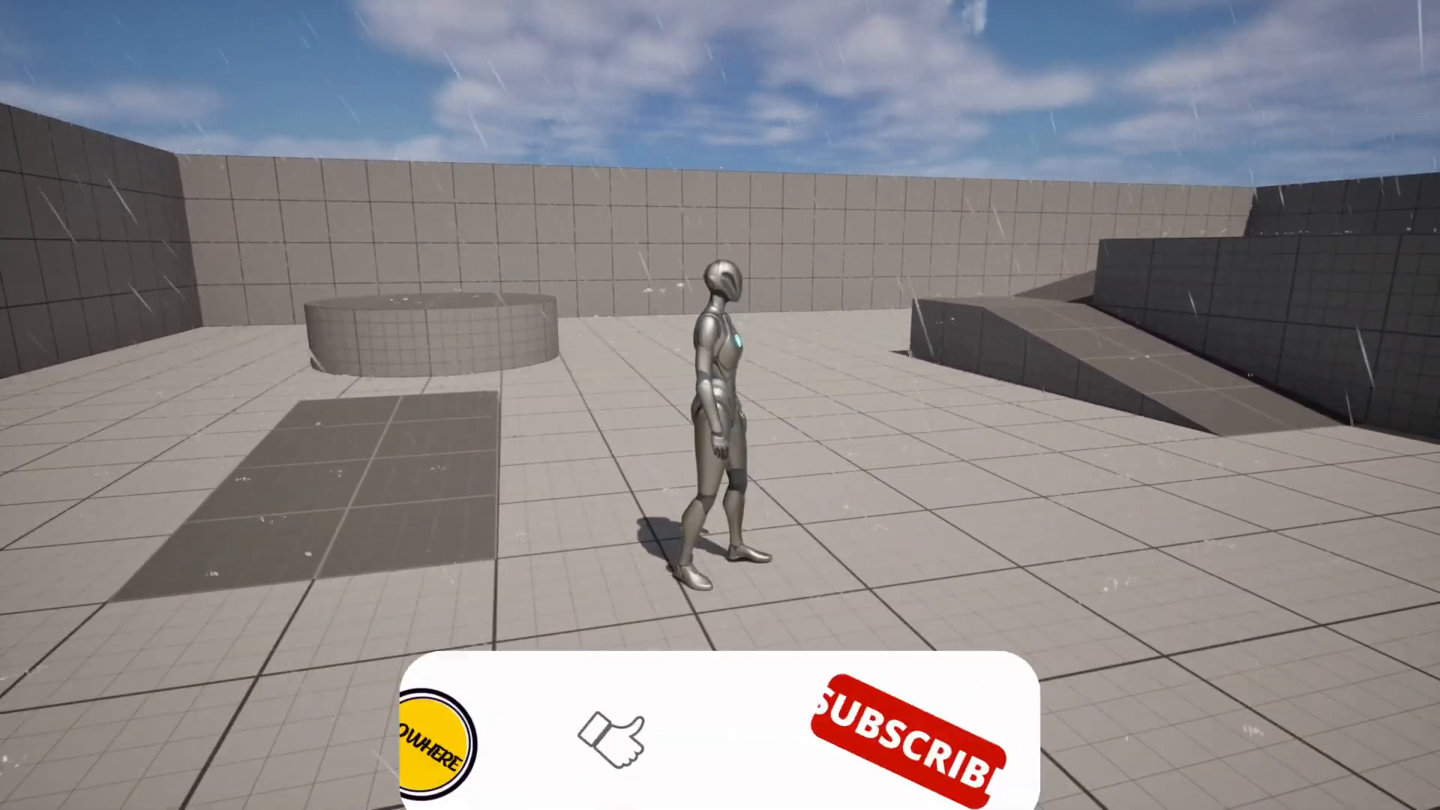
key(w)
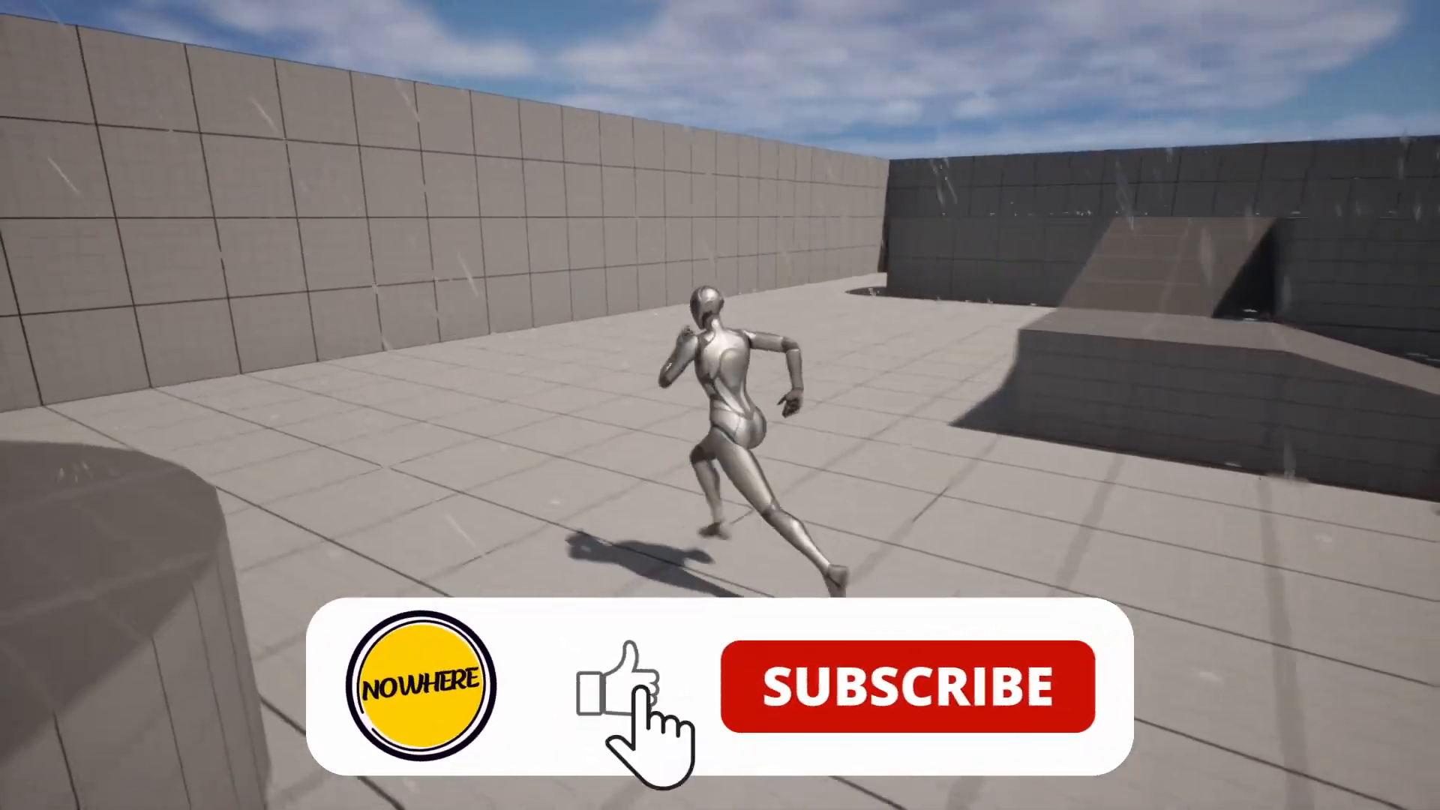
key(d)
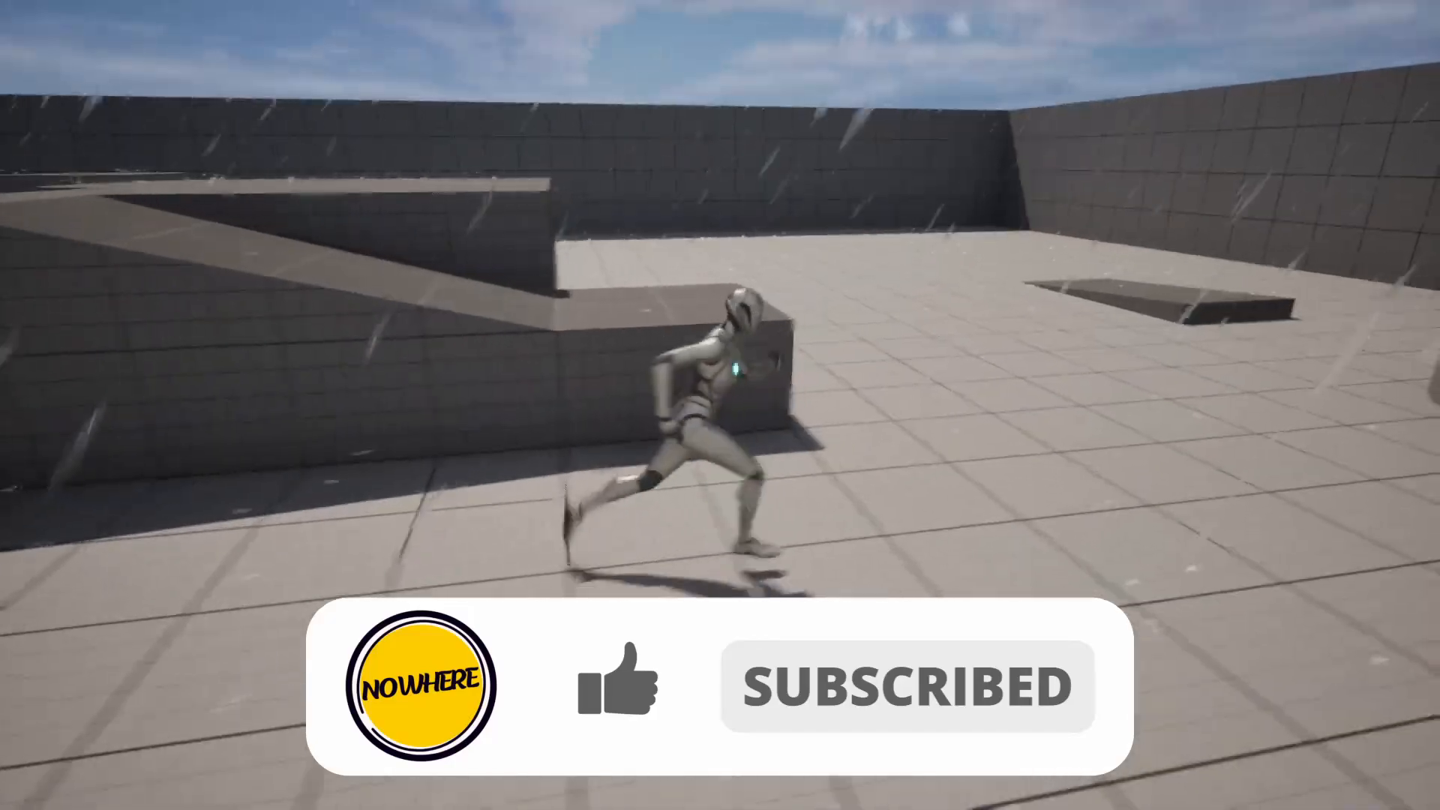
key(w)
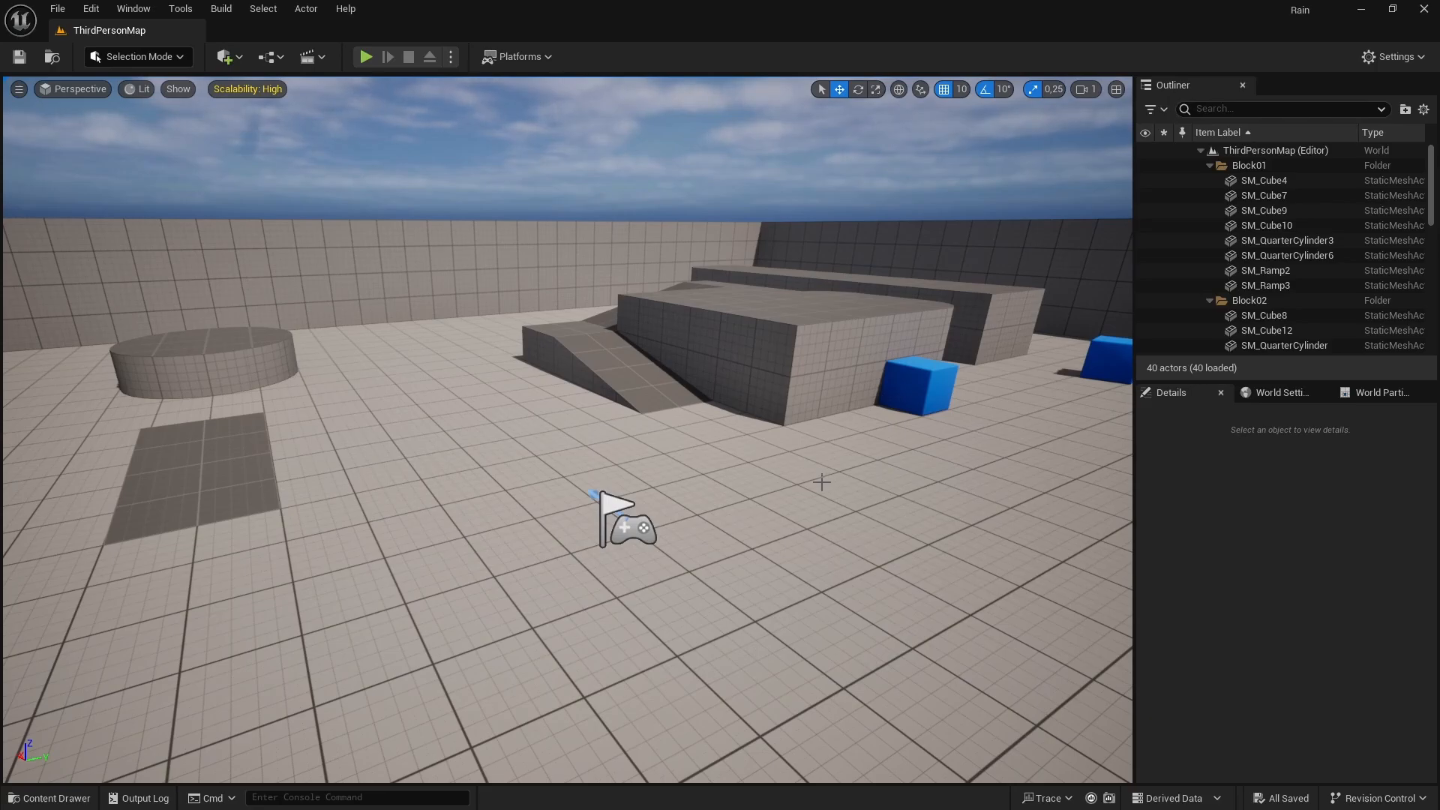
Step: Create an empty Niagara System named NS_Rain in the Effects folder
key(ctrl+space)
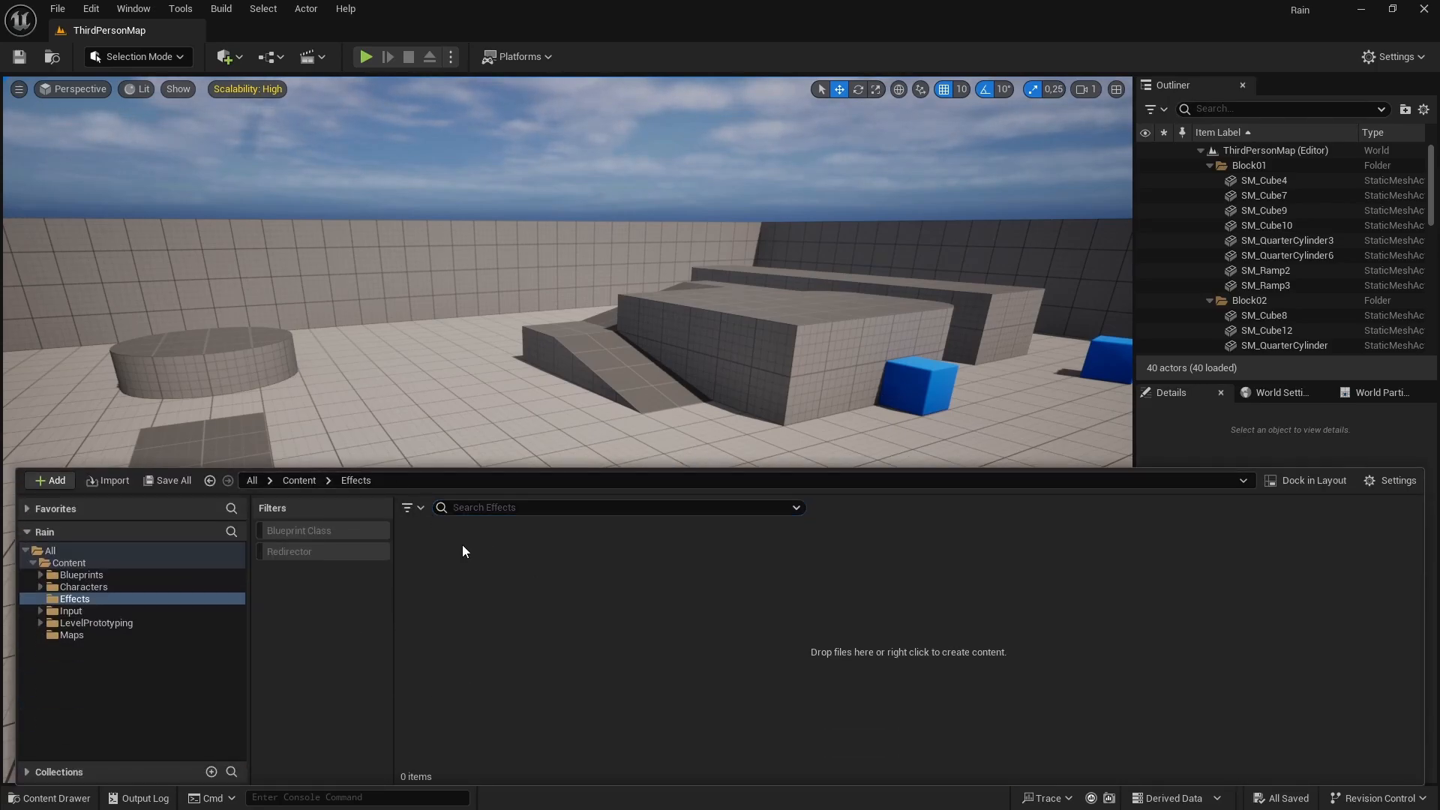
right_click(503, 601)
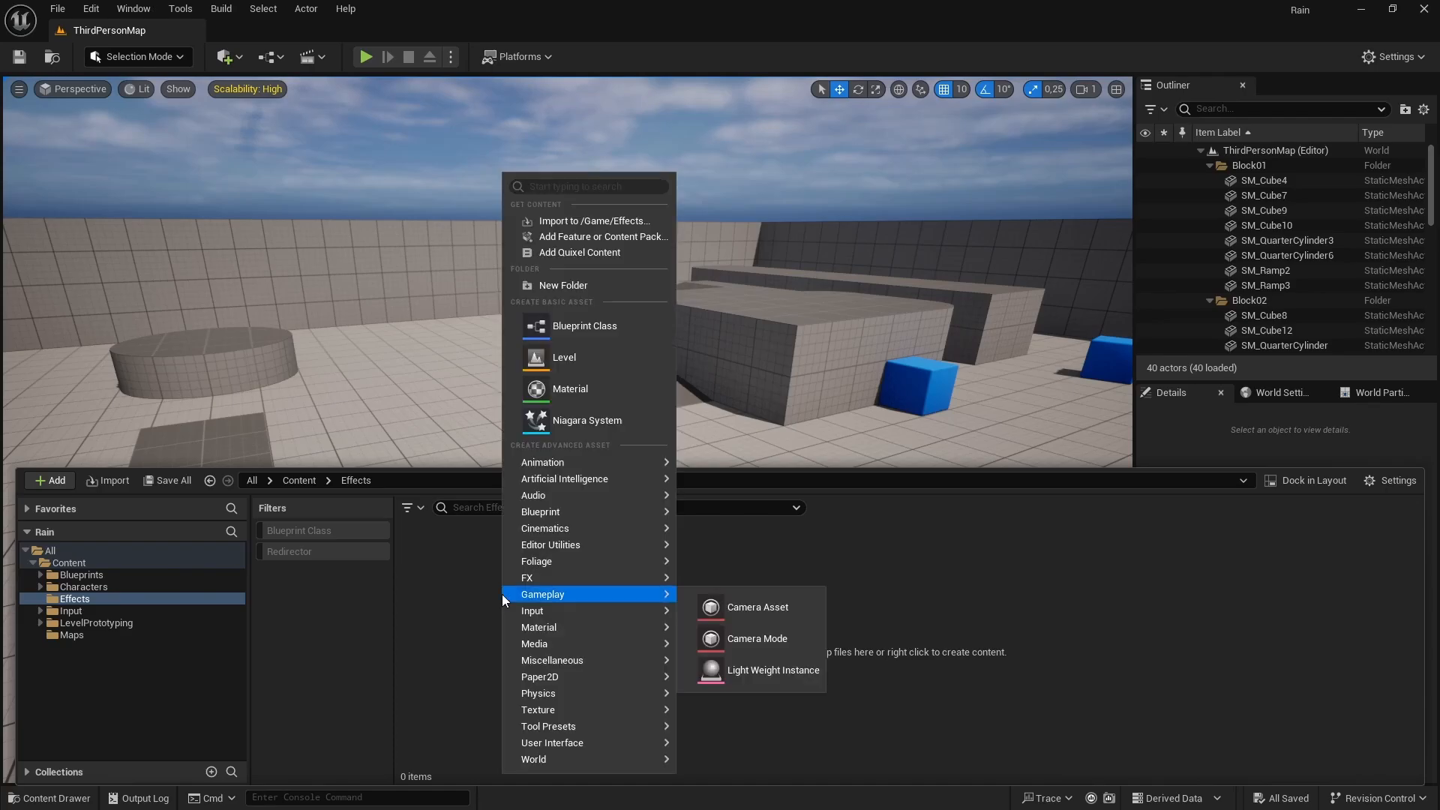
mouse_move(523, 584)
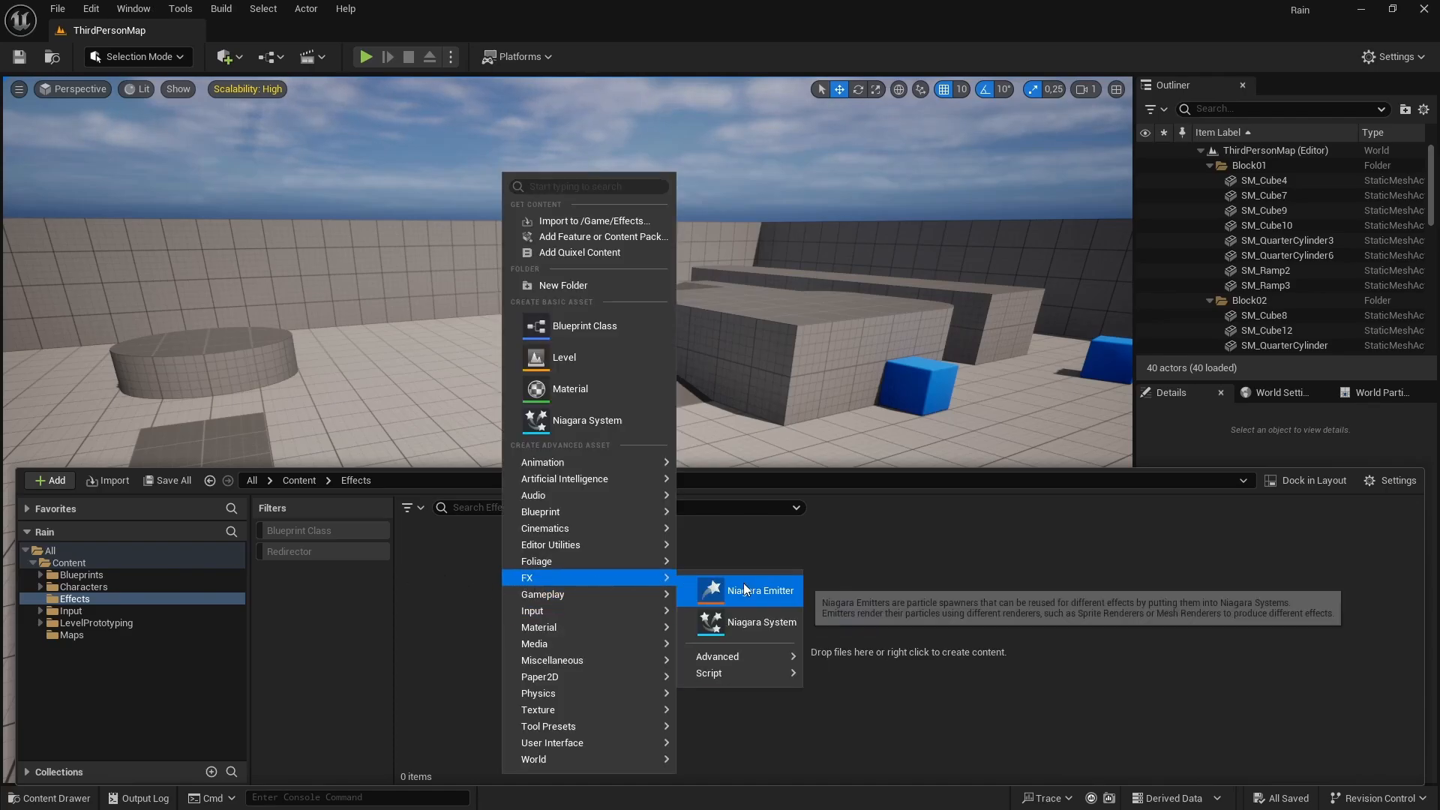
click(758, 628)
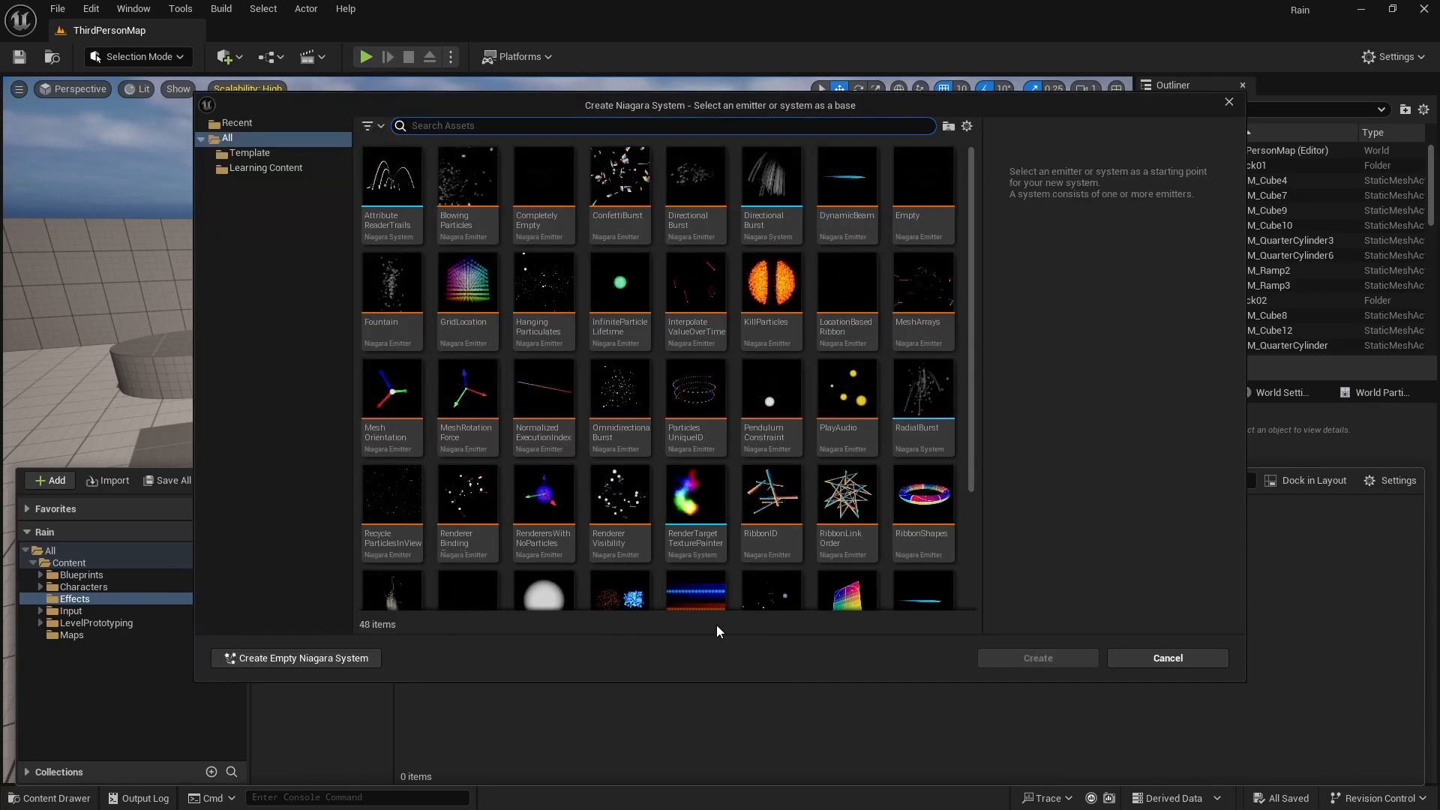
click(333, 660)
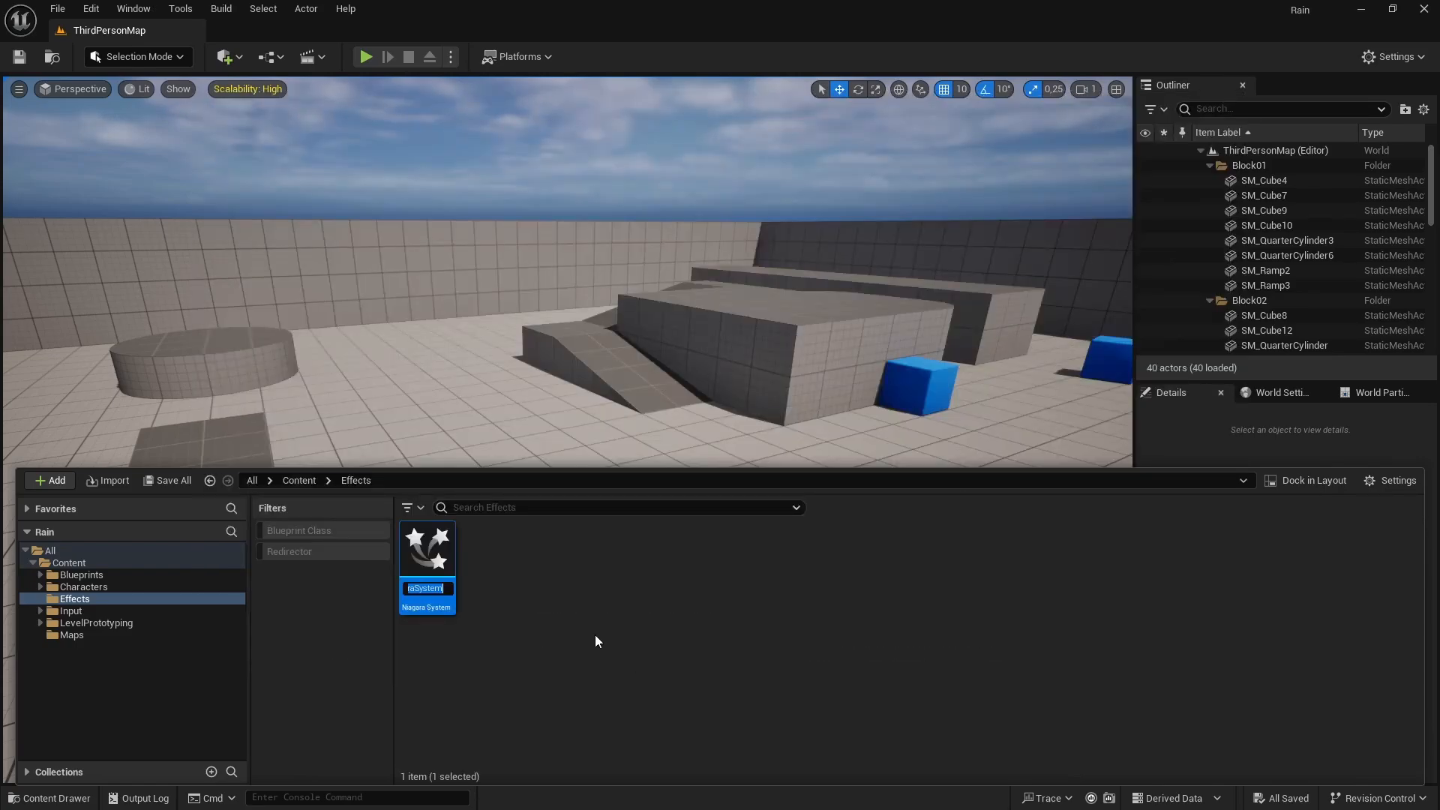
text(NS_Rain)
key(Return)
Step: Open the NS_Rain system for editing and add an empty Niagara emitter to its graph
double_click(427, 570)
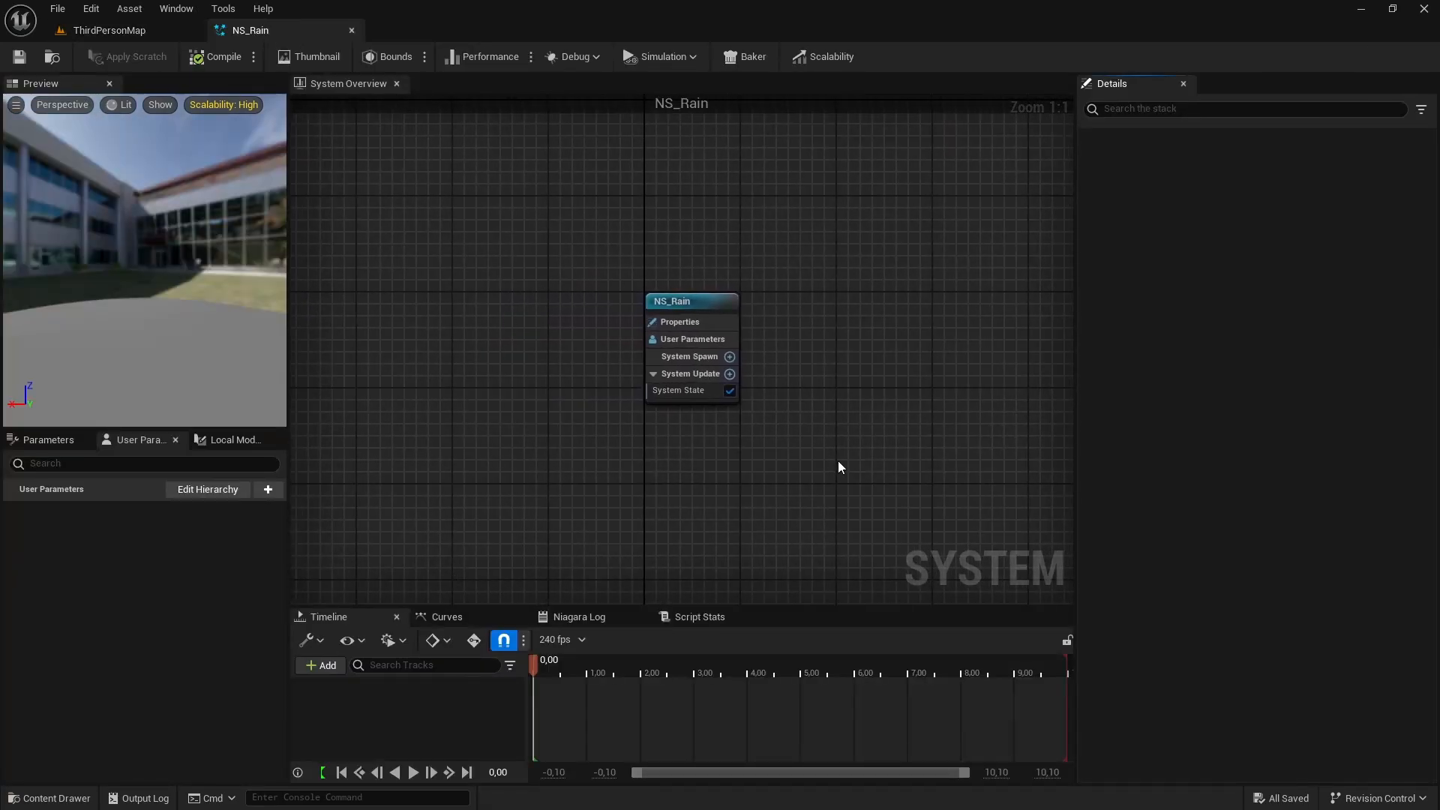
right_drag(868, 509, 685, 465)
right_click(655, 331)
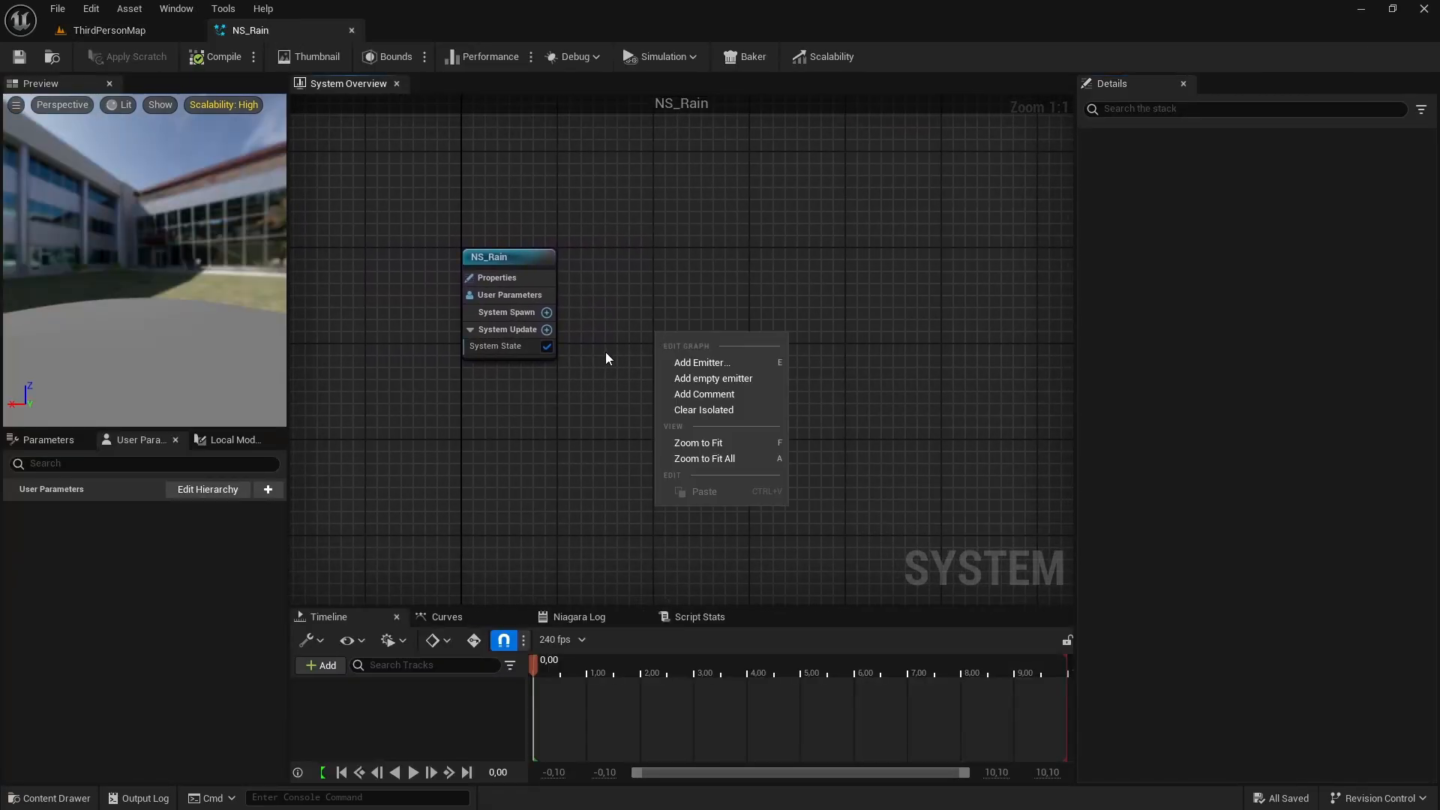
click(699, 365)
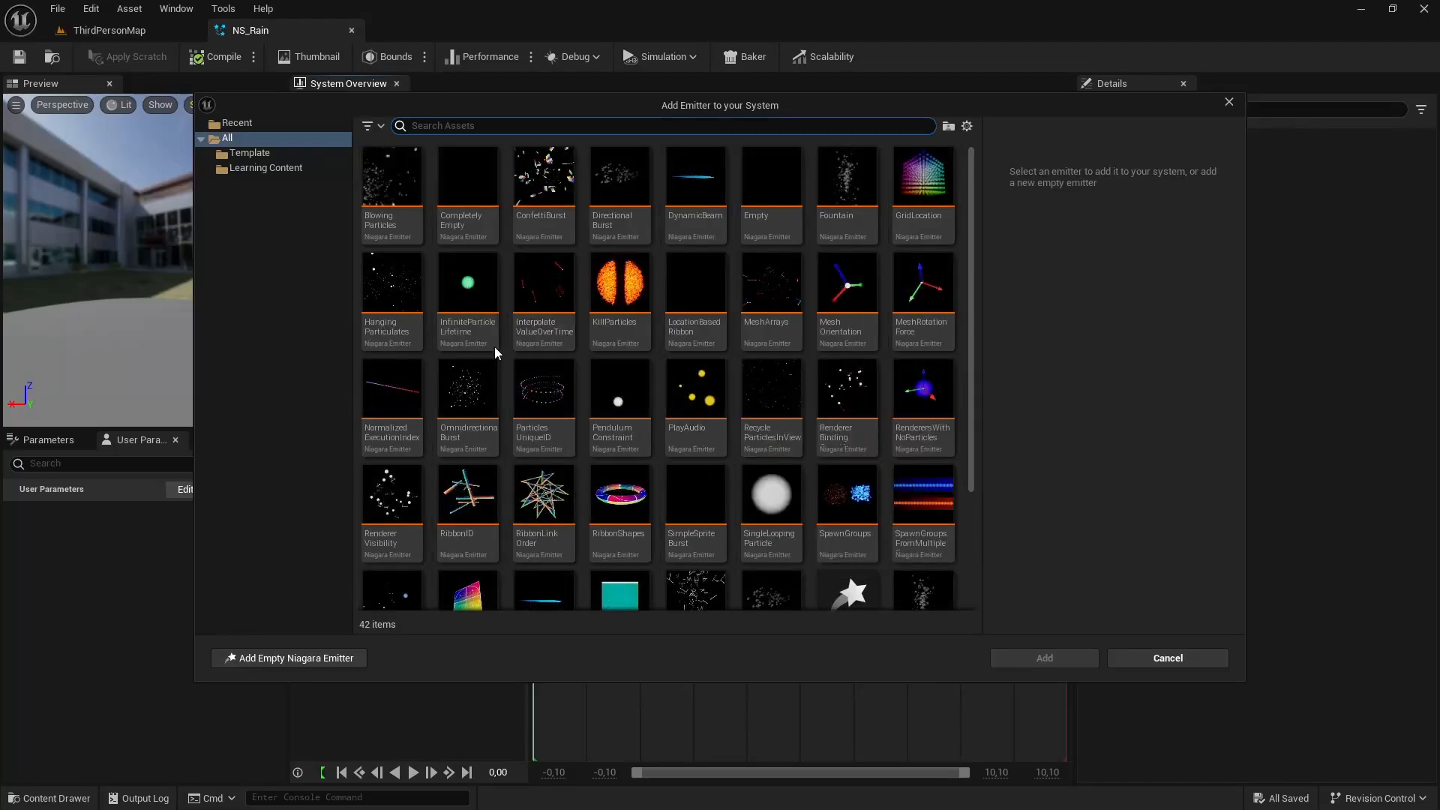
click(335, 662)
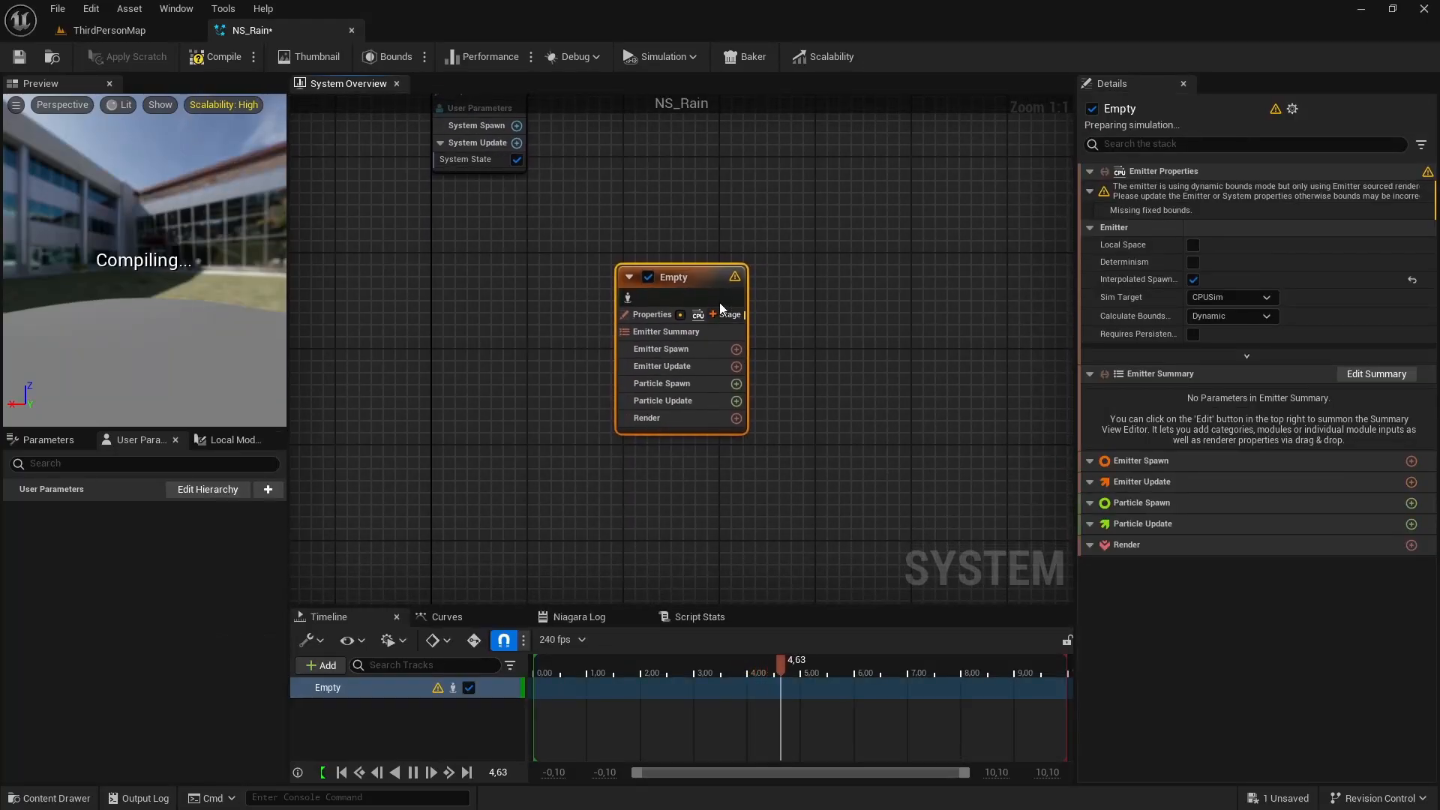
Step: Rename the empty emitter as Rain
double_click(678, 276)
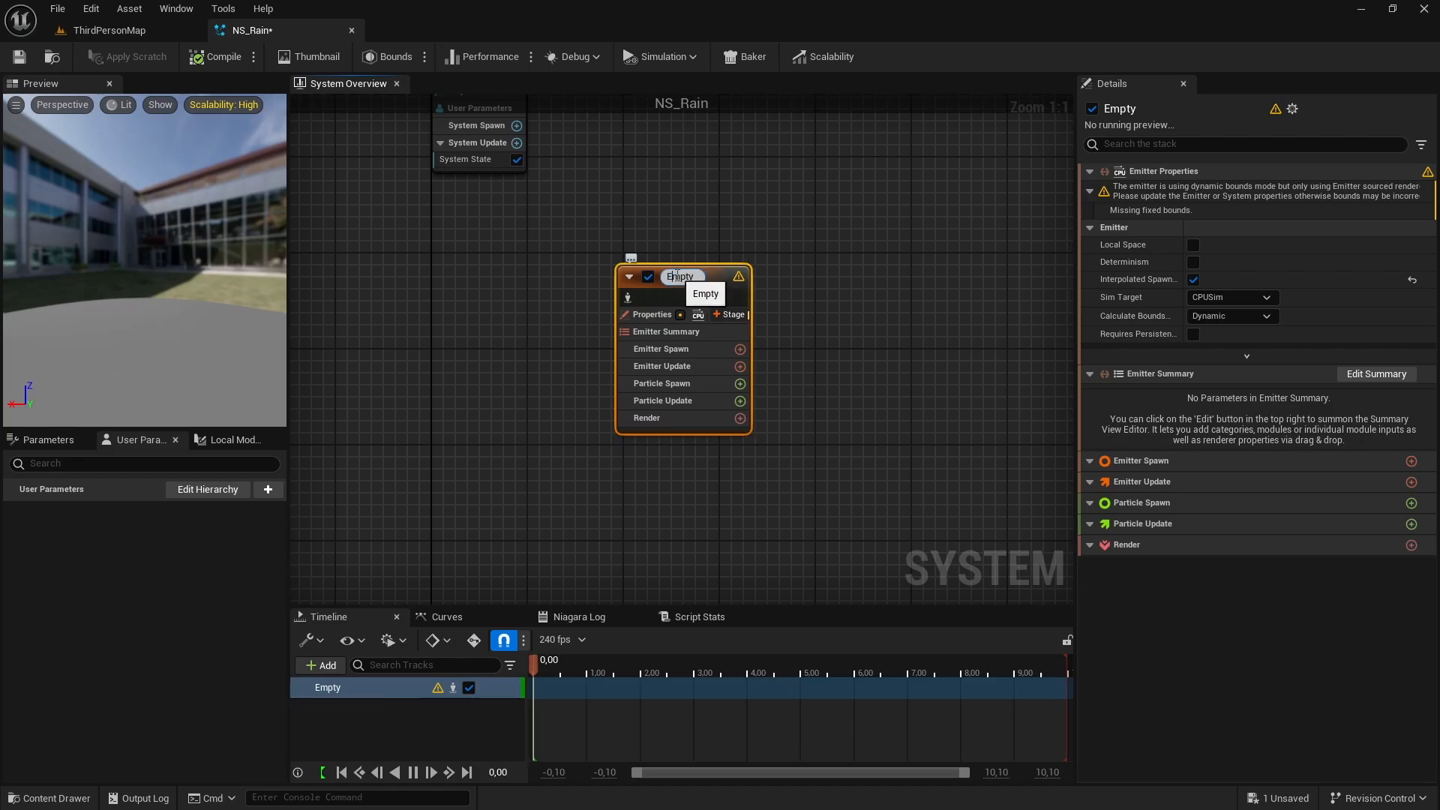
key(BackSpace)
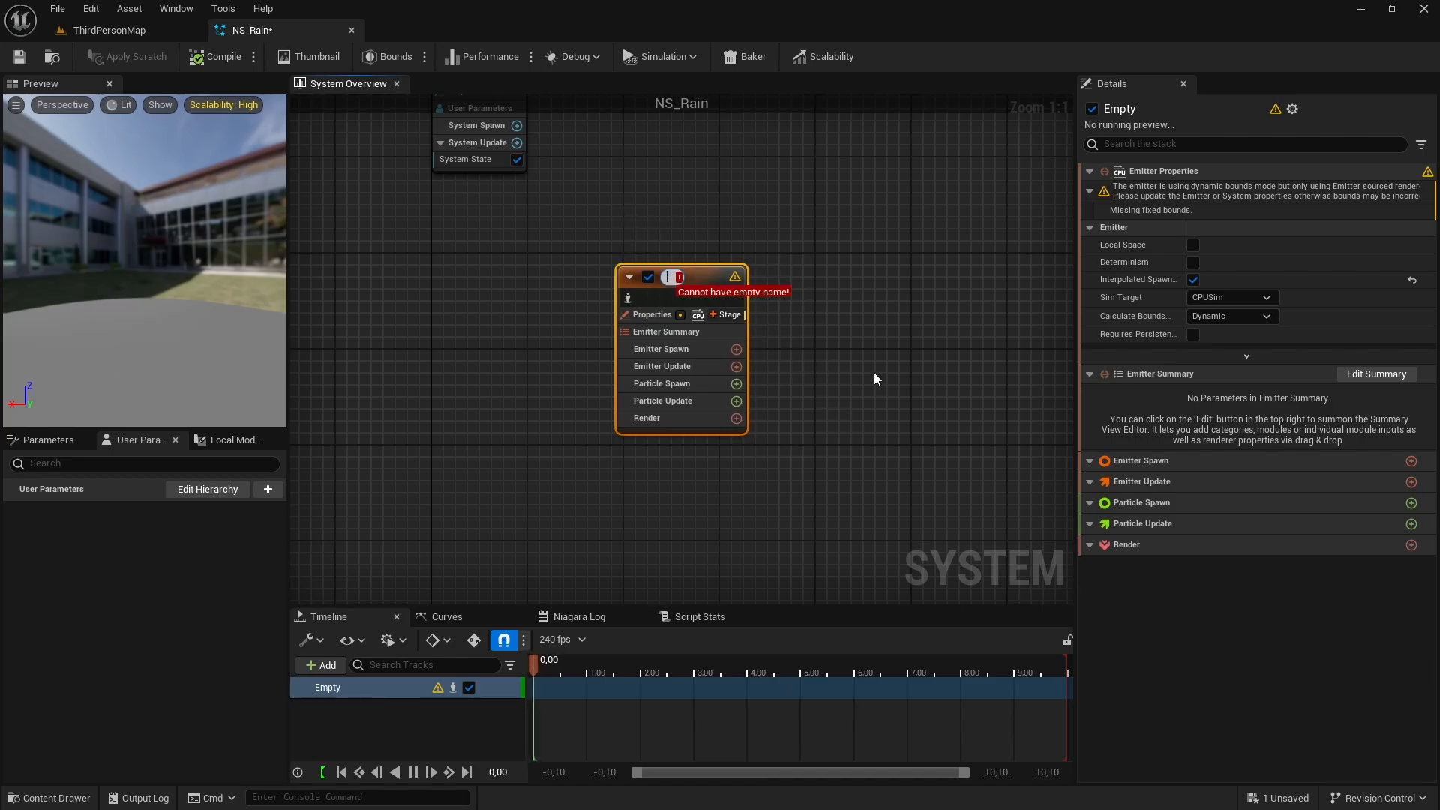
text(Rain)
key(Return)
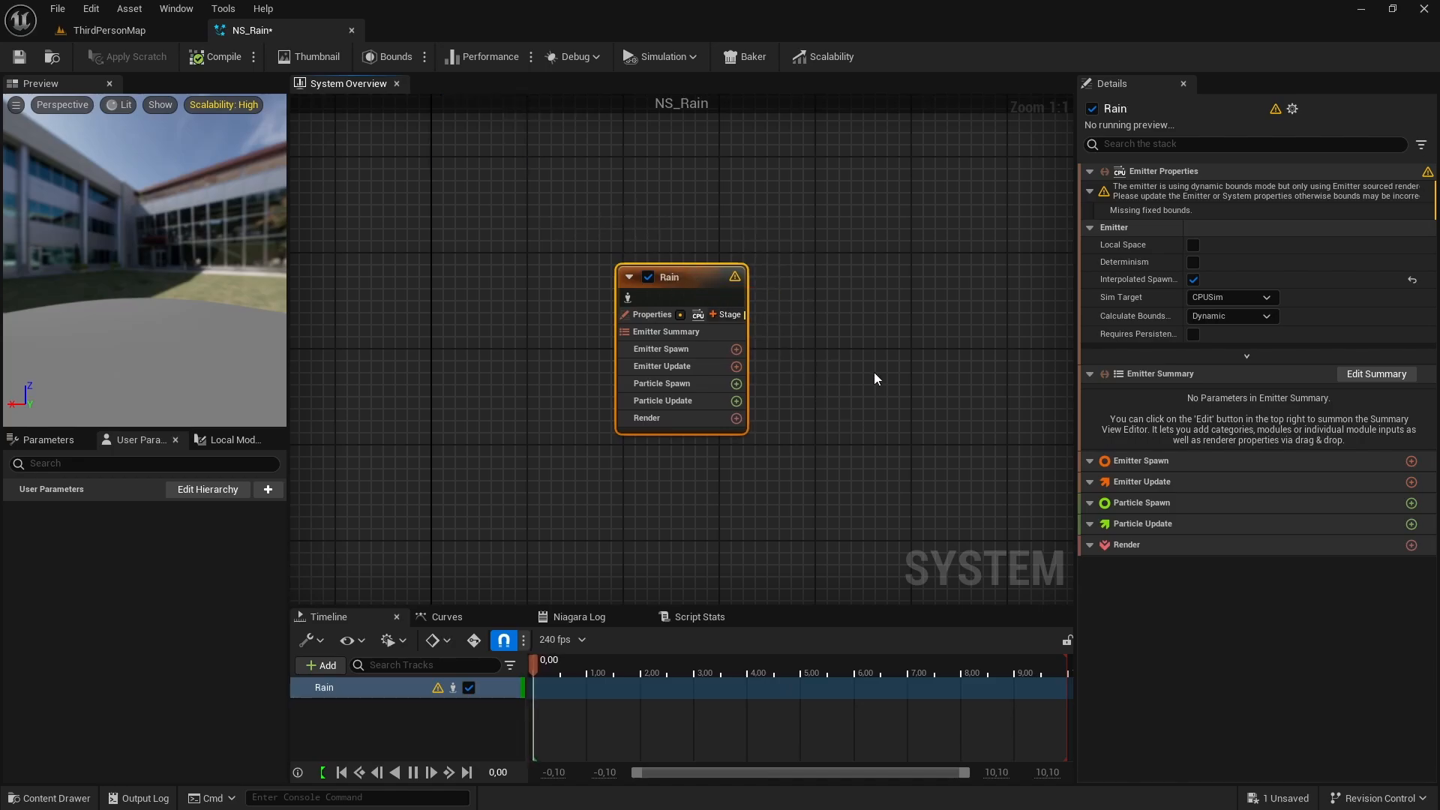
click(874, 372)
Step: Add an Emitter State module to the Emitter Update group of the Rain emitter
mouse_move(865, 396)
right_down()
mouse_move(902, 478)
mouse_move(842, 404)
right_up()
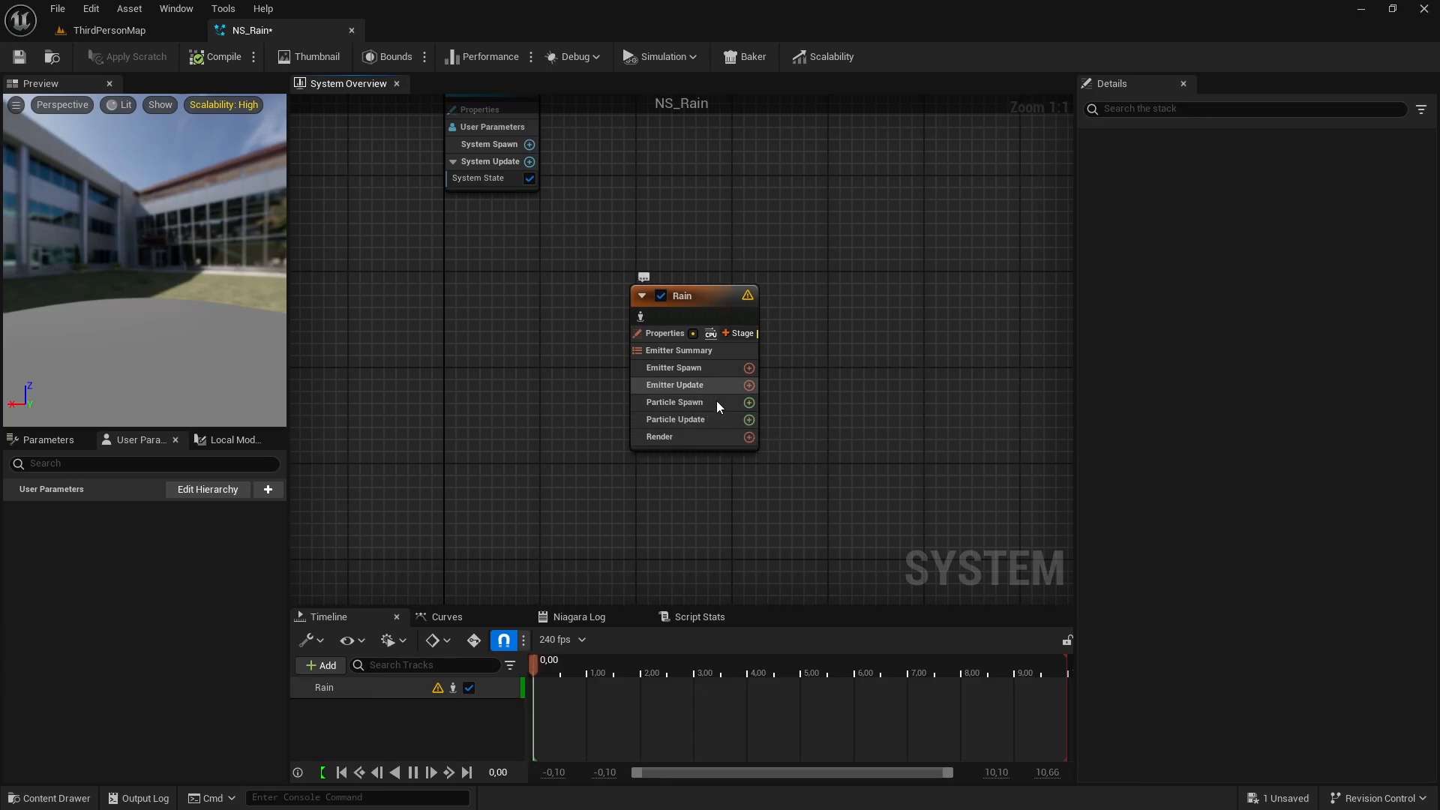
click(749, 386)
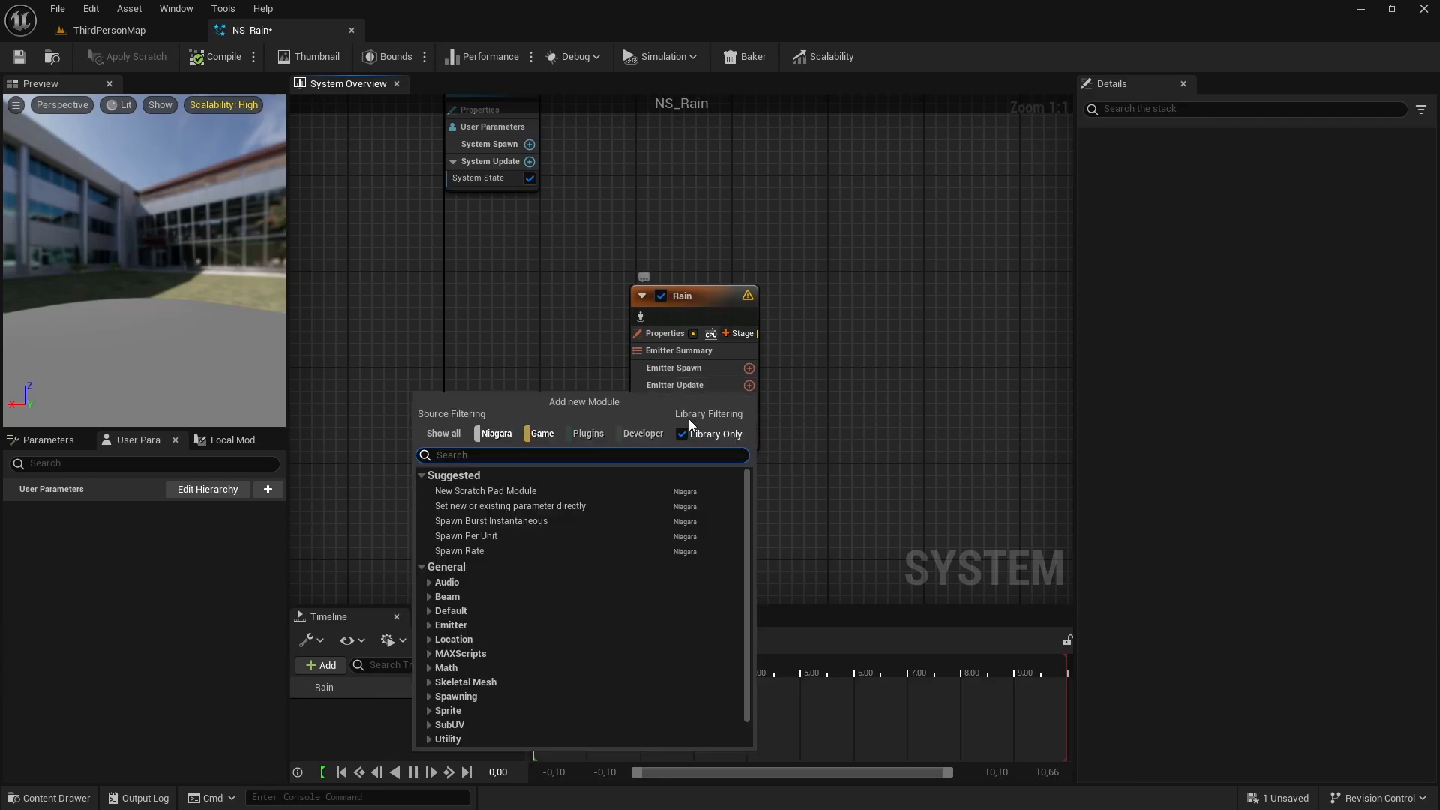
text(Emitter)
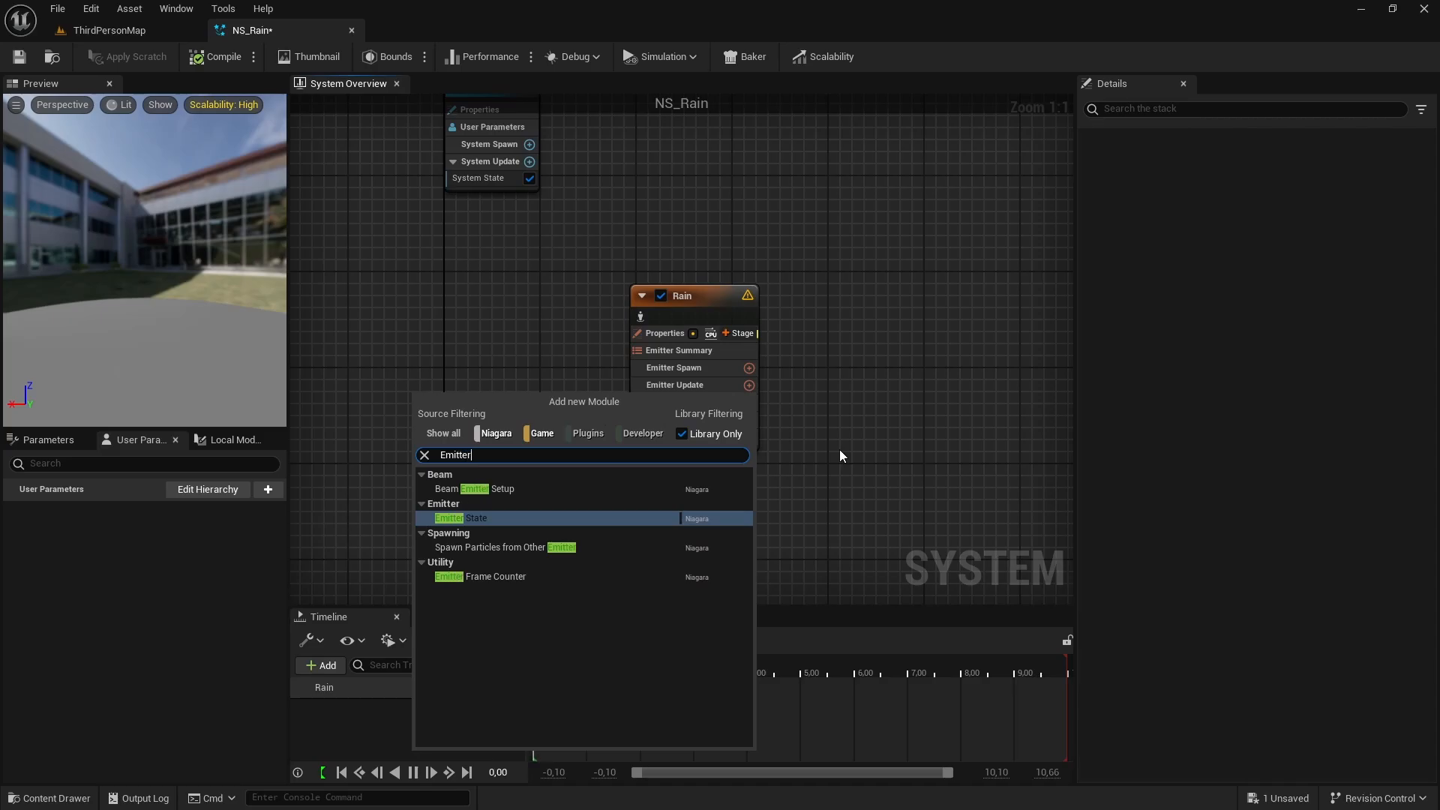
click(488, 519)
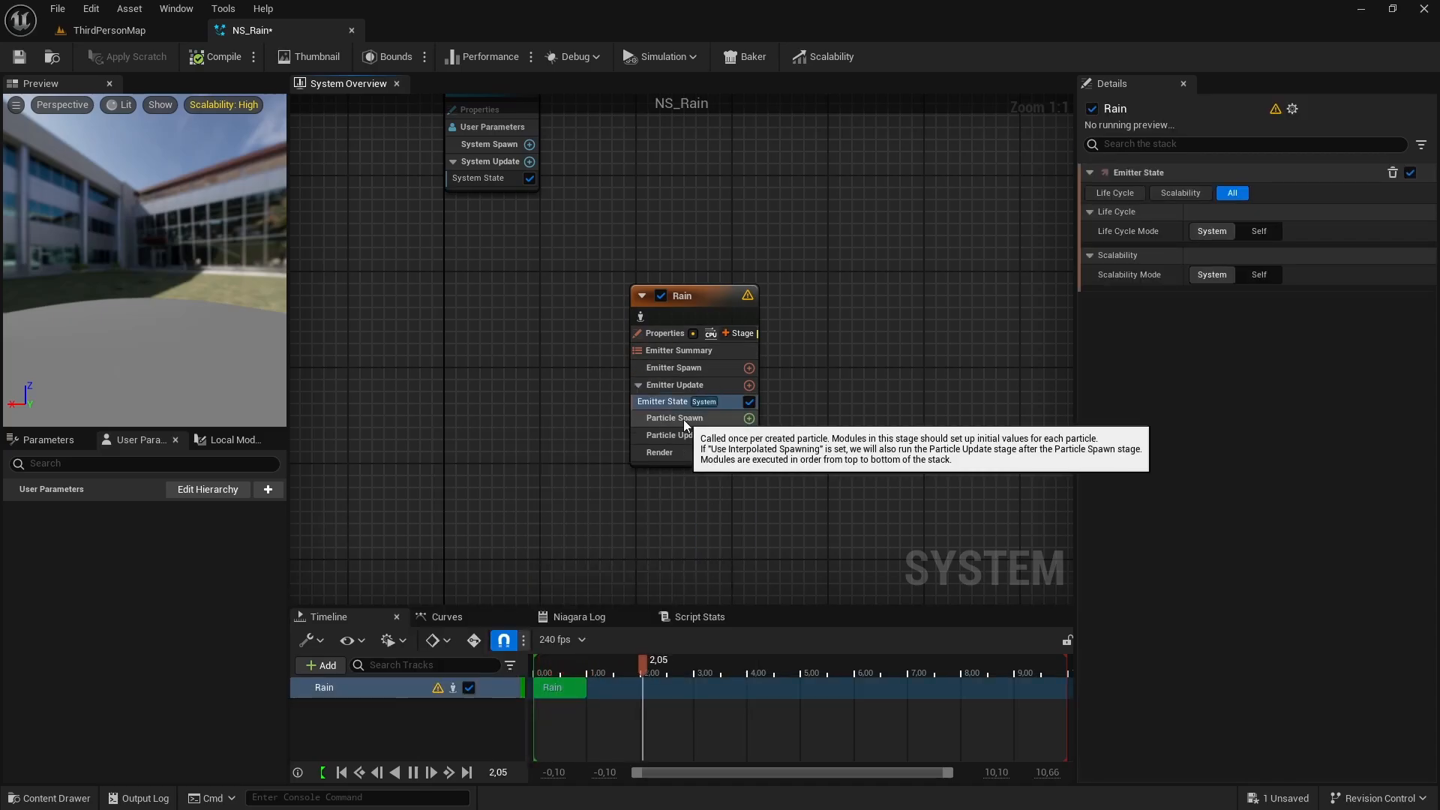
Step: Add an Initialize Particle module to the Particle Spawn group of the Rain emitter
click(749, 453)
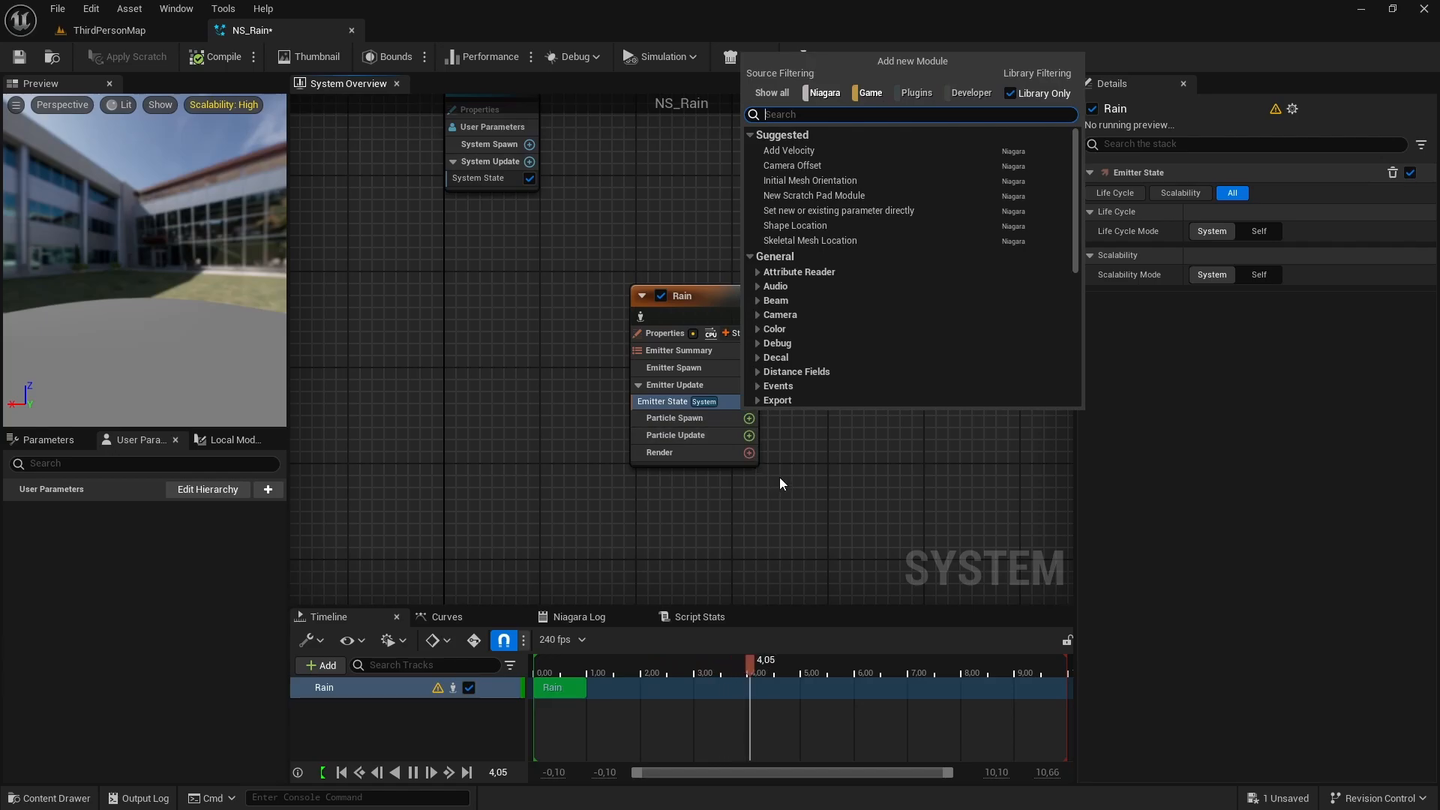
click(790, 437)
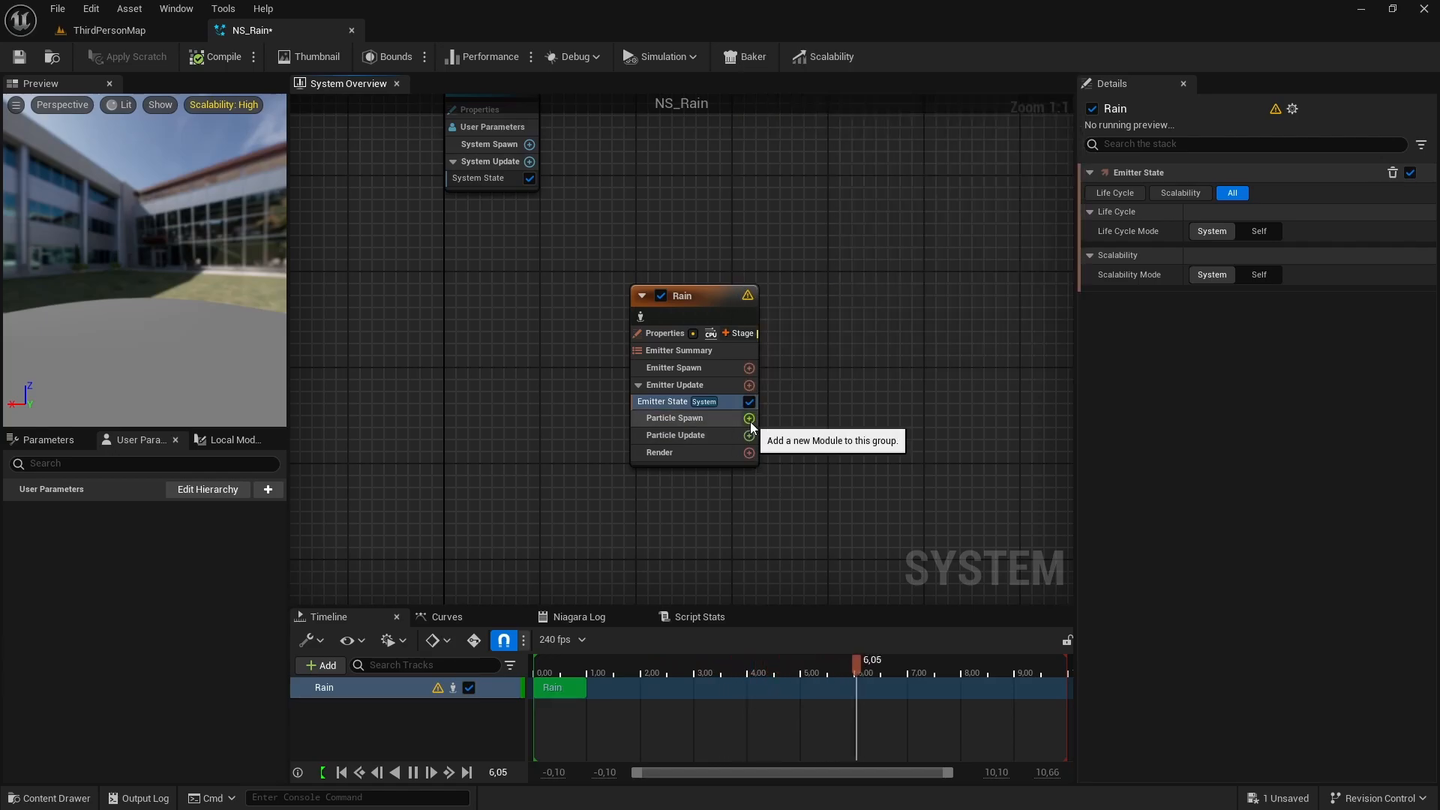
click(749, 419)
text(initialize)
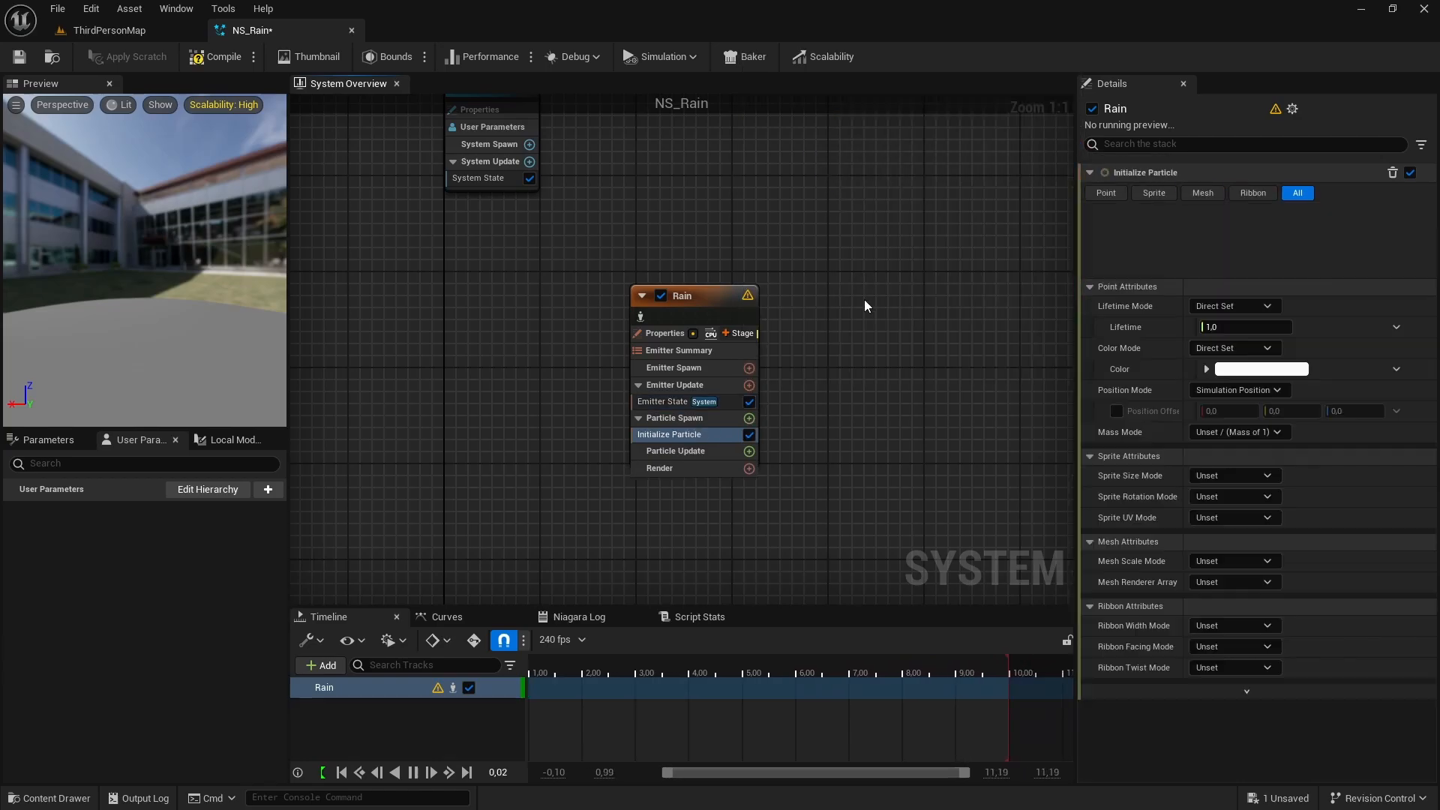
click(812, 148)
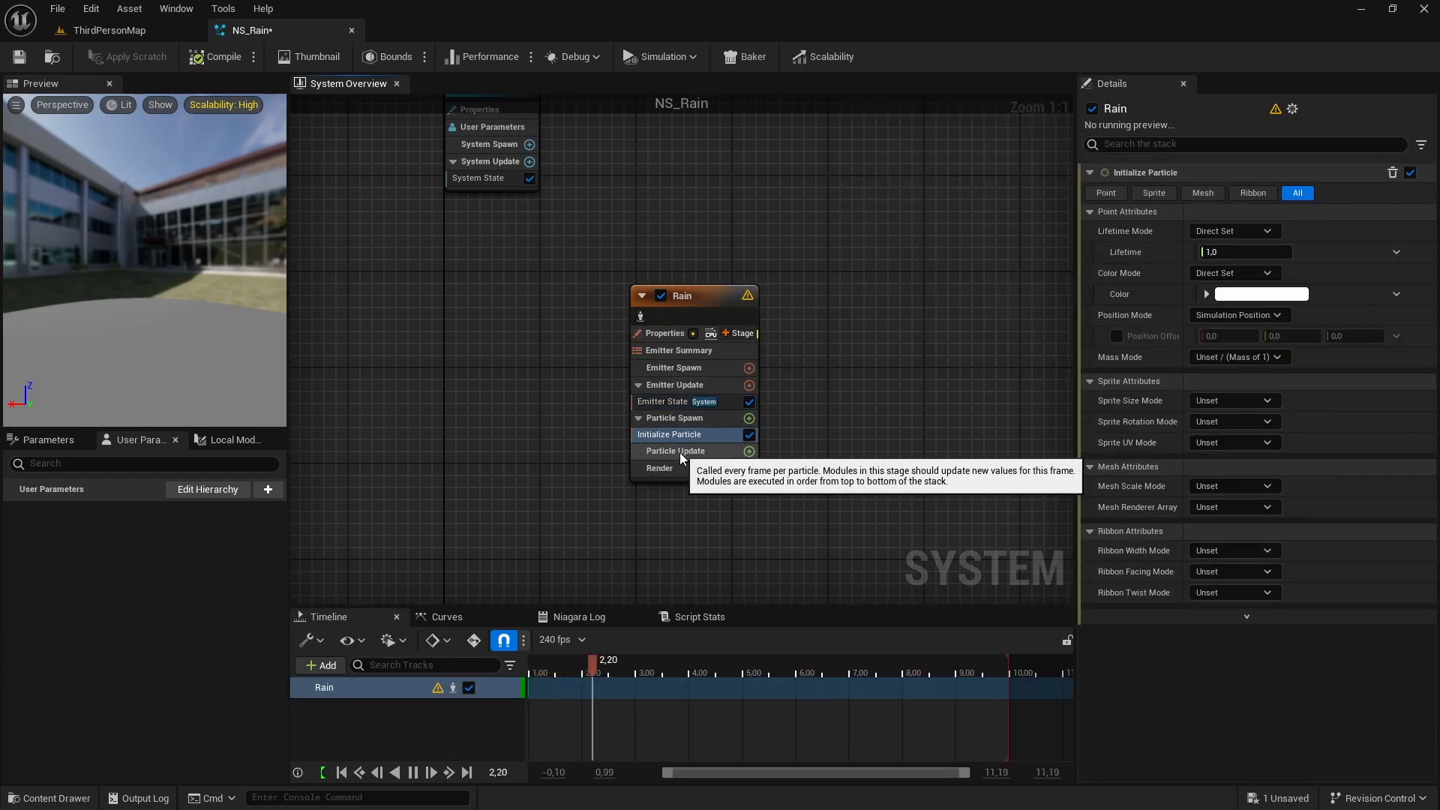
Step: Add a Particle State module to the Particle Update group of the Rain emitter
click(749, 451)
text(Pa)
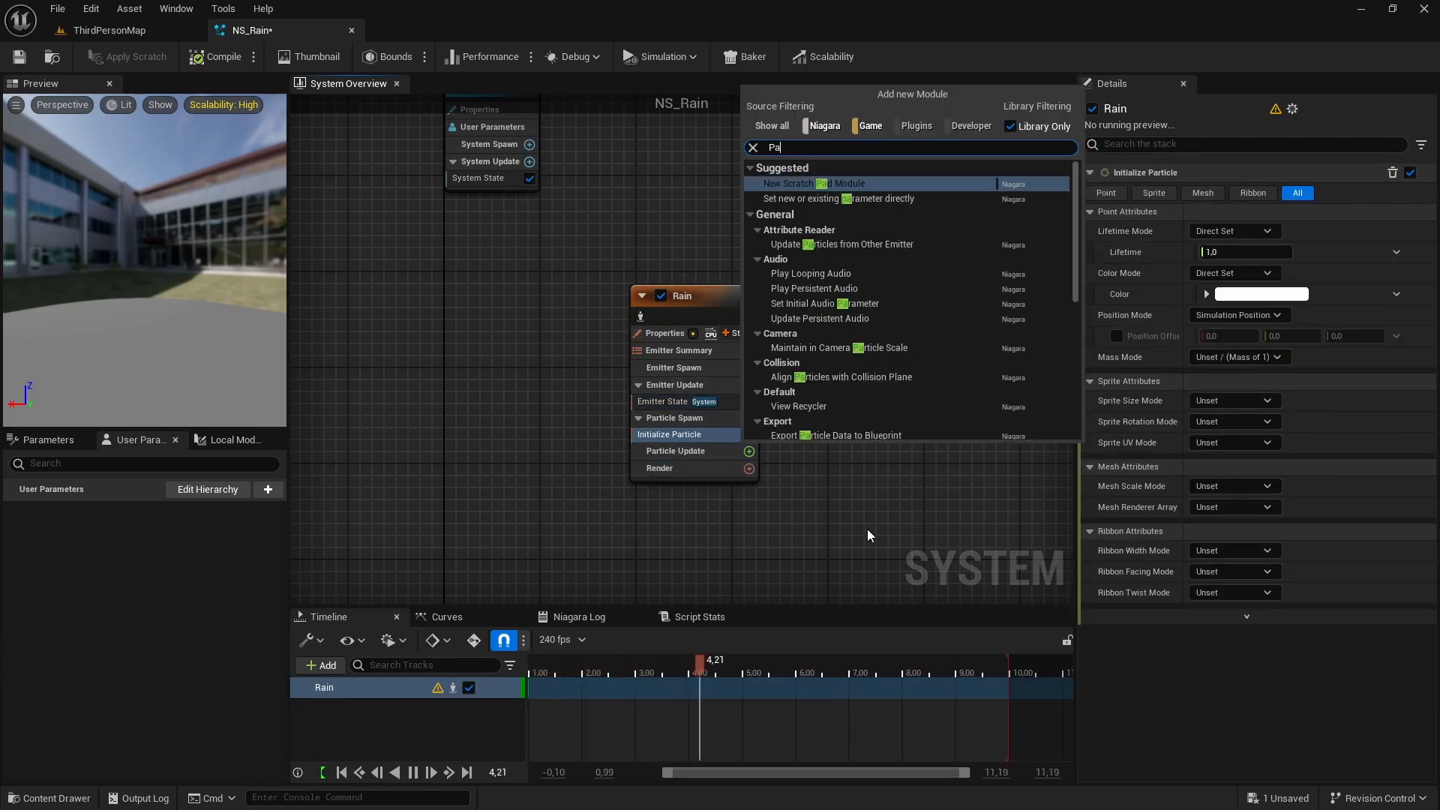
text(rticle)
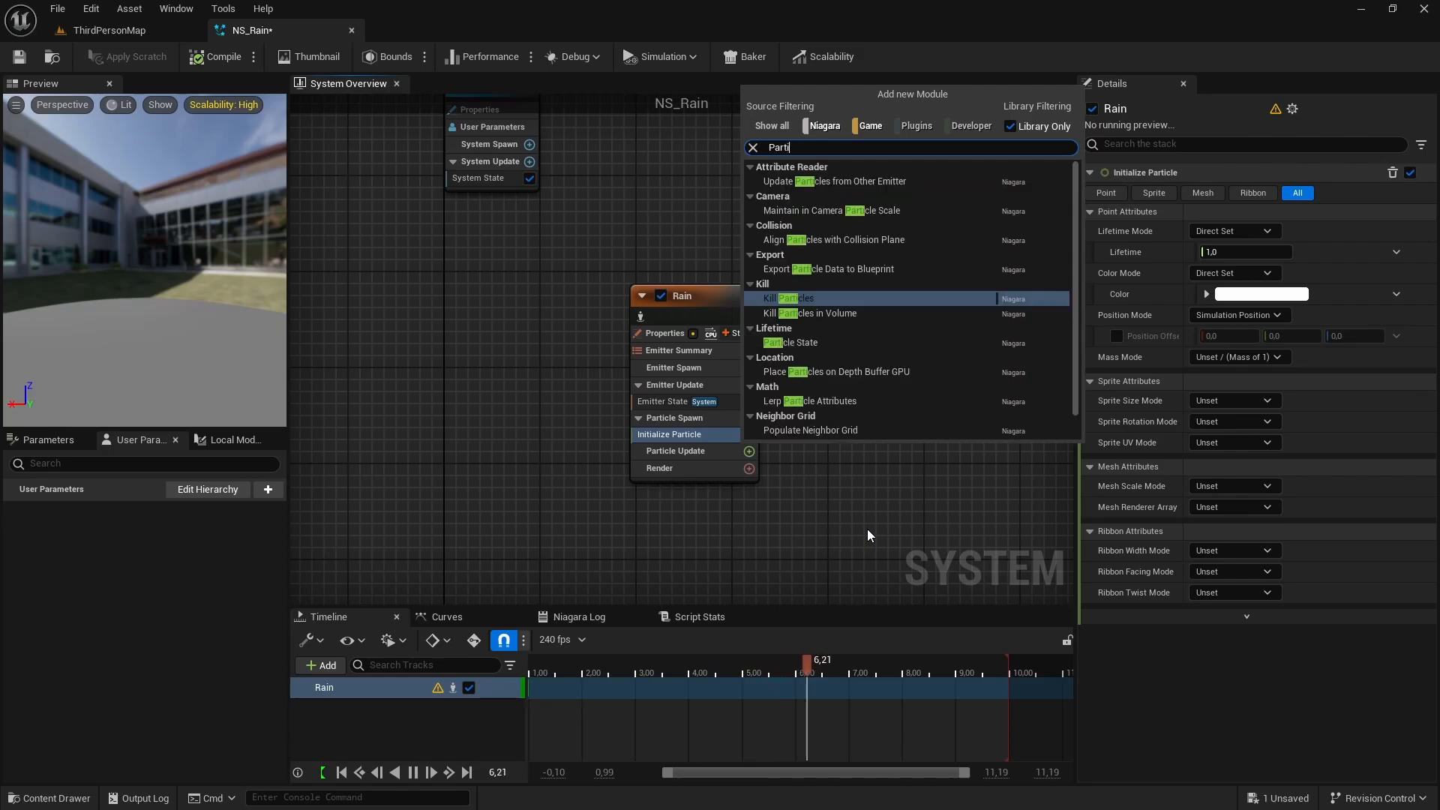
click(810, 342)
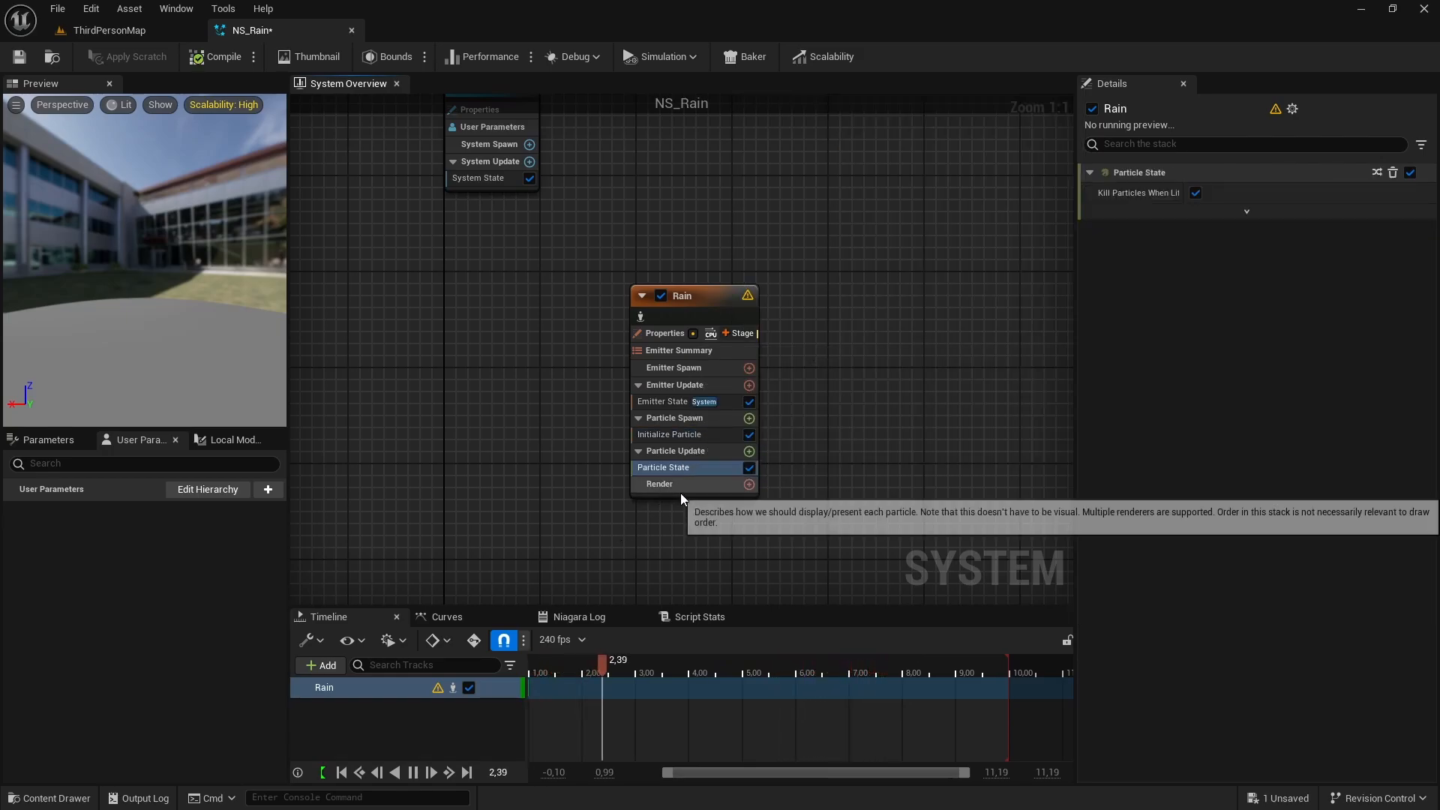
Step: Add a Sprite Renderer to the Rain emitter's Render group and save the system
click(749, 484)
text(Sprite)
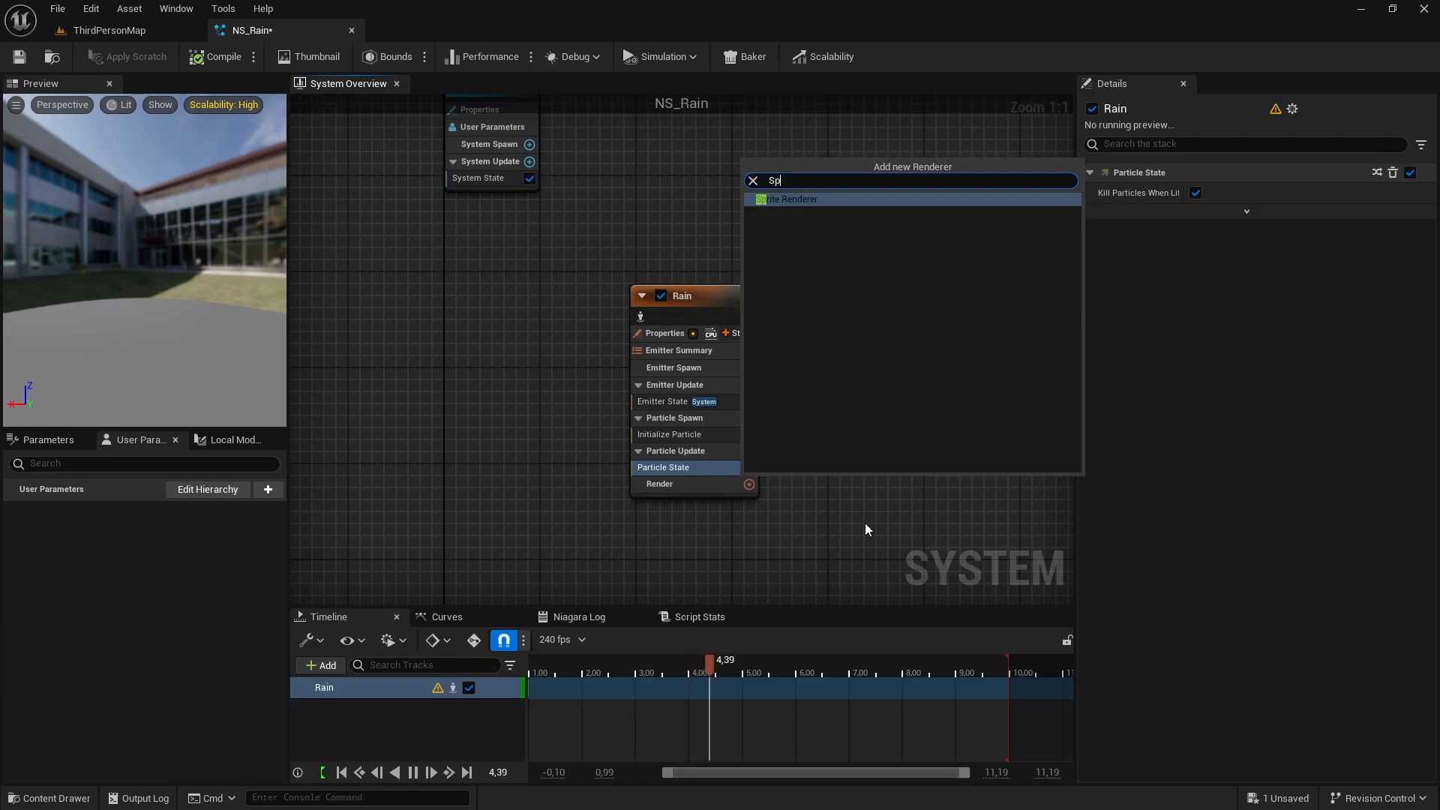
click(796, 200)
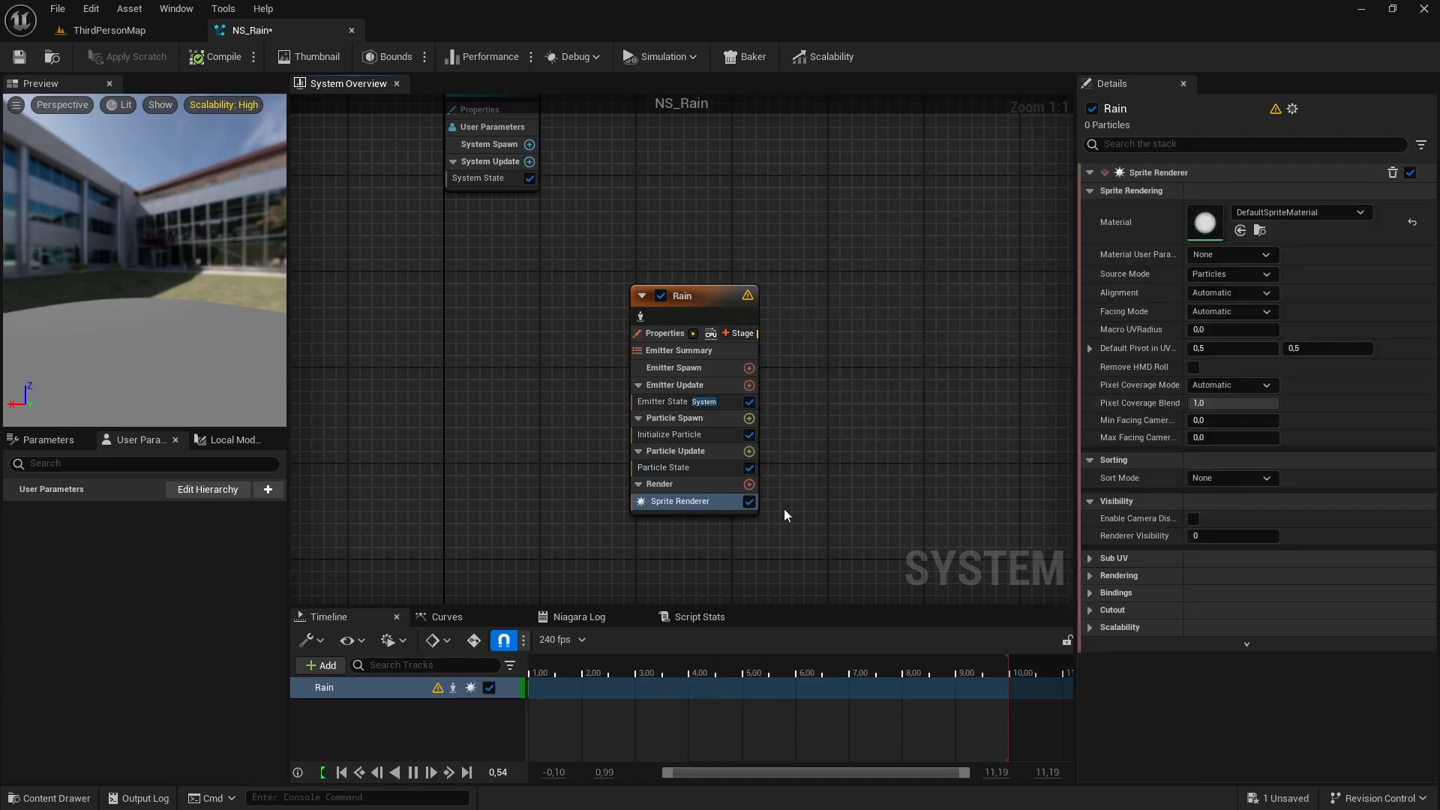
click(874, 510)
key(ctrl+s)
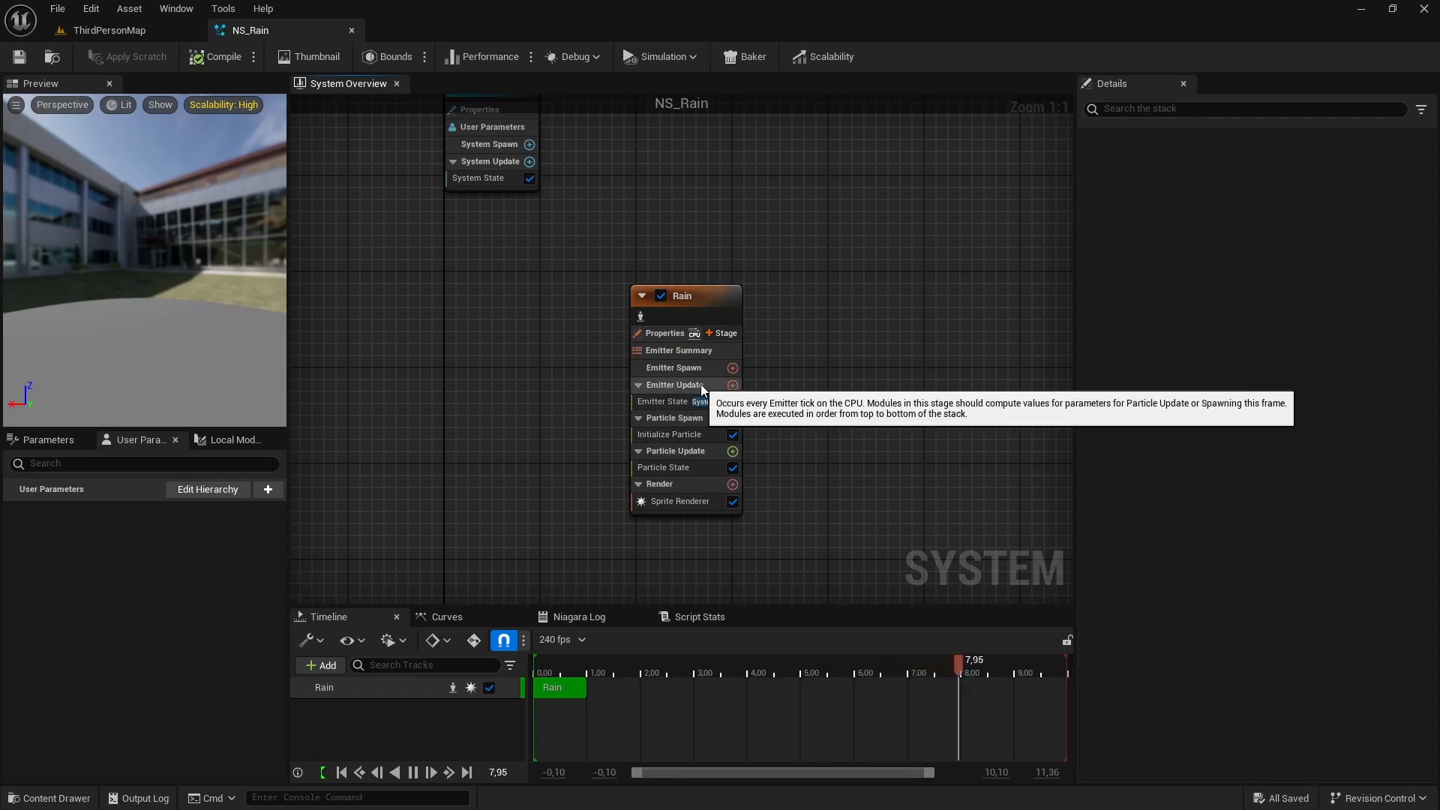
Step: Add a Spawn Rate module to the Rain emitter's Emitter Update group with SpawnRate set to 5000
click(733, 385)
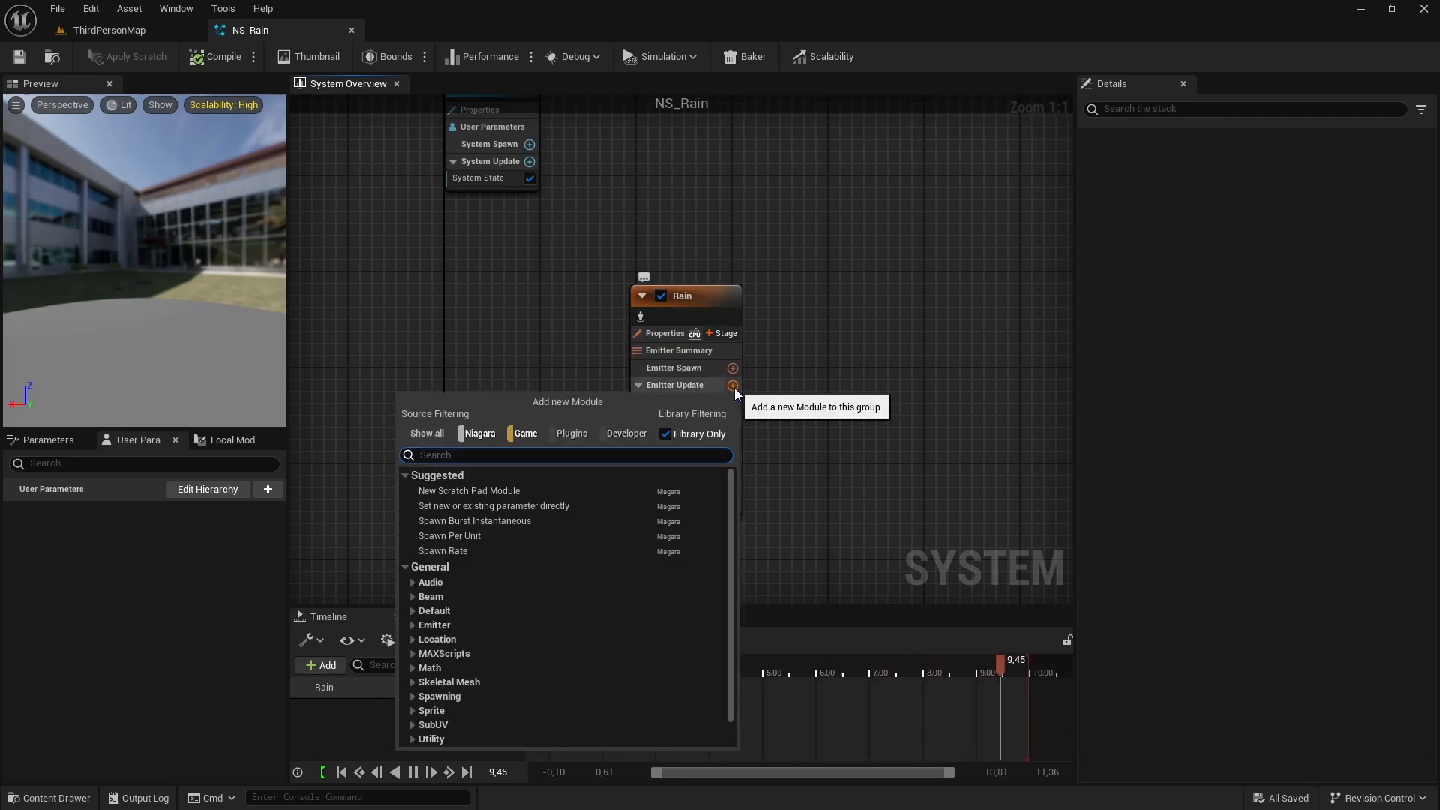
click(460, 551)
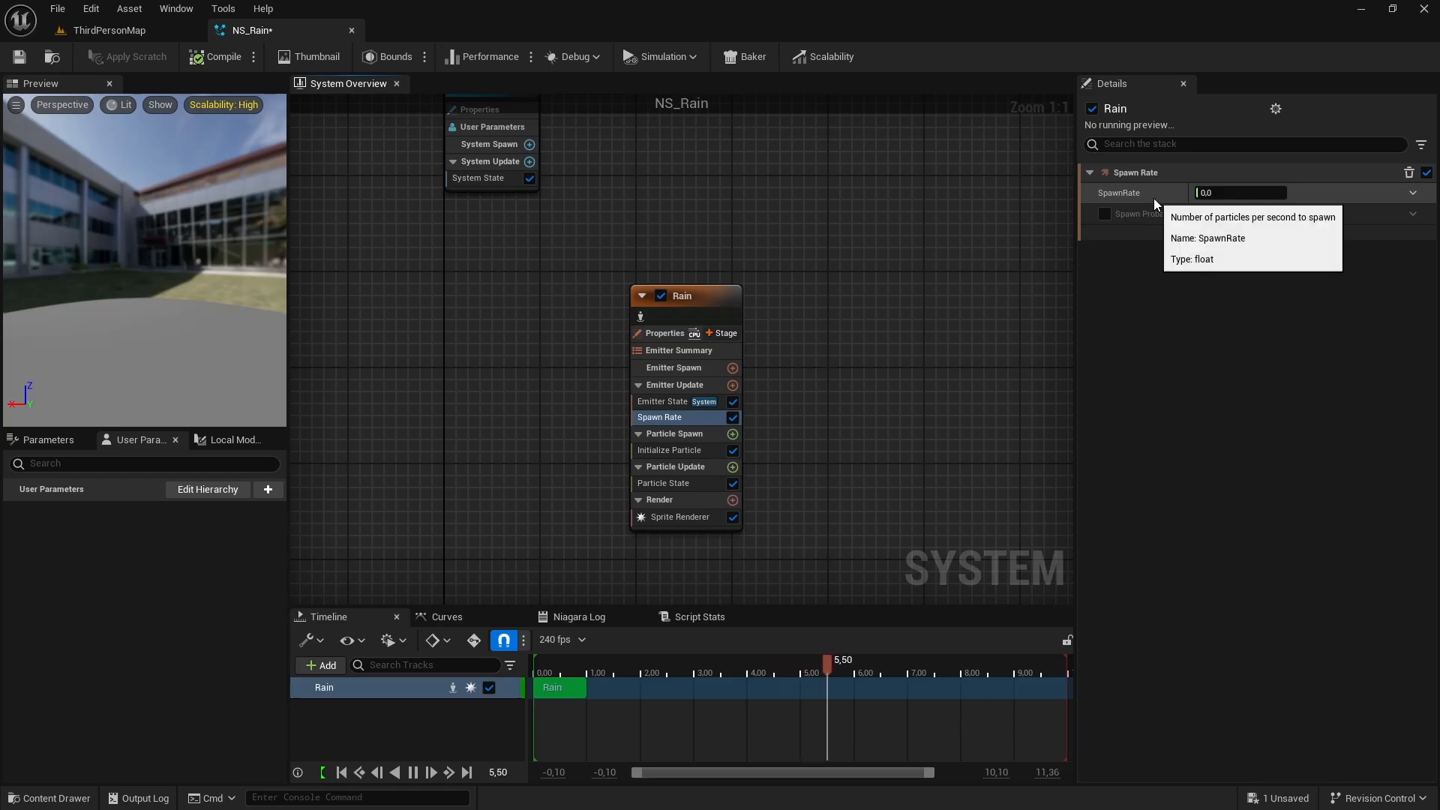
click(1238, 192)
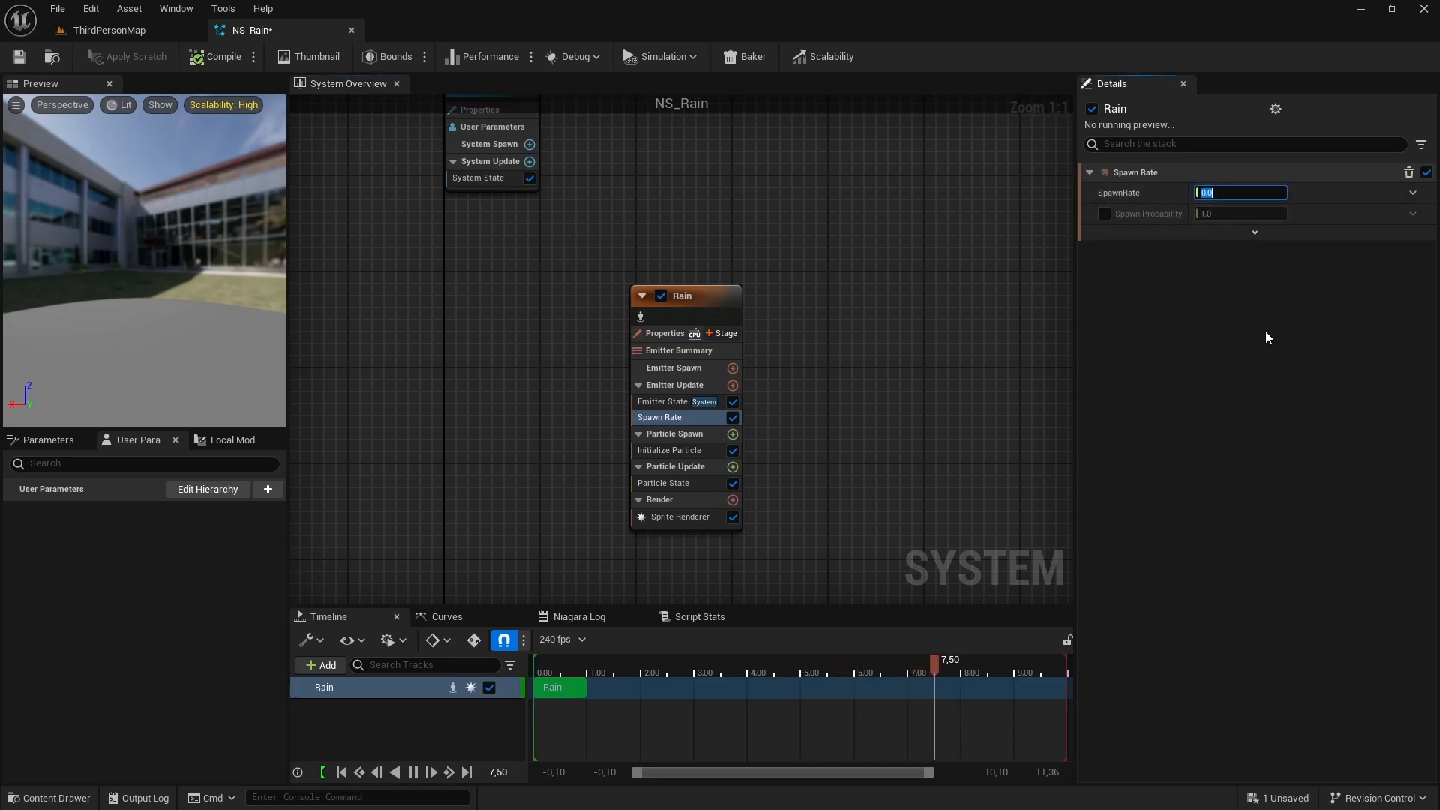
text(5000)
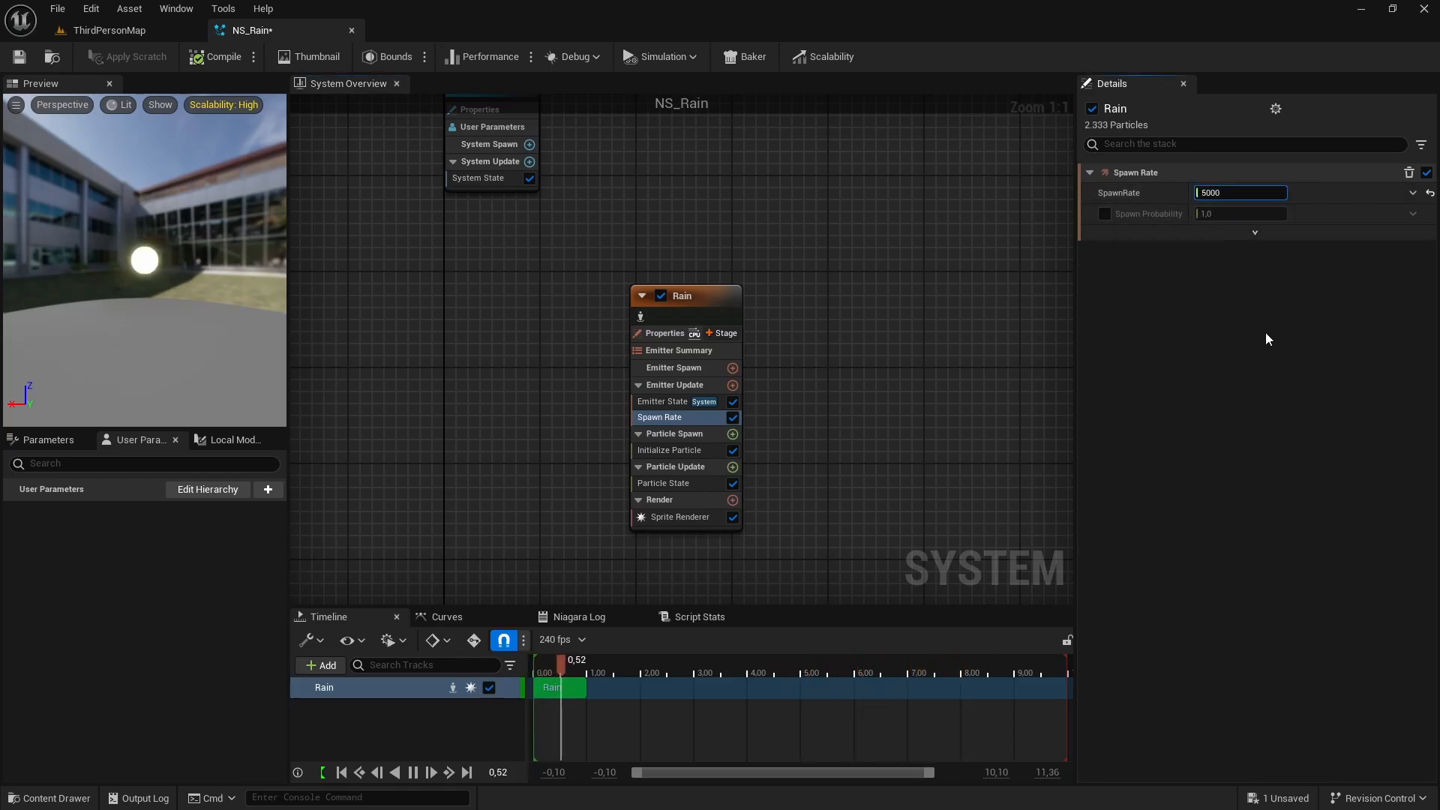
key(Return)
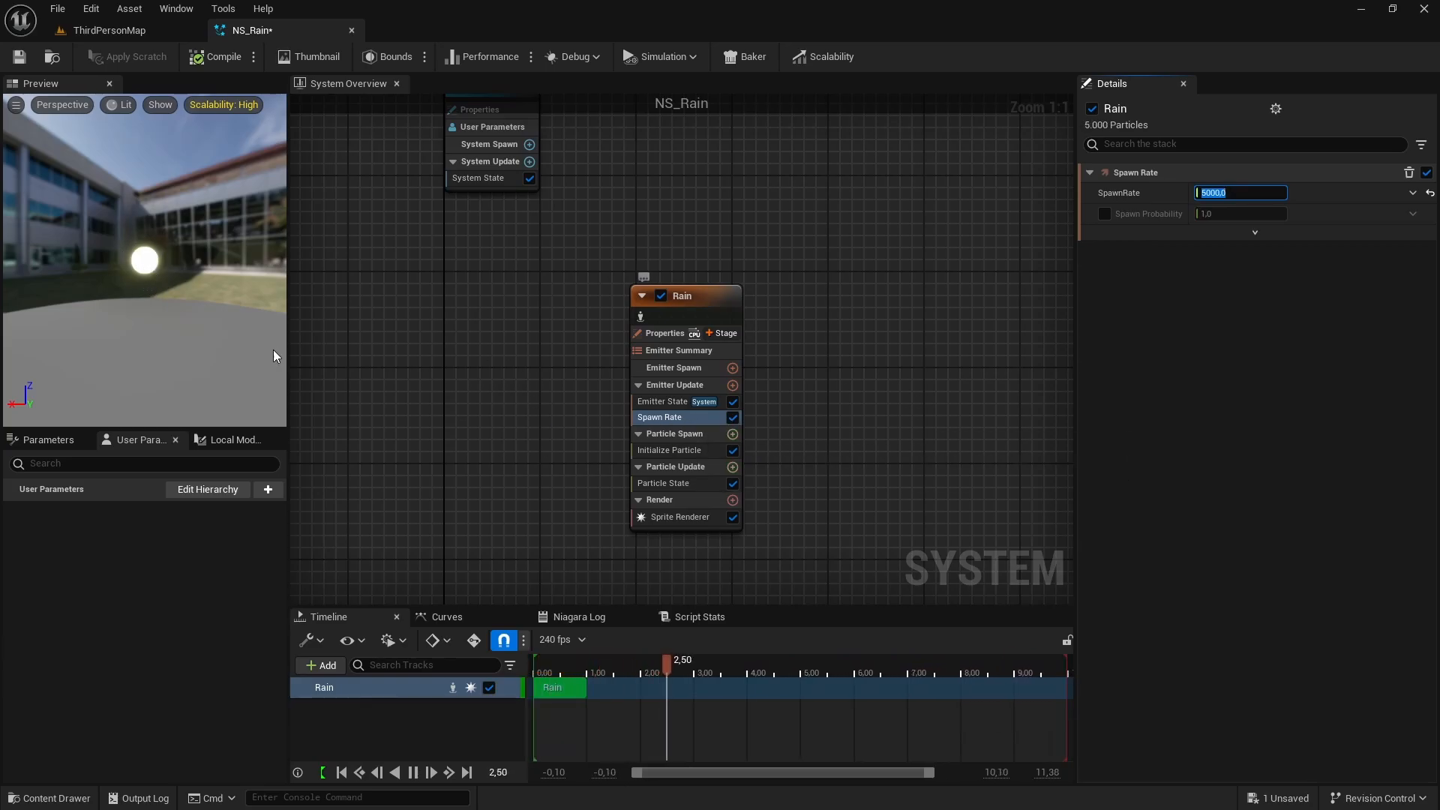
Step: Save the system and add a Shape Location module to the Rain emitter's Particle Spawn group
key(ctrl+s)
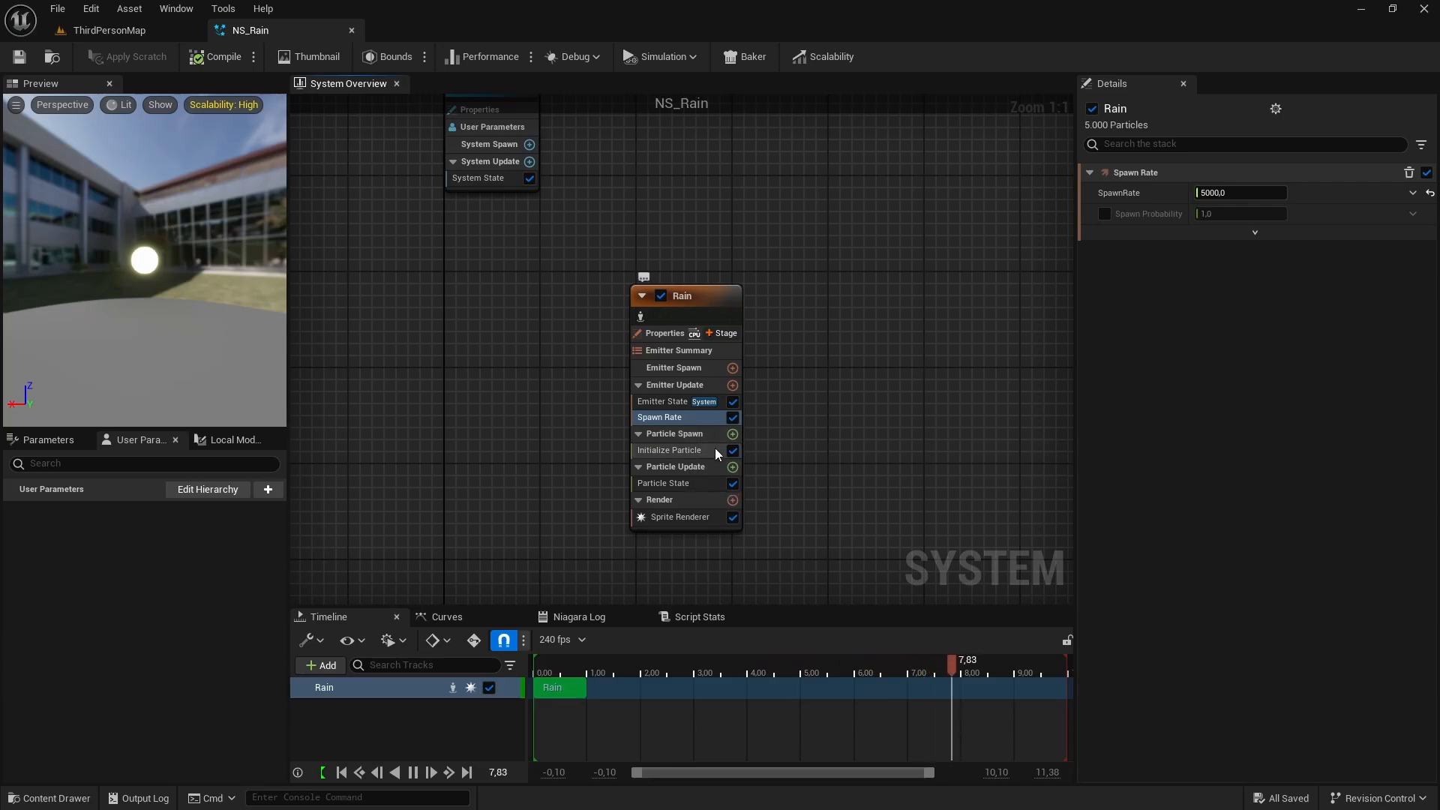
click(733, 434)
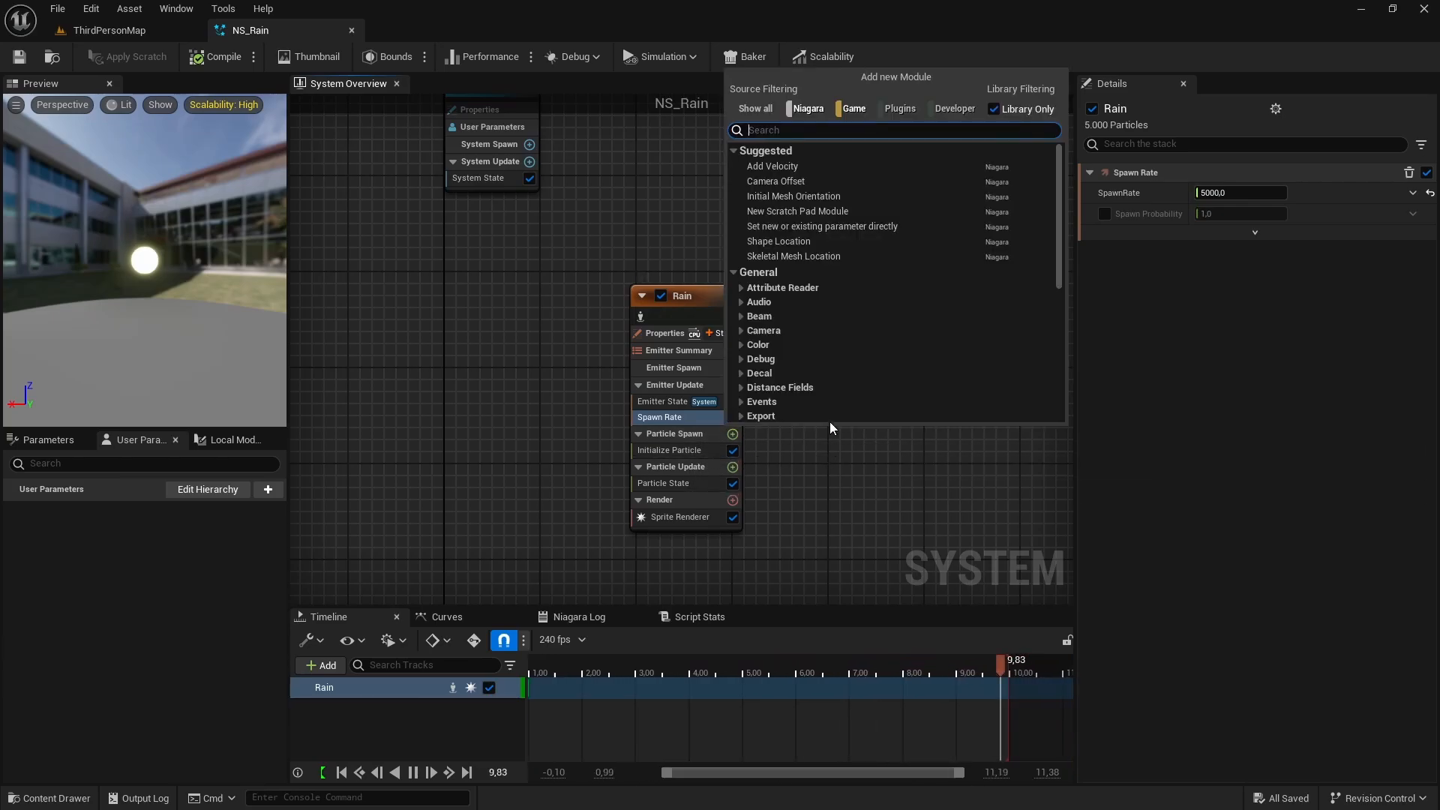
text(Shape)
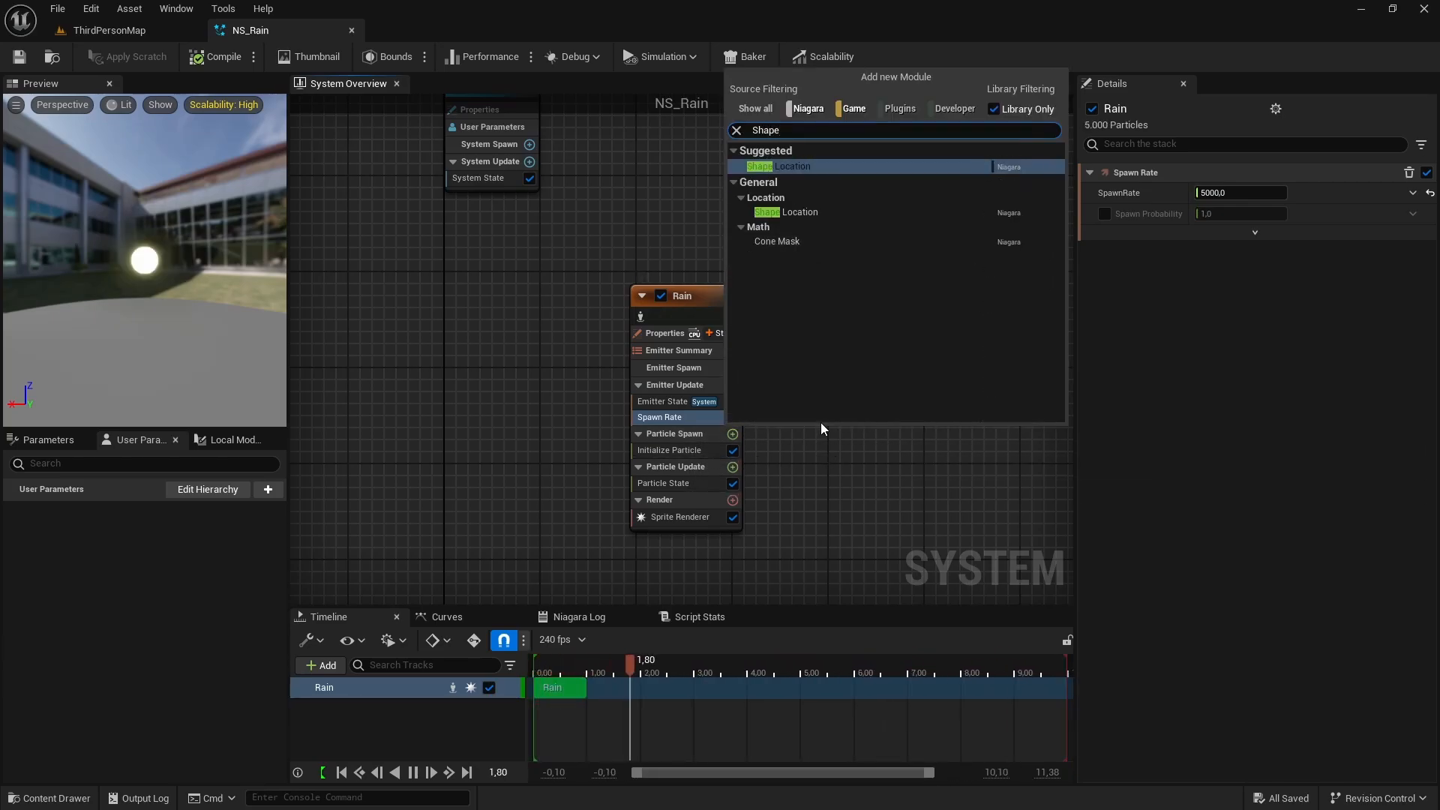
click(777, 167)
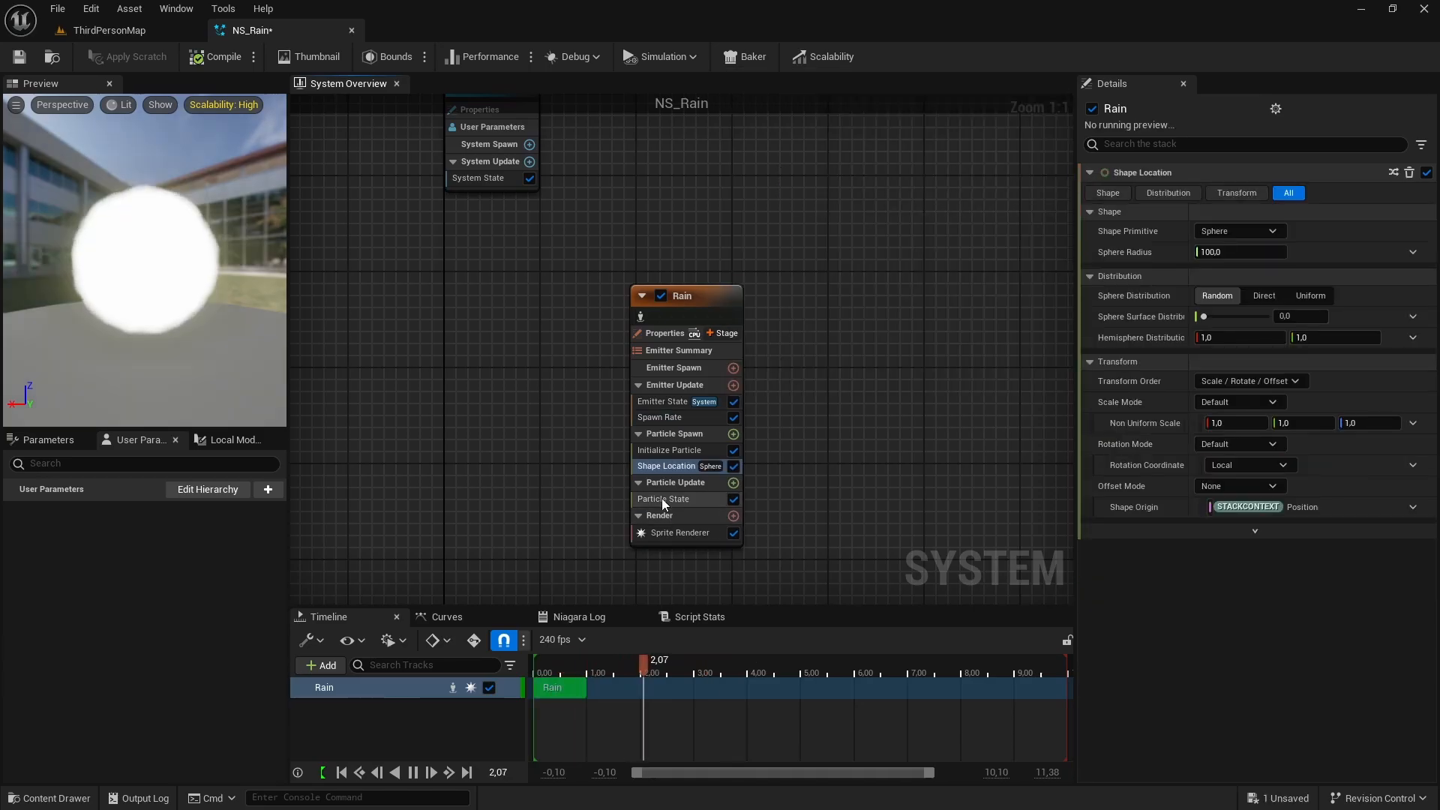
Step: Set the Shape Location module's Shape Primitive to Box / Plane
click(663, 452)
click(662, 469)
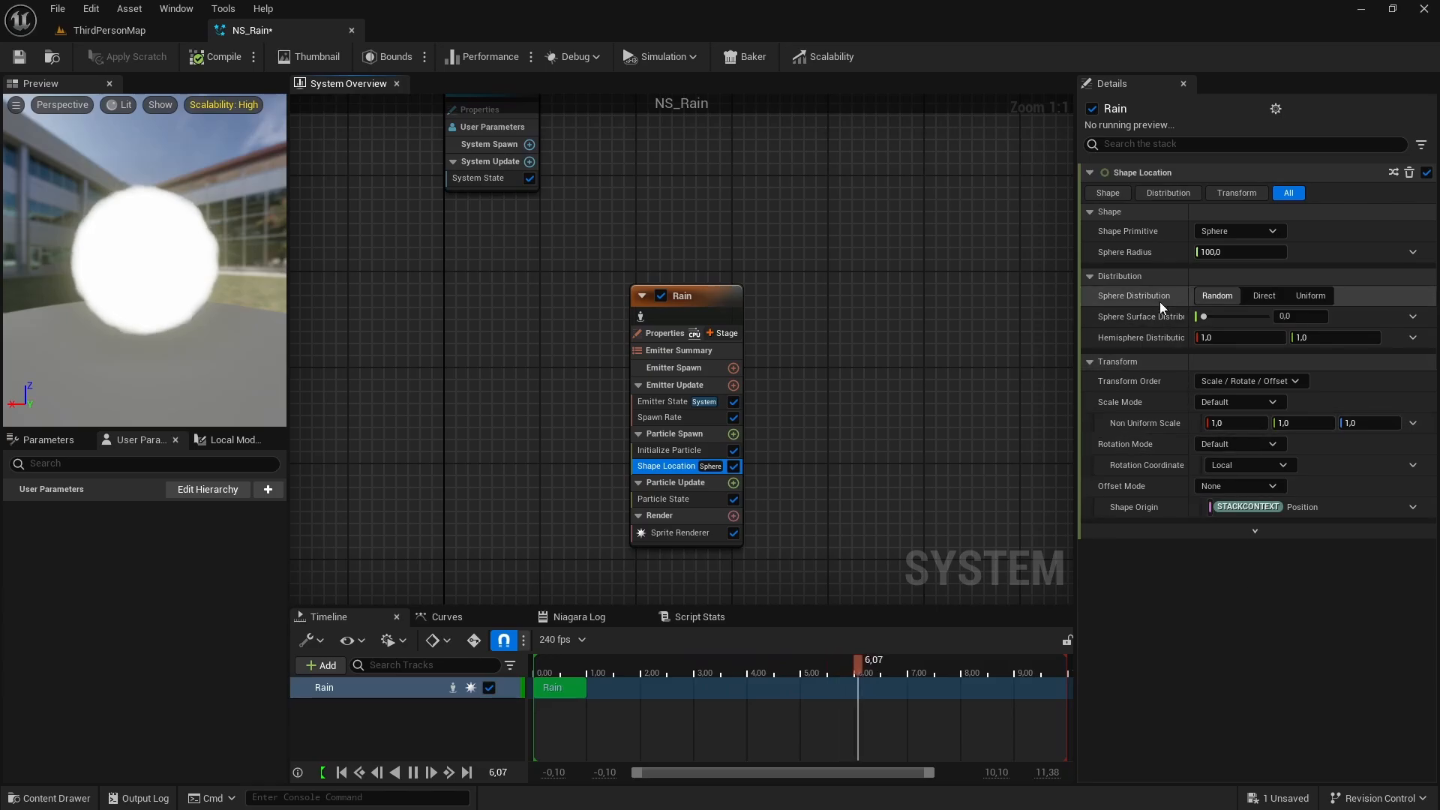
click(1218, 233)
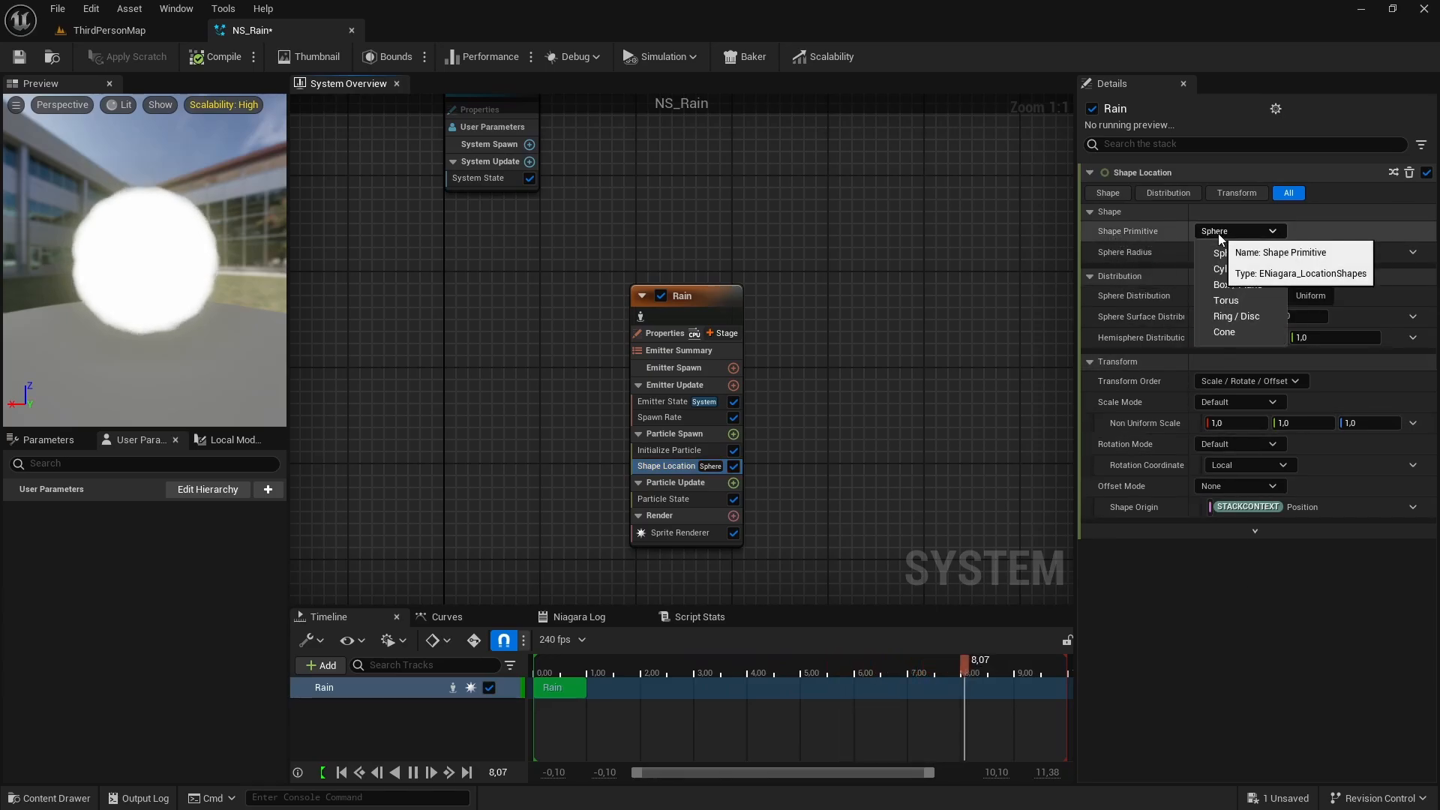
click(1254, 286)
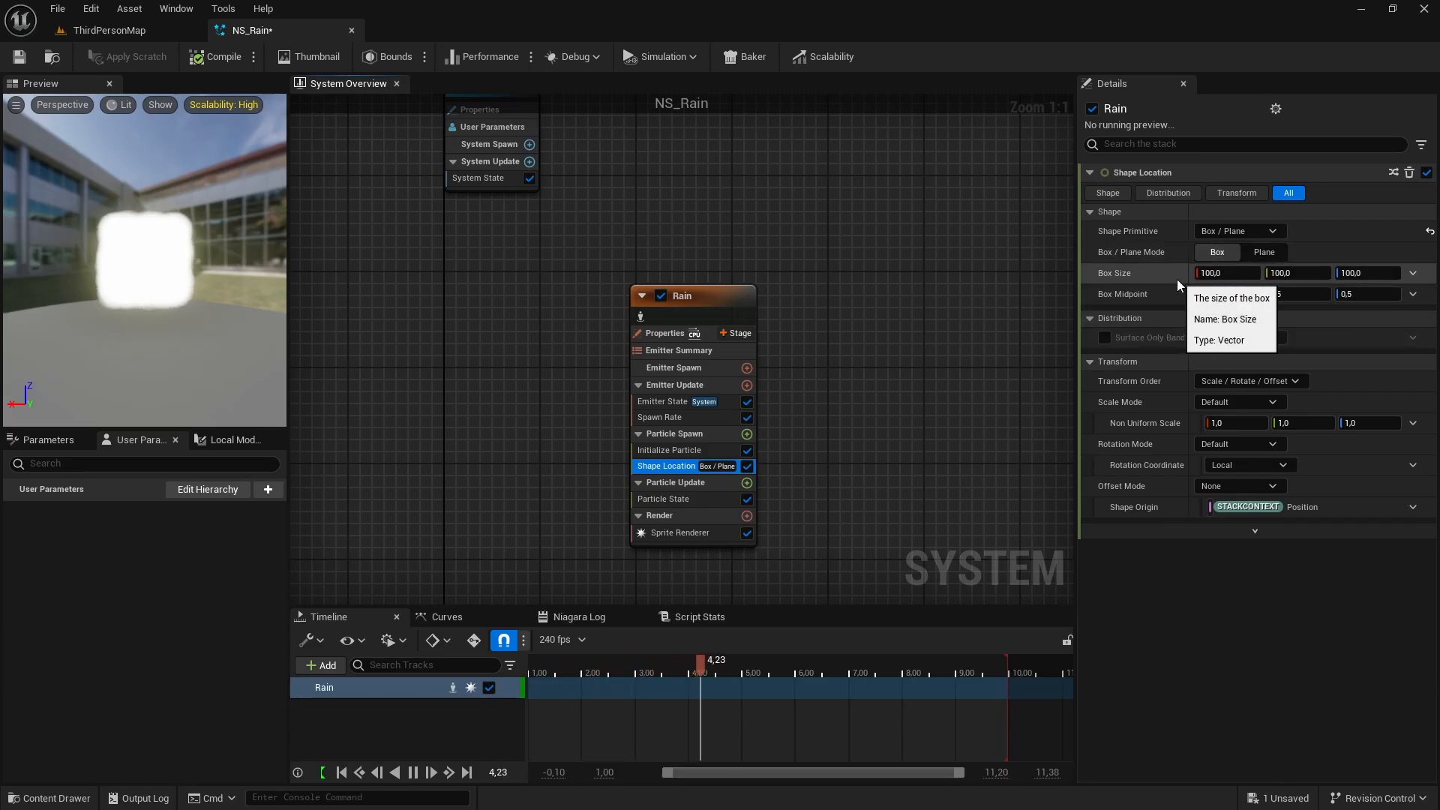
Step: Set the Shape Location module's Box Size to 500 in X and Y
click(1239, 274)
text(500)
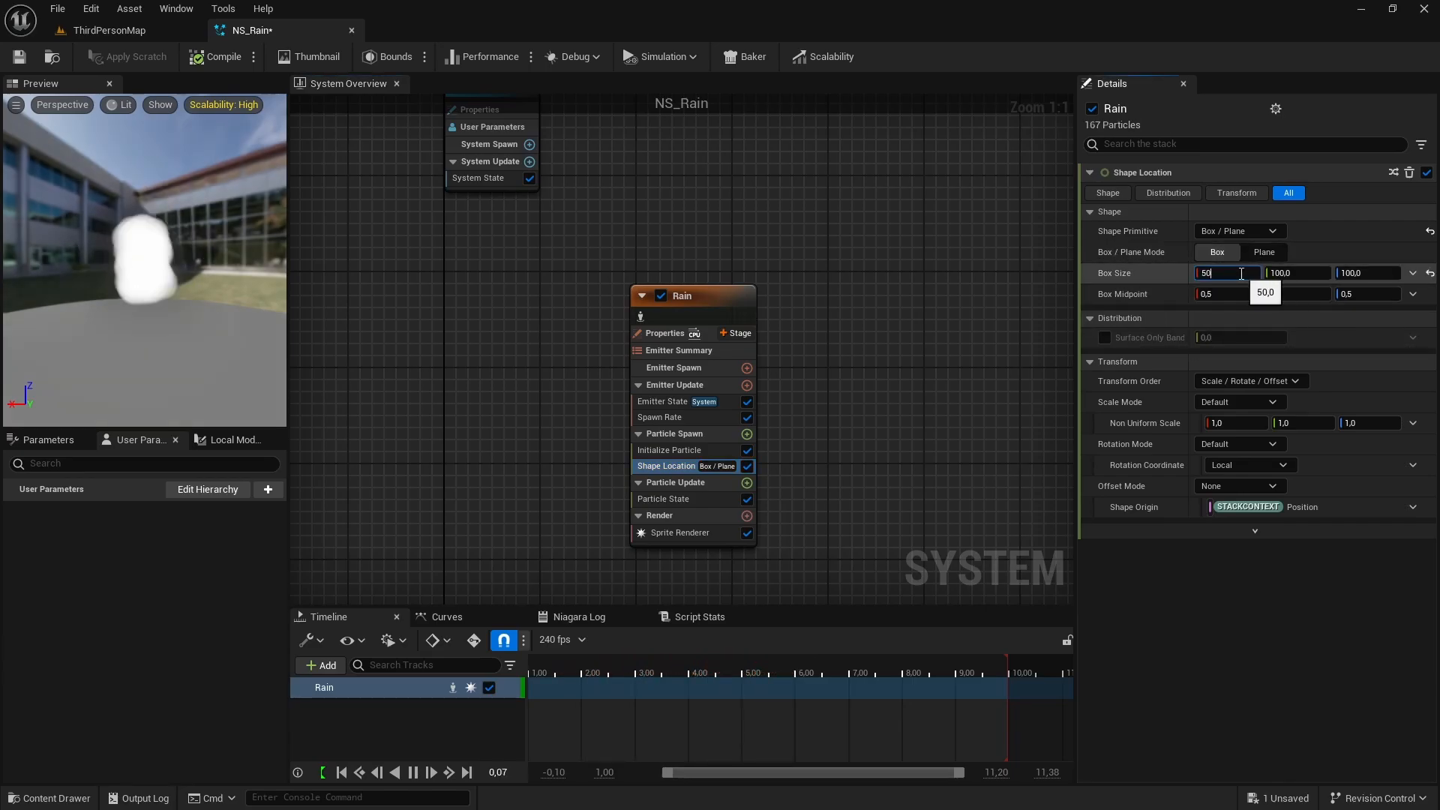
click(1298, 274)
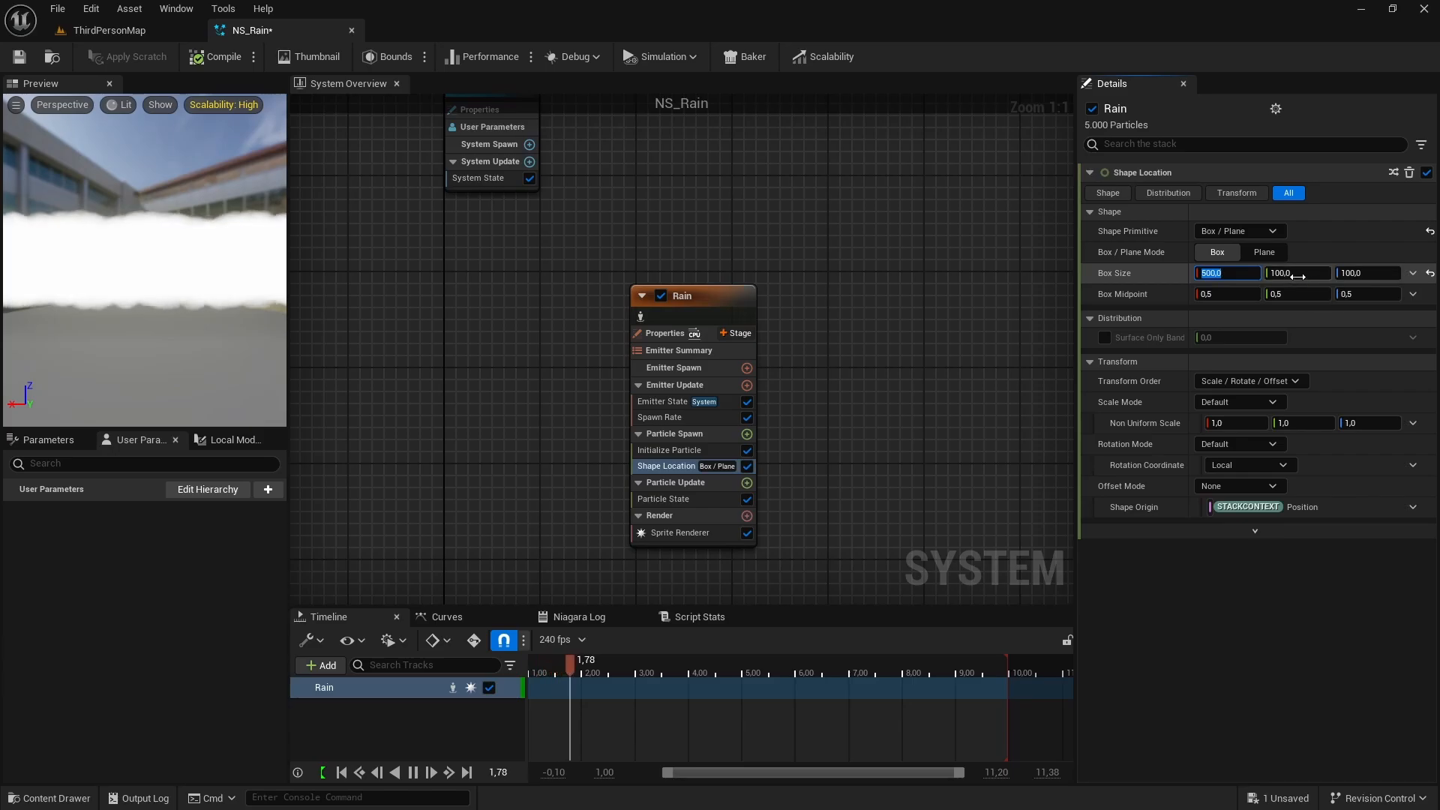
text(500)
key(Return)
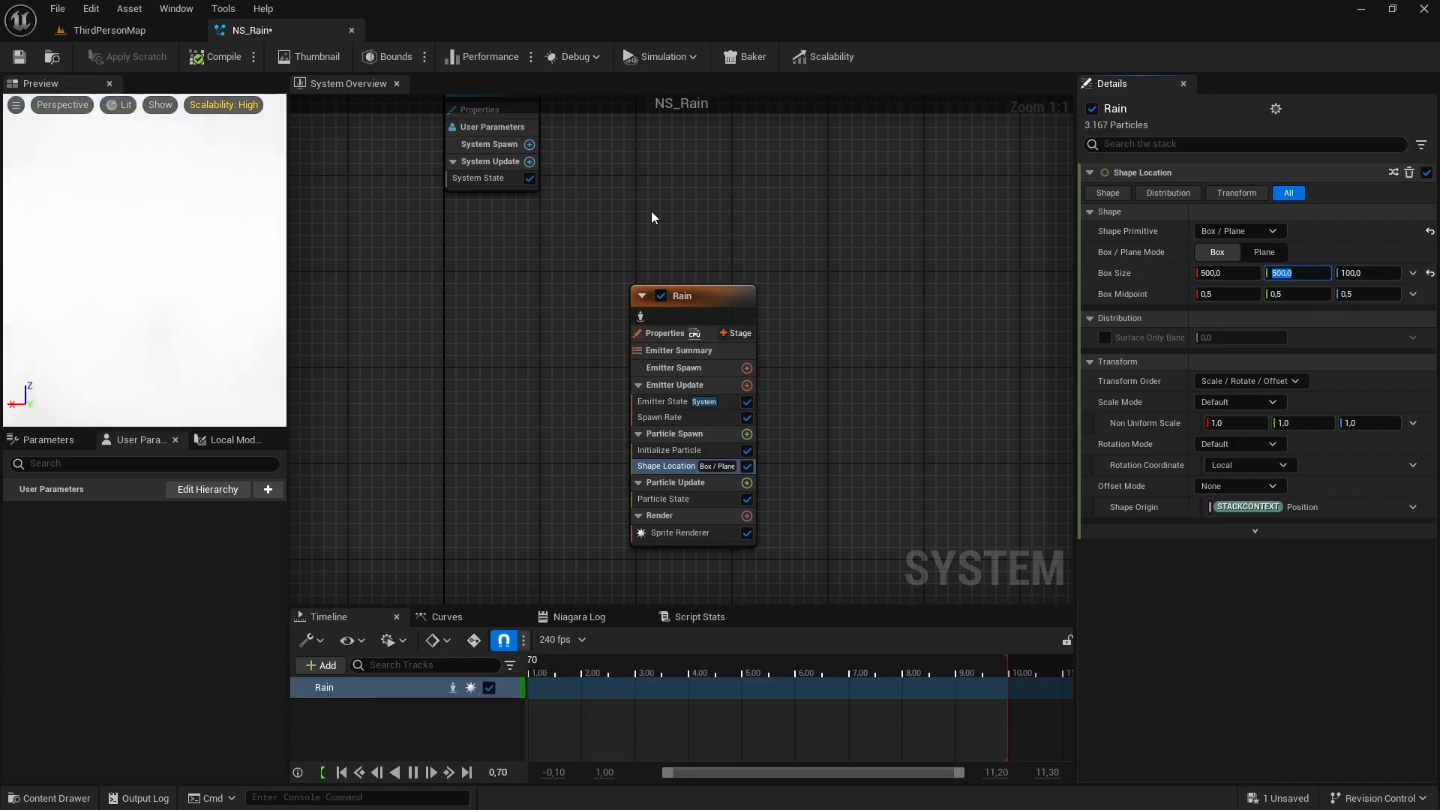
drag(165, 289, 178, 337)
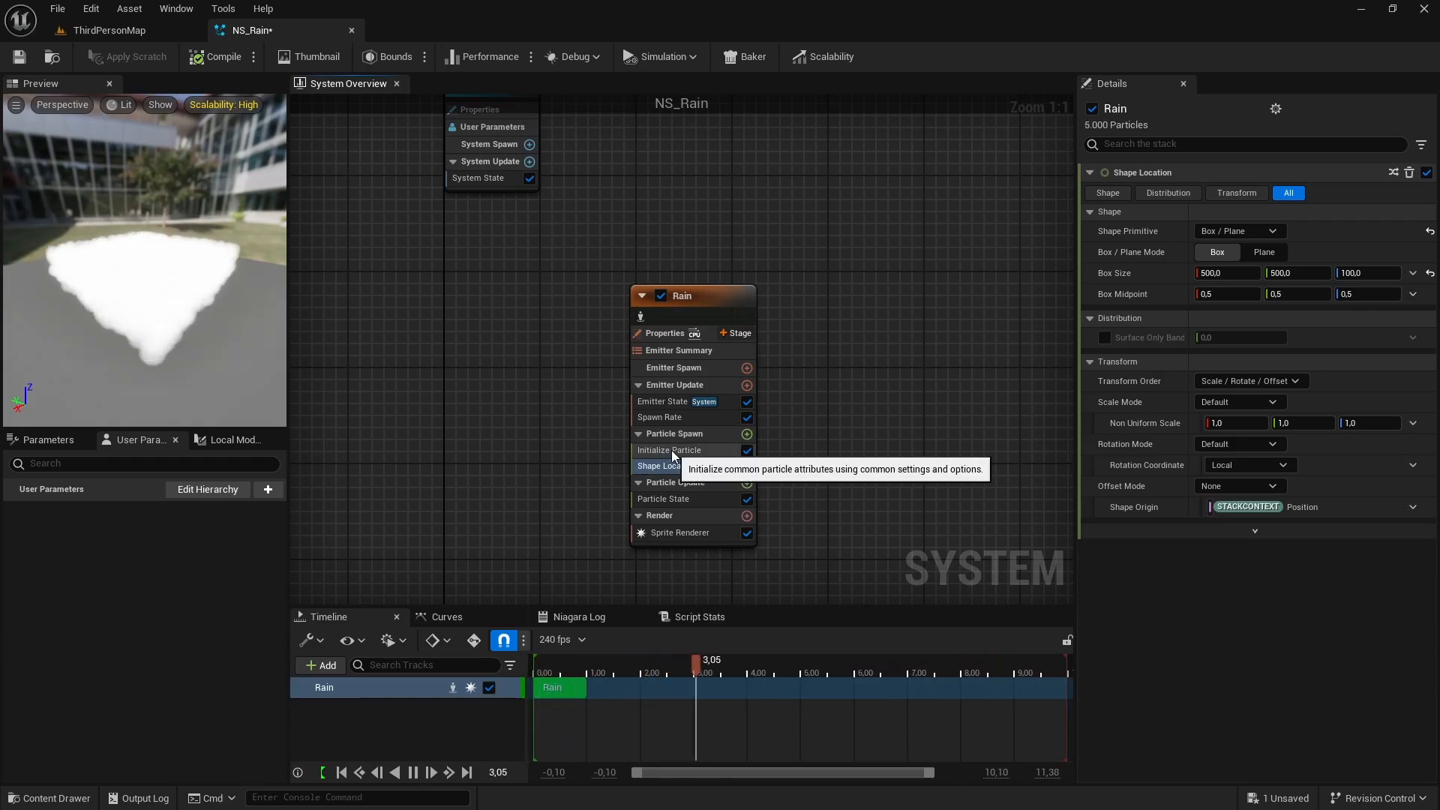
Step: Set the Sprite Size Mode of the Initialize Particle module to Random Non-Uniform
click(704, 452)
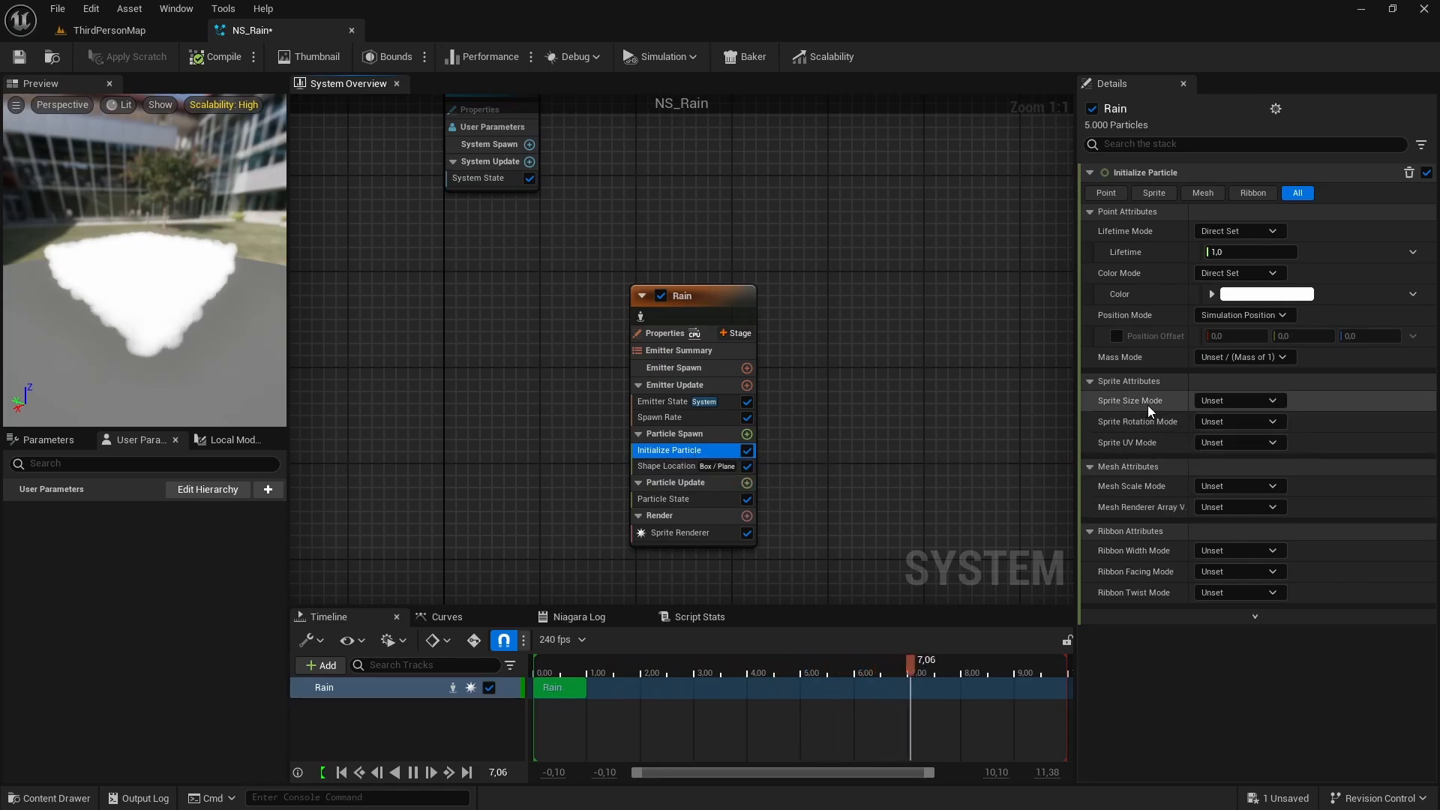
click(1222, 399)
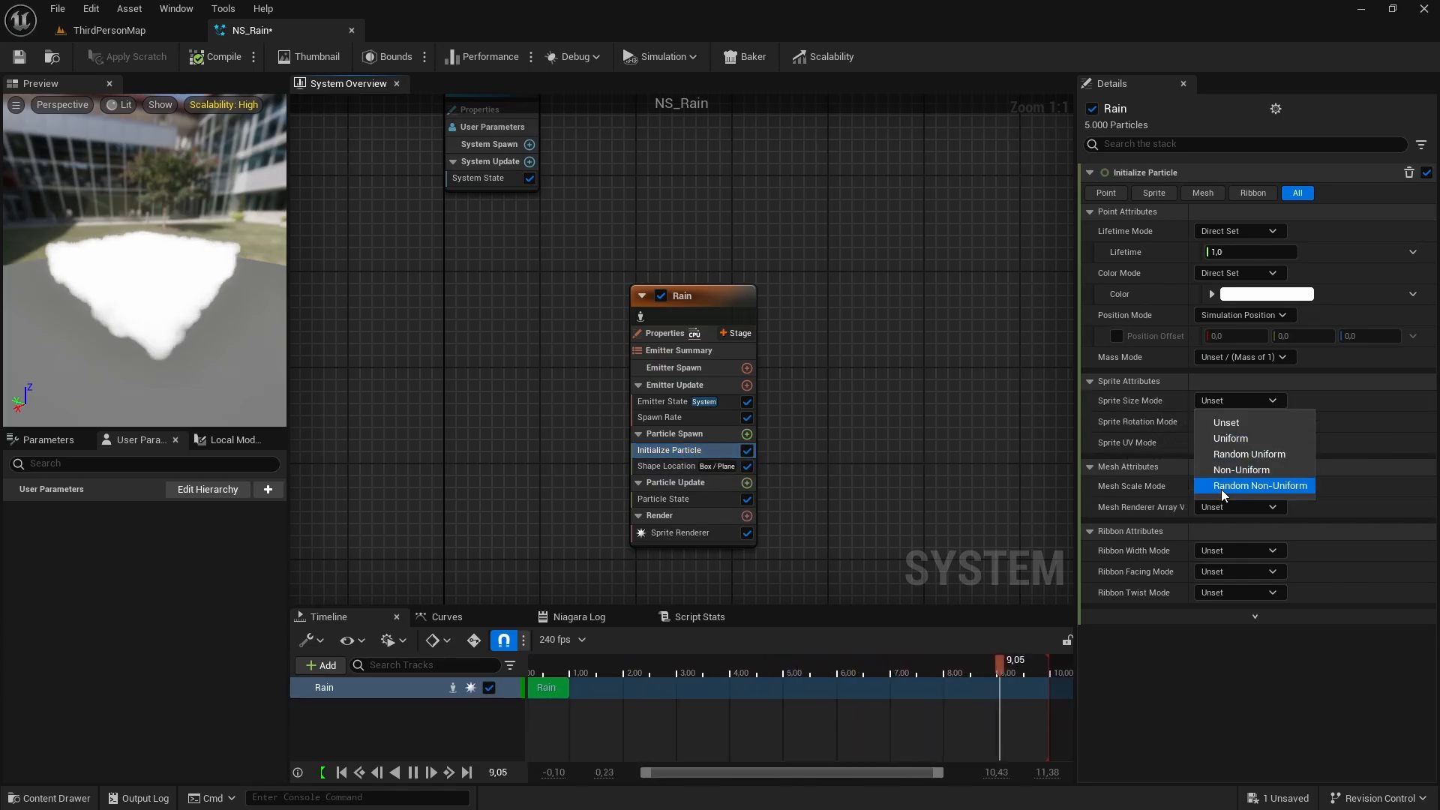
click(1255, 487)
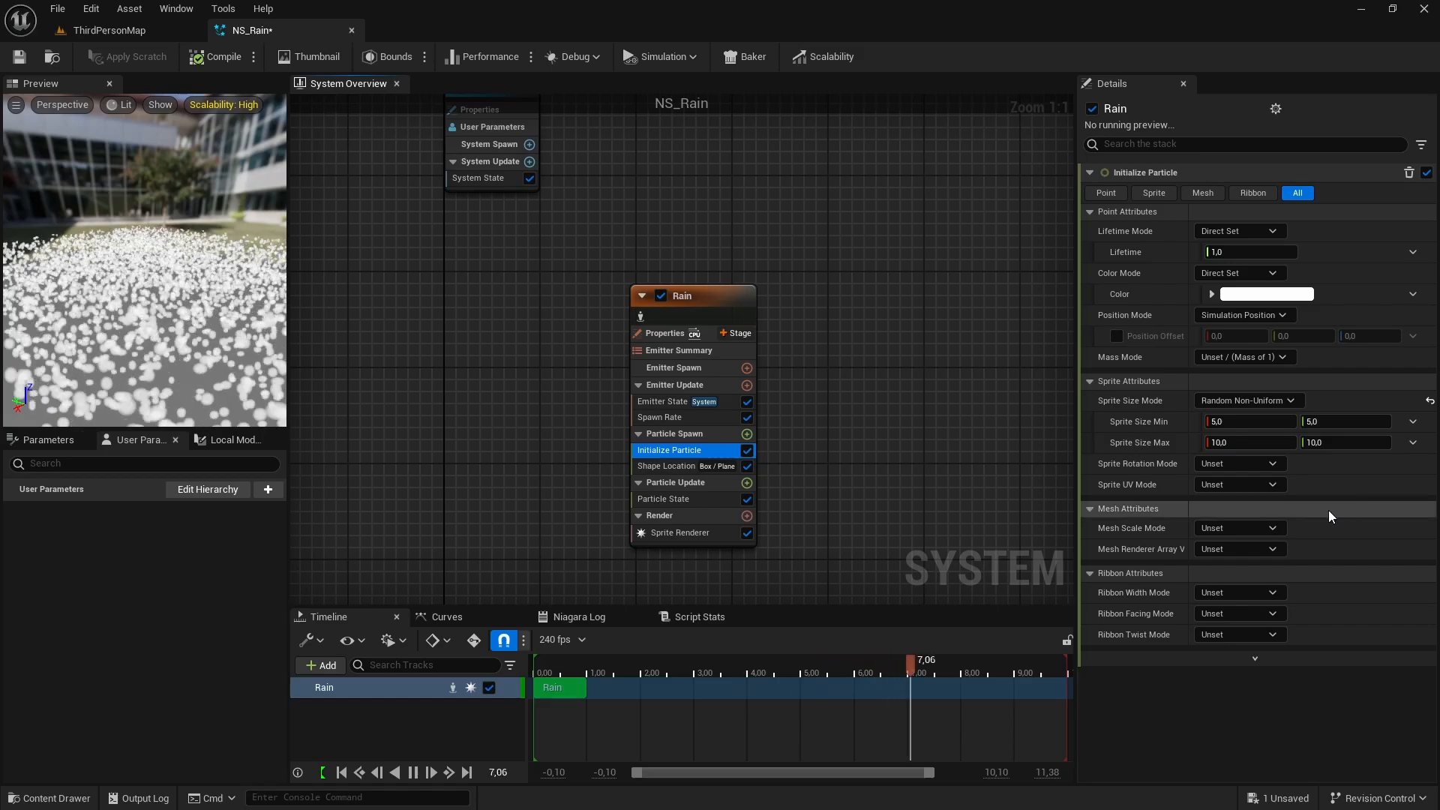
Step: Set Sprite Size Min to 0.2 by 10 and Sprite Size Max to 1 by 50 in Initialize Particle
click(1243, 422)
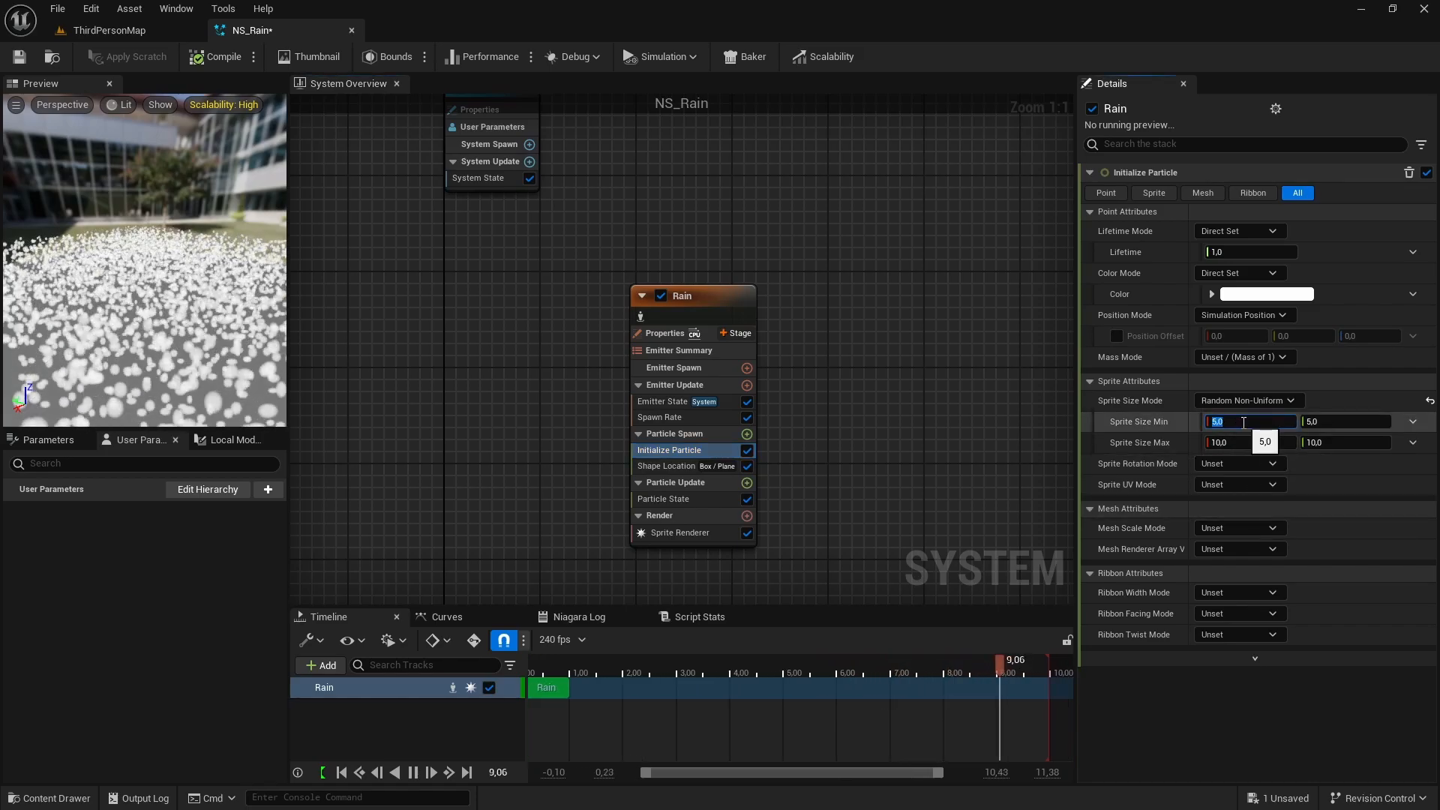
text(0,2)
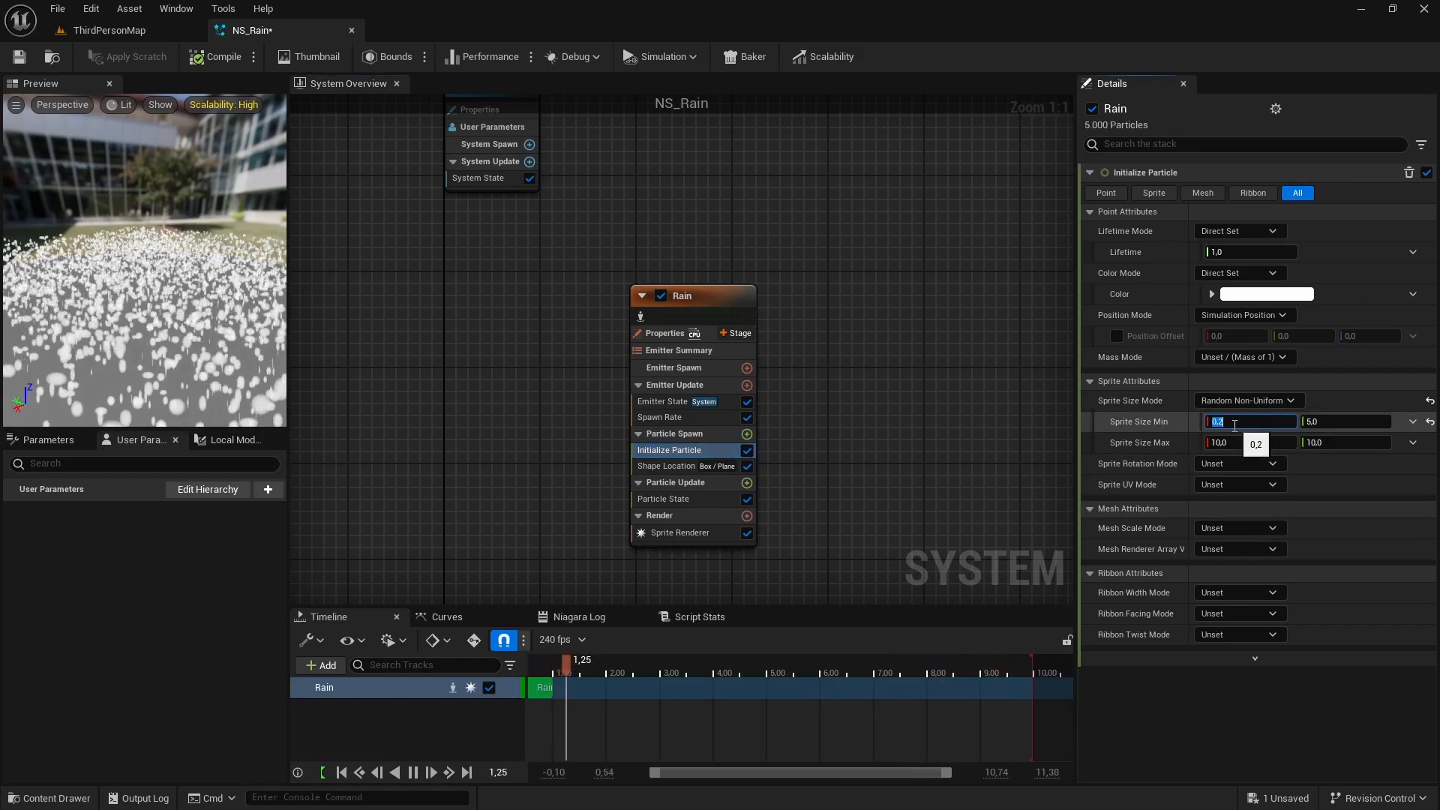
click(1238, 444)
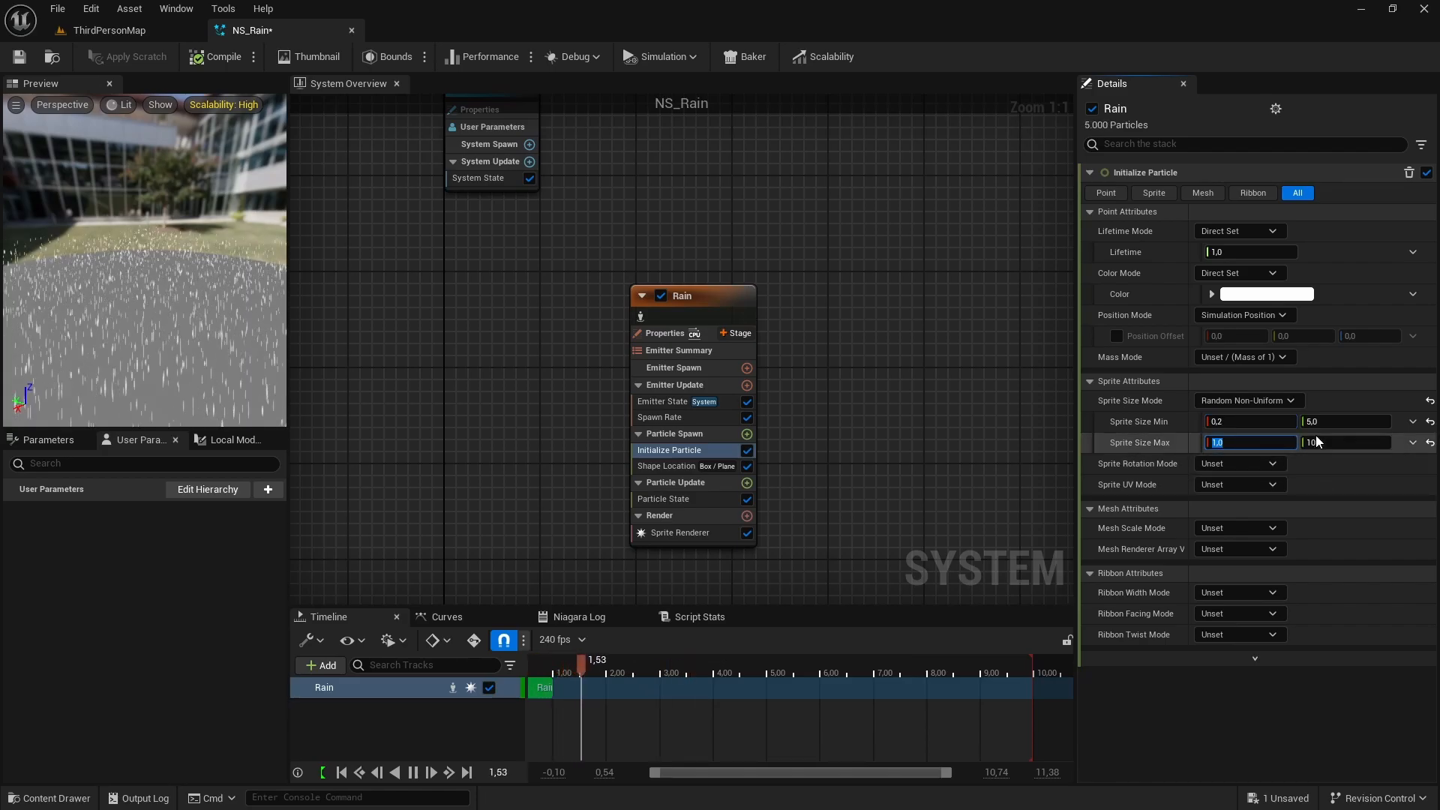
click(1332, 424)
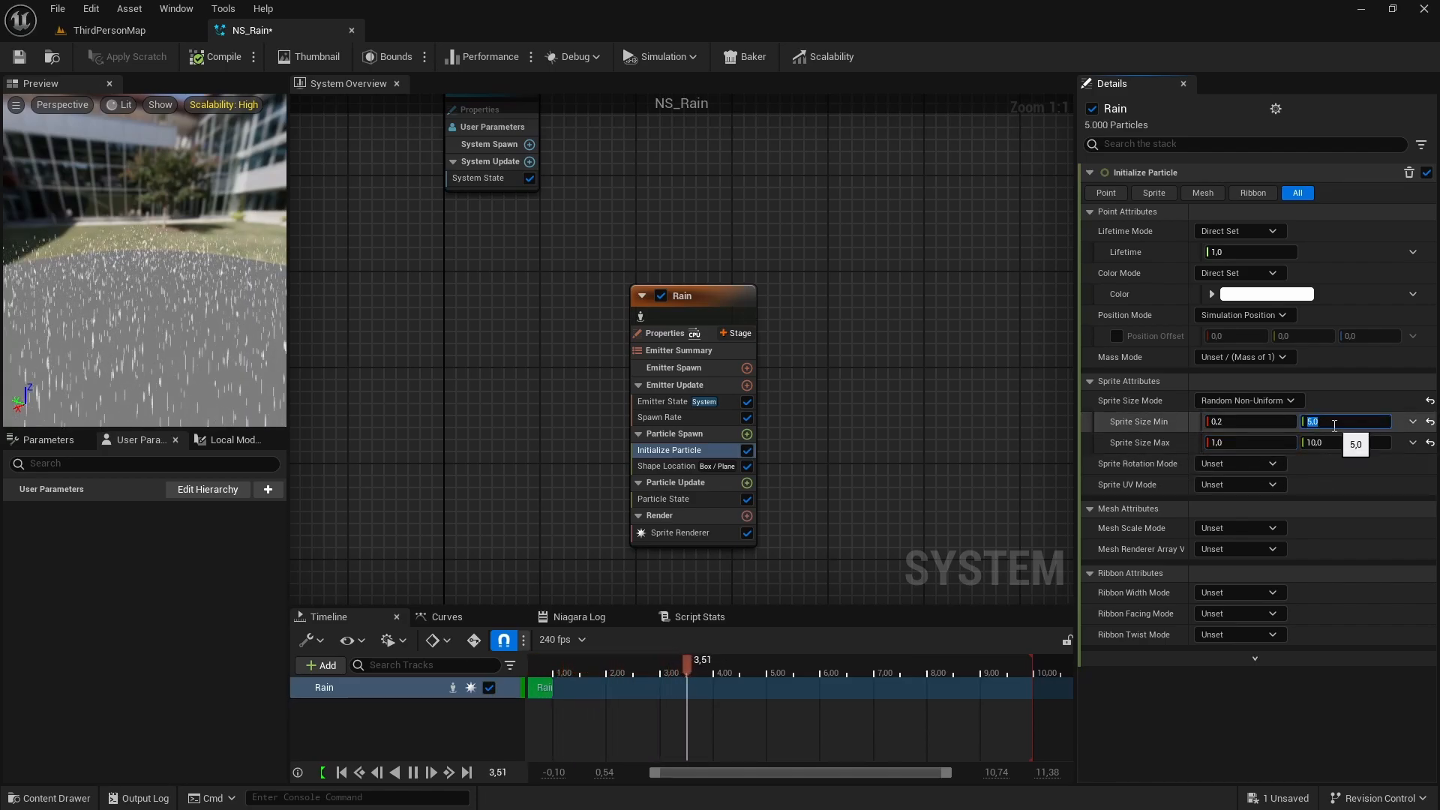
key(Return)
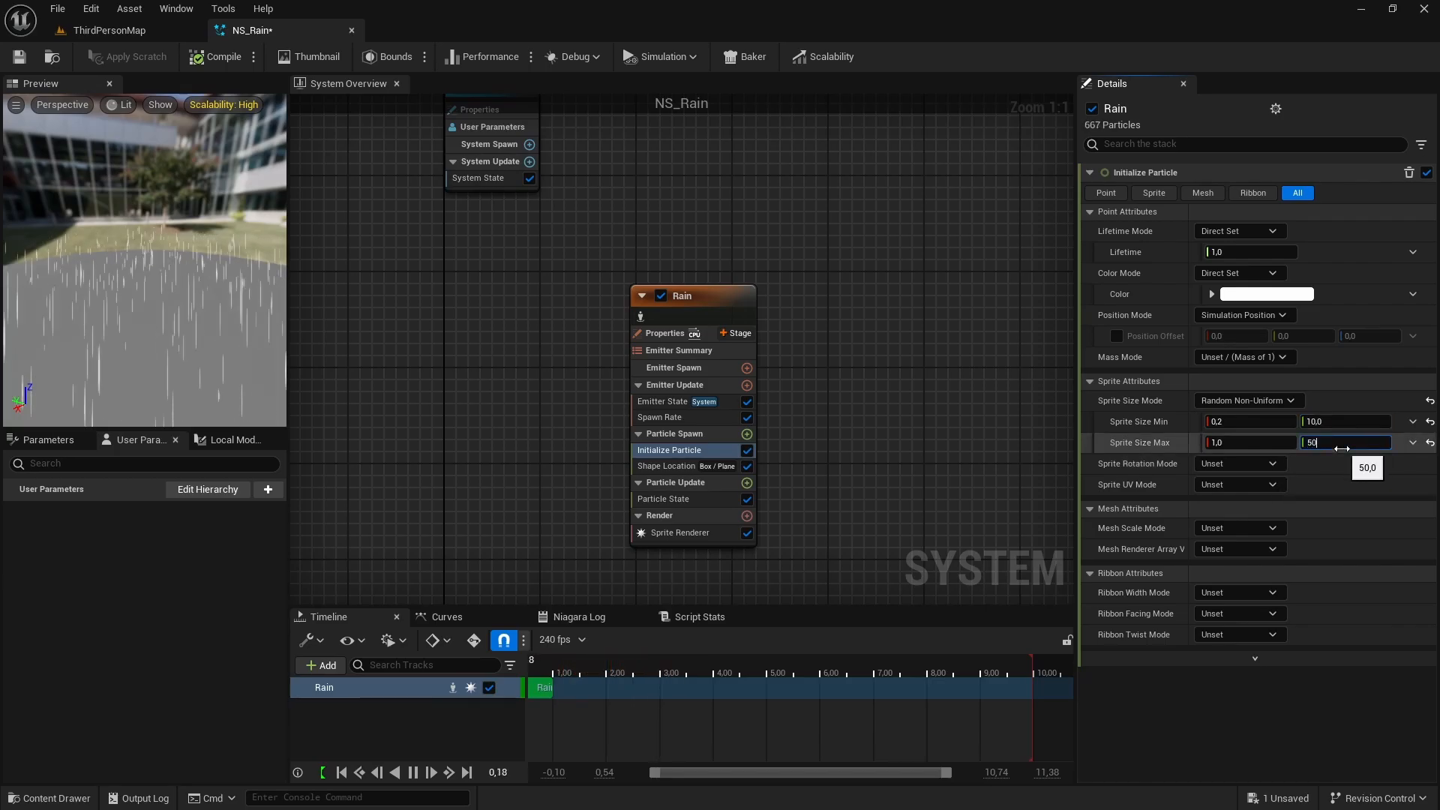
text(50)
key(Return)
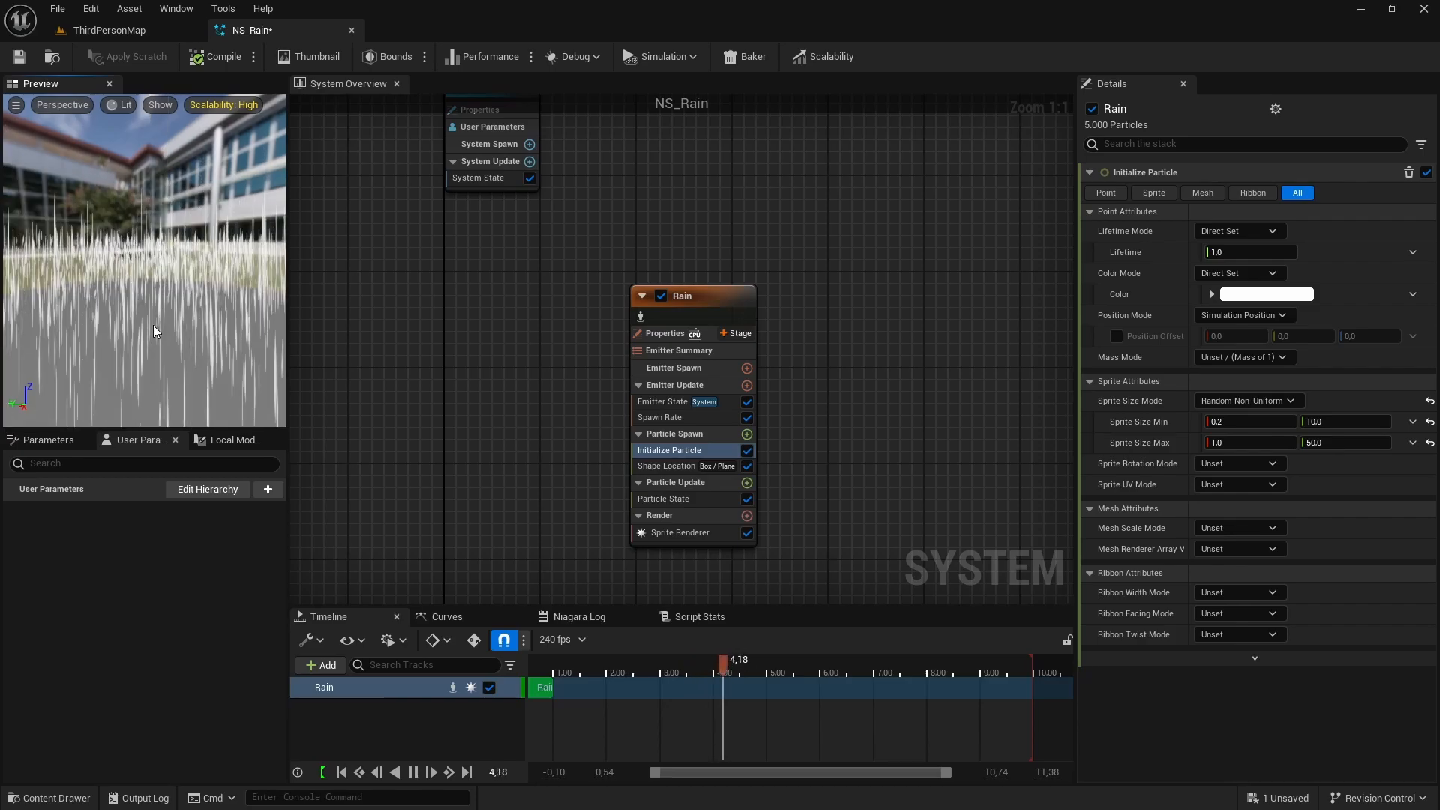
Step: Add an Add Velocity module to the Rain emitter's Particle Spawn group
click(920, 498)
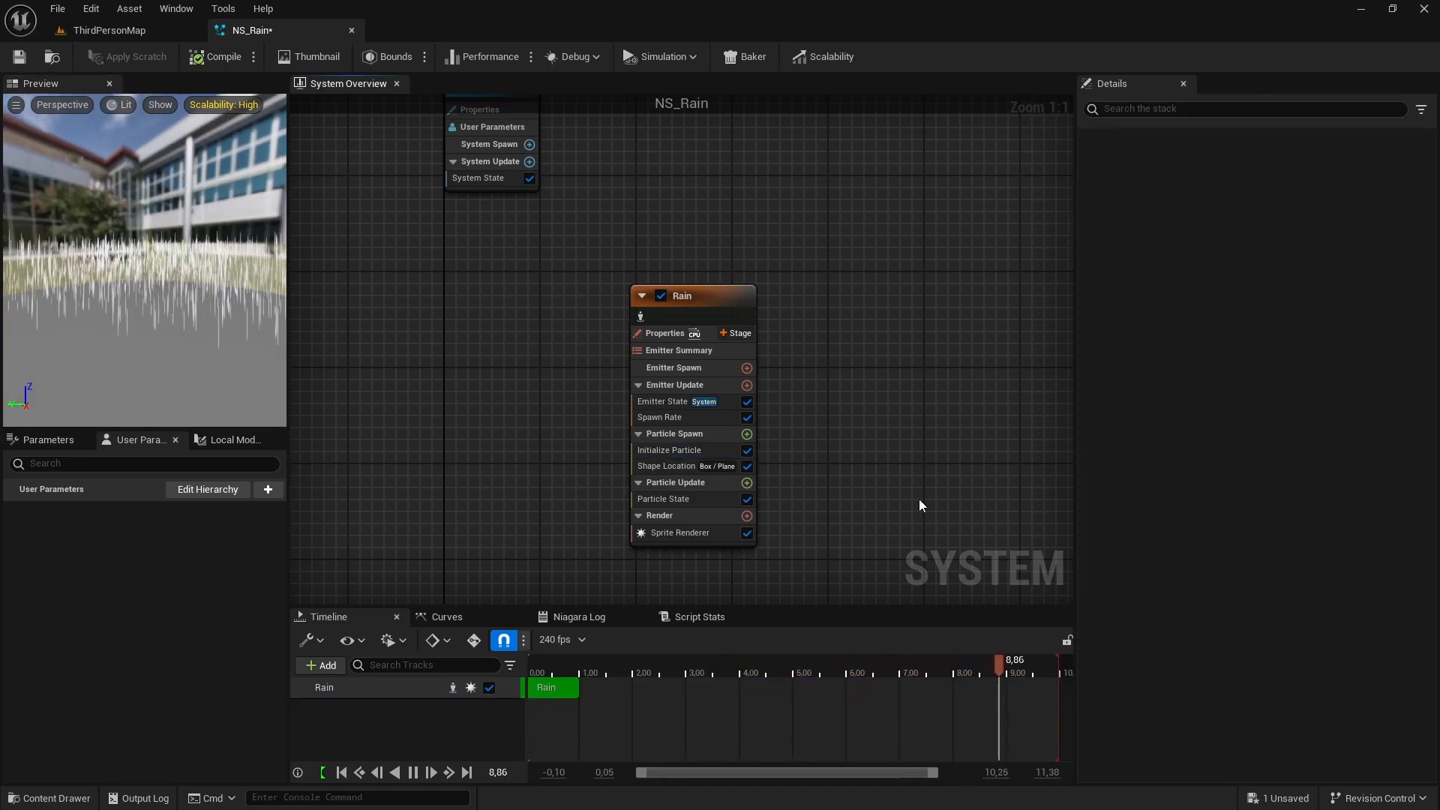
click(747, 434)
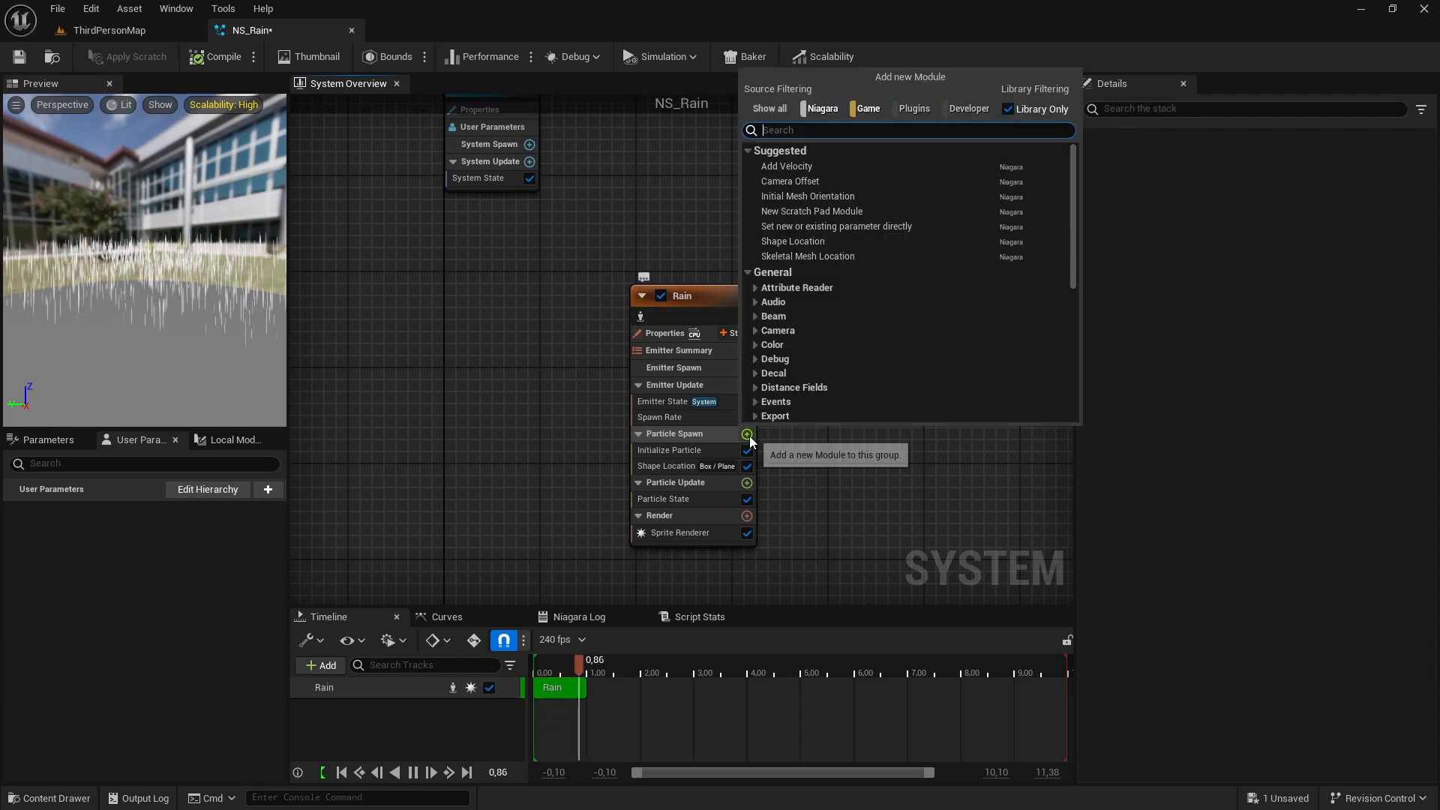
text(Add velo)
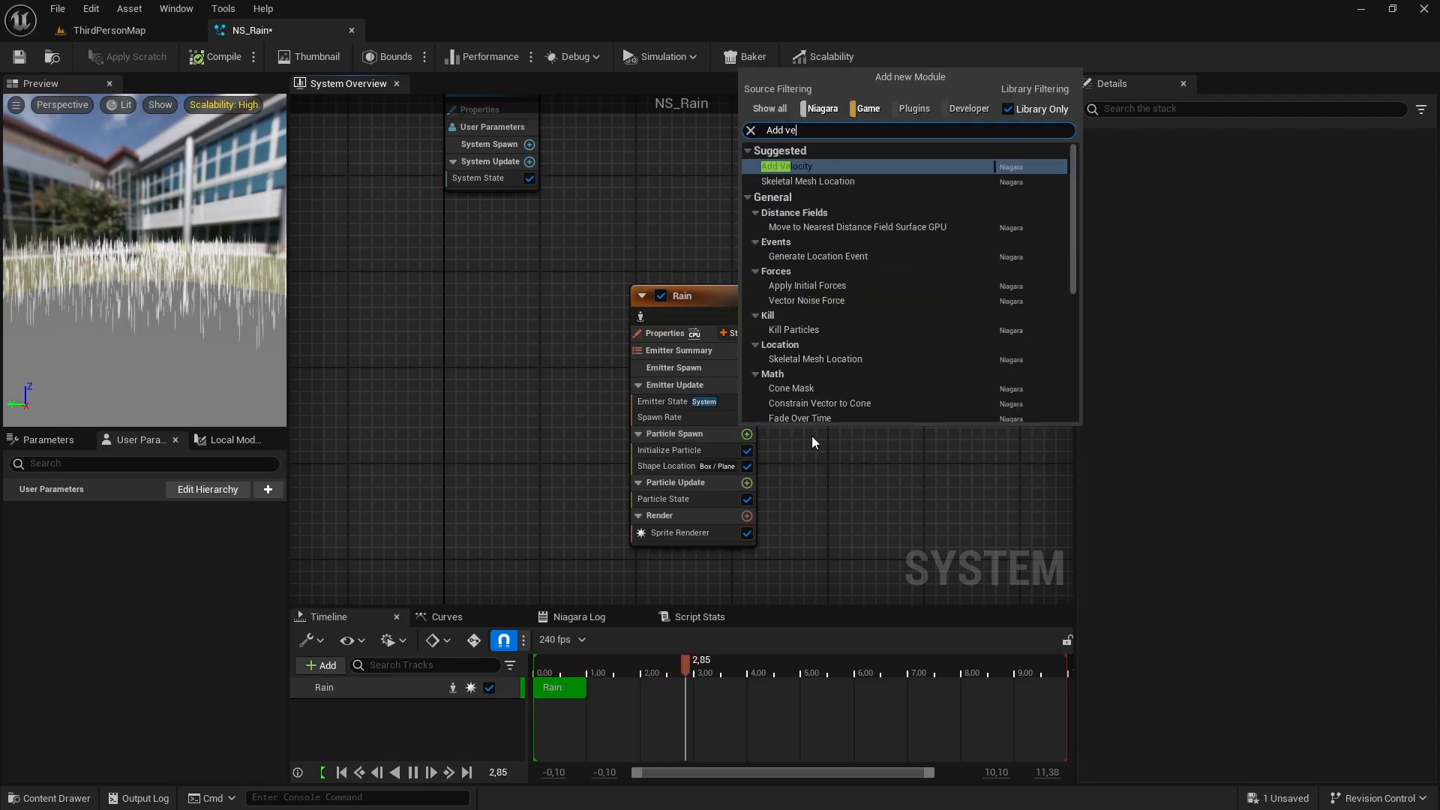
click(789, 166)
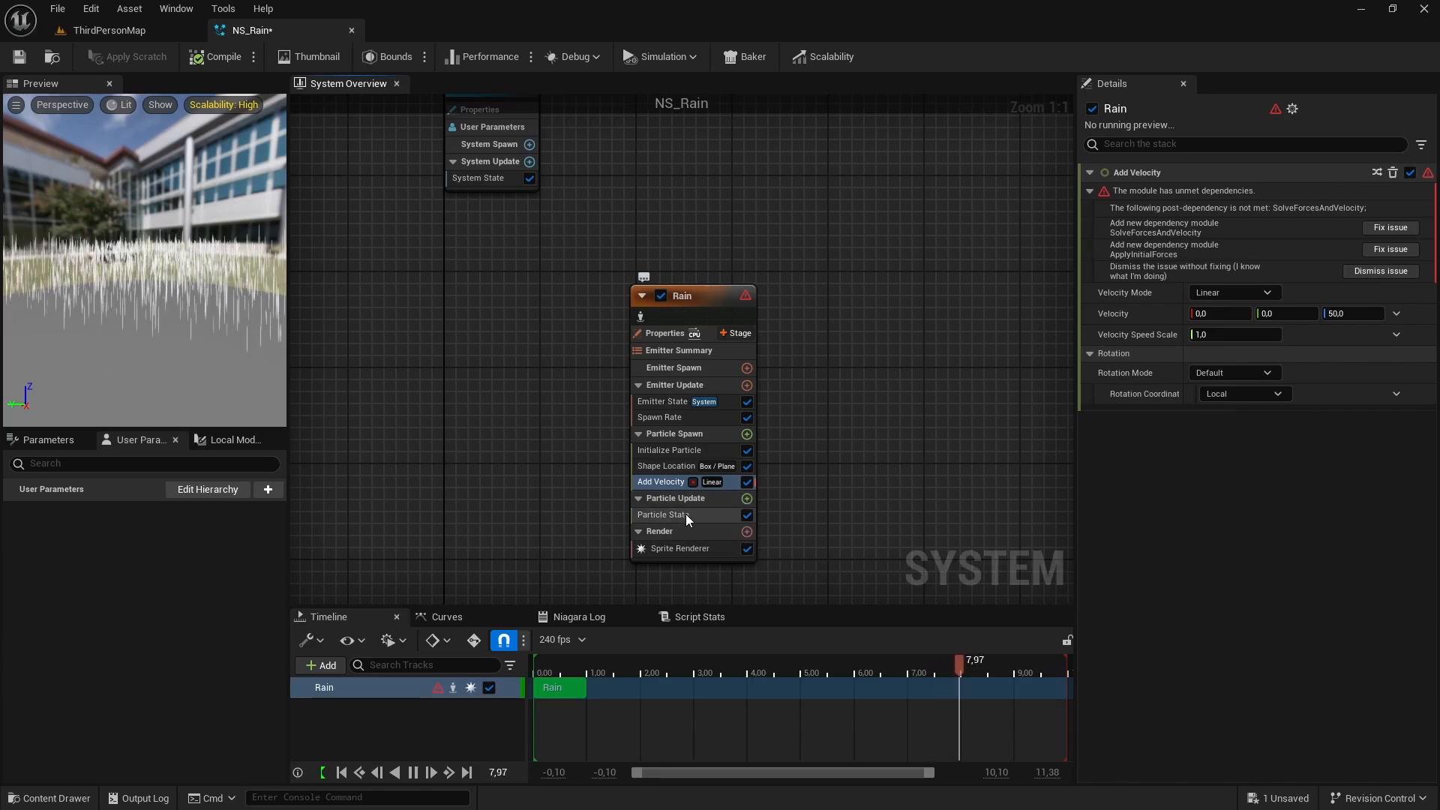
Step: Add a Solve Forces and Velocity module to the Rain emitter's Particle Update group
click(745, 500)
text(Sol)
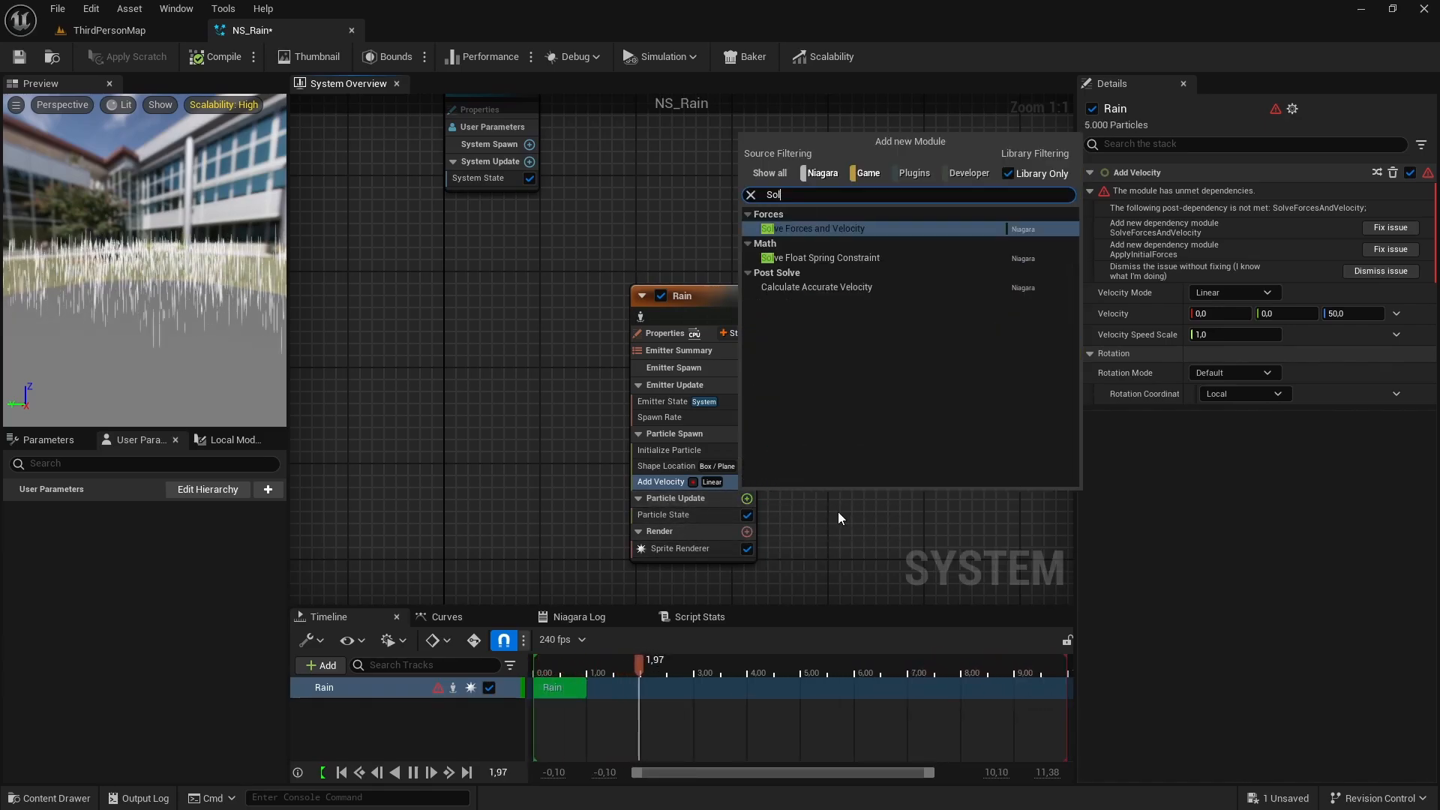
text(ve)
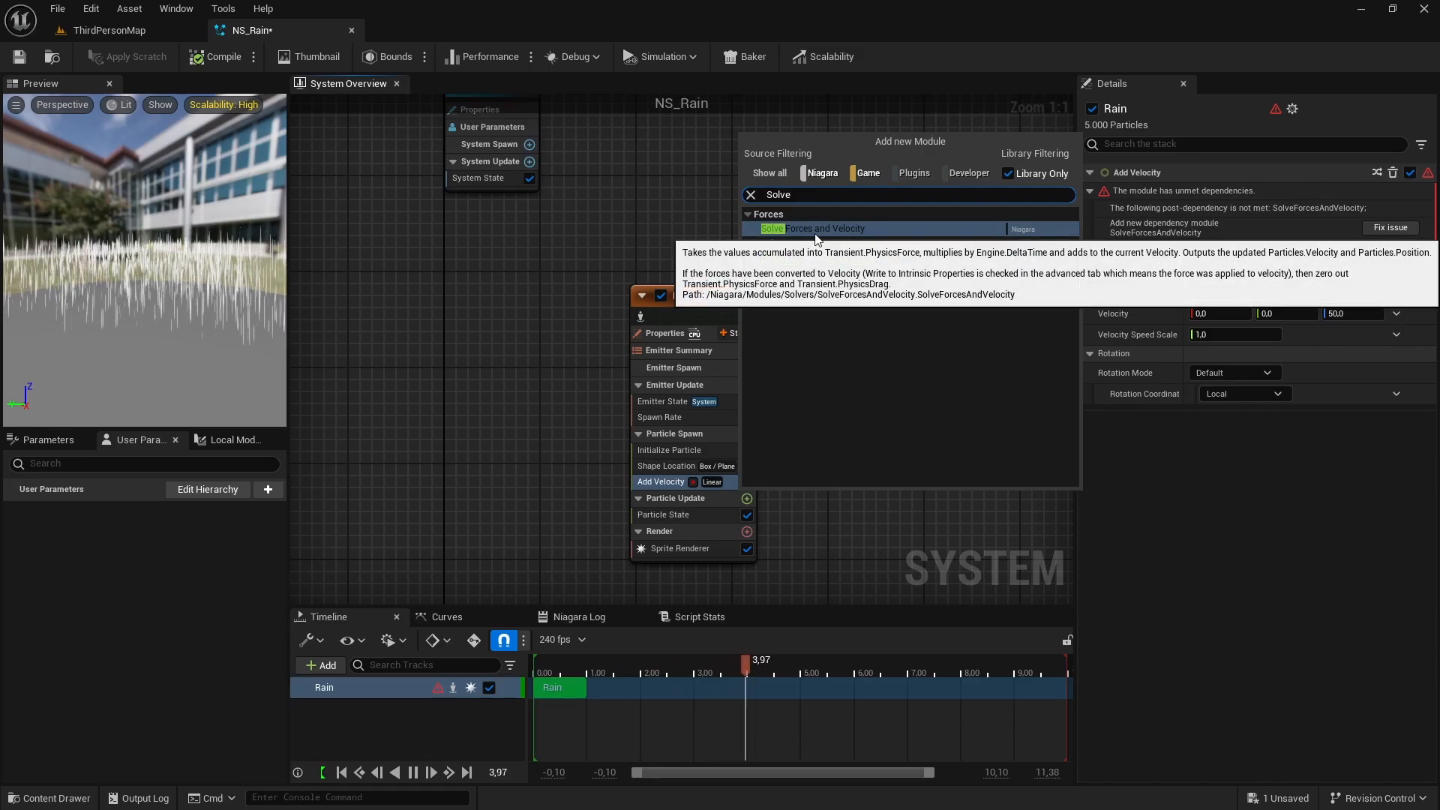
click(838, 233)
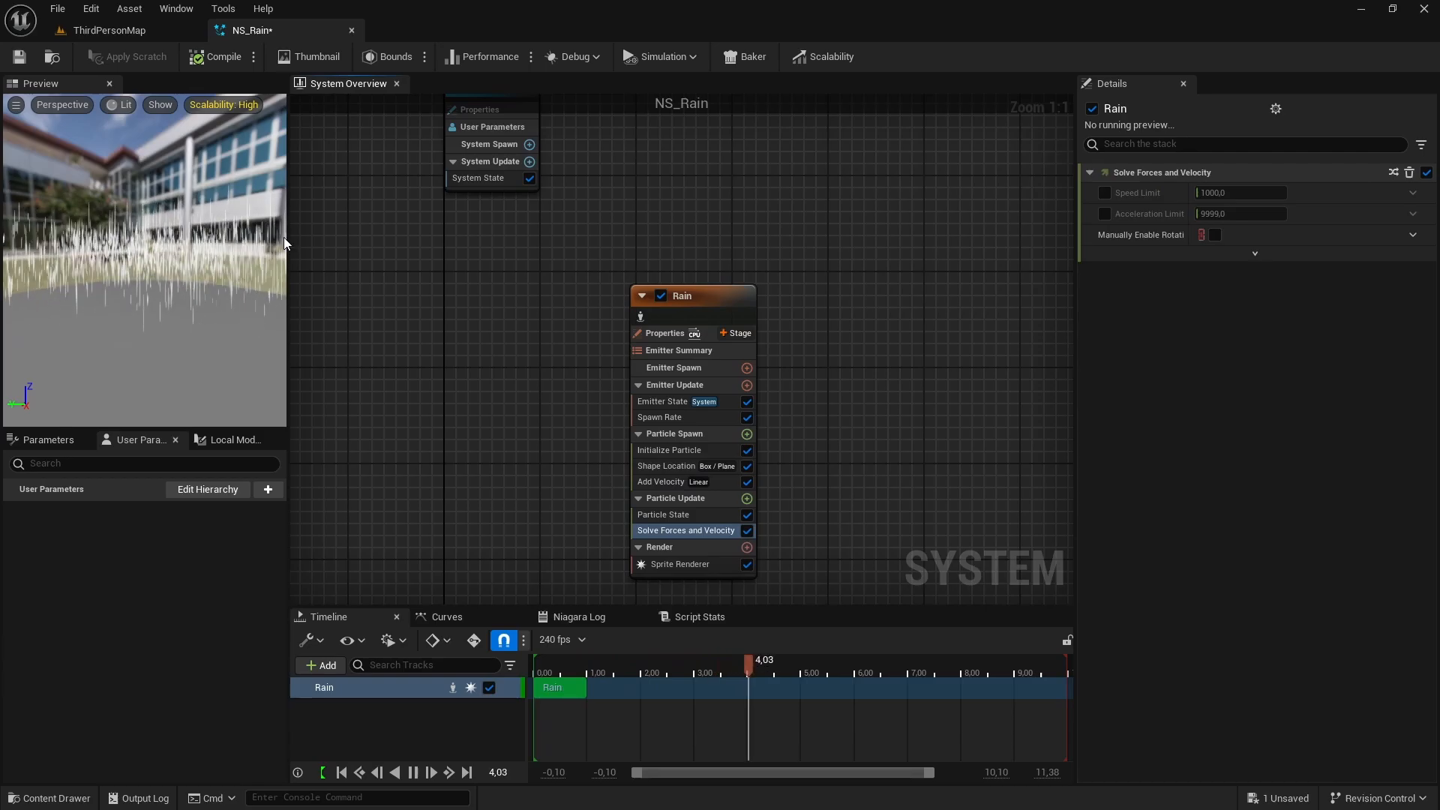
Step: Set Add Velocity to a Random Range Vector with Minimum Y 400, Z -980 and Maximum Y 700, Z -1200, and save the system
click(649, 484)
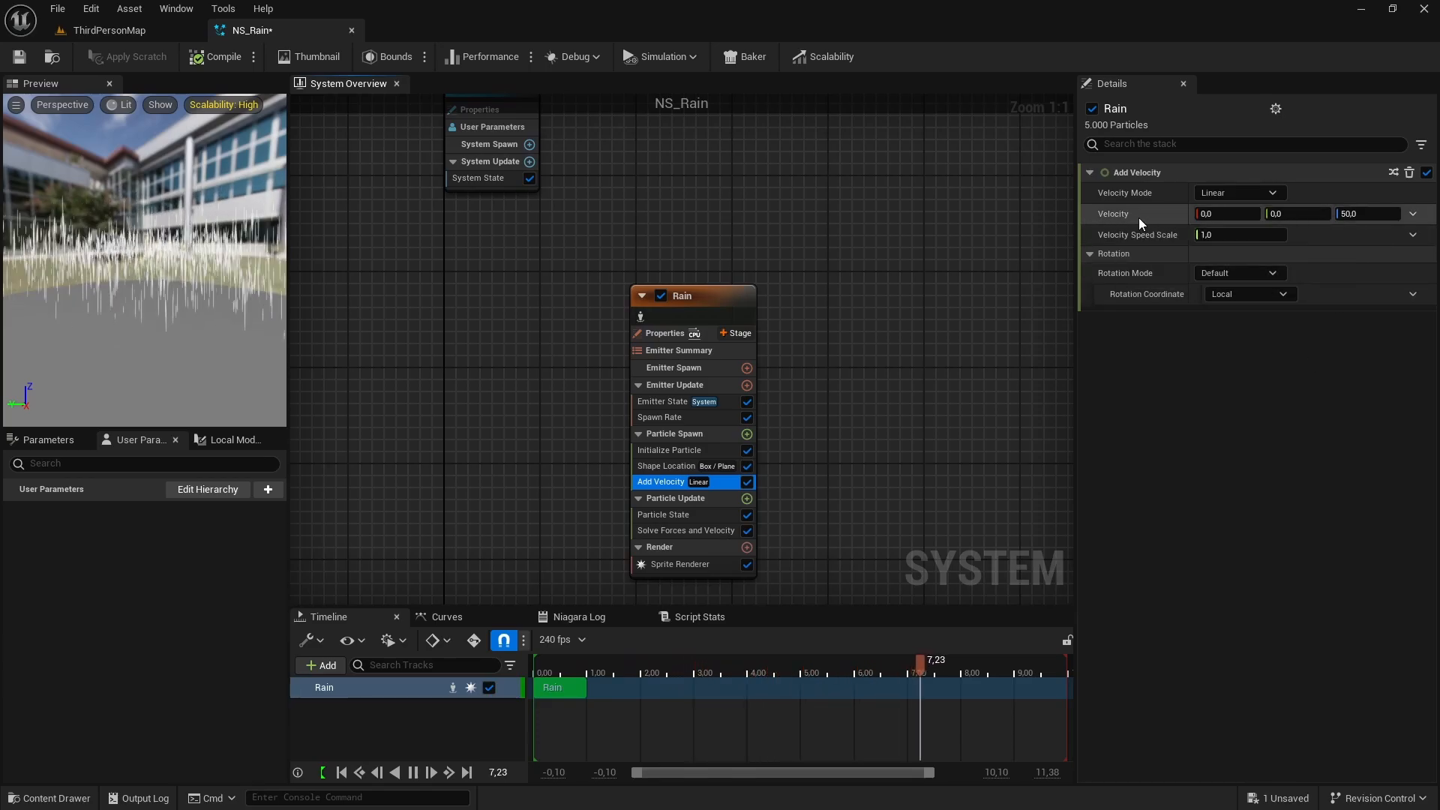
click(1413, 215)
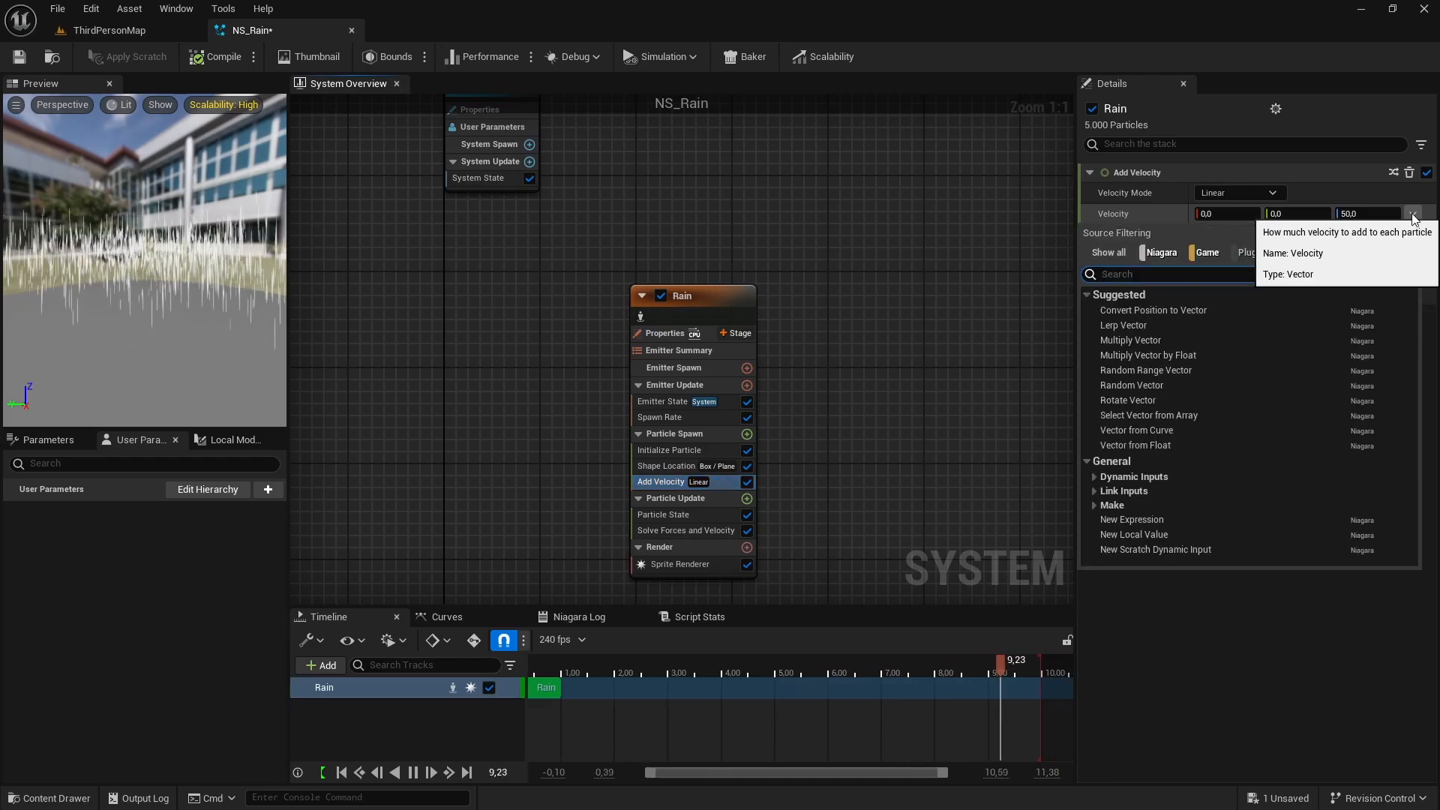
click(1155, 373)
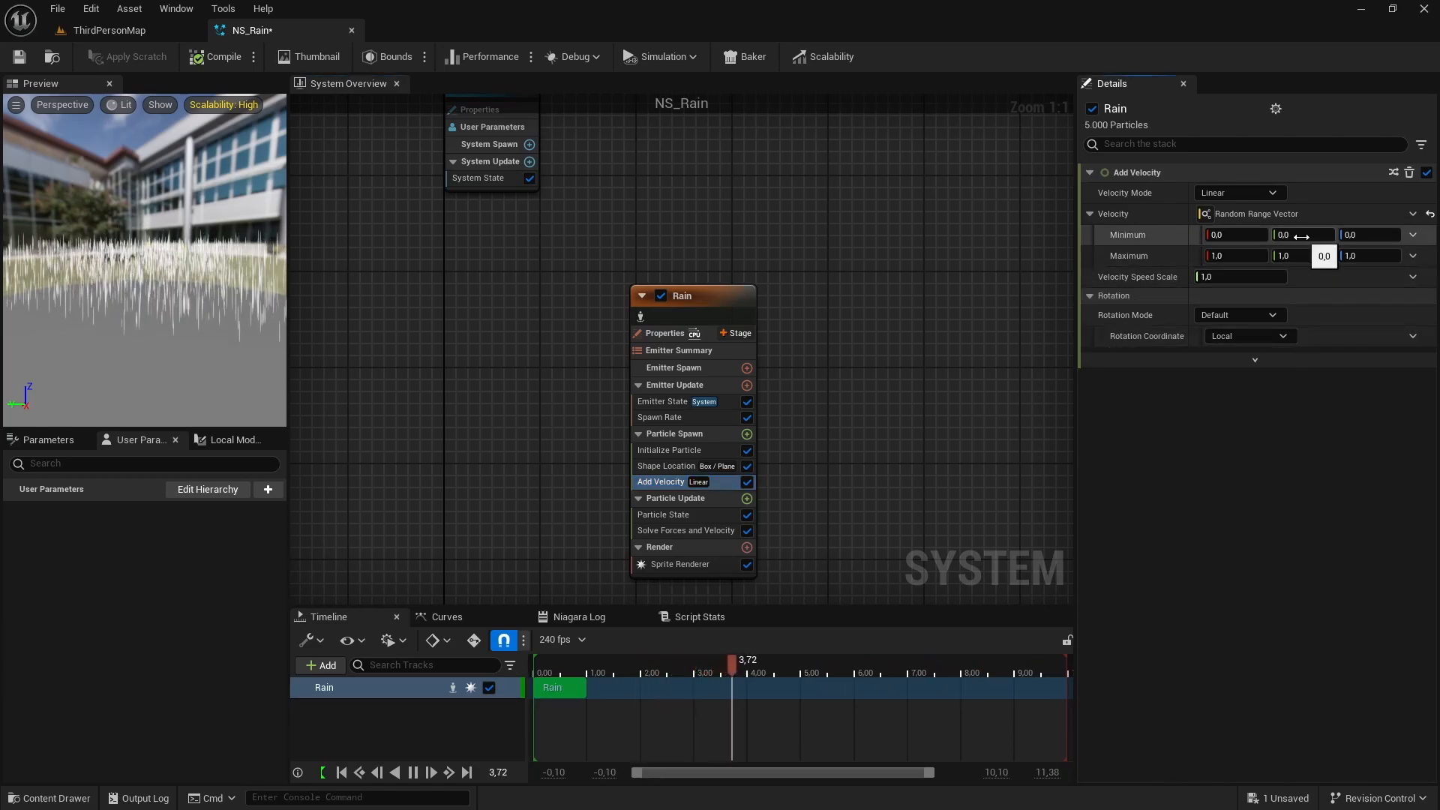
text(400)
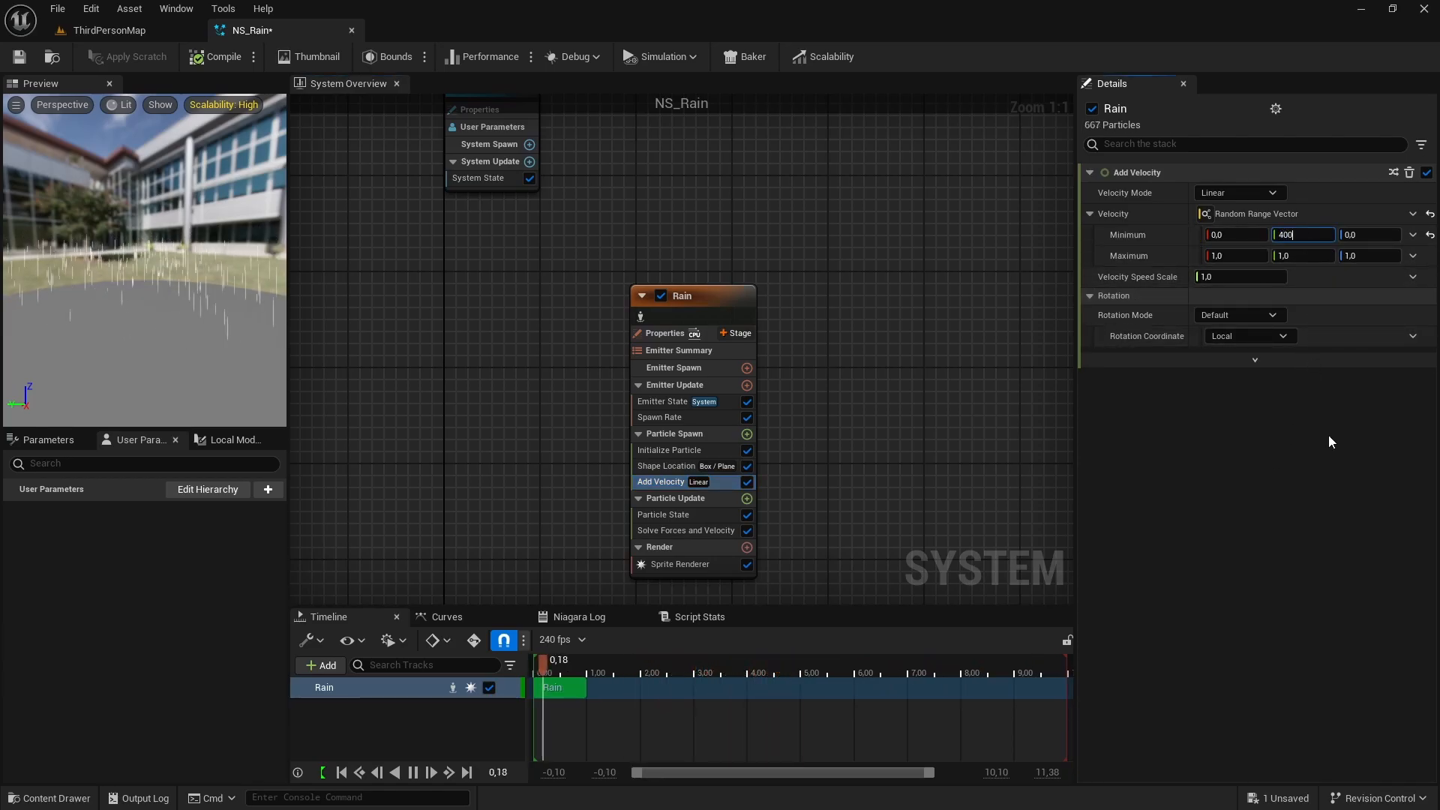
key(Return)
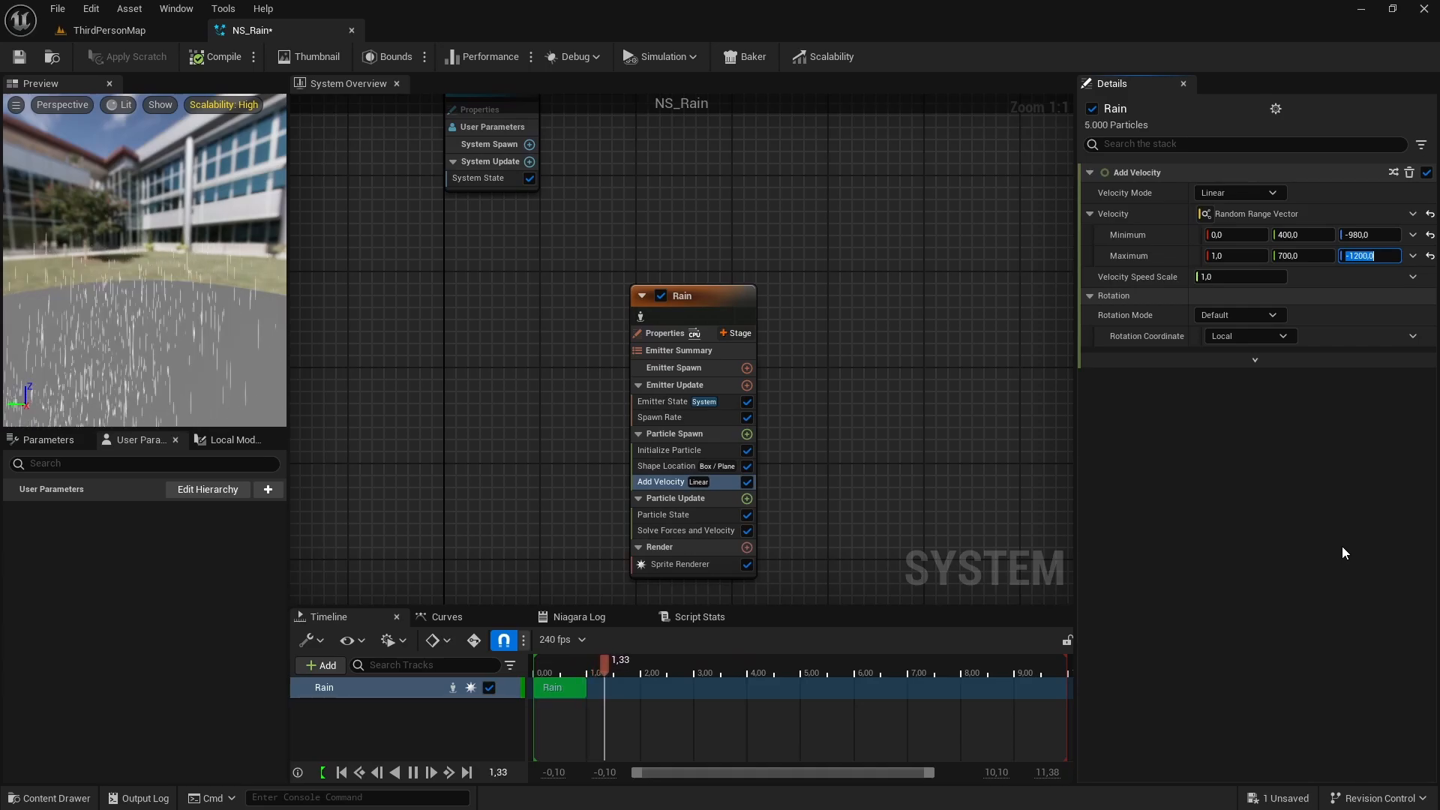
key(ctrl+s)
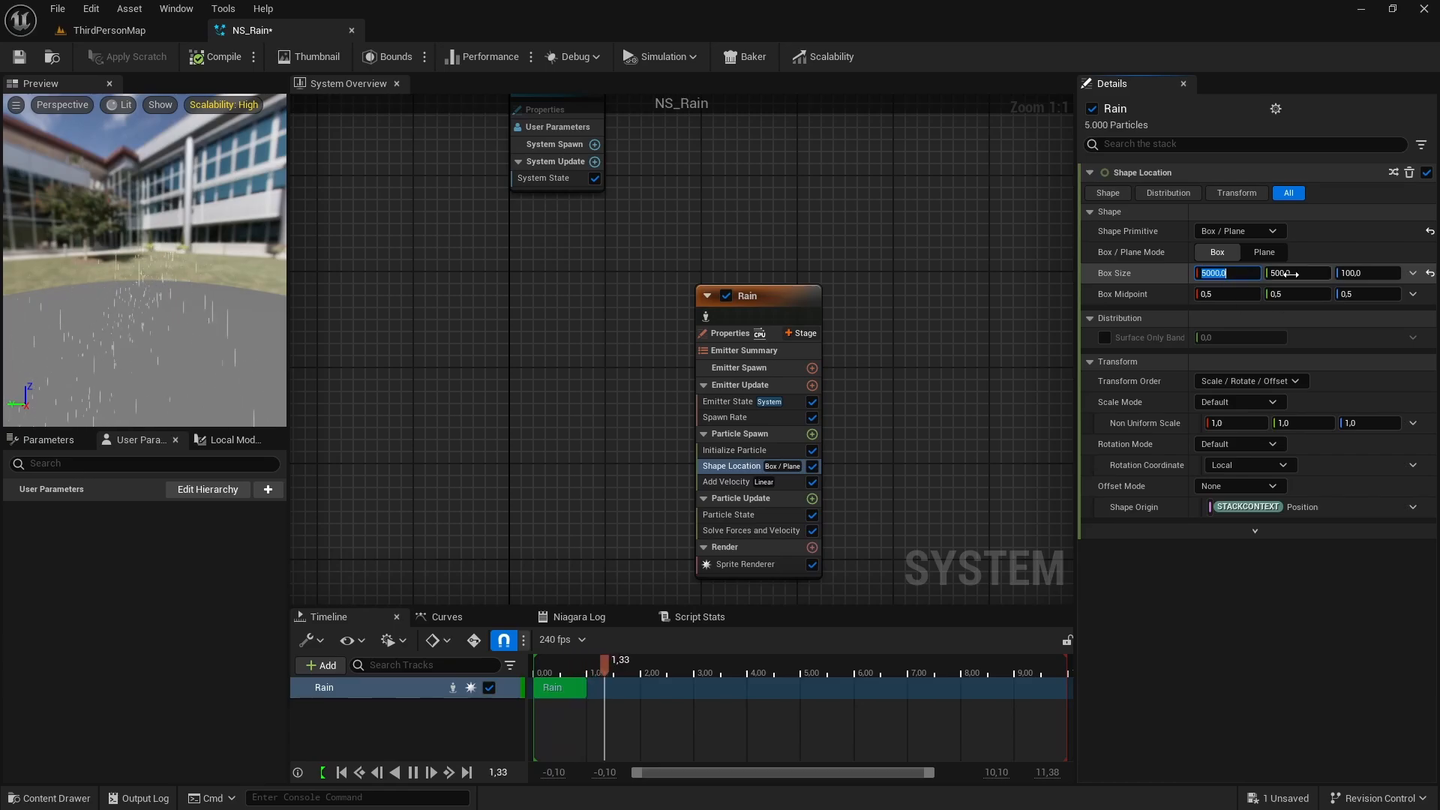
Step: Set the Shape Location module's Box Size to 5000 in X and Y and save the system
text(5000)
key(Return)
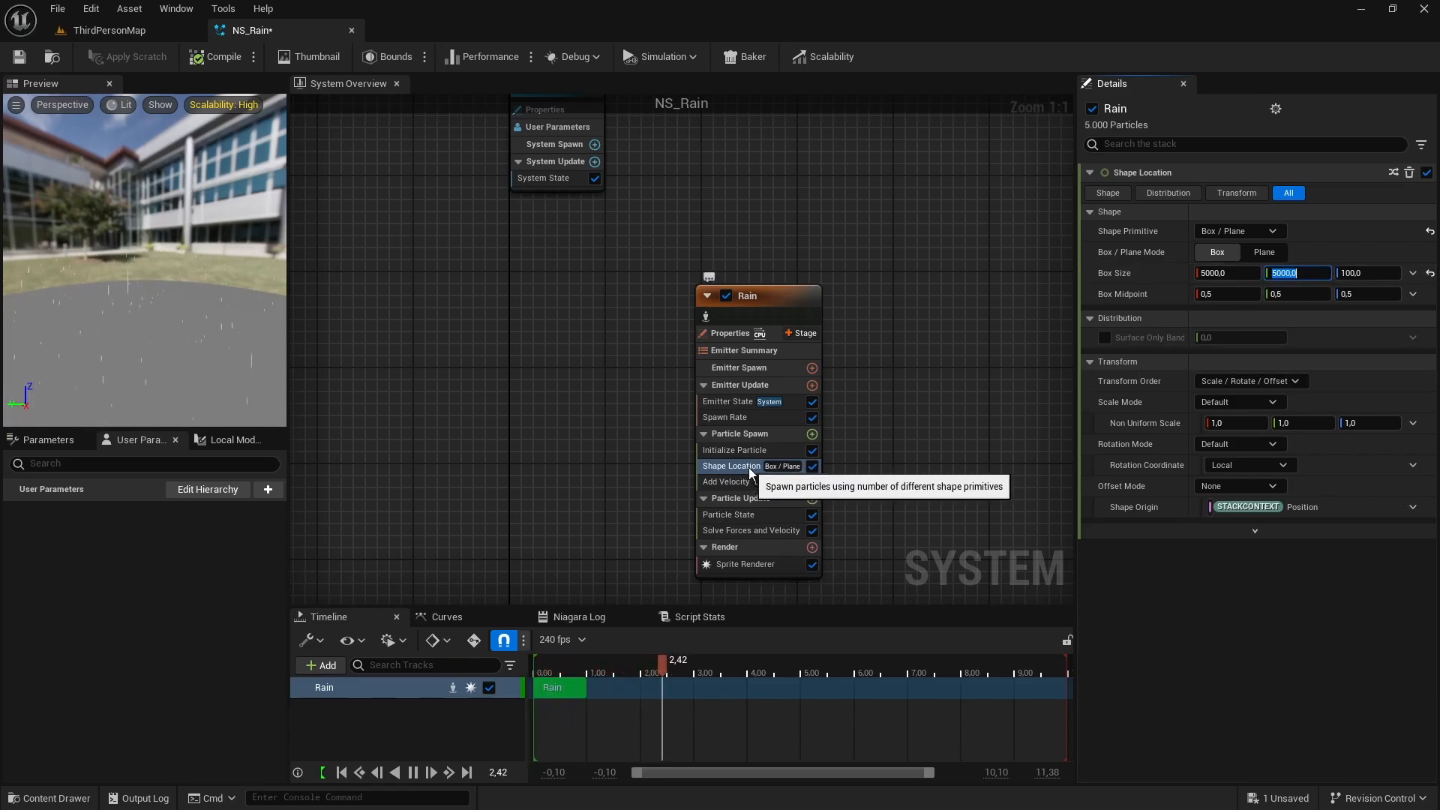
key(ctrl+s)
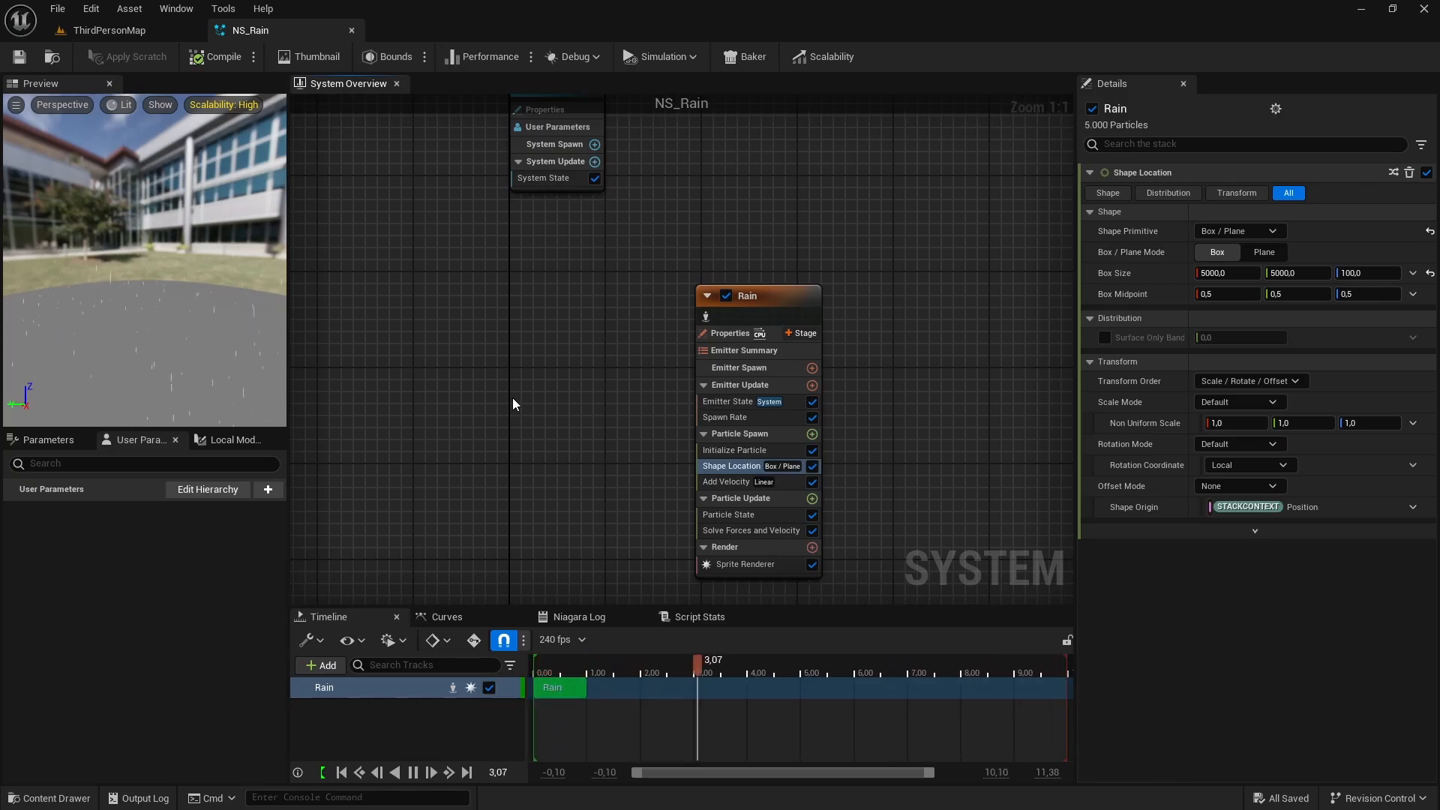
Step: Place NS_Rain from the Effects folder into the ThirdPersonMap level above the playground, at about X 1380, Y 1400, Z 930
click(110, 30)
alt+drag(570, 480, 622, 504)
key(ctrl+space)
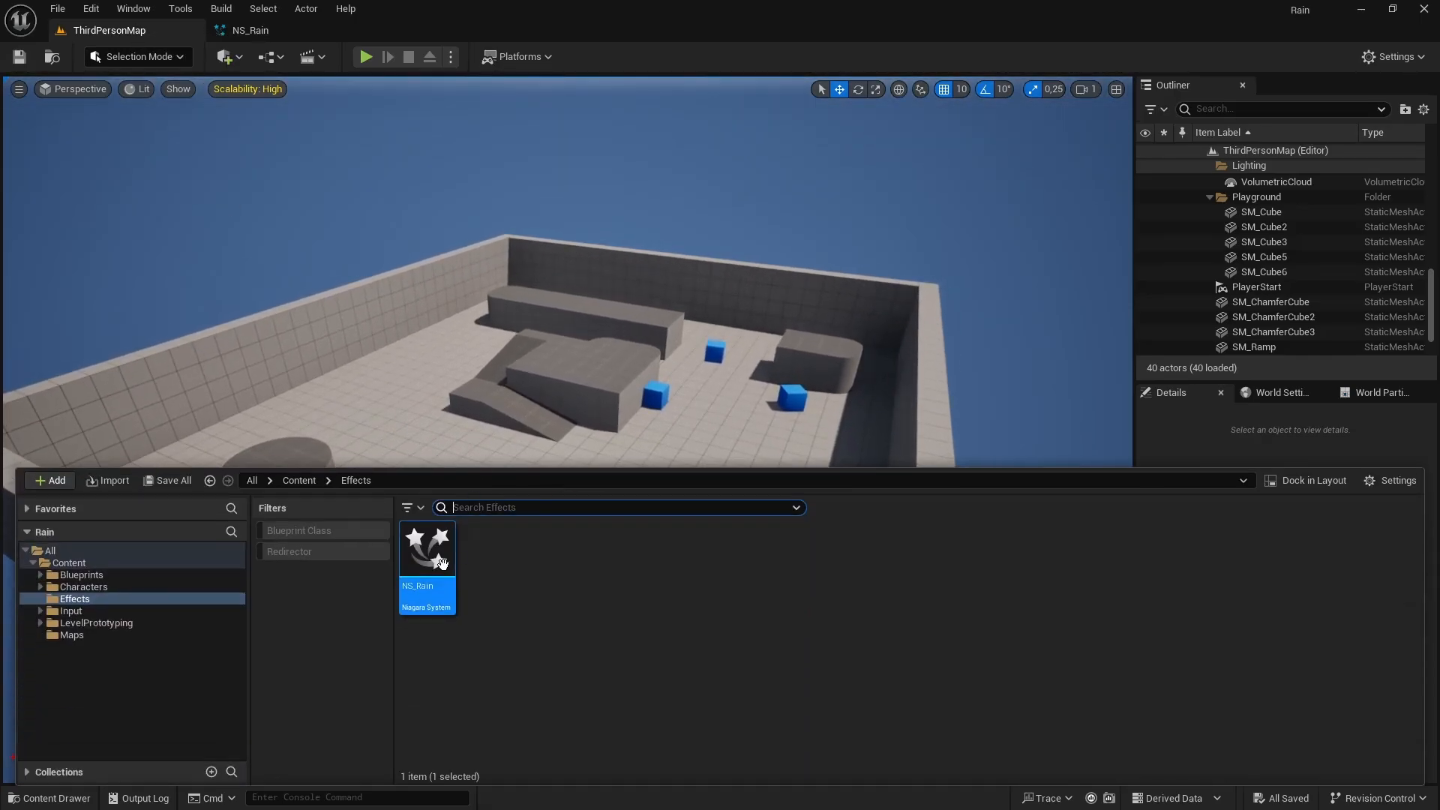
drag(441, 563, 622, 503)
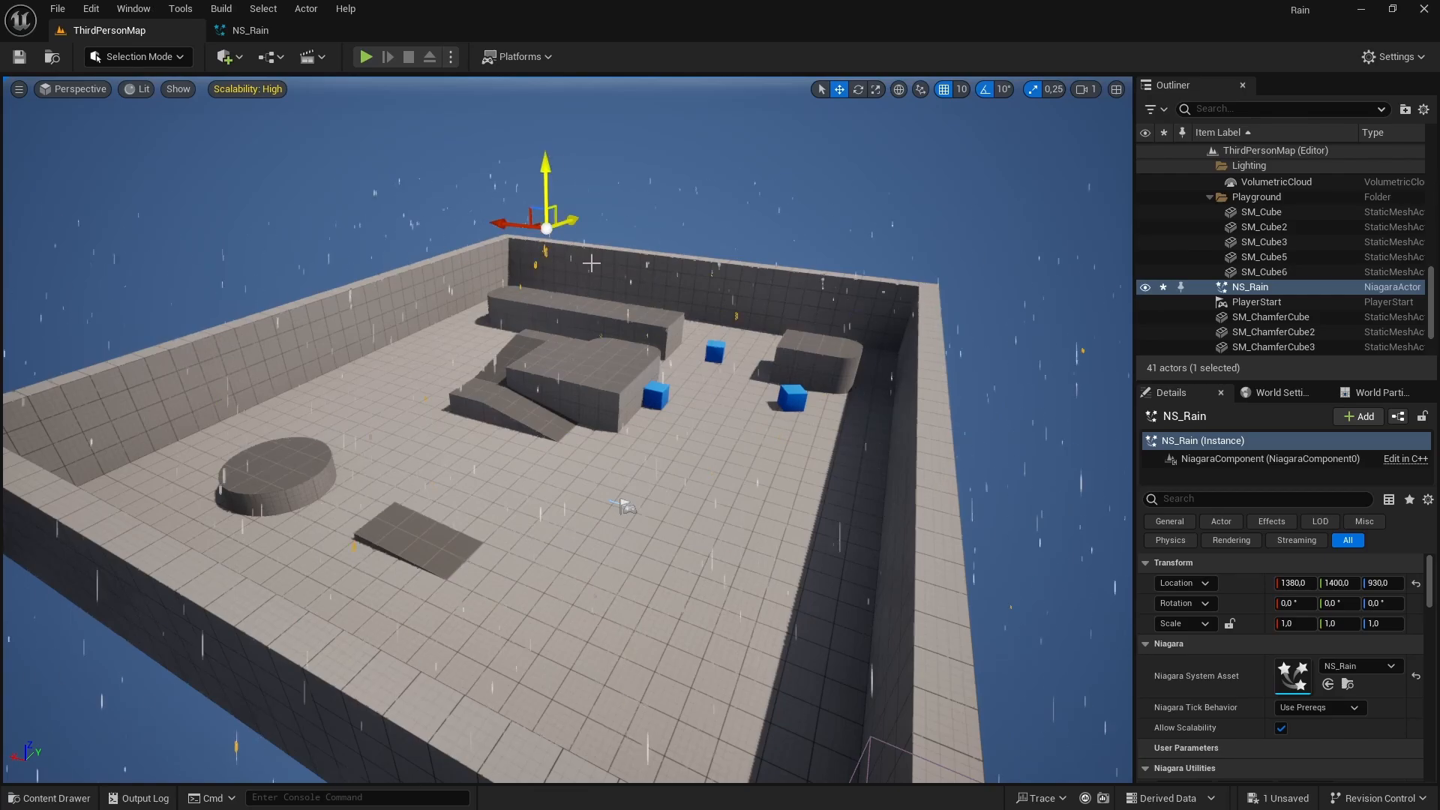
alt+drag(623, 504, 663, 616)
mouse_move(790, 373)
right_down()
mouse_move(743, 379)
mouse_move(790, 330)
mouse_move(675, 278)
mouse_move(667, 165)
mouse_move(678, 330)
mouse_move(660, 179)
mouse_move(801, 399)
right_up()
key(Escape)
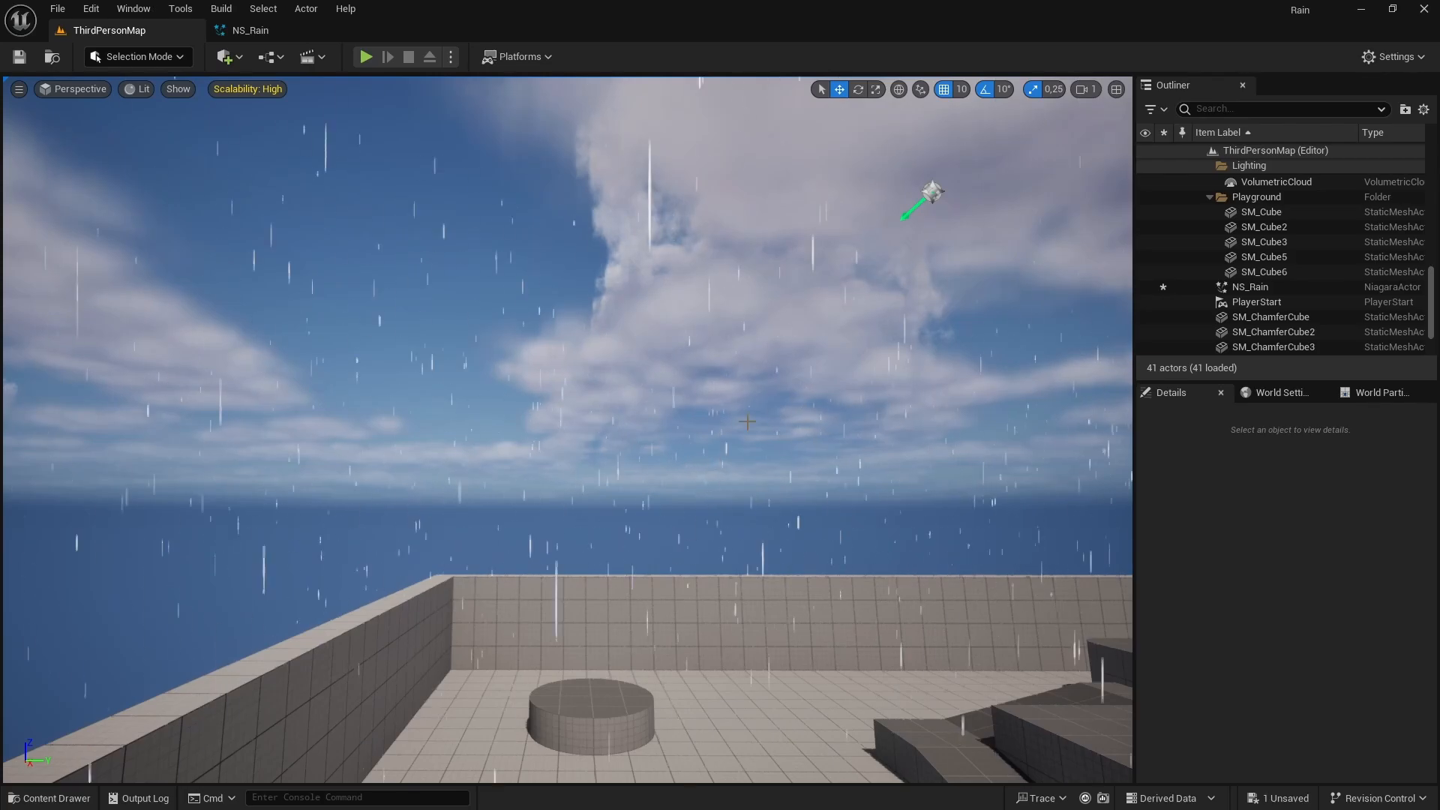
Step: Set the Rain emitter's Sprite Renderer alignment to Velocity Aligned, save the system and check the rain in the level
click(279, 29)
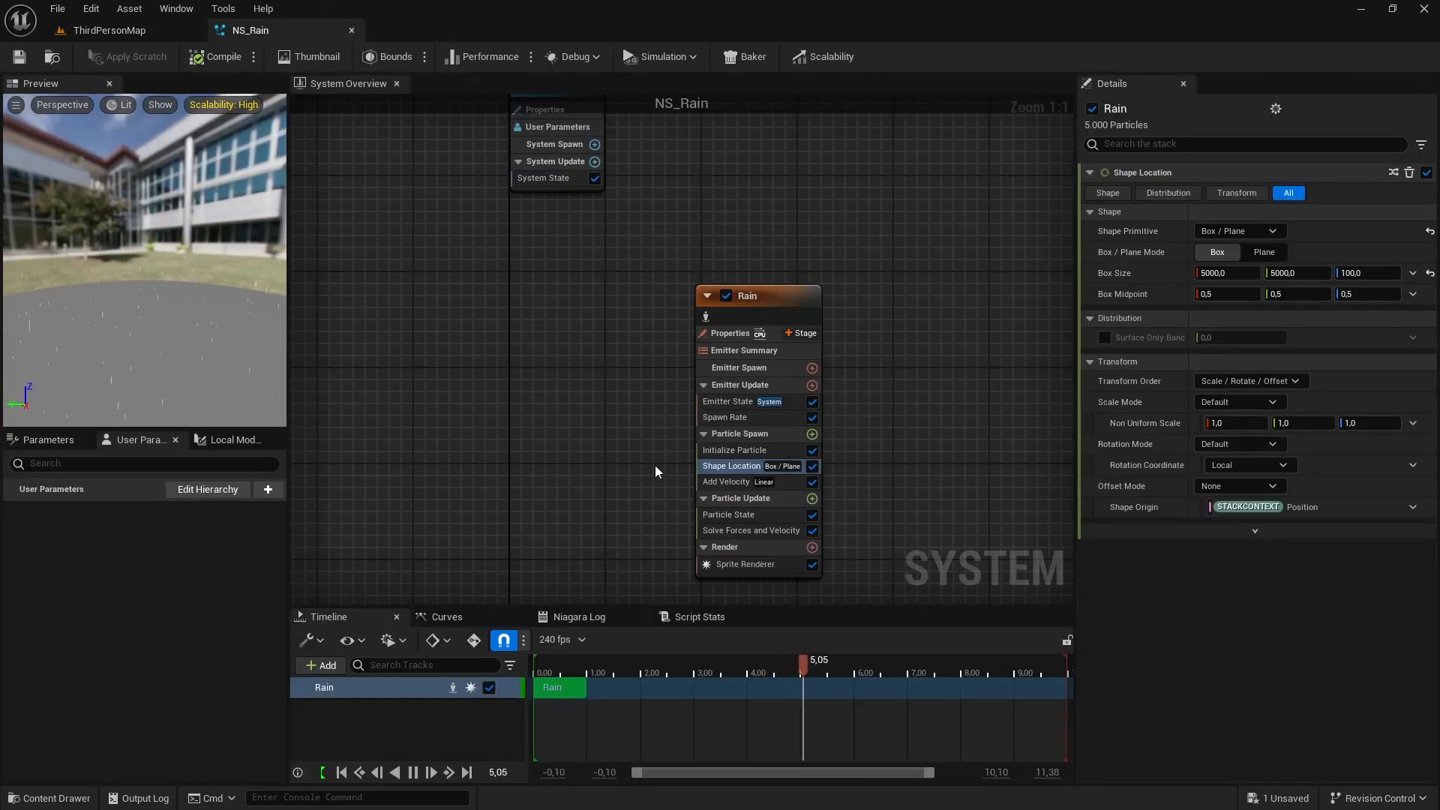
right_drag(655, 465, 519, 309)
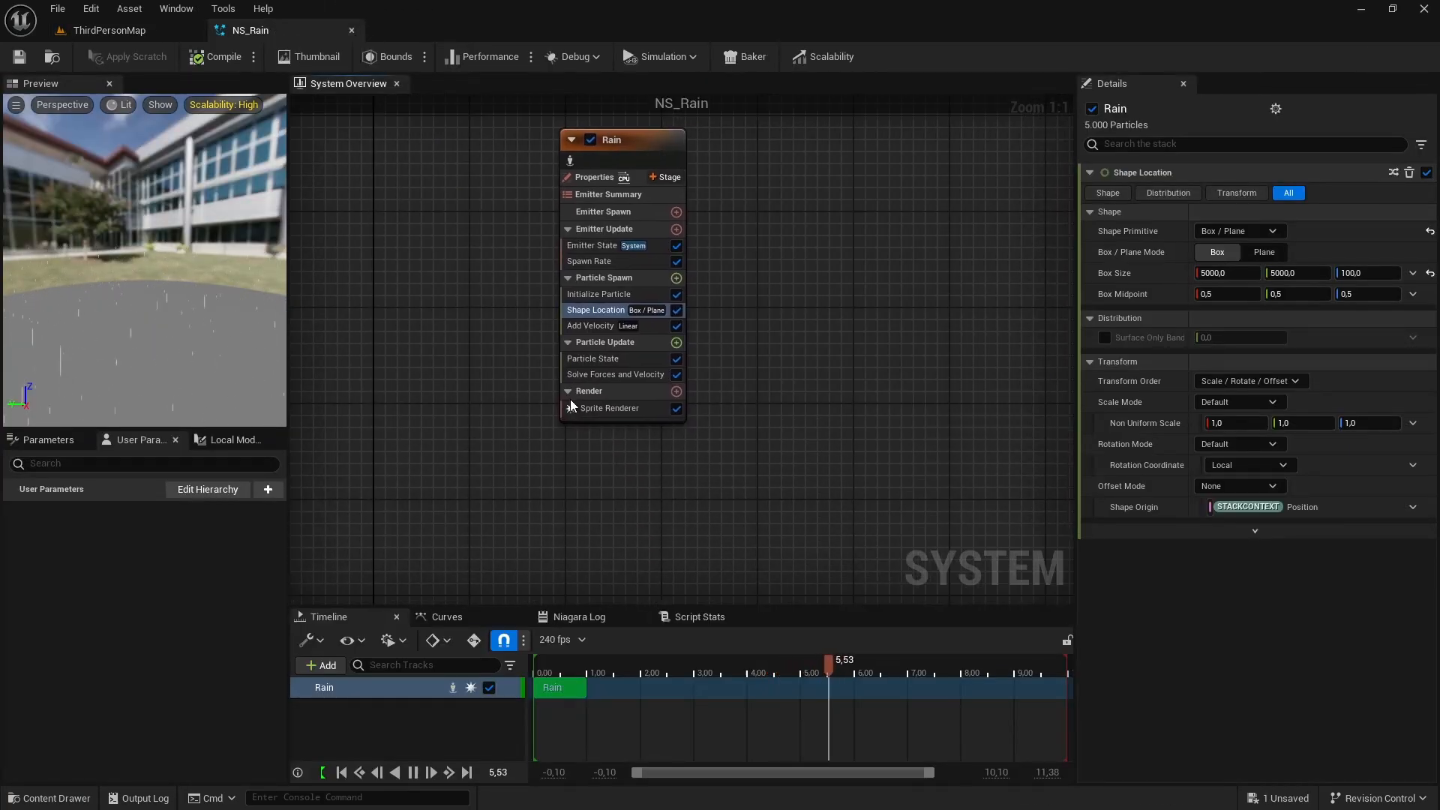
click(622, 409)
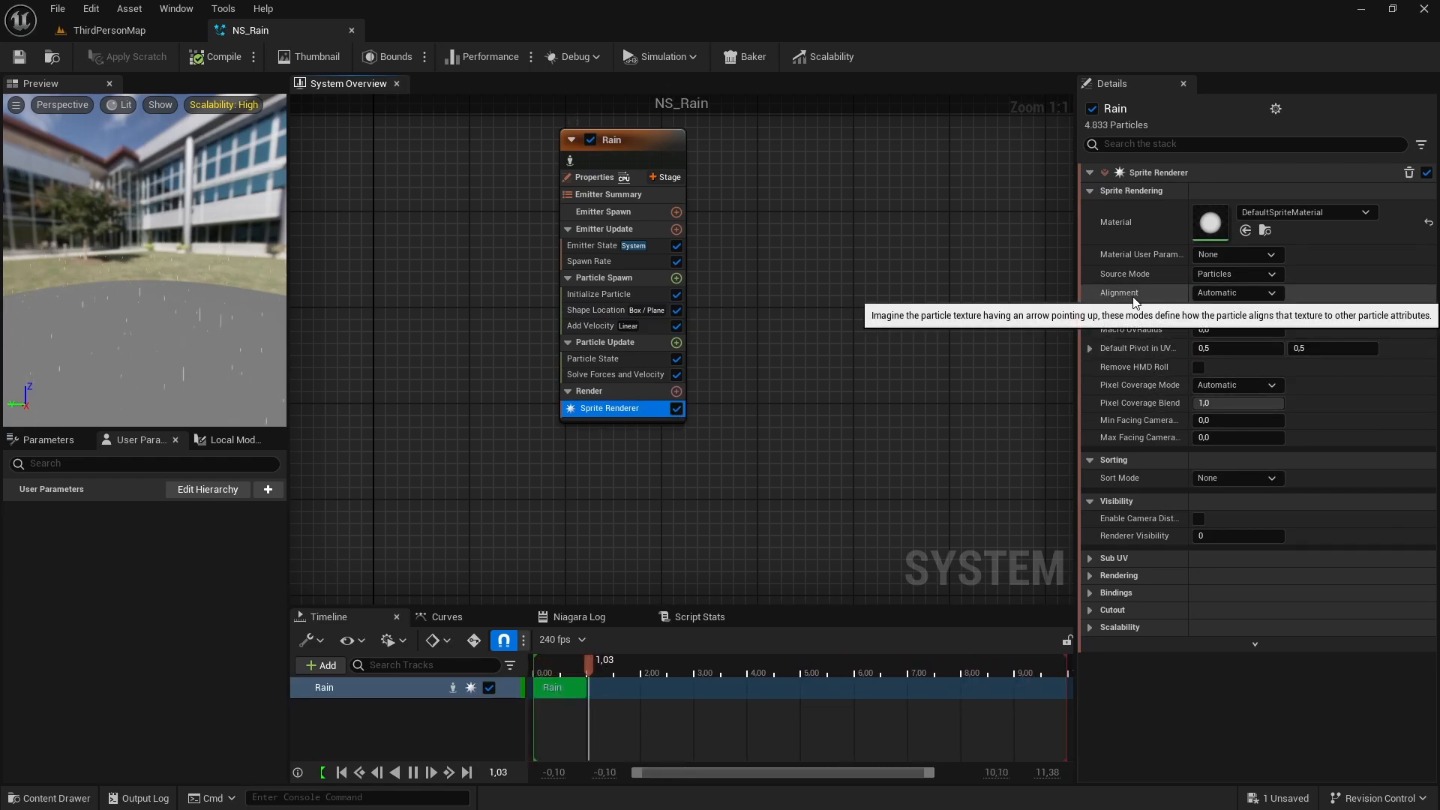
click(1225, 294)
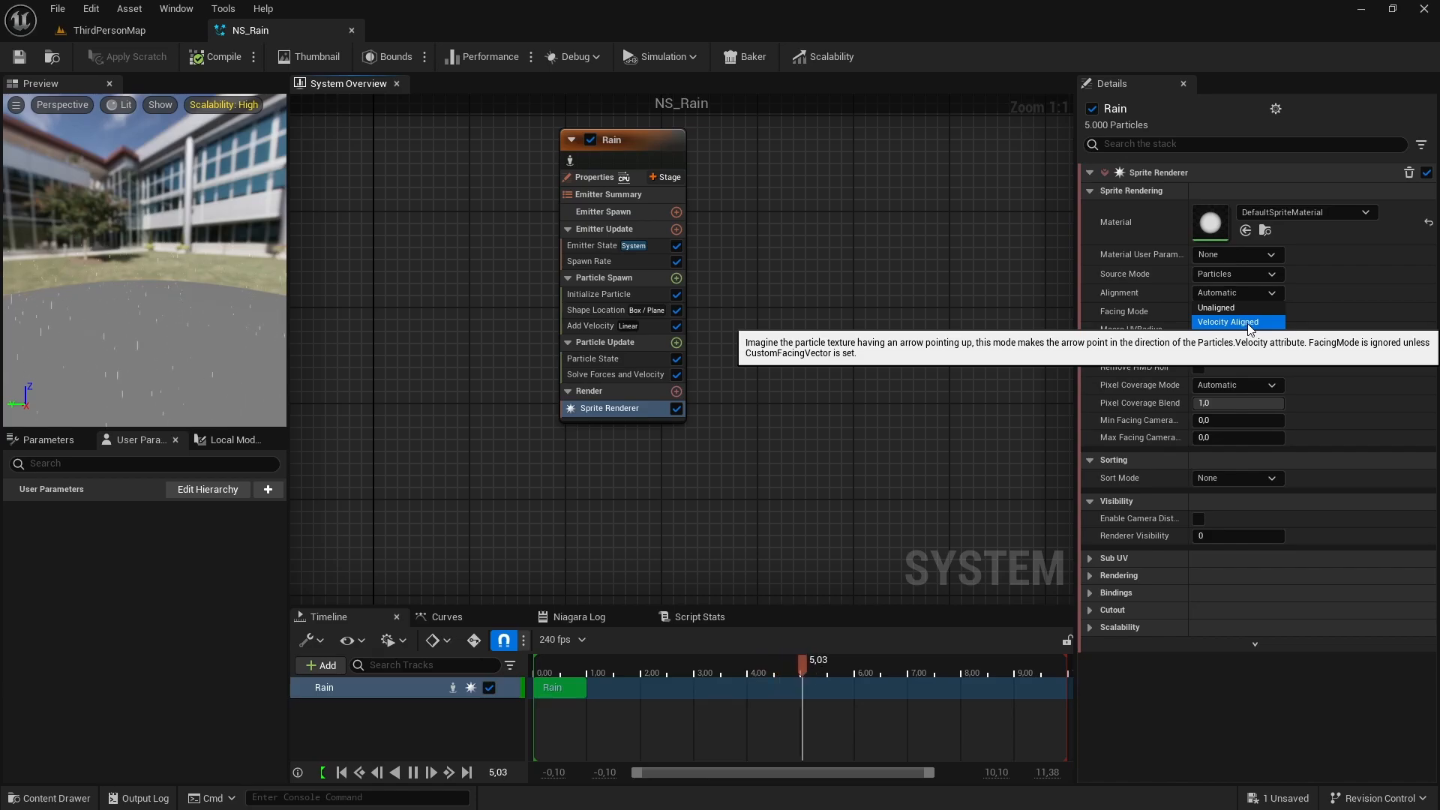
click(1249, 322)
click(19, 57)
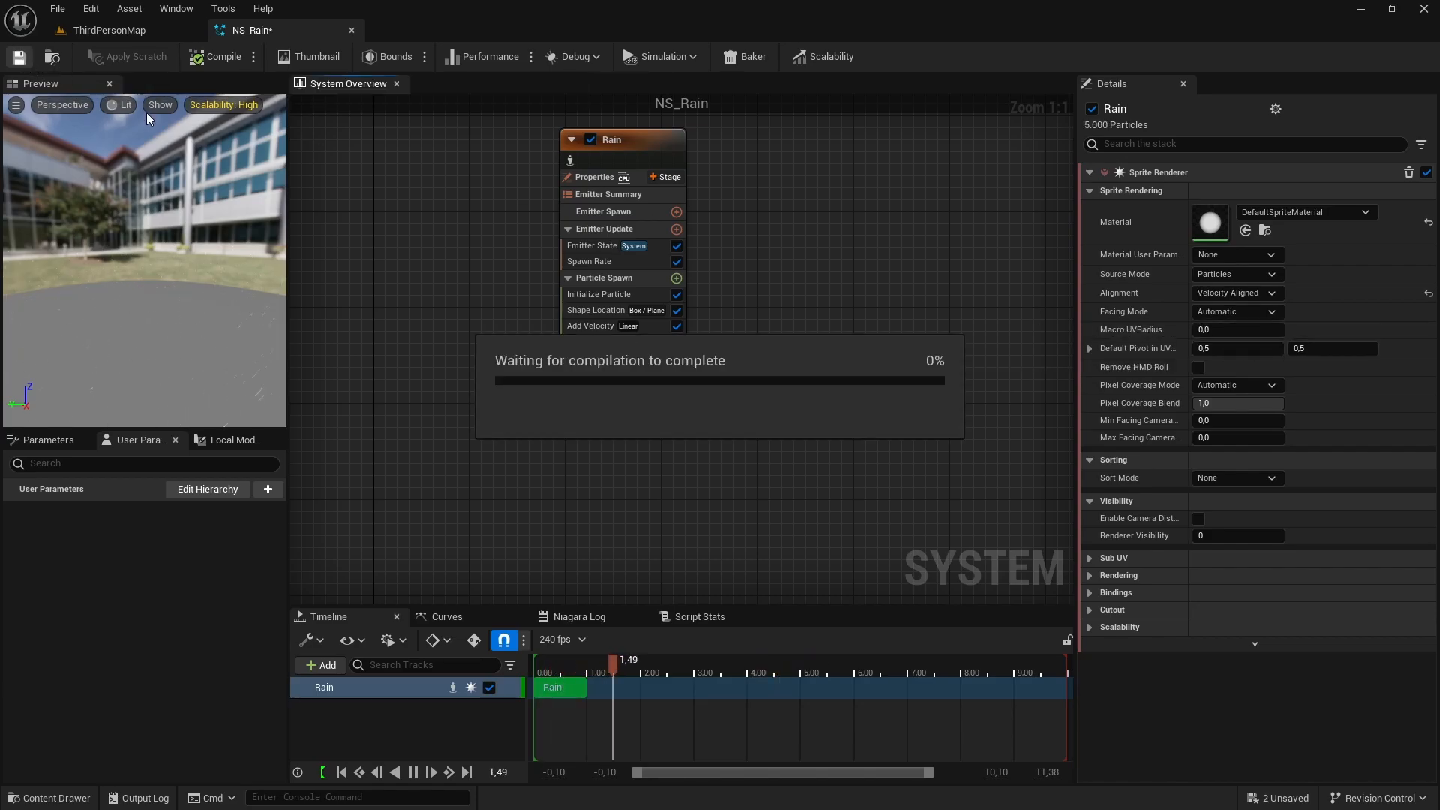
click(128, 31)
right_drag(466, 327, 671, 444)
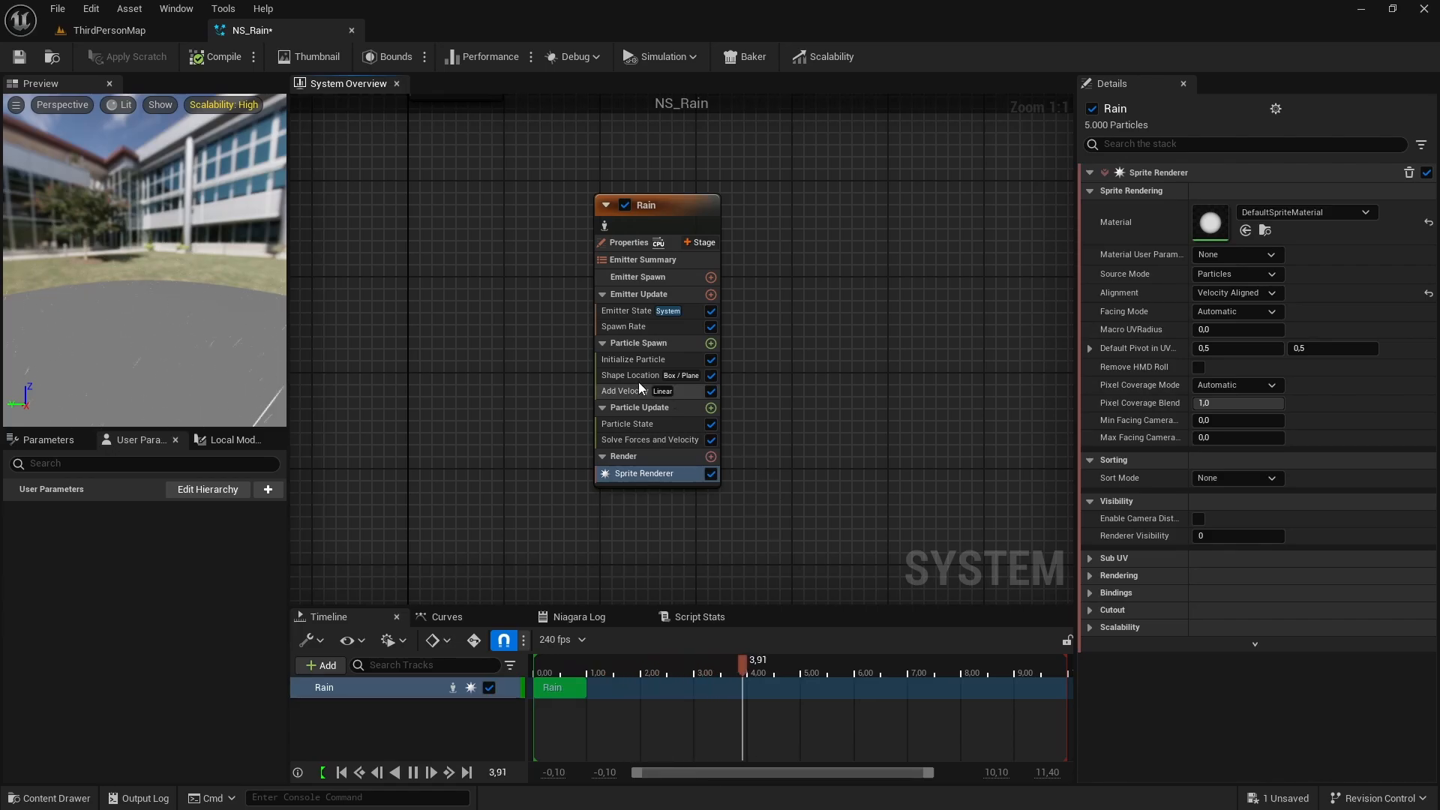
Step: Set Initialize Particle's Lifetime to 2 in the Rain emitter, save the system and check the rain in the level
click(688, 360)
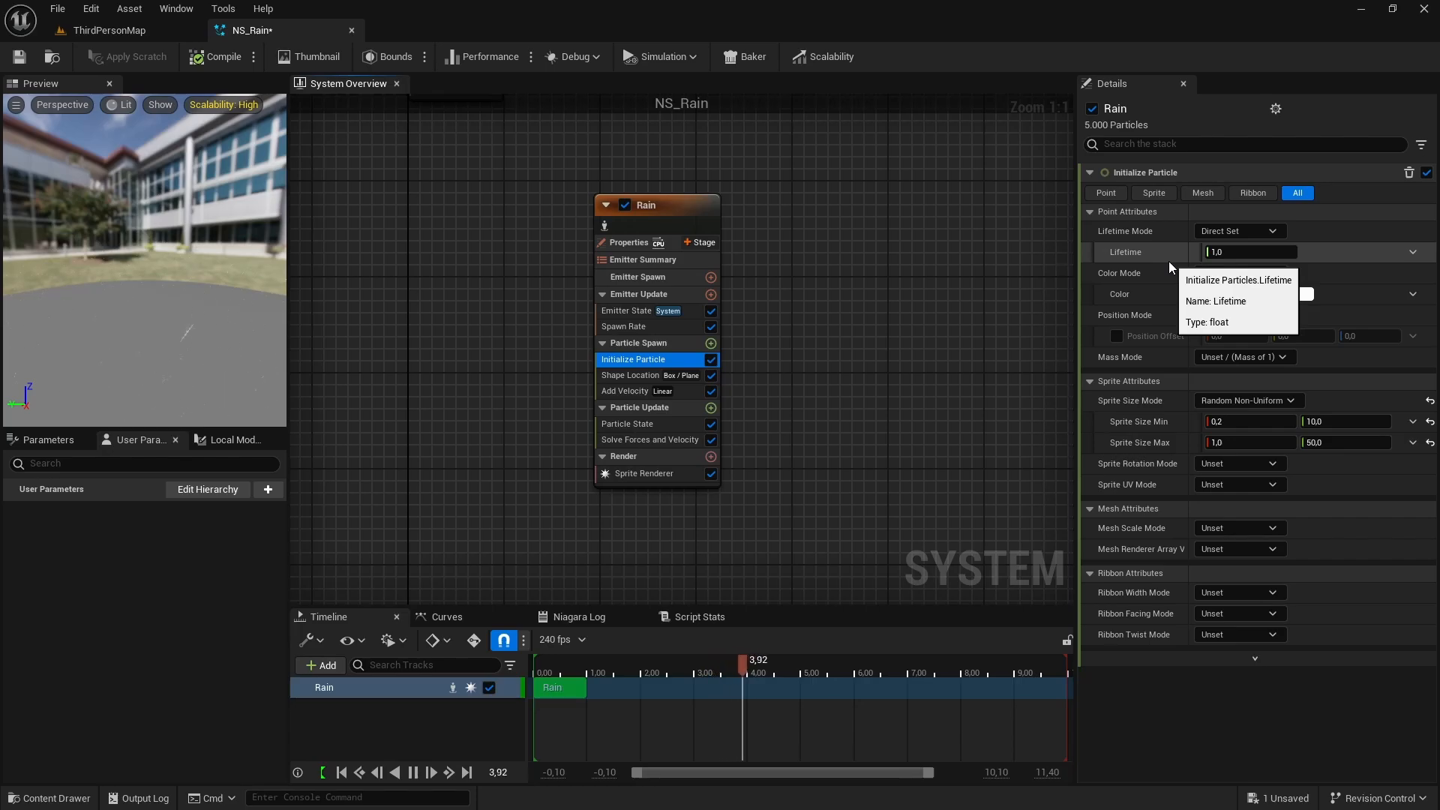
click(1232, 251)
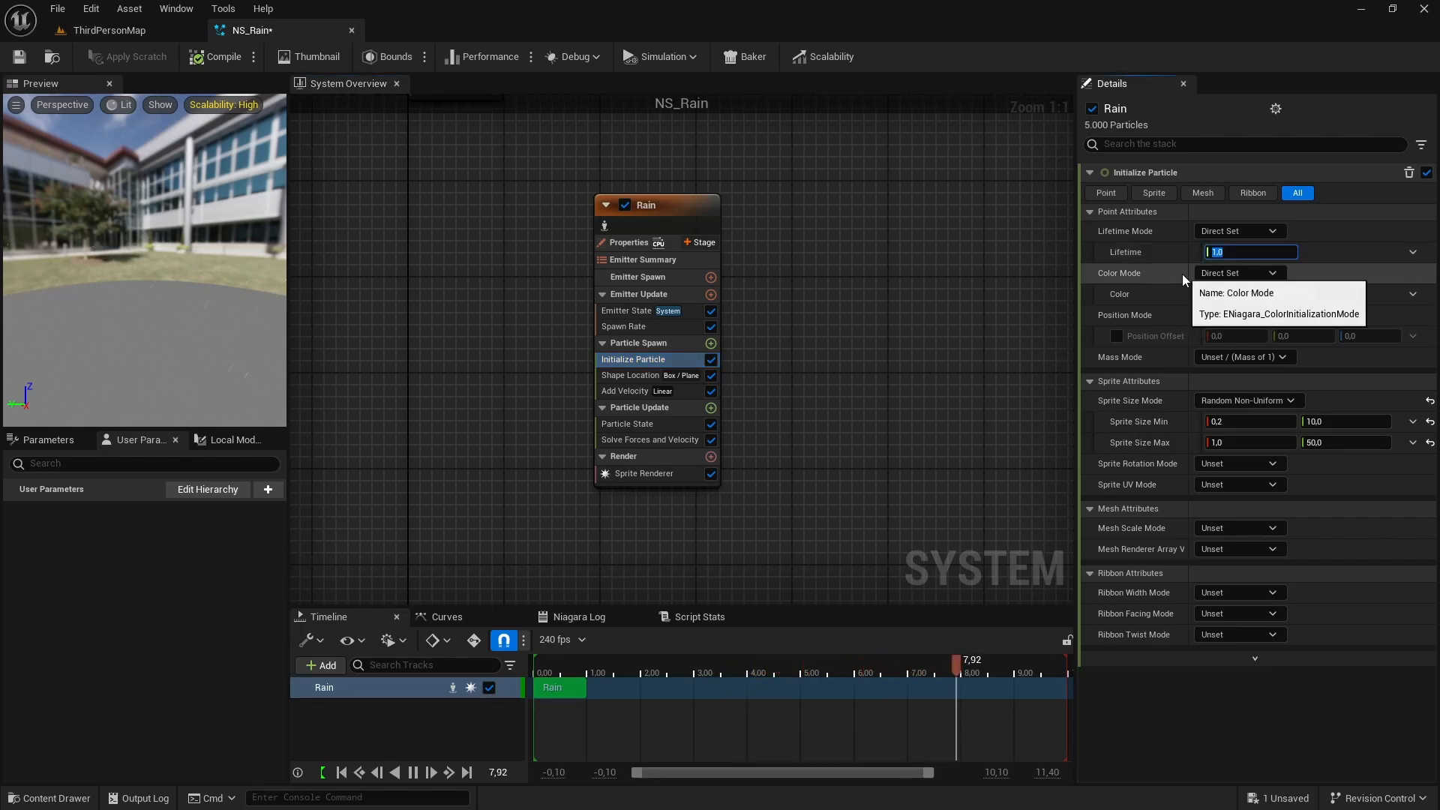
text(2)
key(Return)
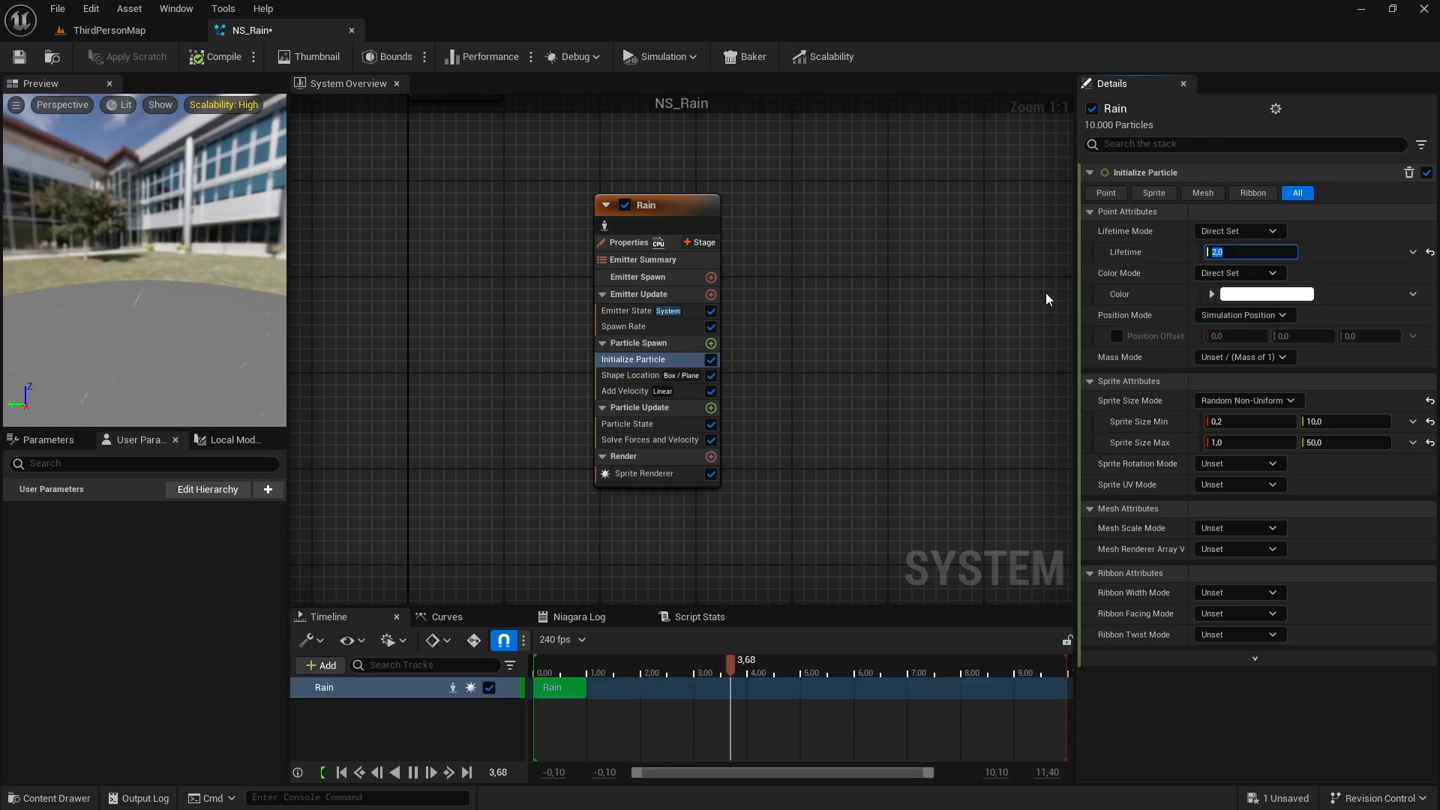
key(ctrl+s)
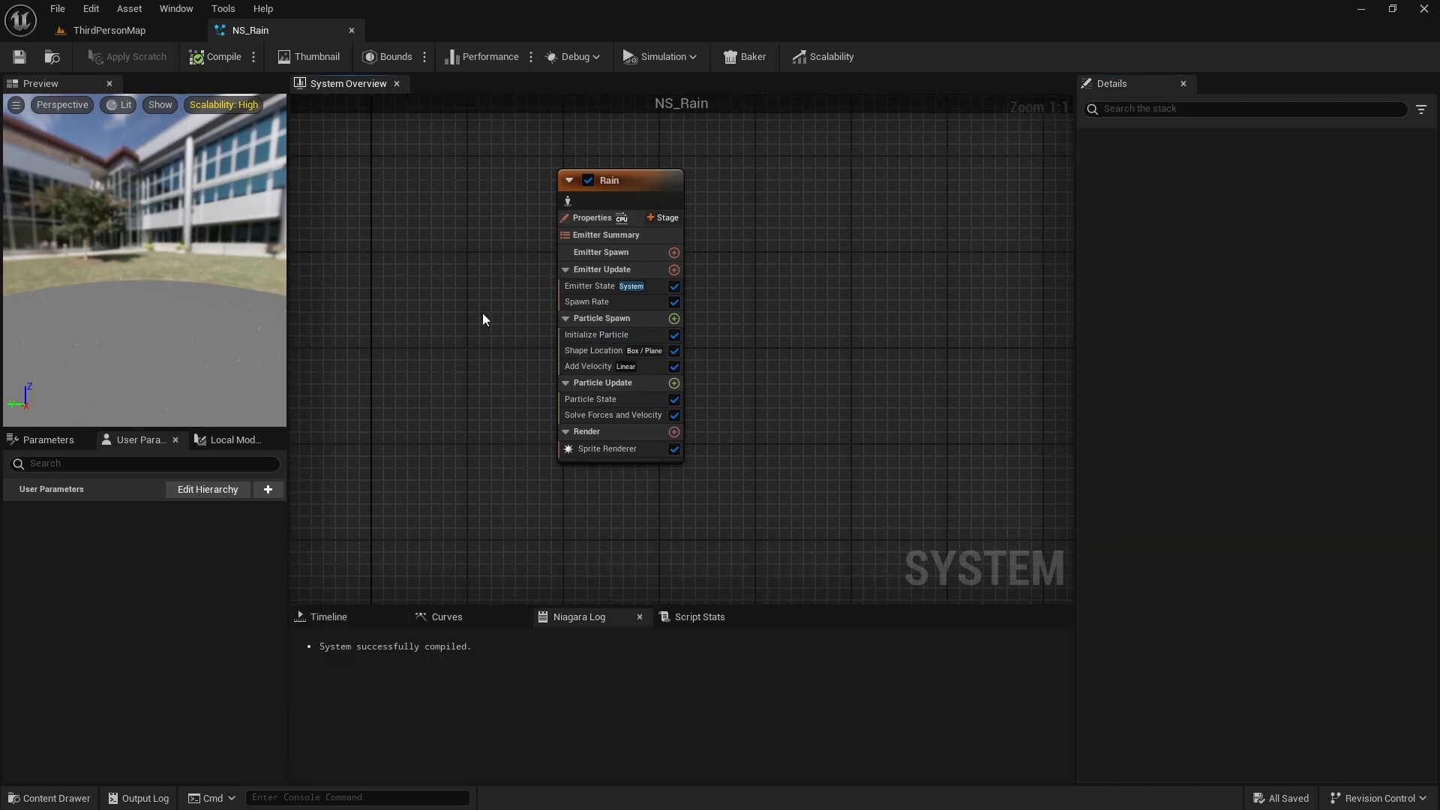
click(150, 27)
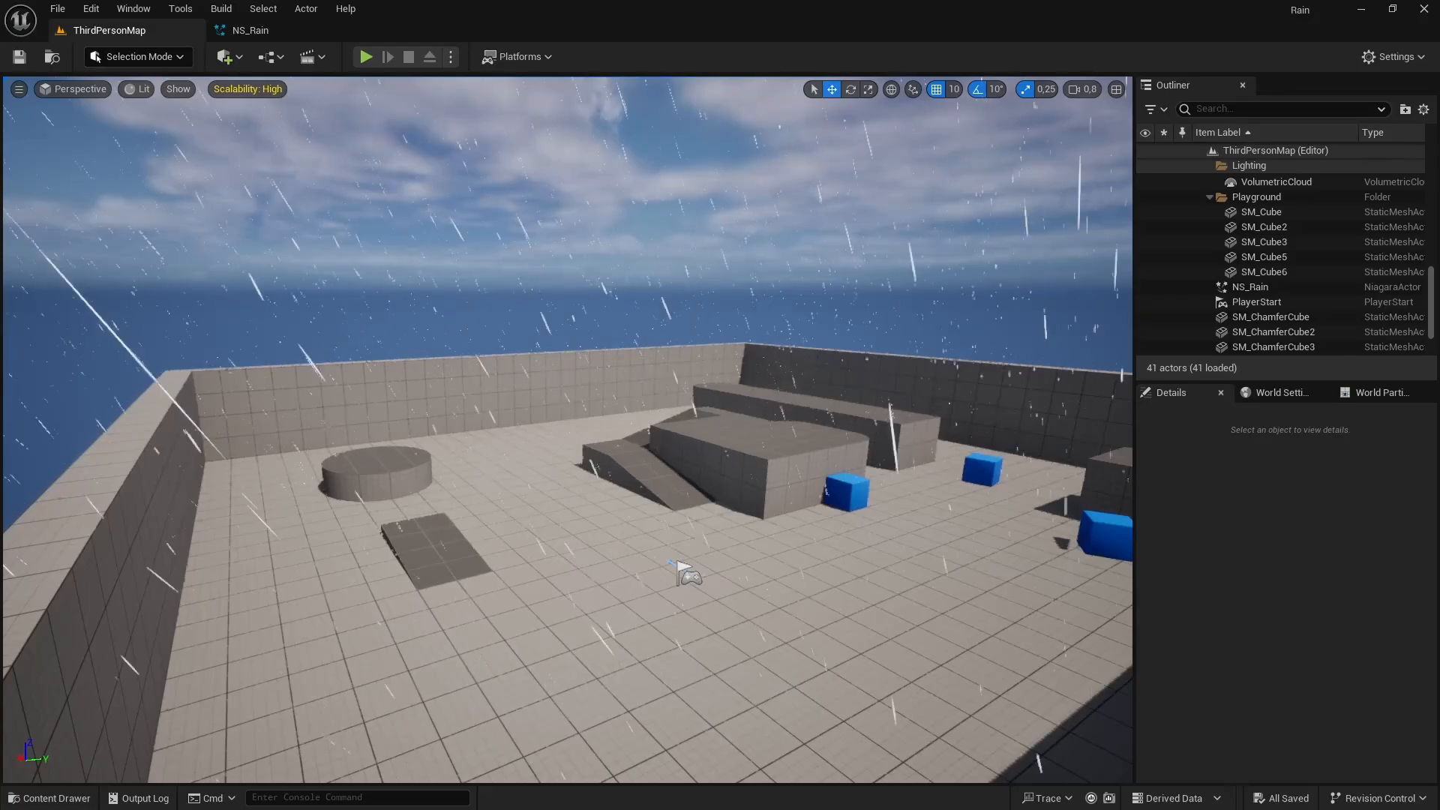
drag(567, 427, 632, 297)
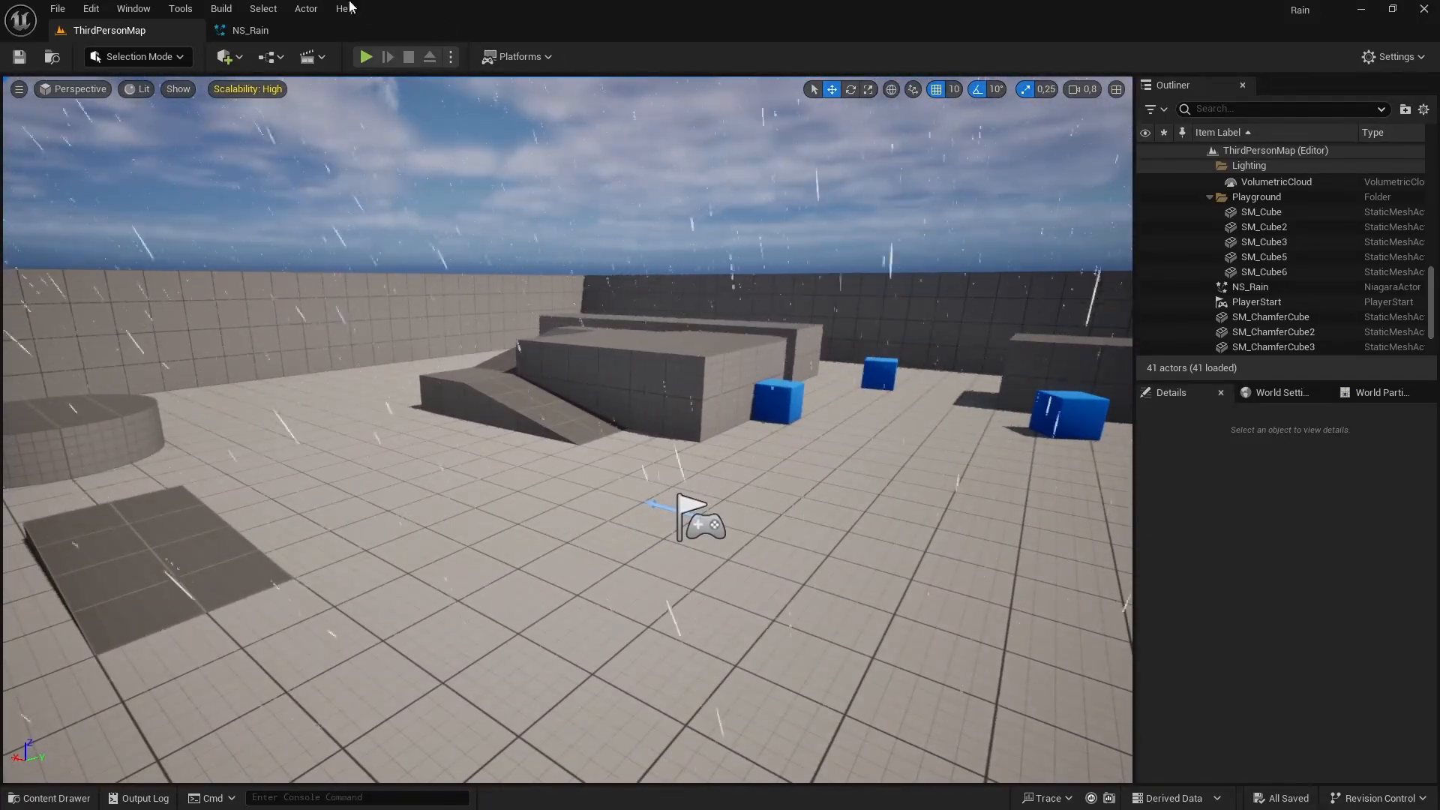
Step: Add a Collision module to the Rain emitter's Particle Update group, save the system and check the rain in the level
click(256, 30)
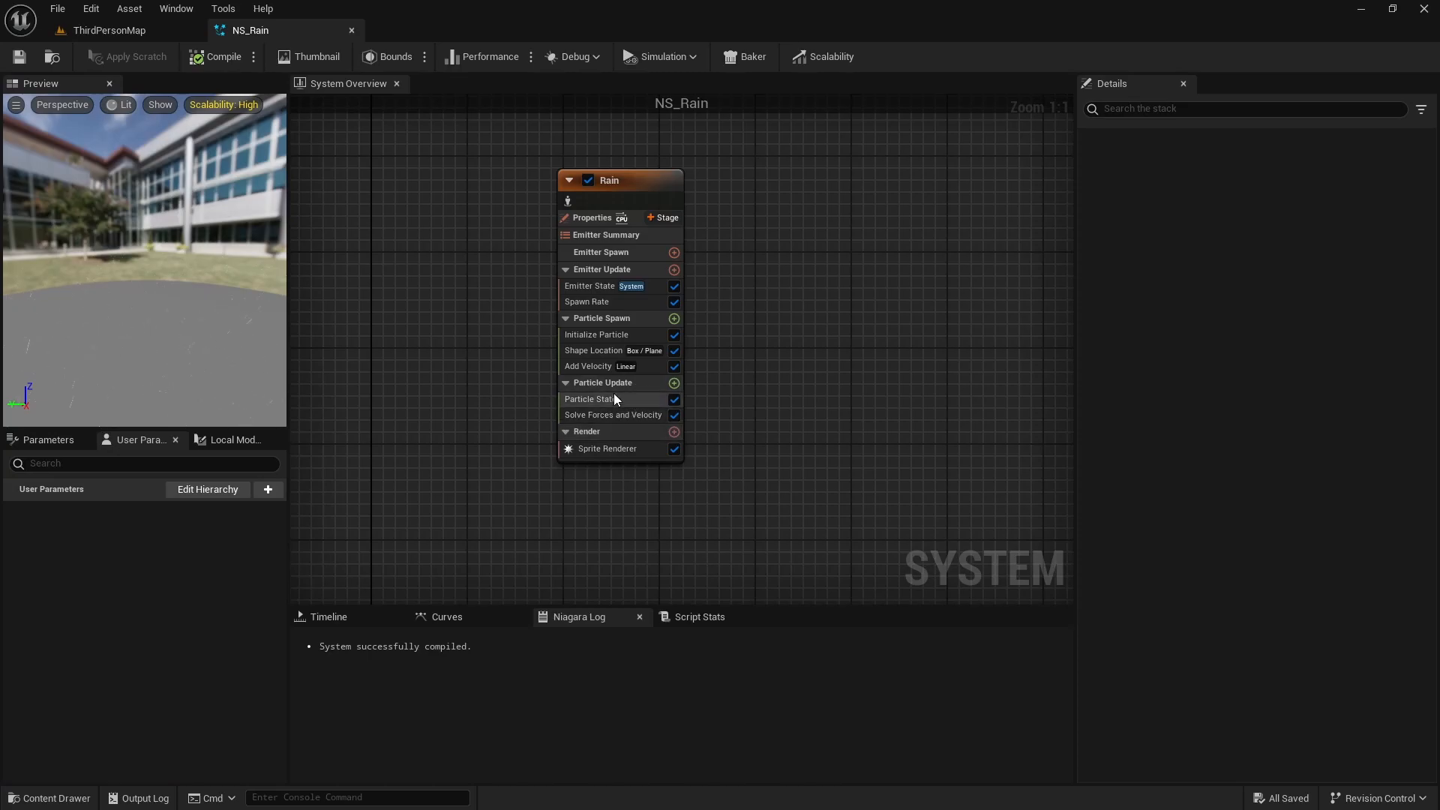
click(674, 383)
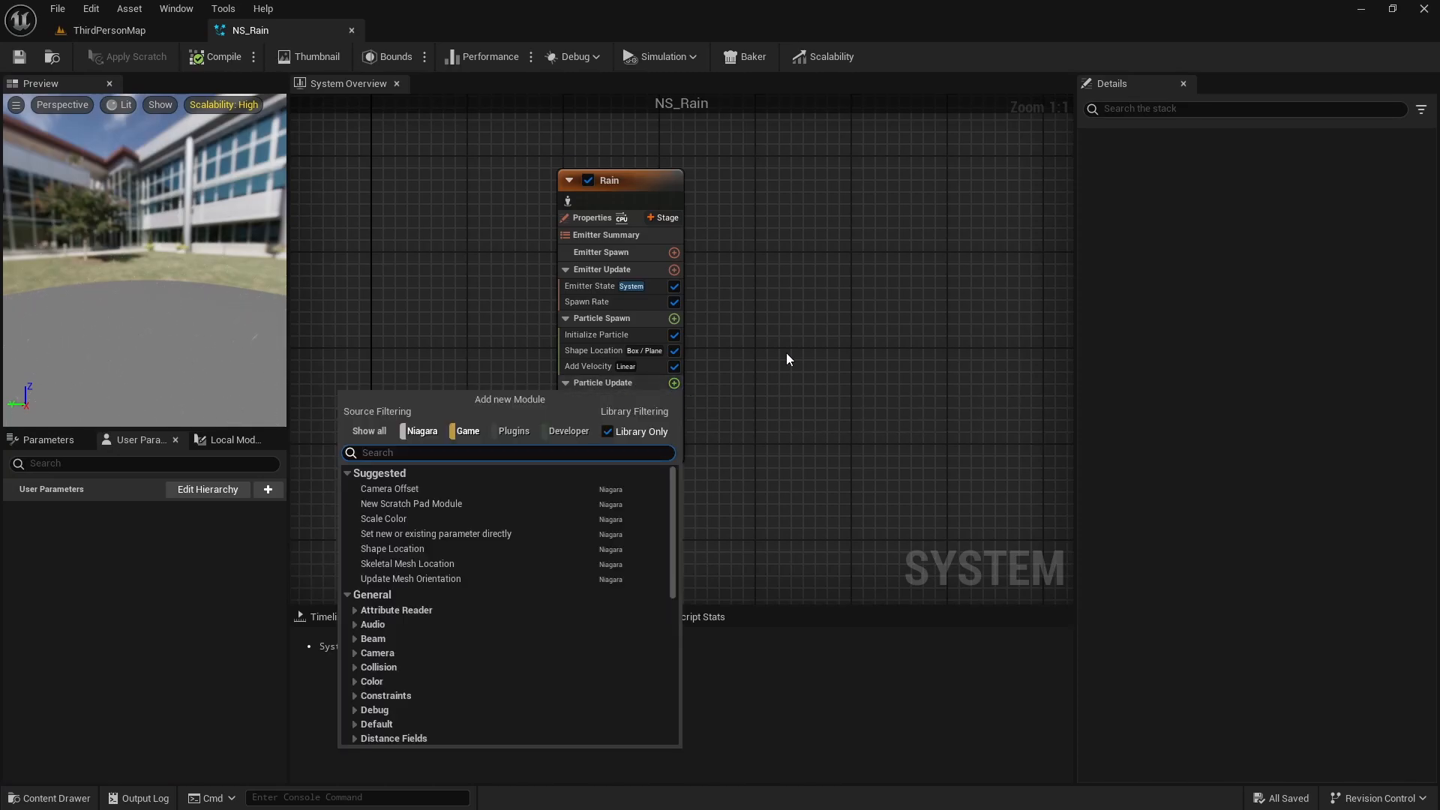
text(Colli)
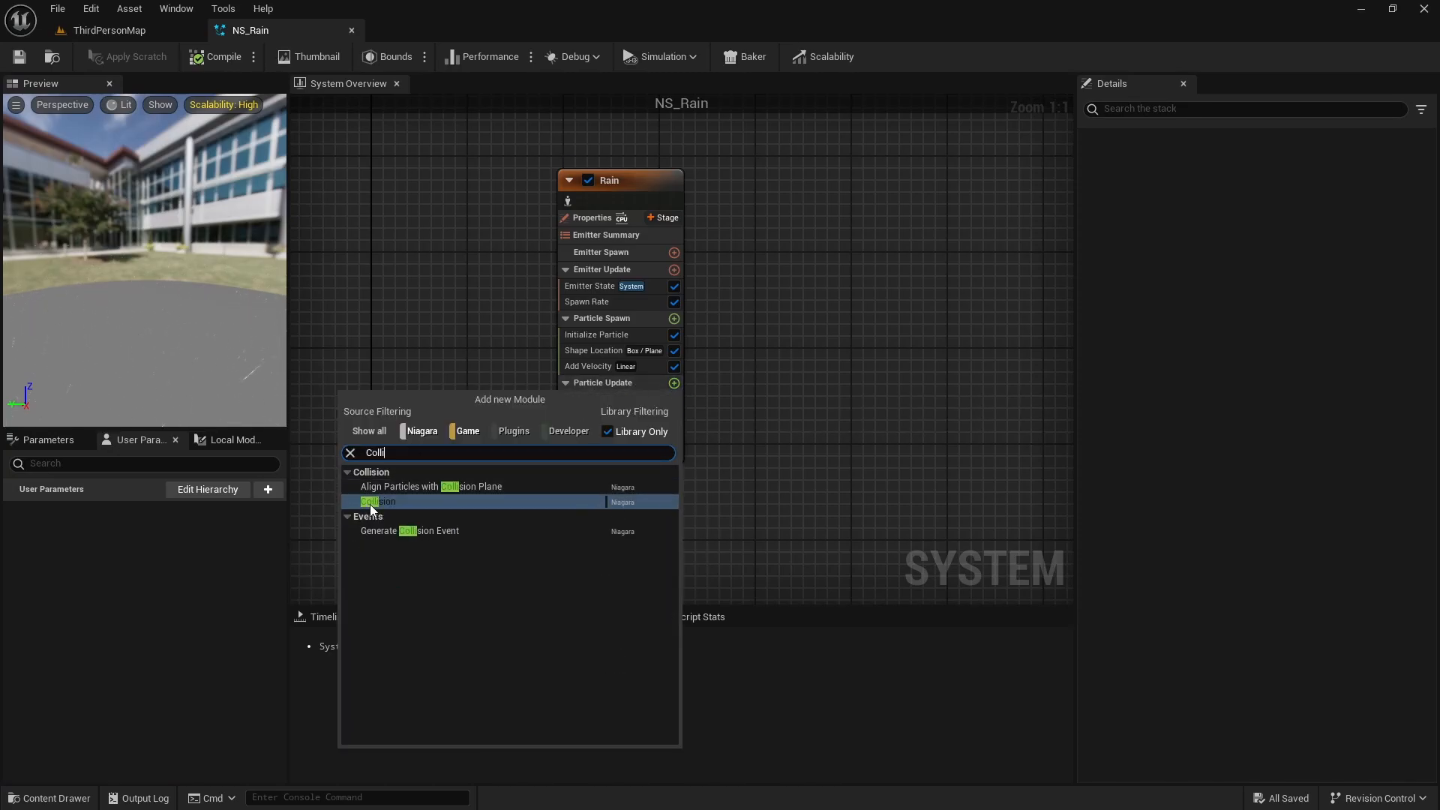
click(370, 502)
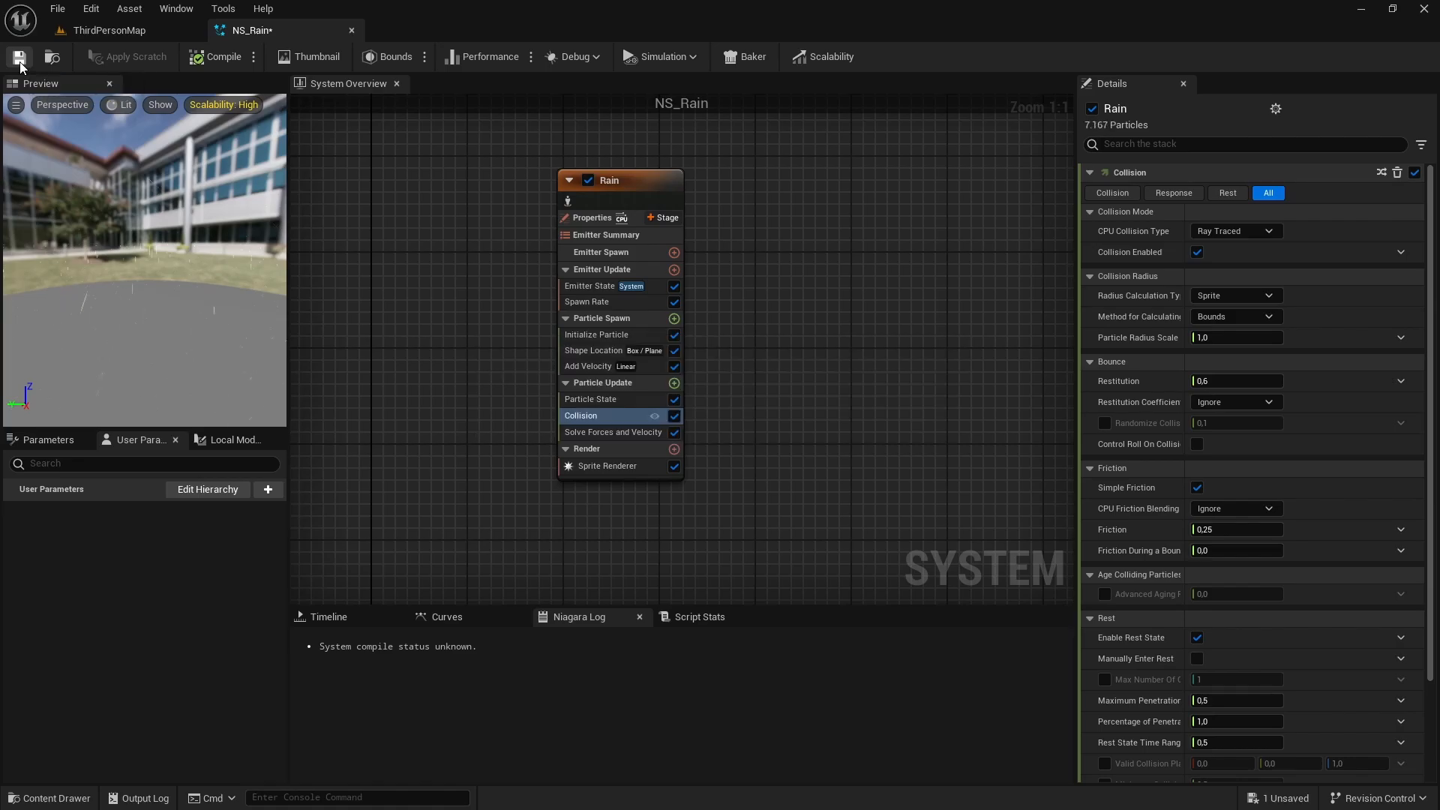
click(105, 34)
right_drag(690, 514, 589, 444)
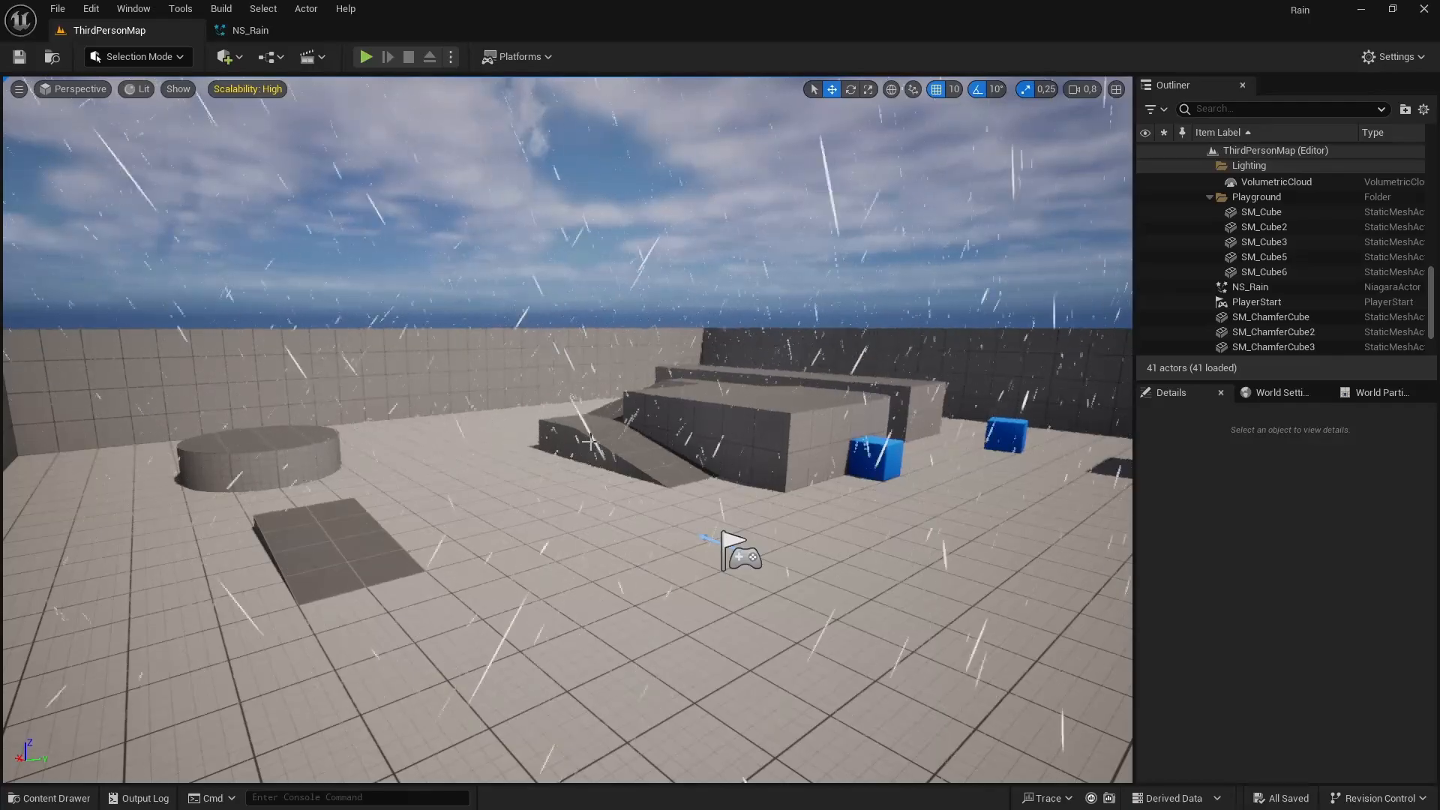
Step: Add a Kill Particles module to the Rain emitter's Particle Update group
click(274, 31)
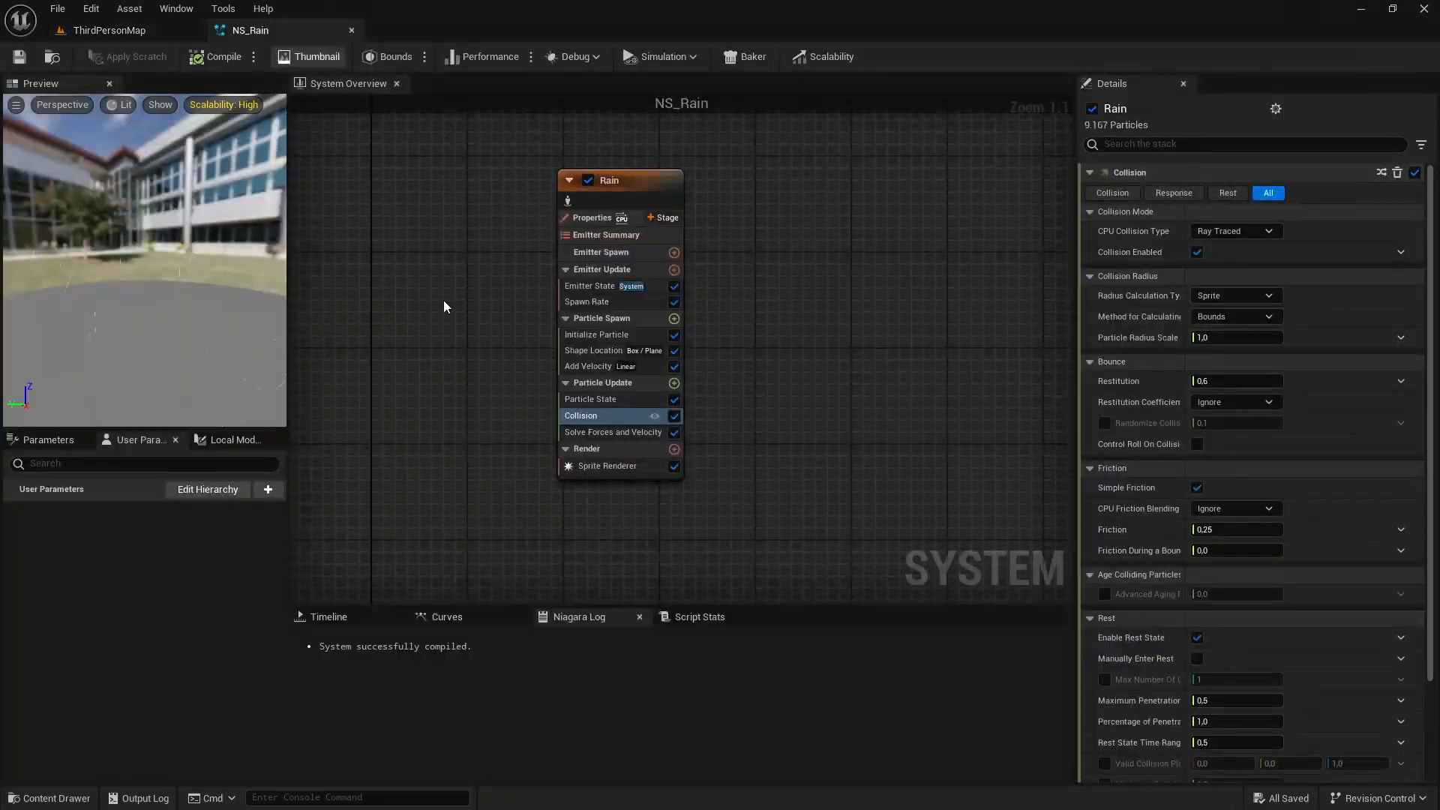
click(674, 384)
text(Kill)
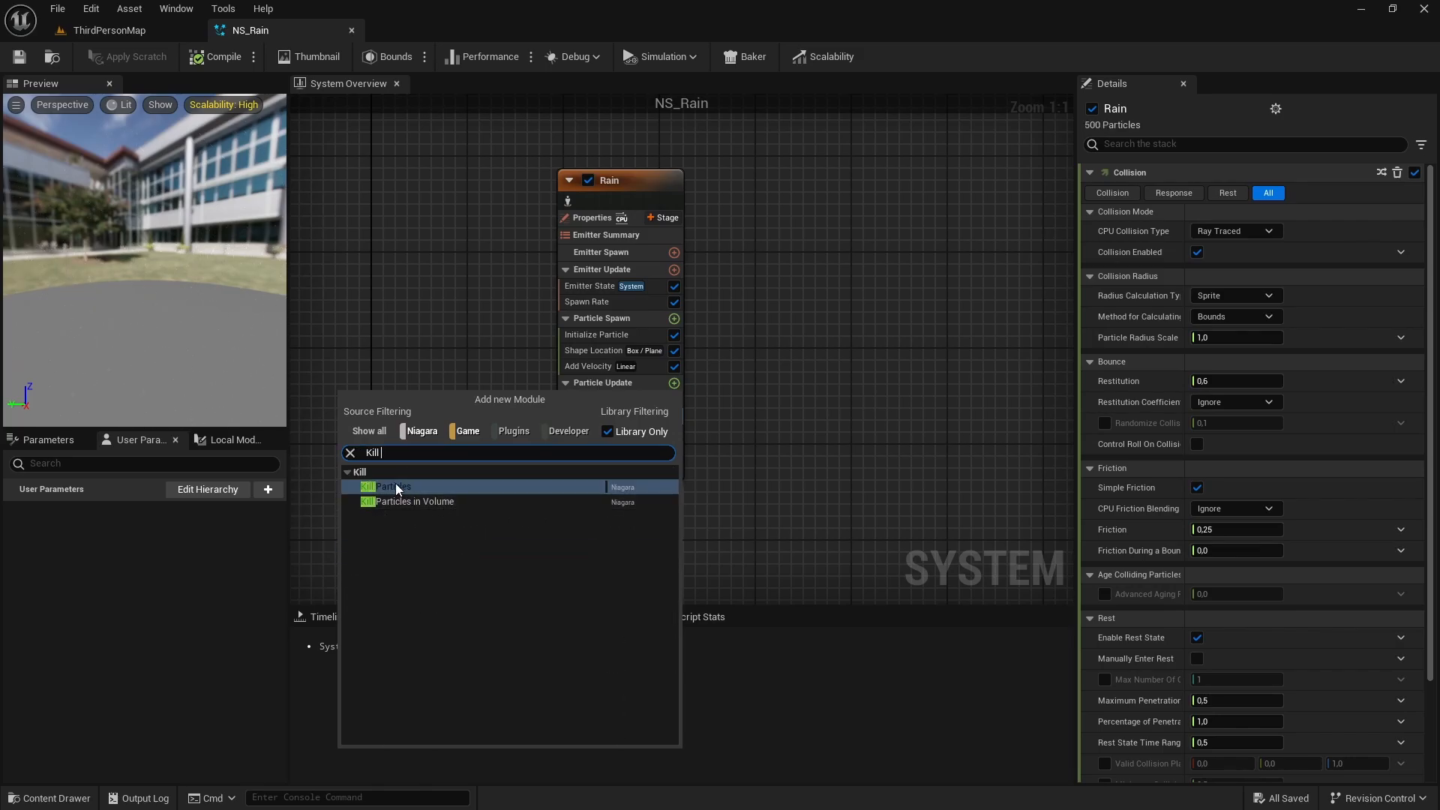
click(518, 487)
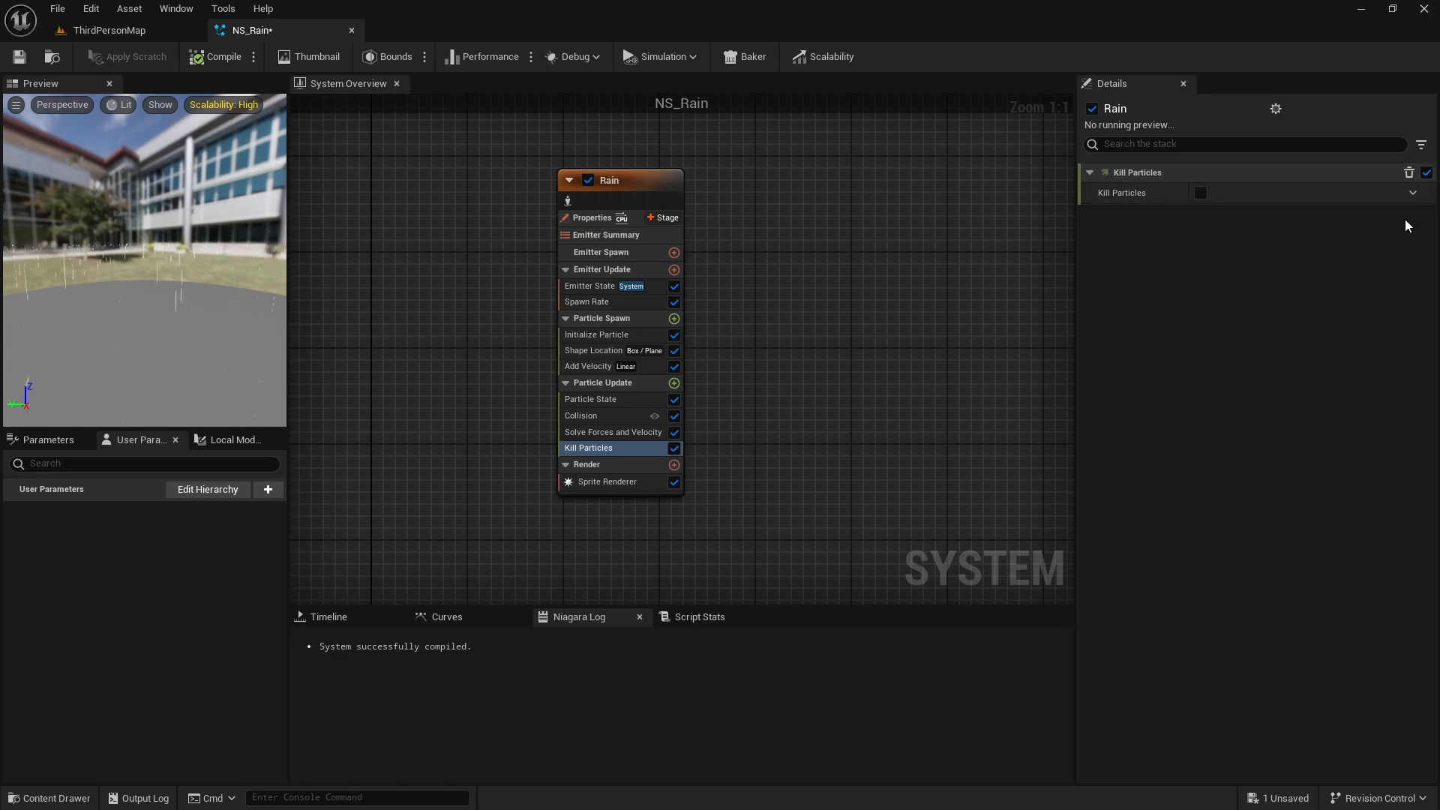
Step: Link the Kill Particles value to PARTICLES HasCollided, save the system and check the rain in the level
click(1413, 194)
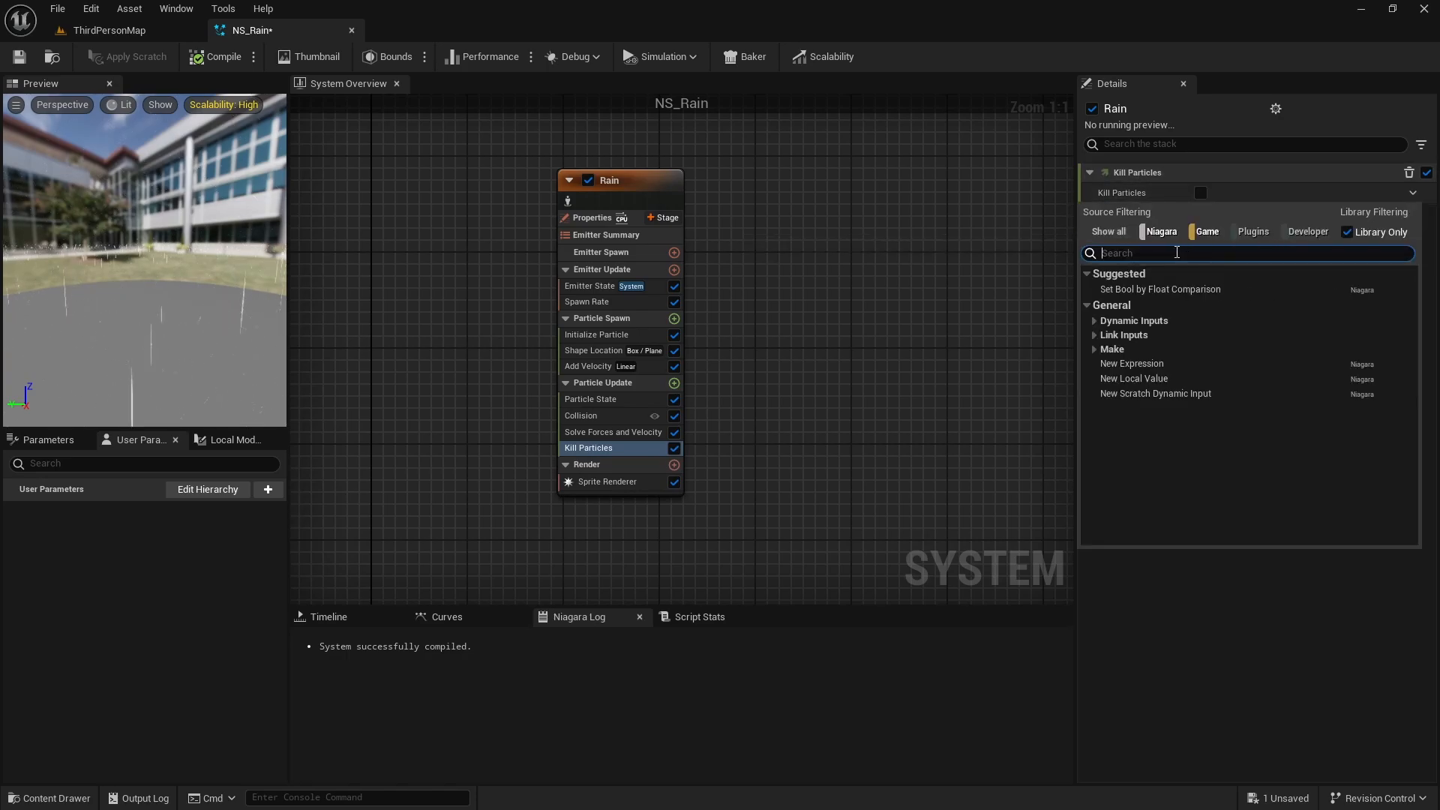
text(Has coll)
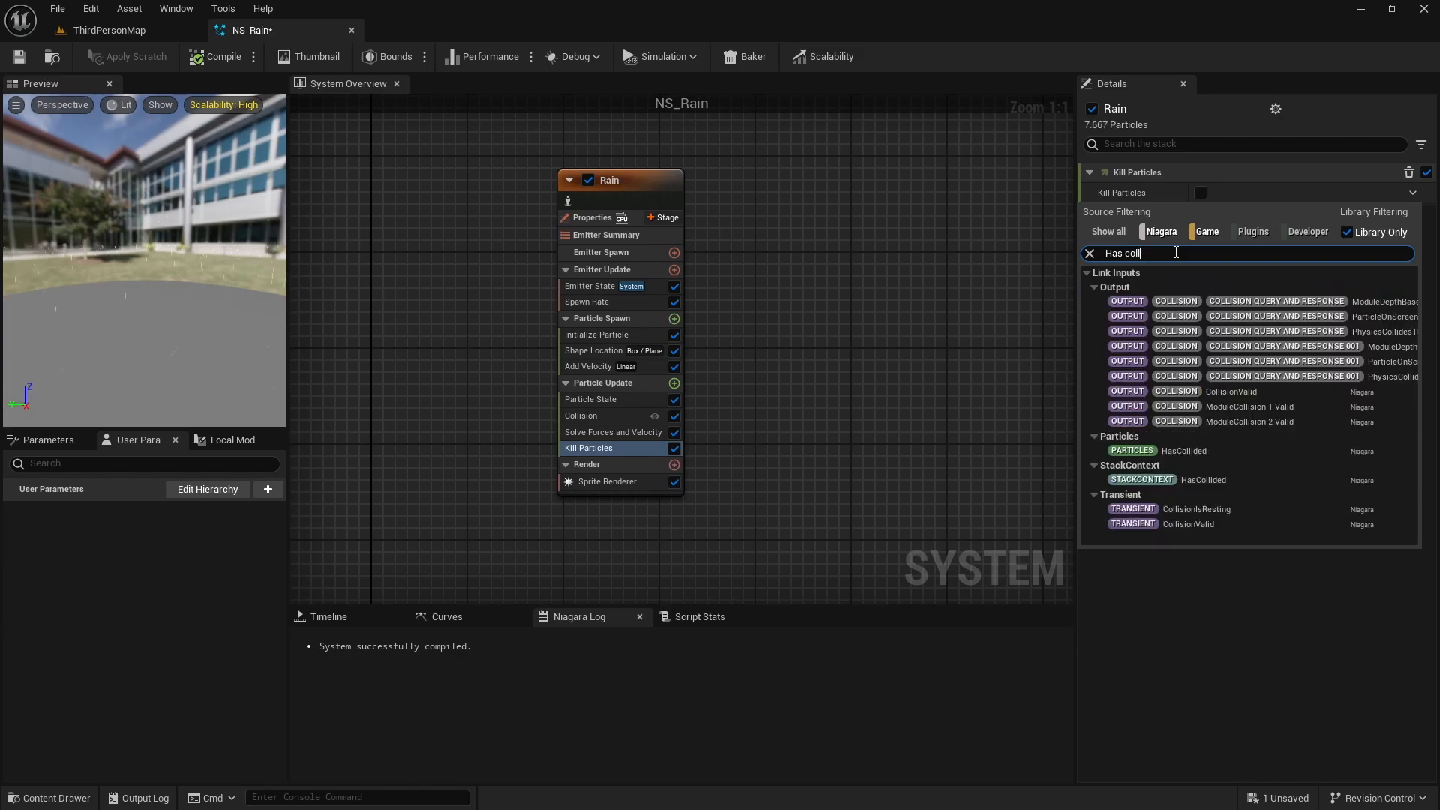
text(id)
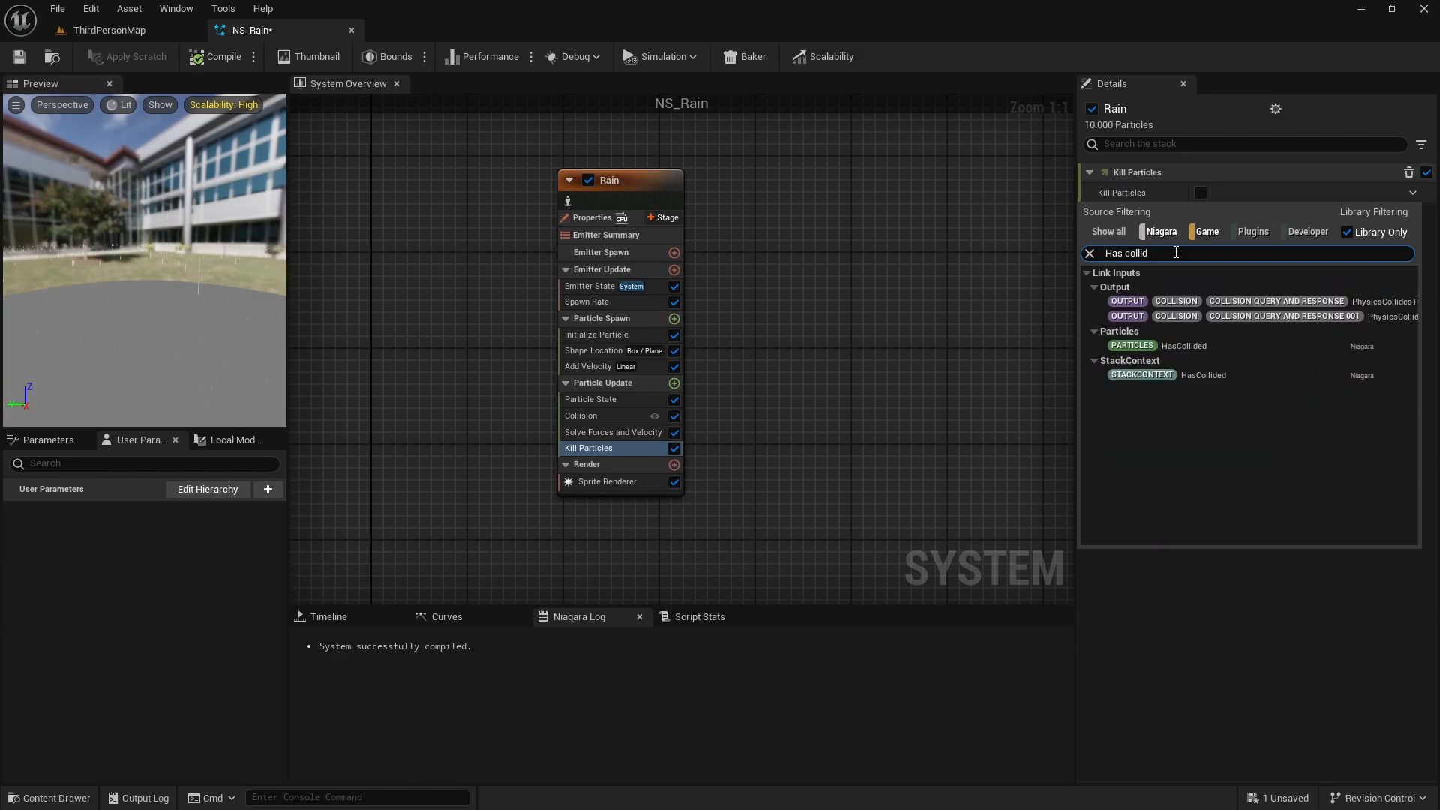
click(1192, 348)
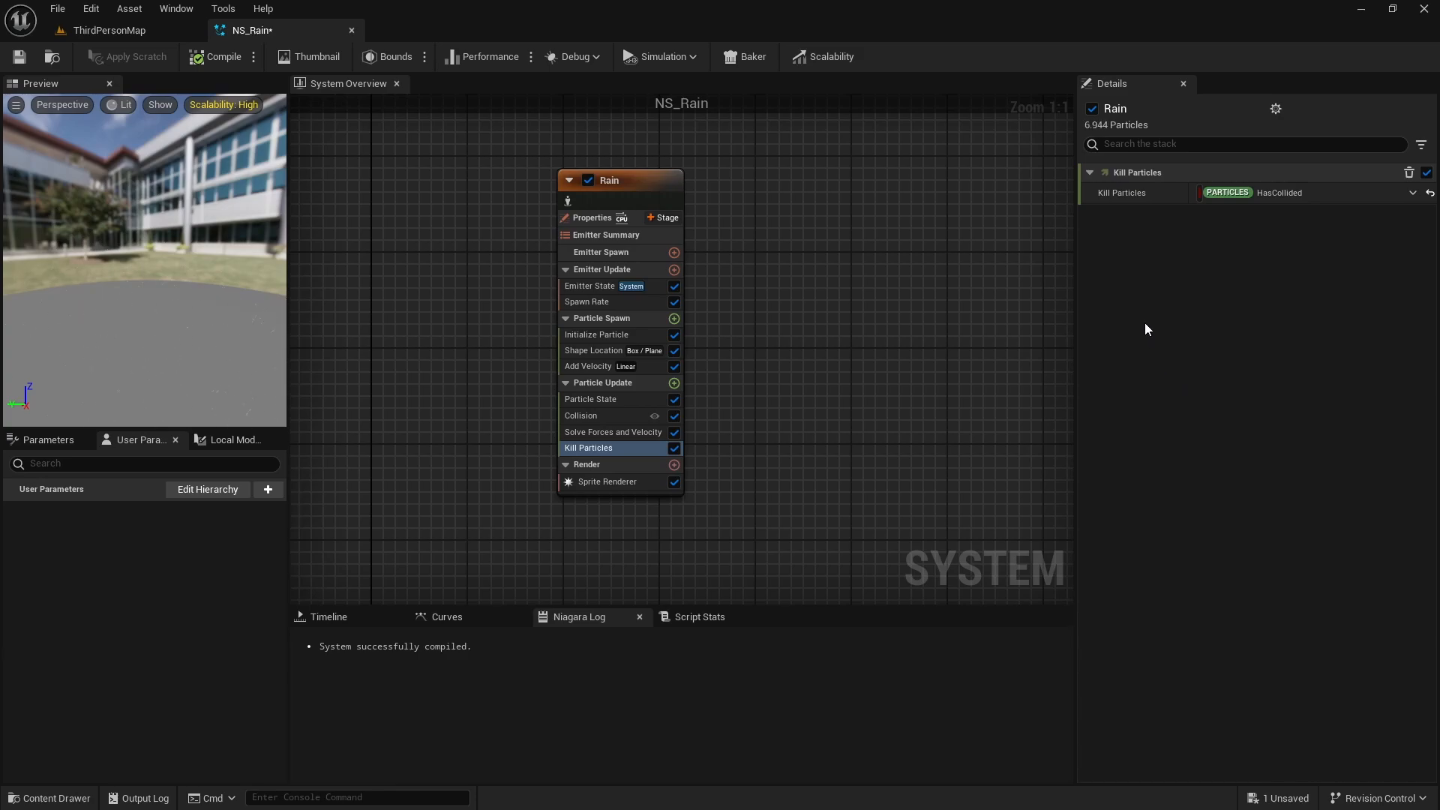
click(20, 60)
click(100, 33)
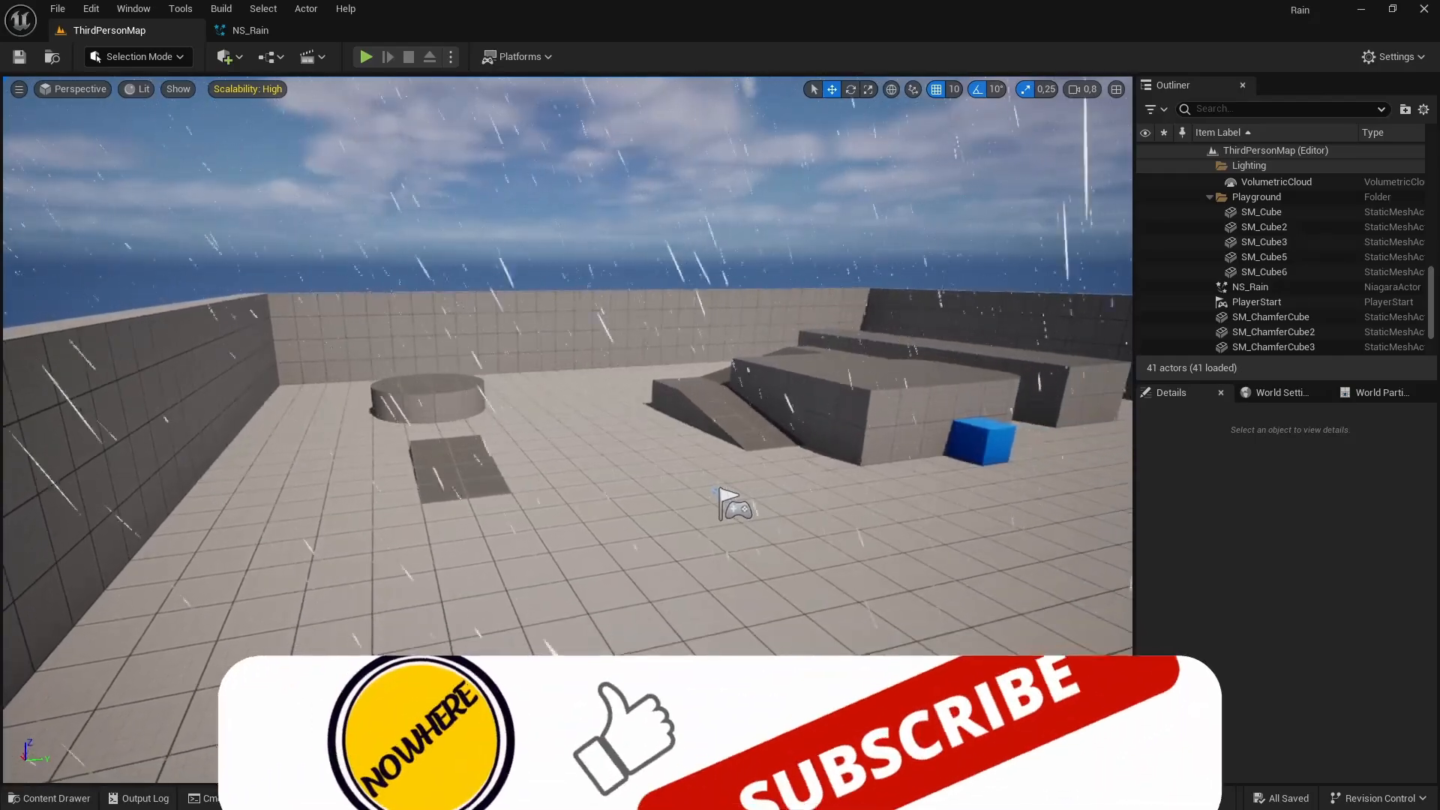
right_drag(566, 429, 450, 446)
key(w)
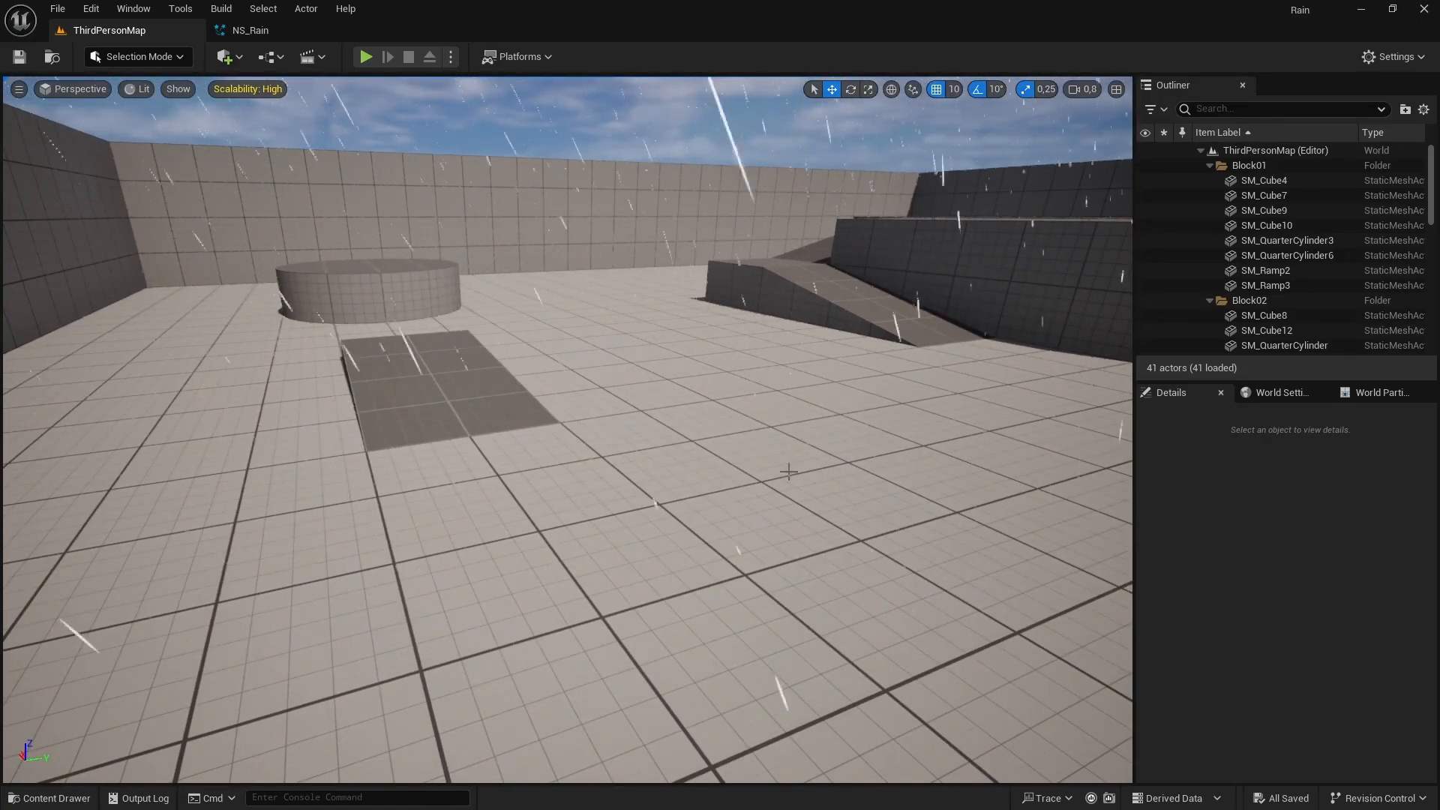
Step: Add an empty emitter to NS_Rain and place it beside the Rain emitter in the system overview
click(255, 30)
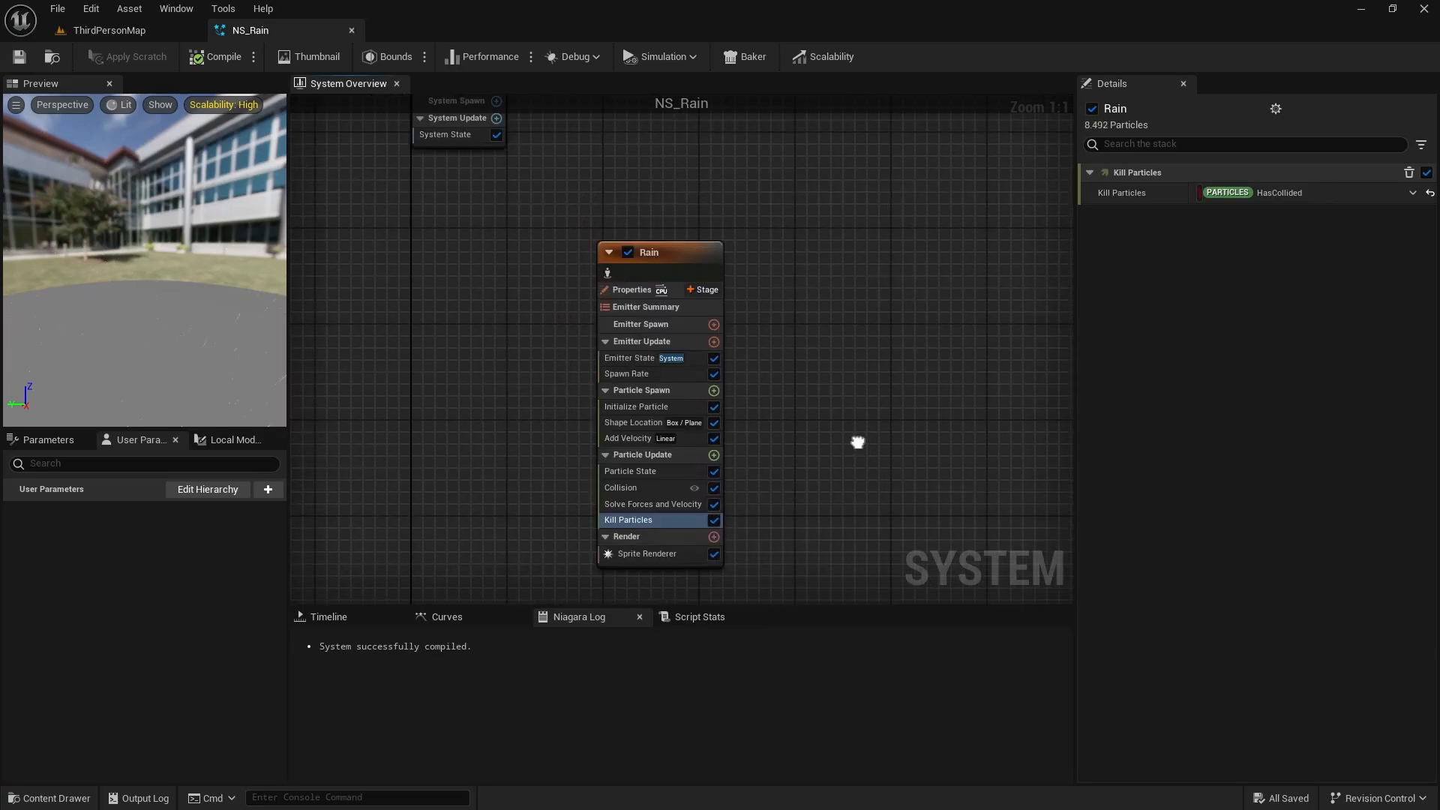
right_drag(857, 443, 778, 379)
scroll(732, 322, down, 1)
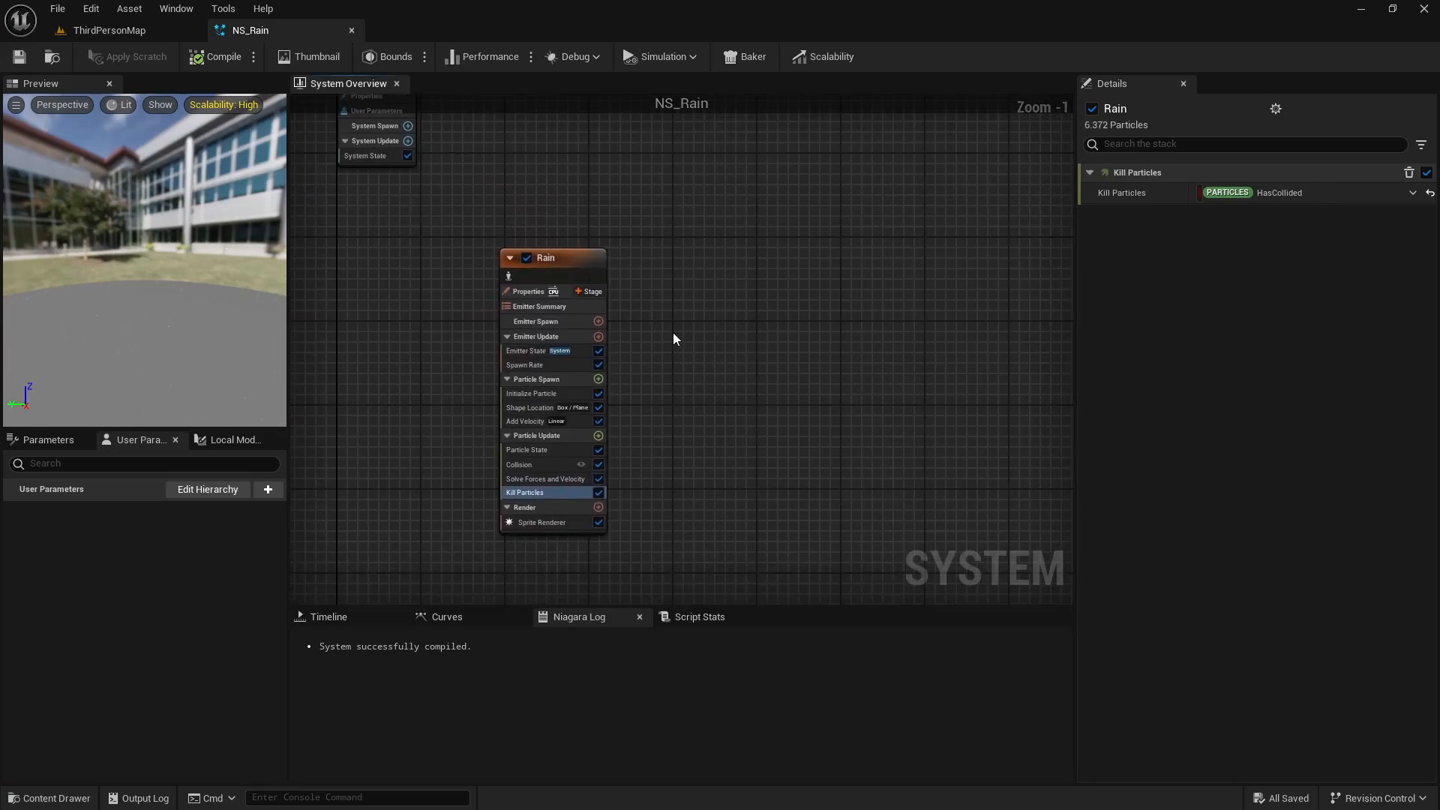
right_click(659, 309)
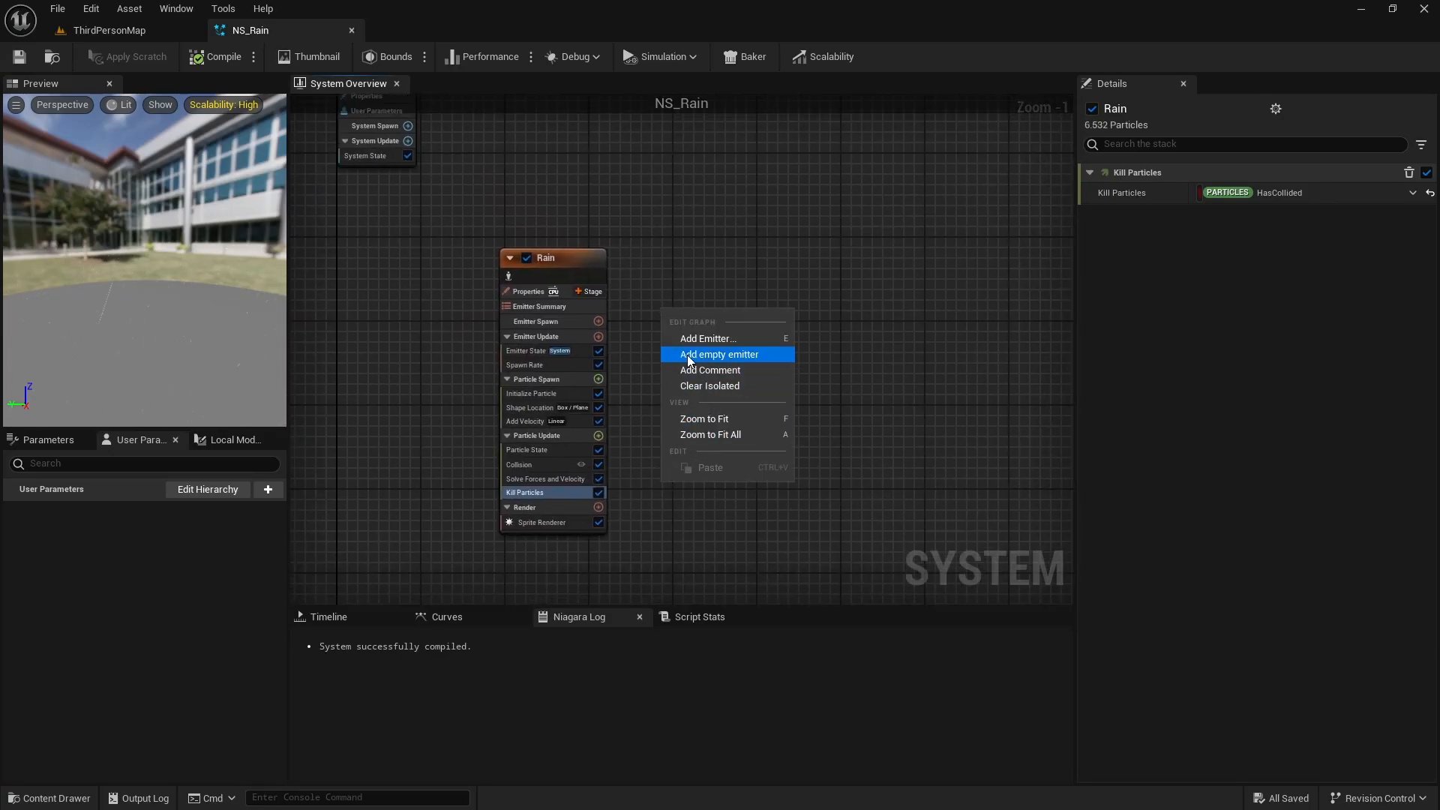
click(744, 357)
scroll(744, 358, up, 1)
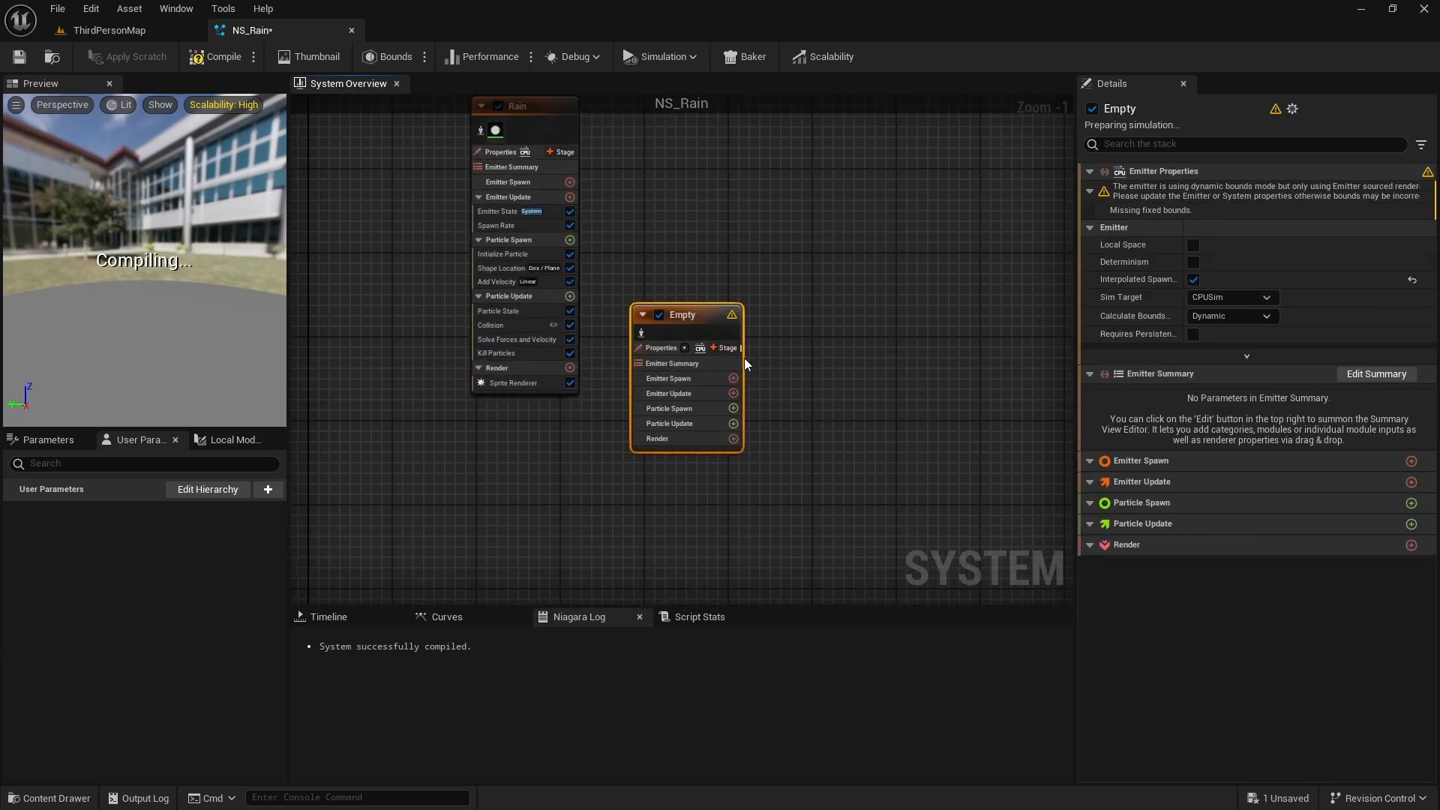
right_drag(744, 358, 755, 415)
drag(744, 437, 756, 281)
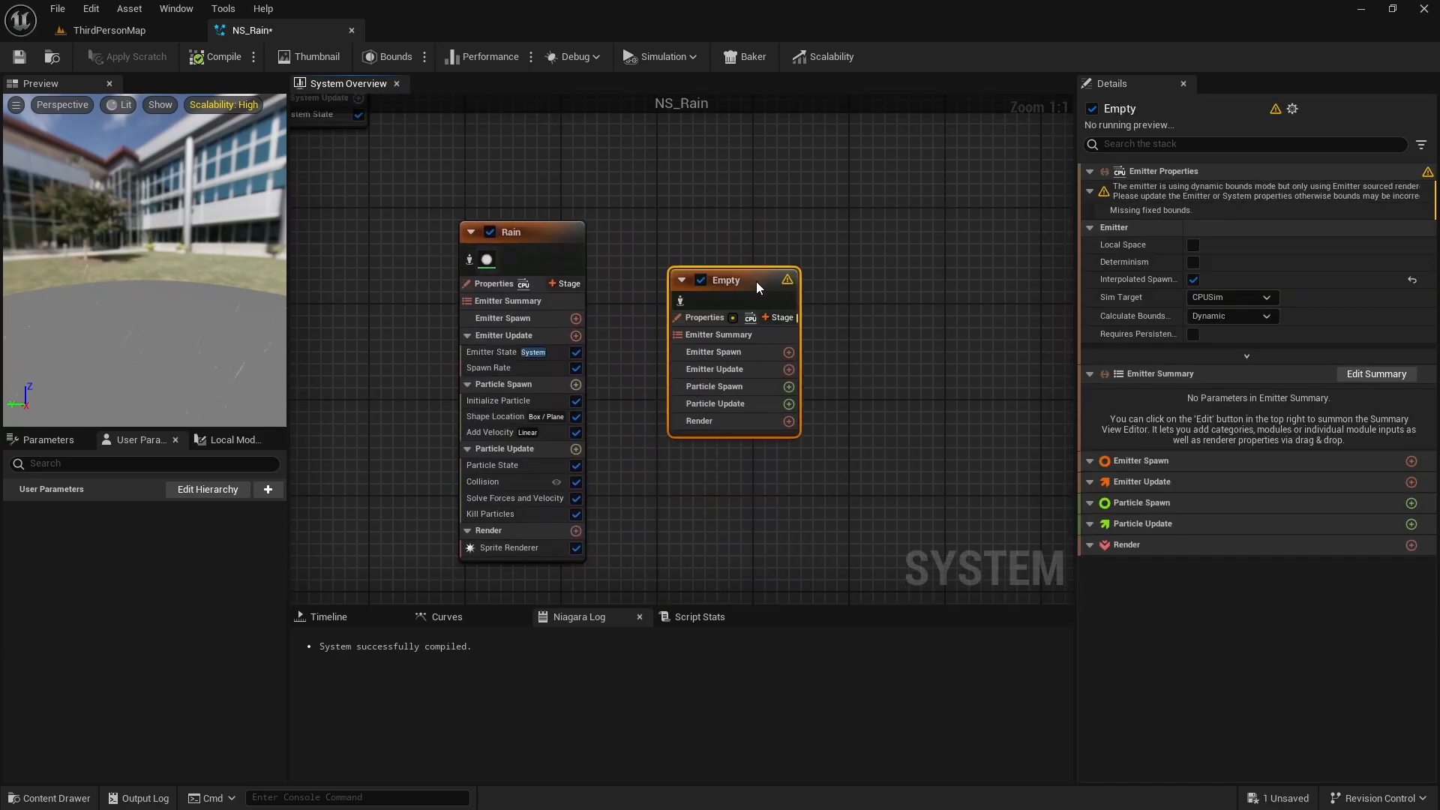
Step: Rename the empty emitter as RainDrops
double_click(731, 282)
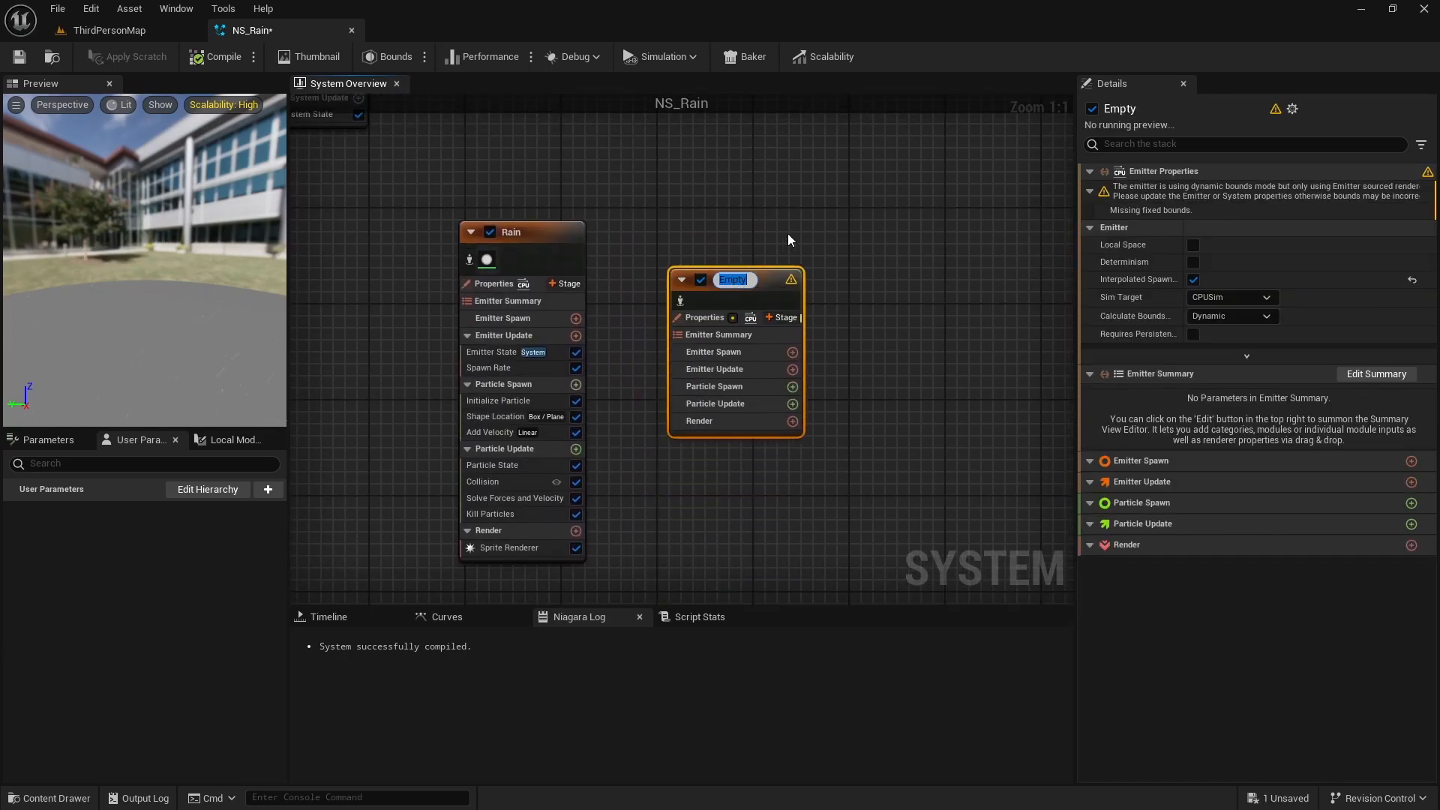
text(RainDrops)
key(Return)
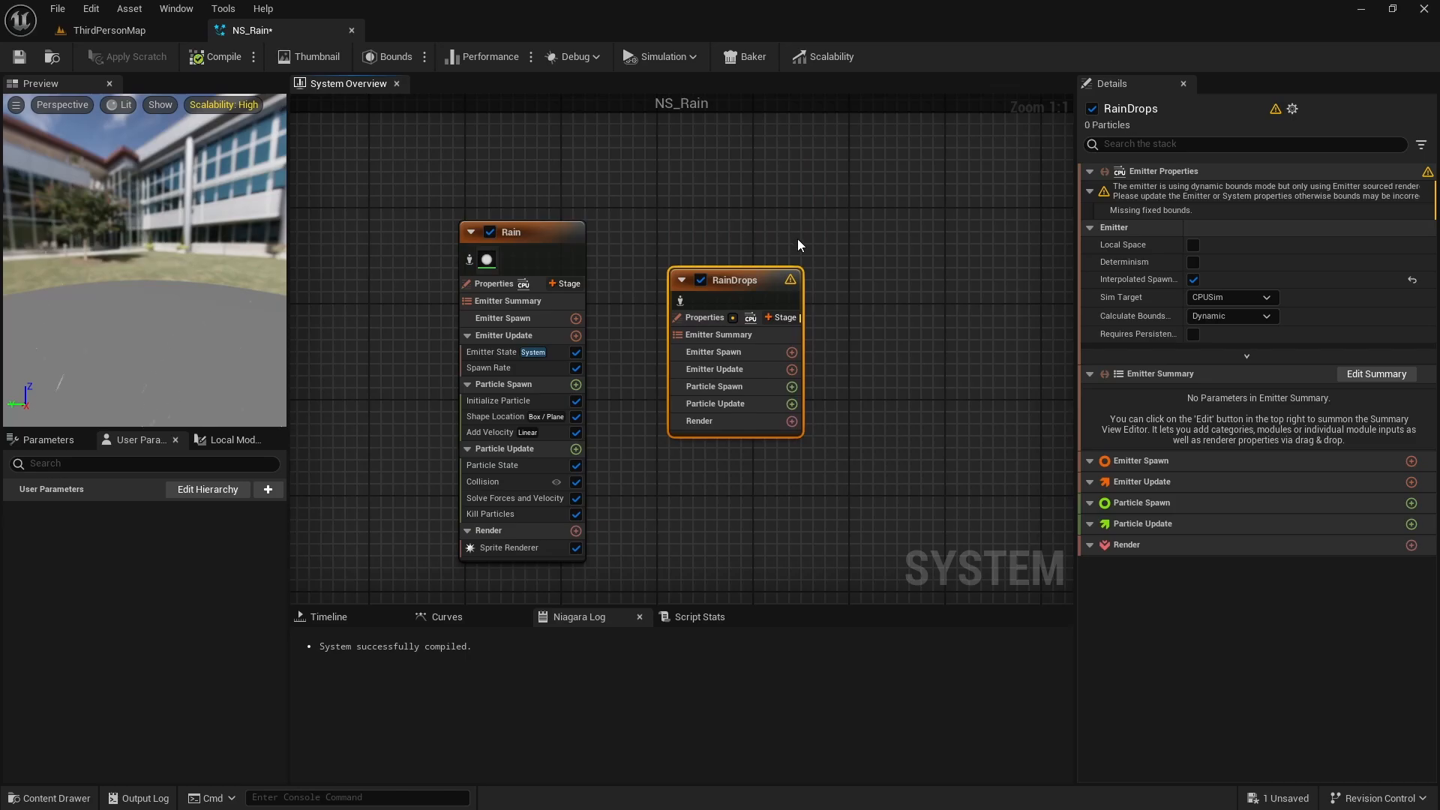
click(718, 433)
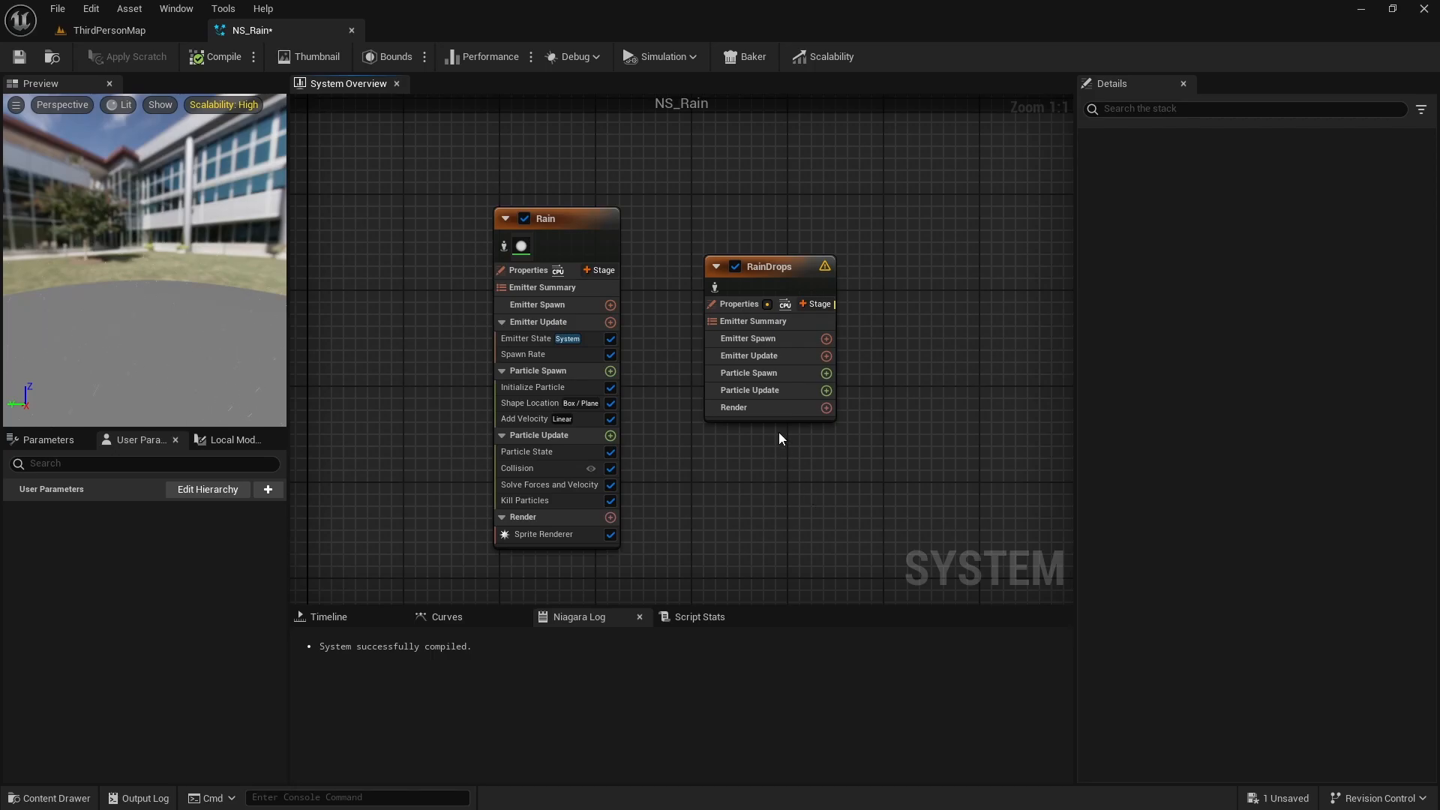
Step: Add an Emitter State module to RainDrops' Emitter Update group and an Initialize Particle module to its Particle Spawn group
click(825, 355)
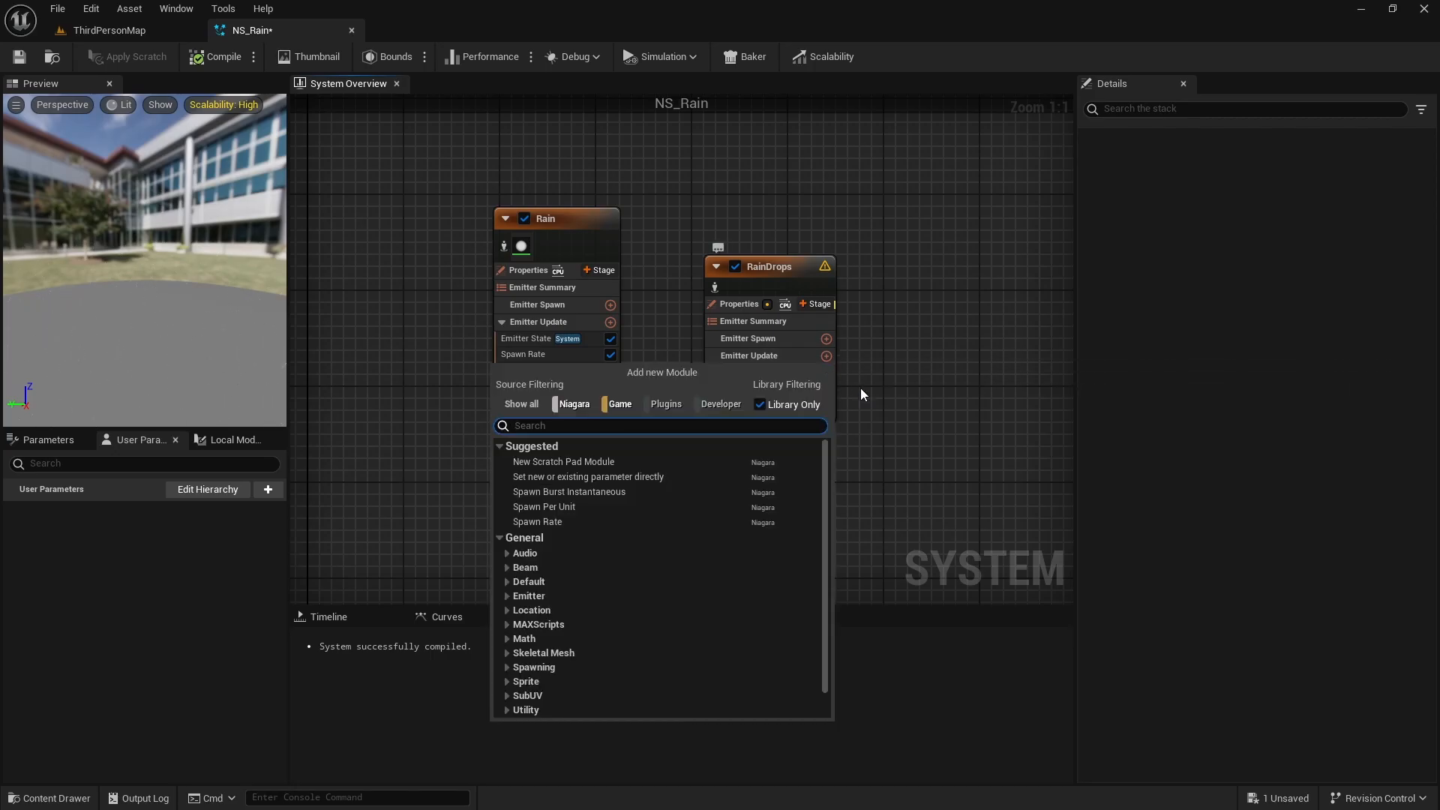
text(Emitter)
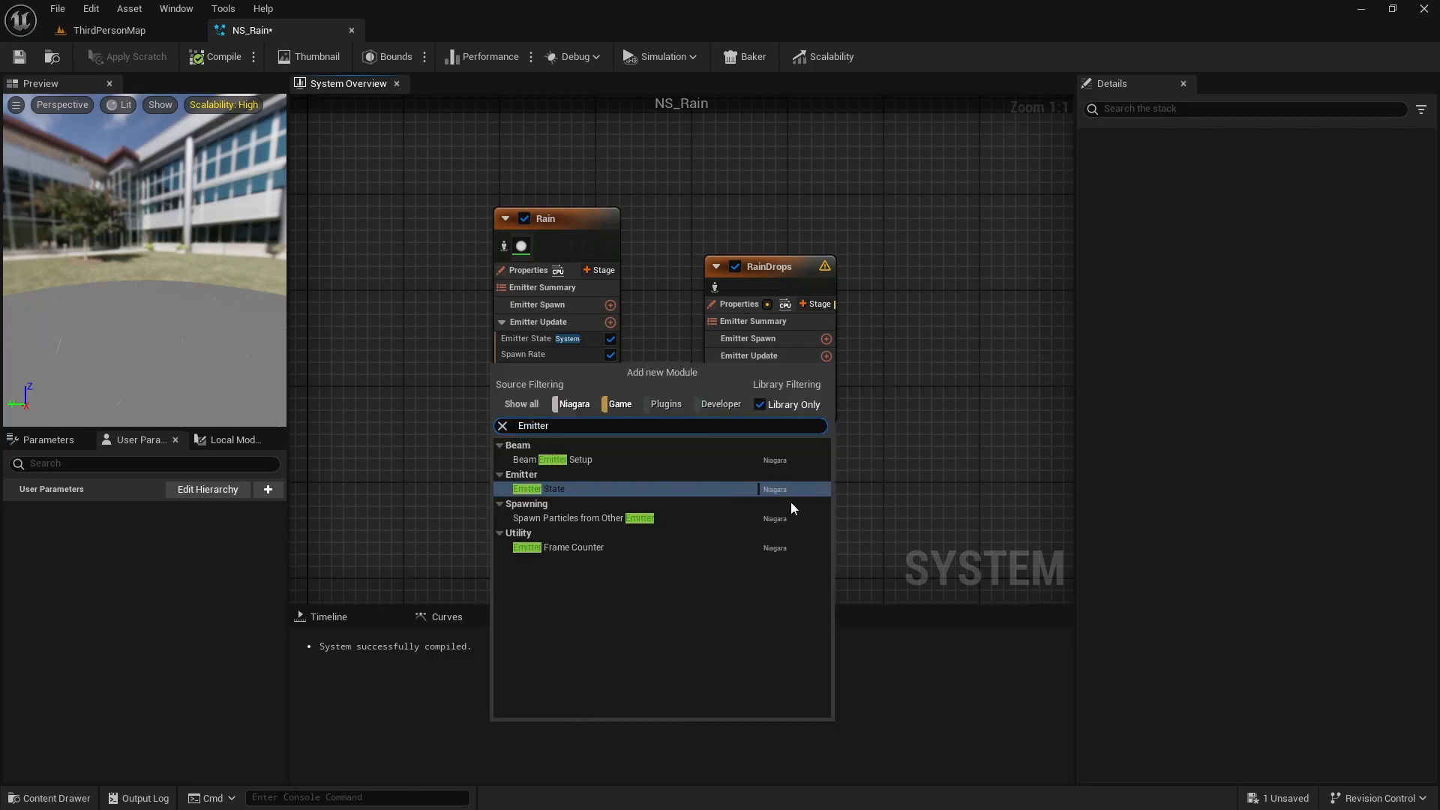
click(561, 489)
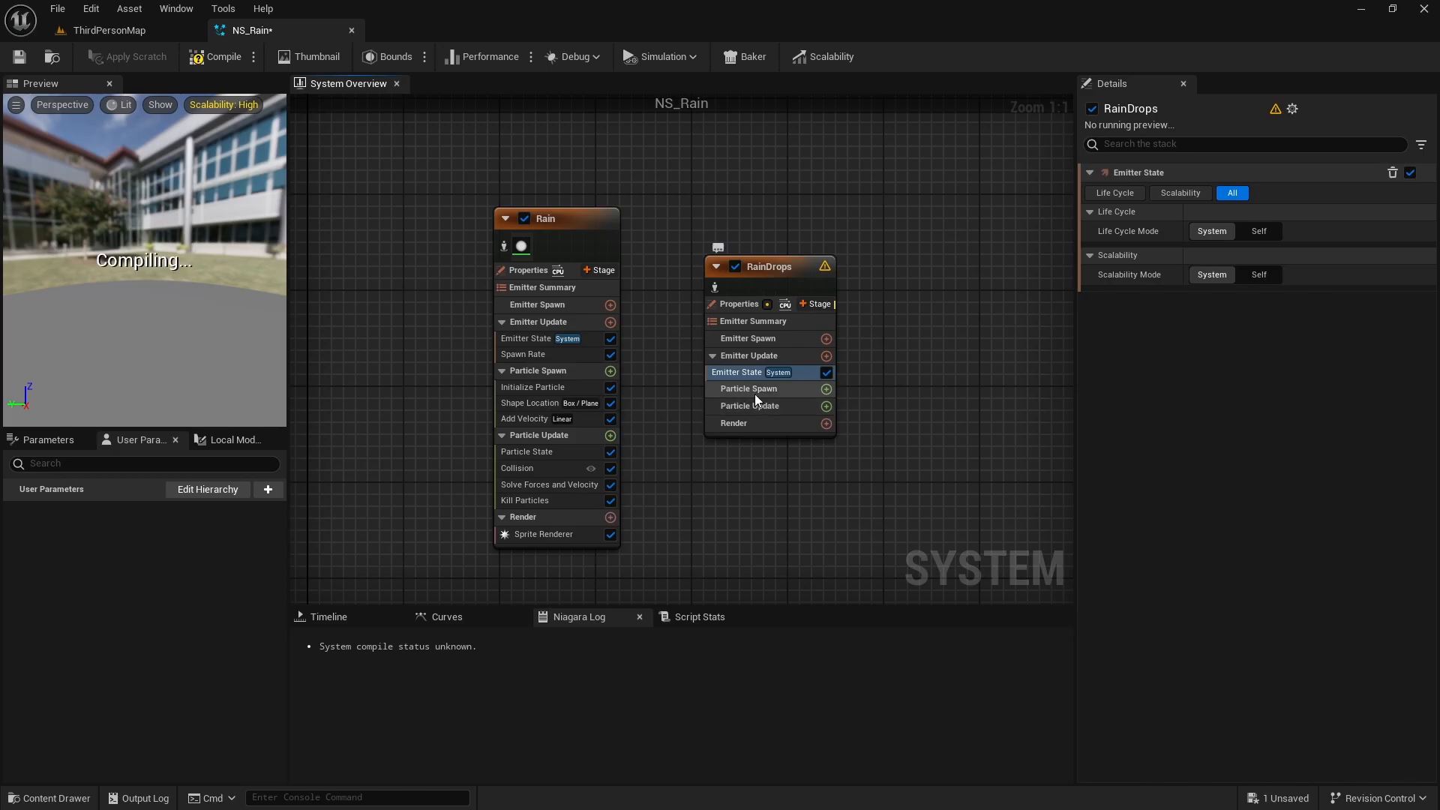
click(825, 389)
text(Initialize)
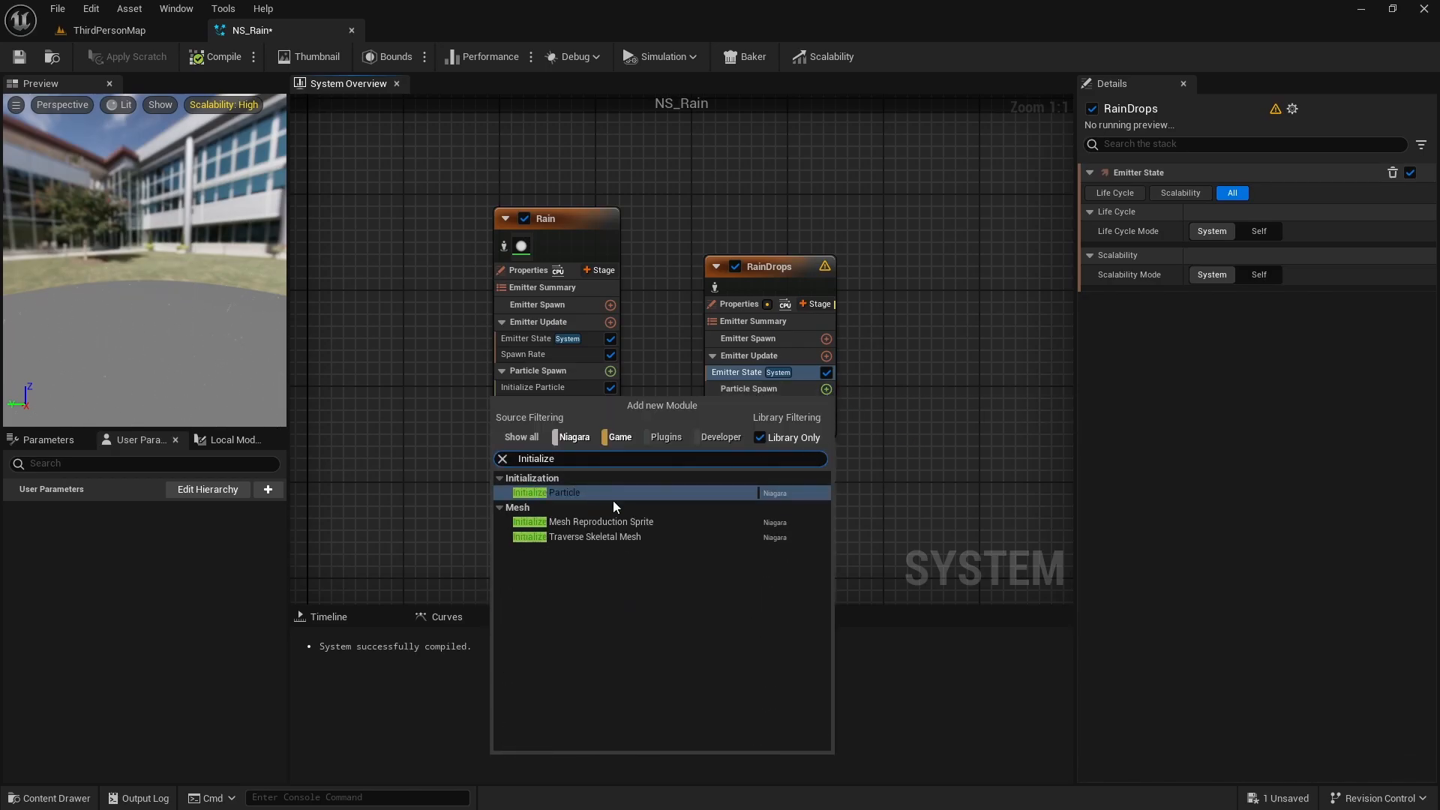
click(574, 493)
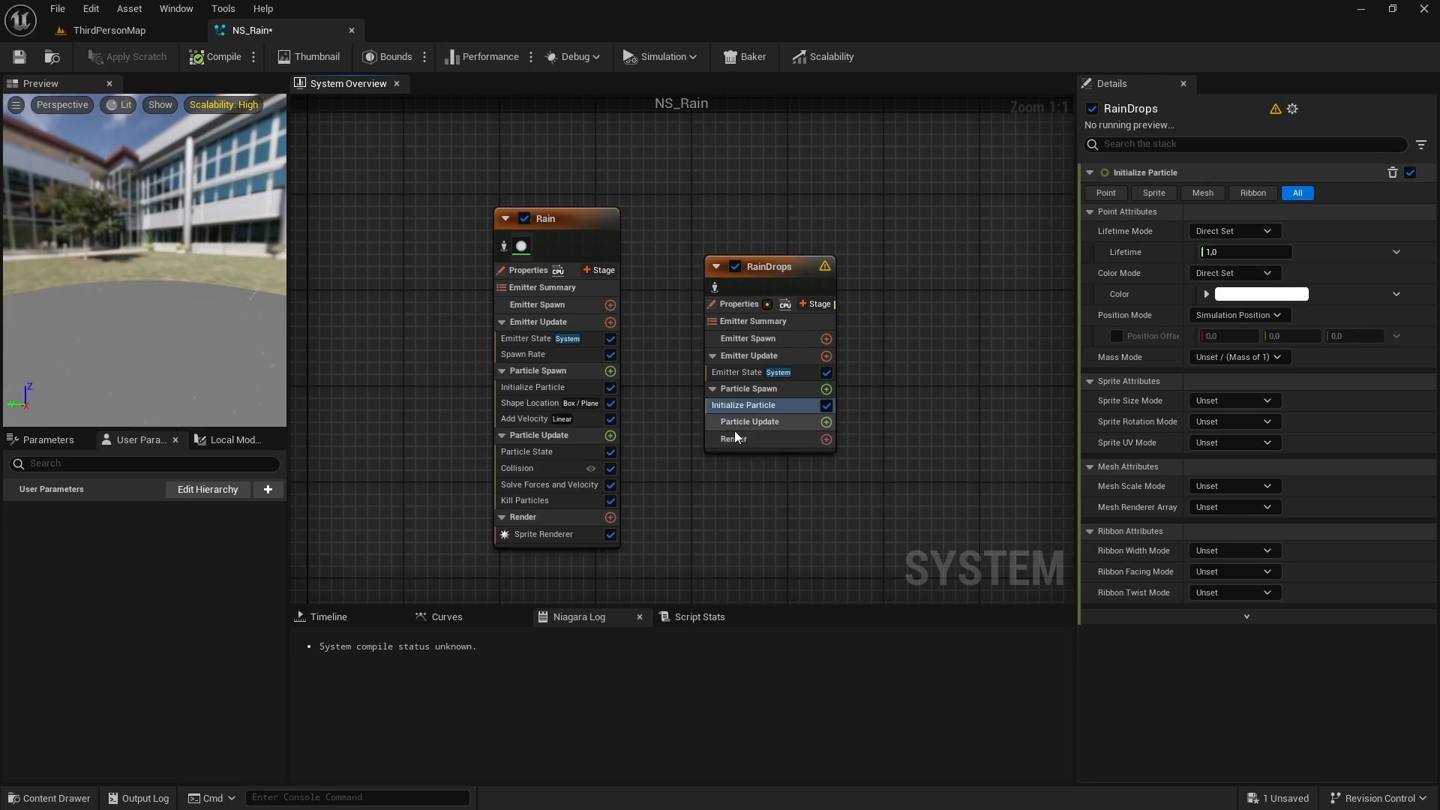
Step: Add a Particle State module to RainDrops' Particle Update group and a Sprite Renderer to its Render group
click(826, 421)
text(Particle s)
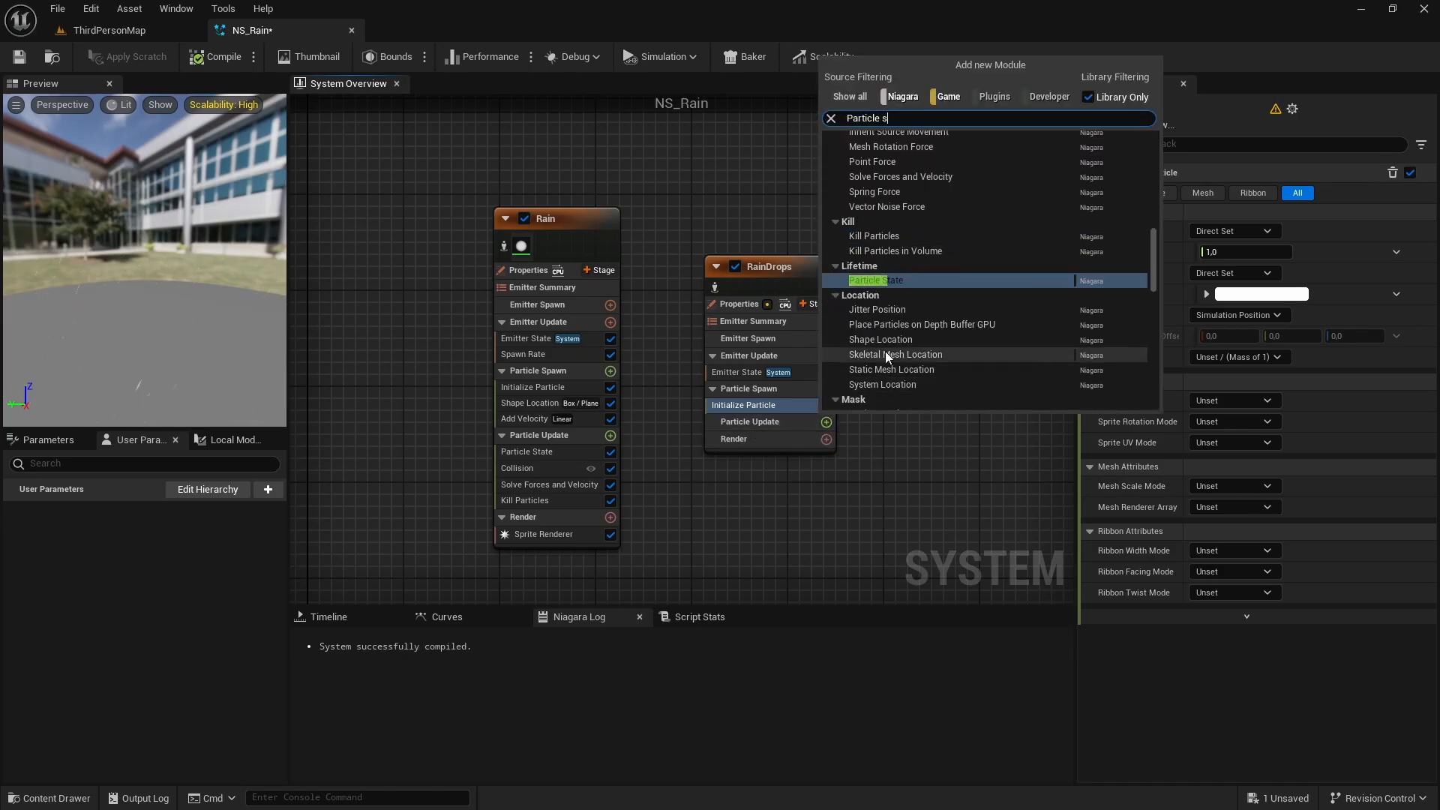
click(885, 281)
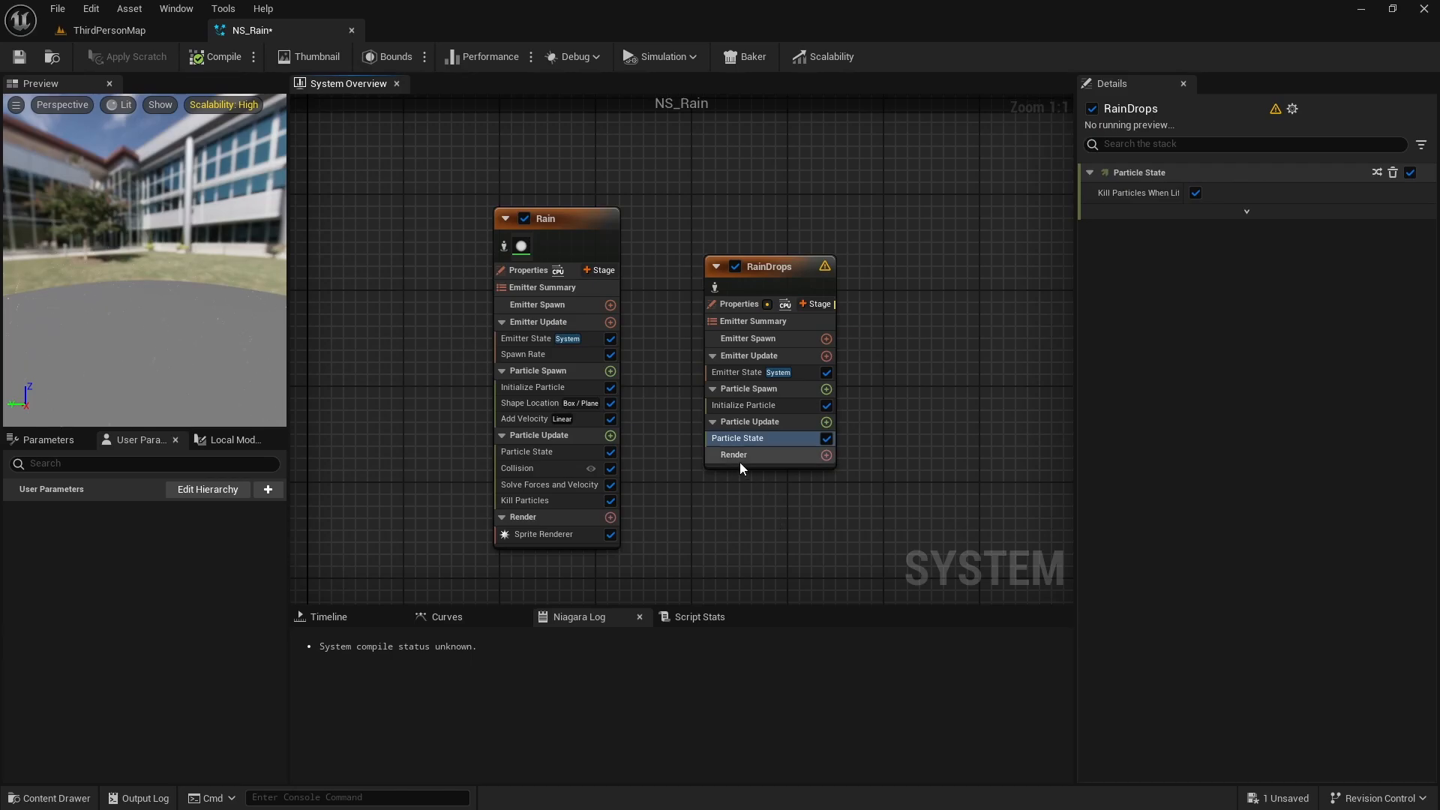
click(825, 455)
text(Spri)
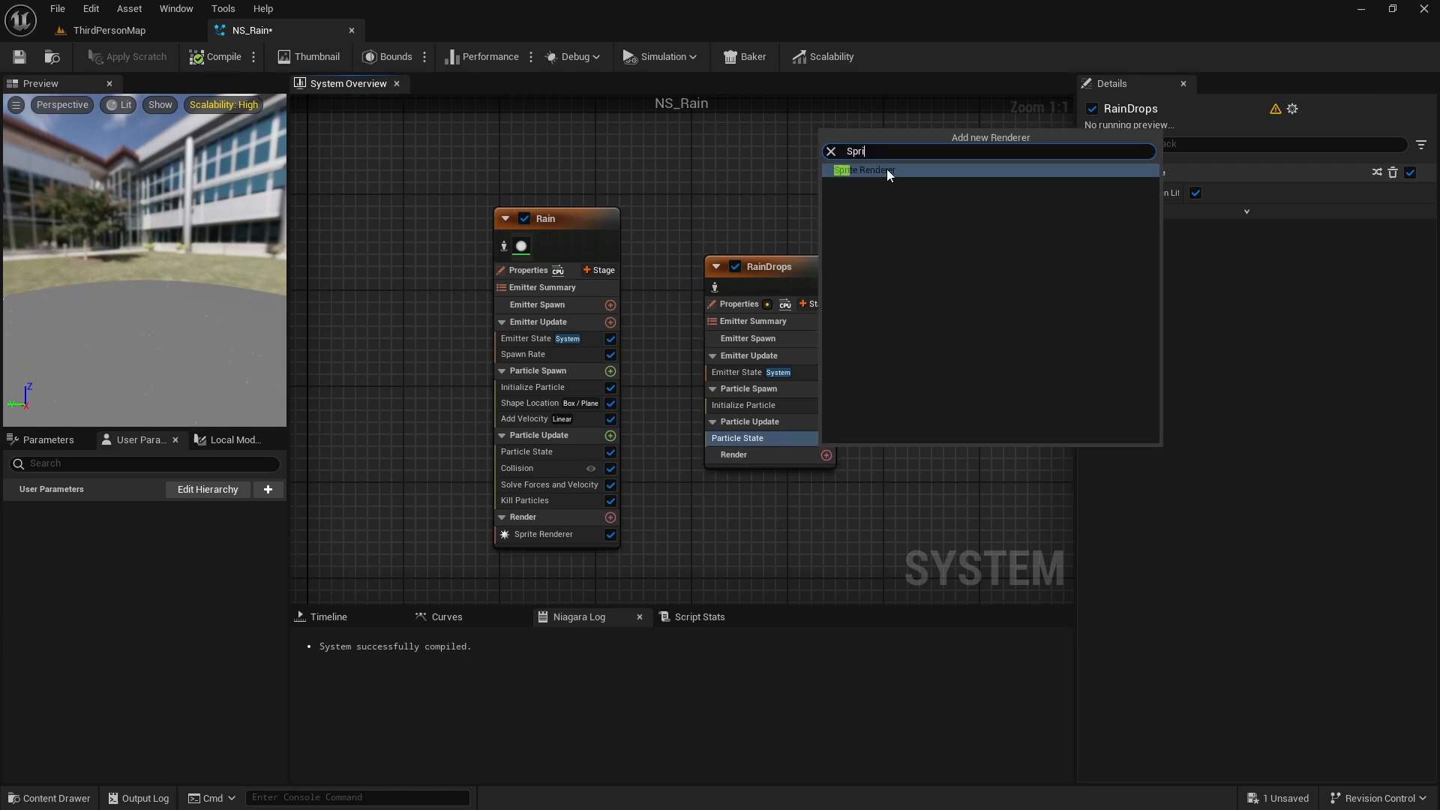
click(887, 171)
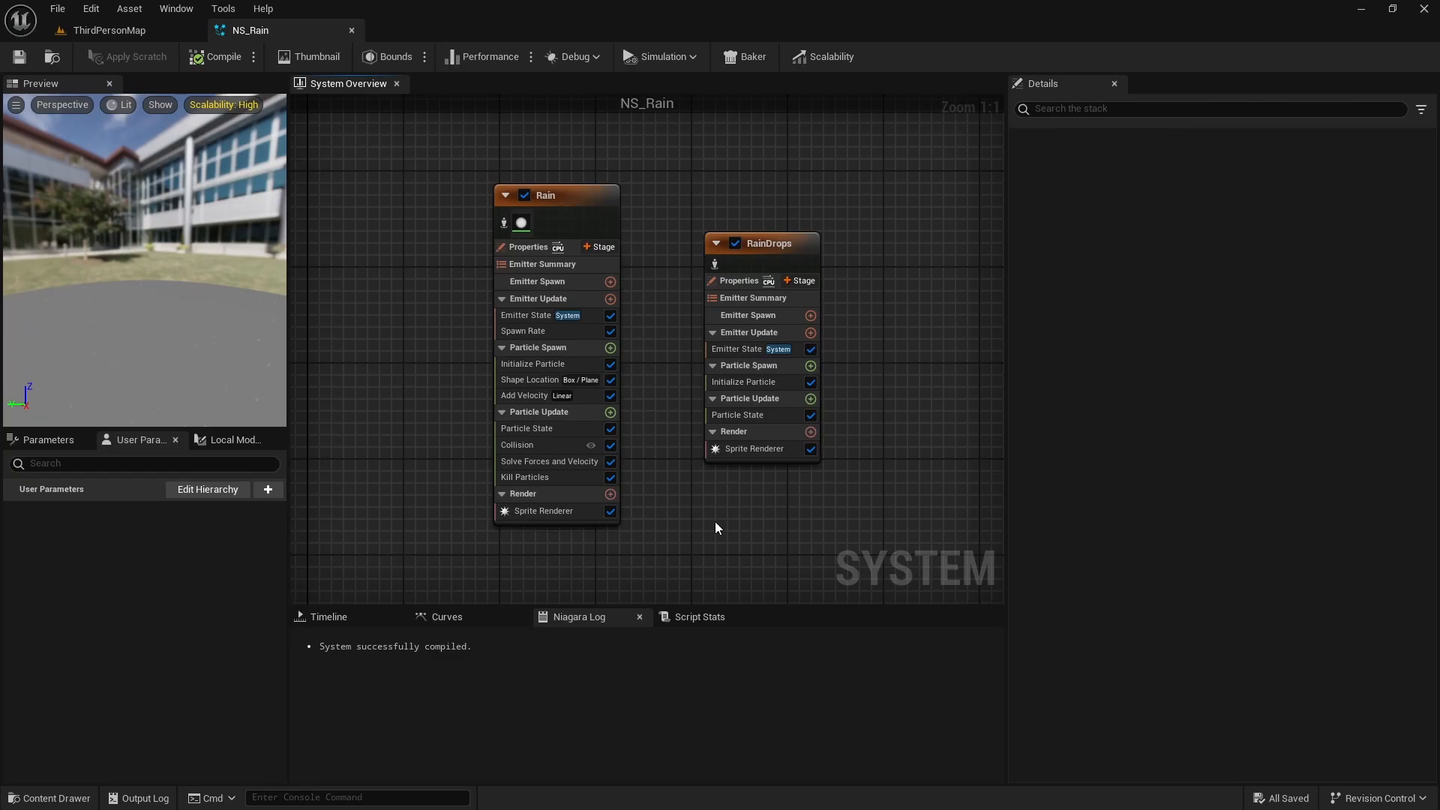
drag(676, 198, 862, 515)
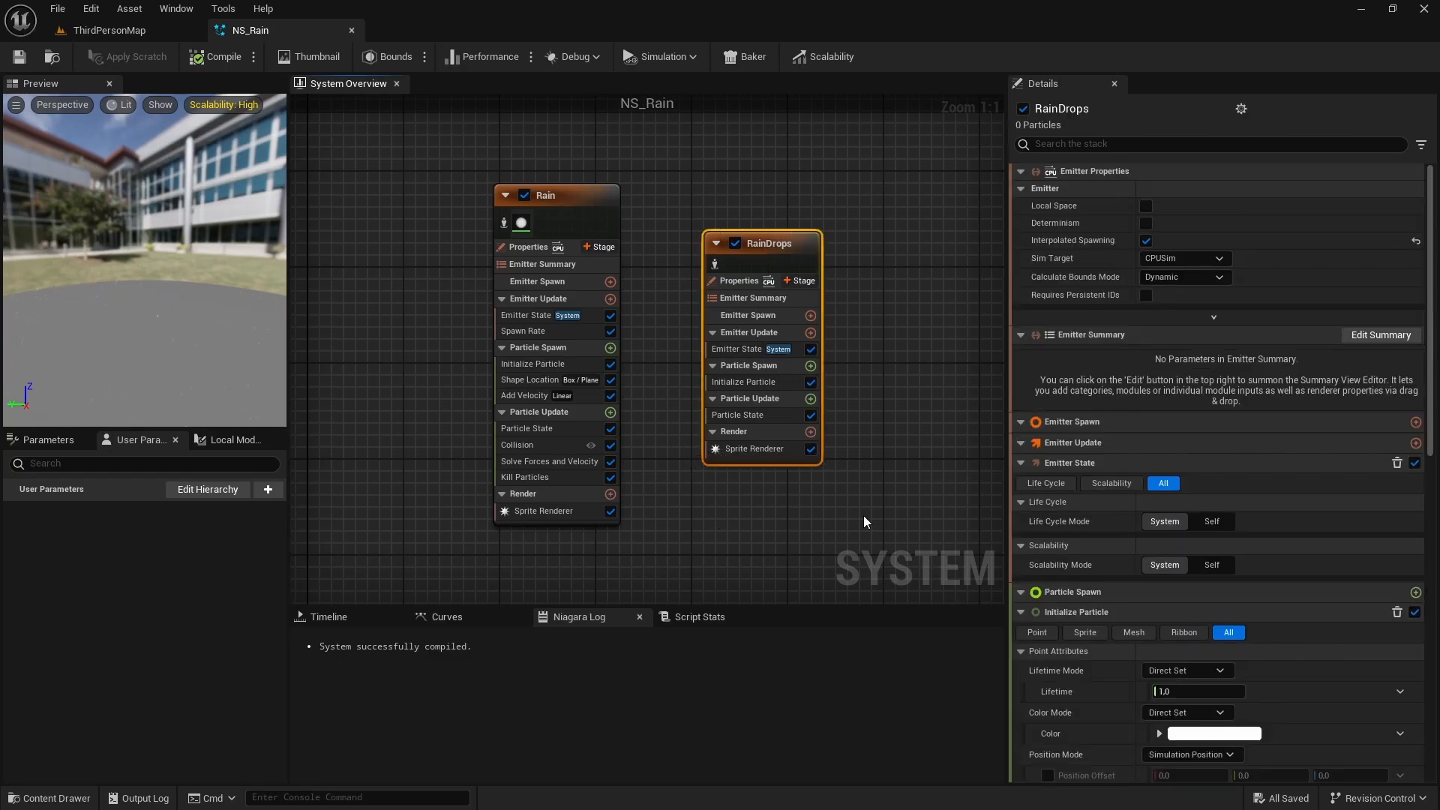
click(862, 515)
drag(424, 208, 644, 560)
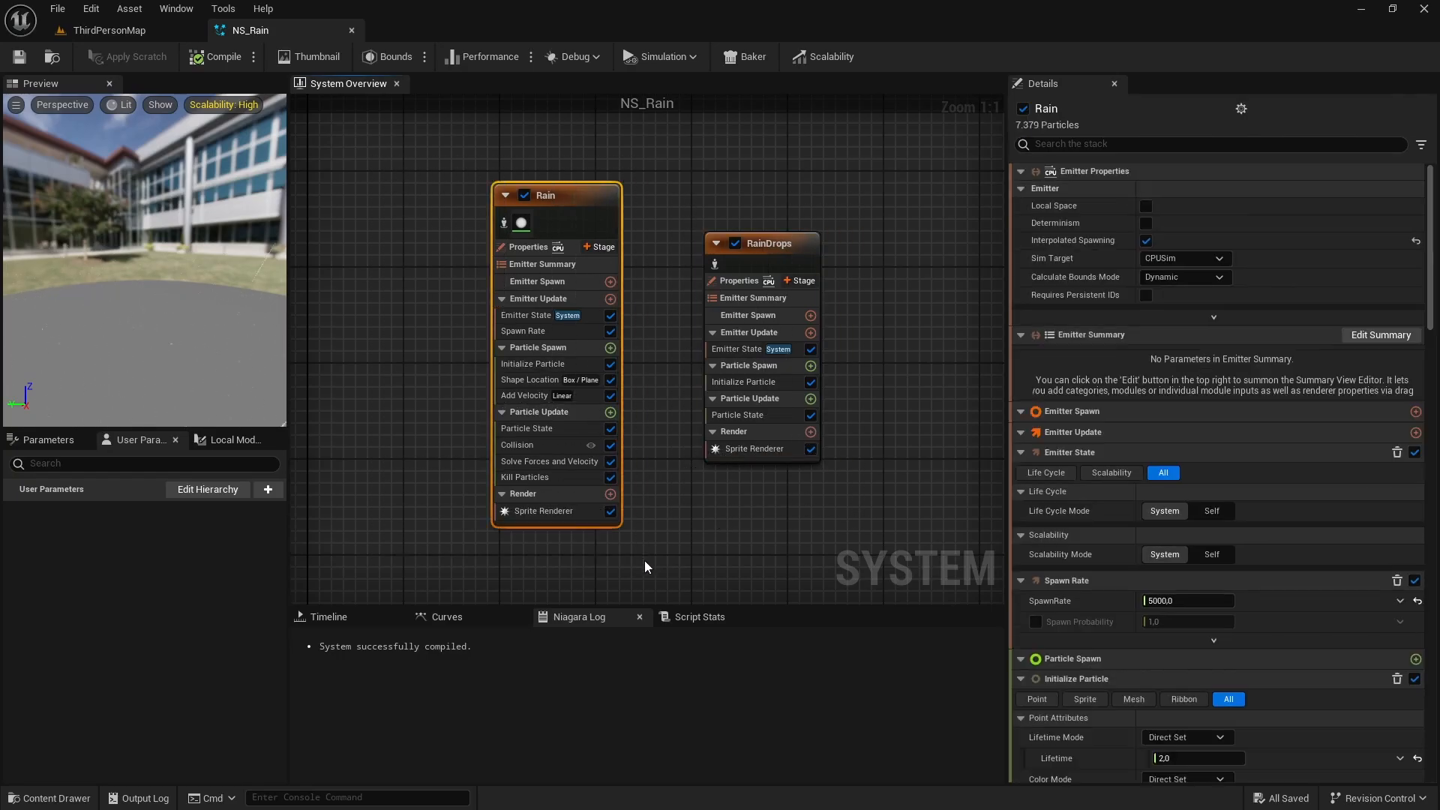
click(645, 560)
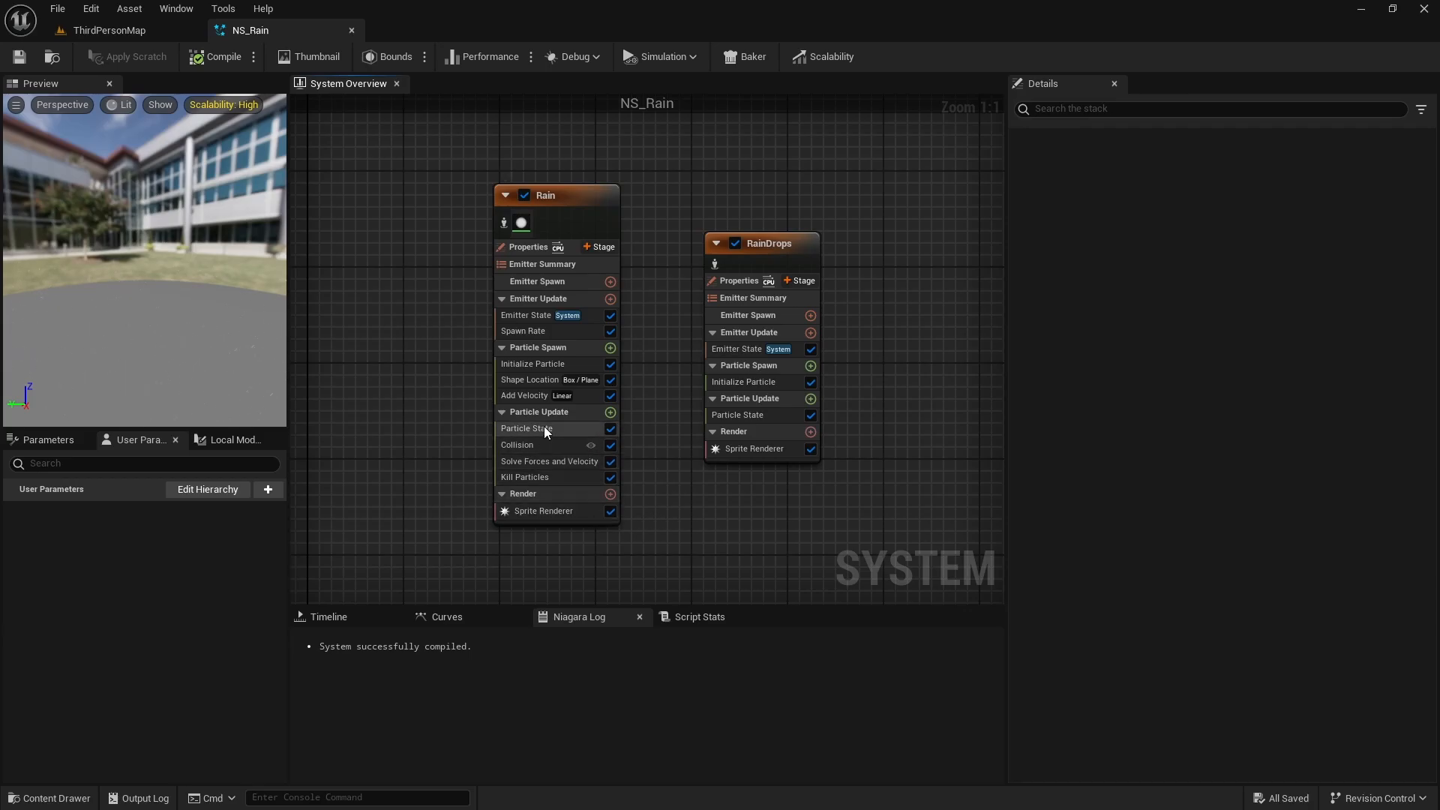
Step: Add a Generate Collision Event module to the Rain emitter's Particle Update group
click(609, 413)
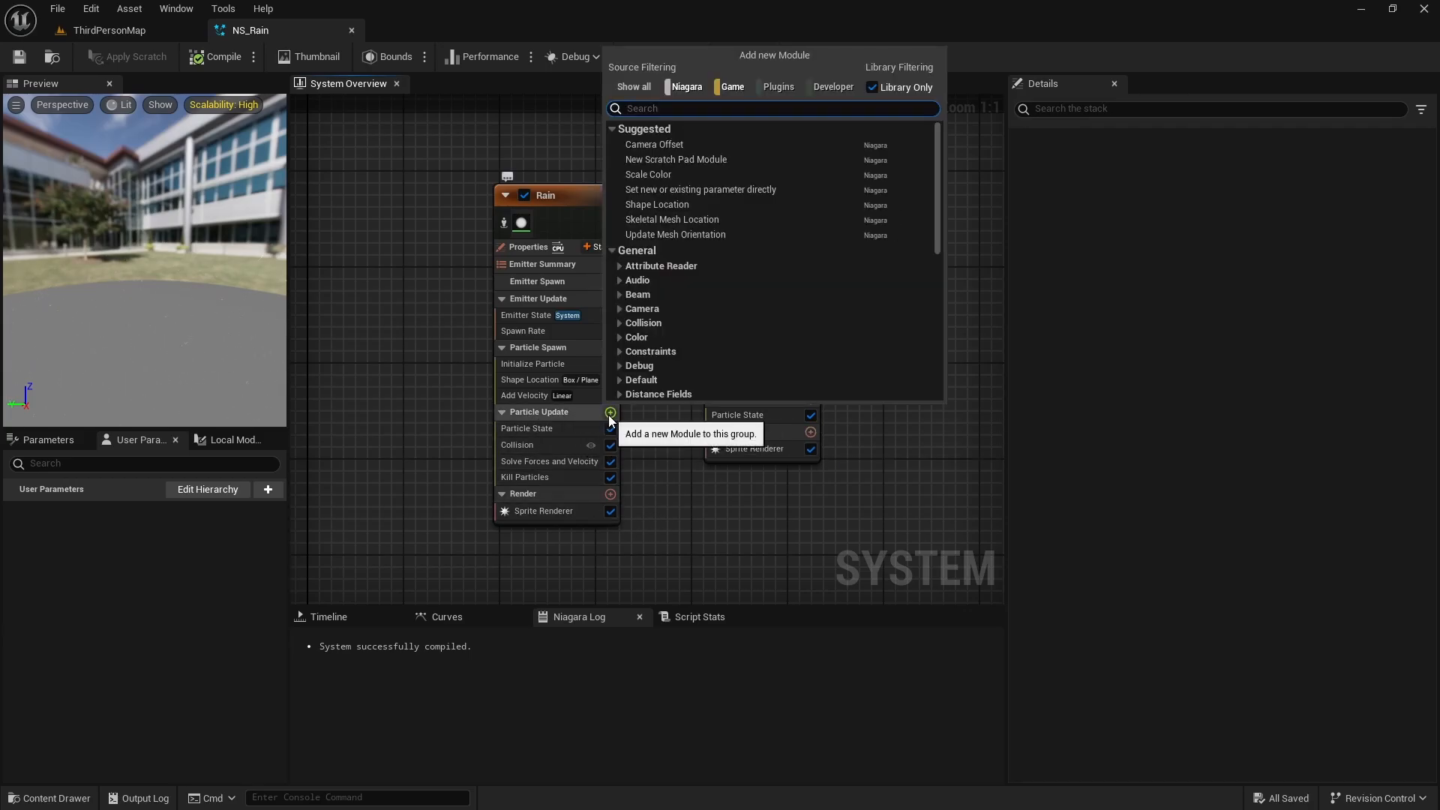
text(Gener)
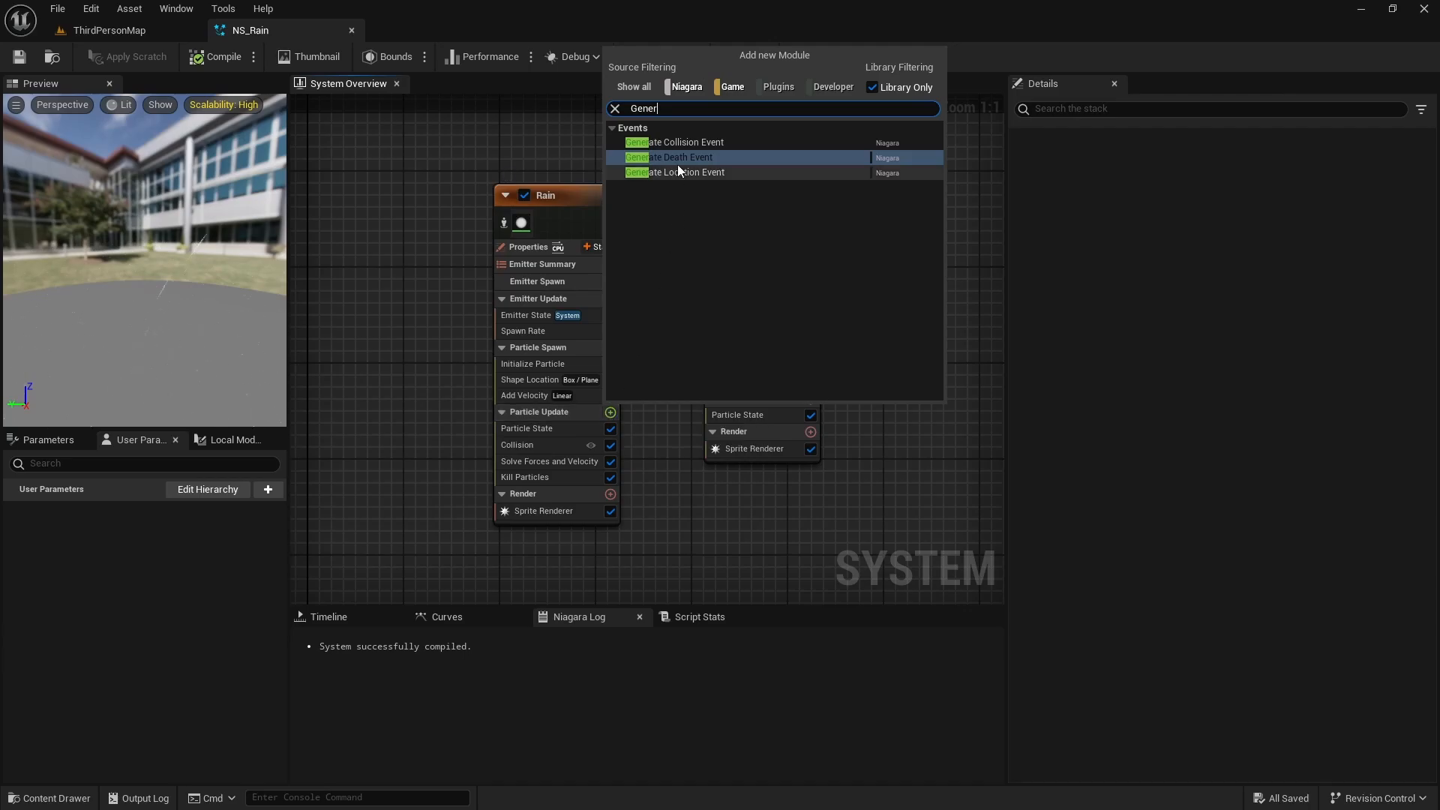
click(681, 143)
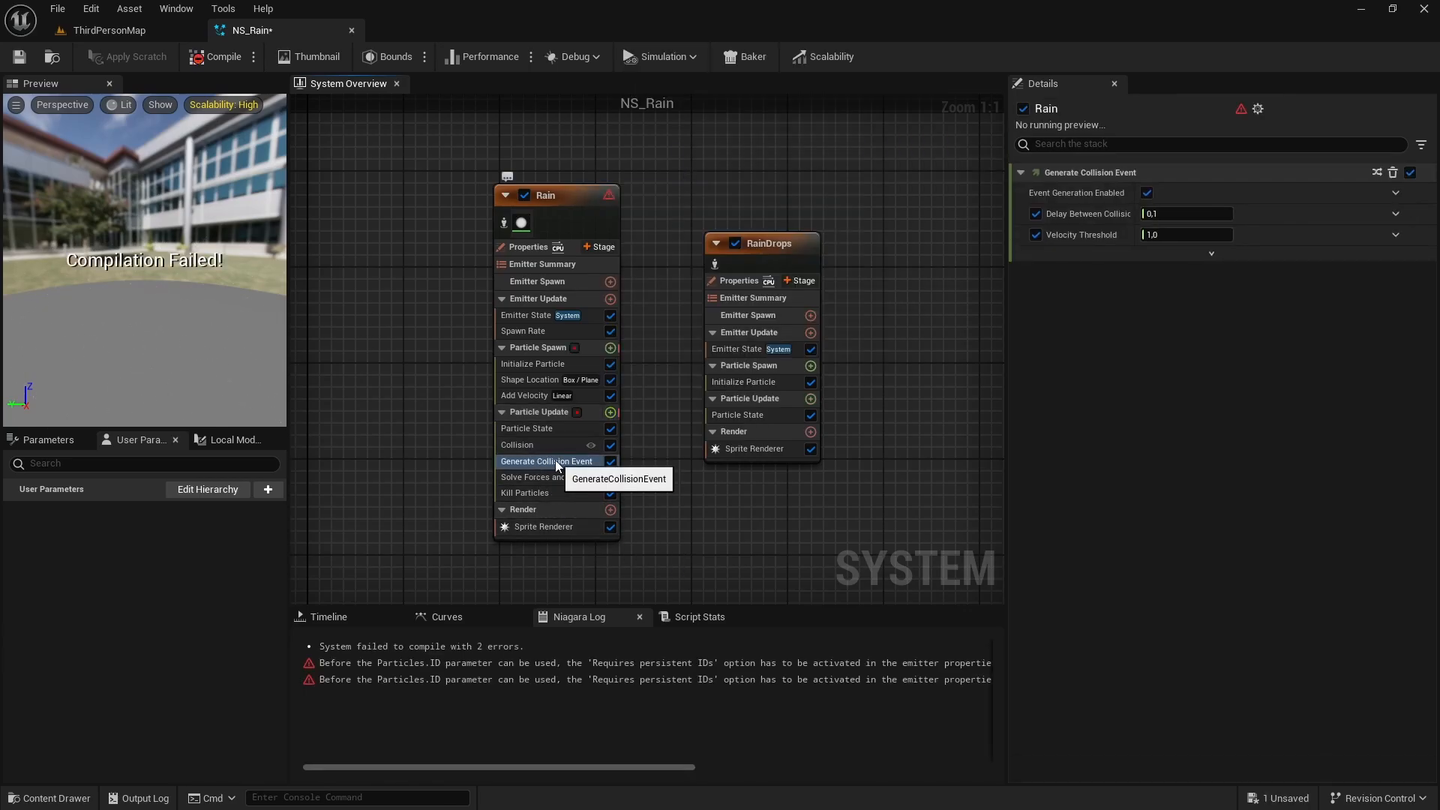
Step: Enable Requires Persistent IDs in the Rain emitter's properties and save the system
click(533, 252)
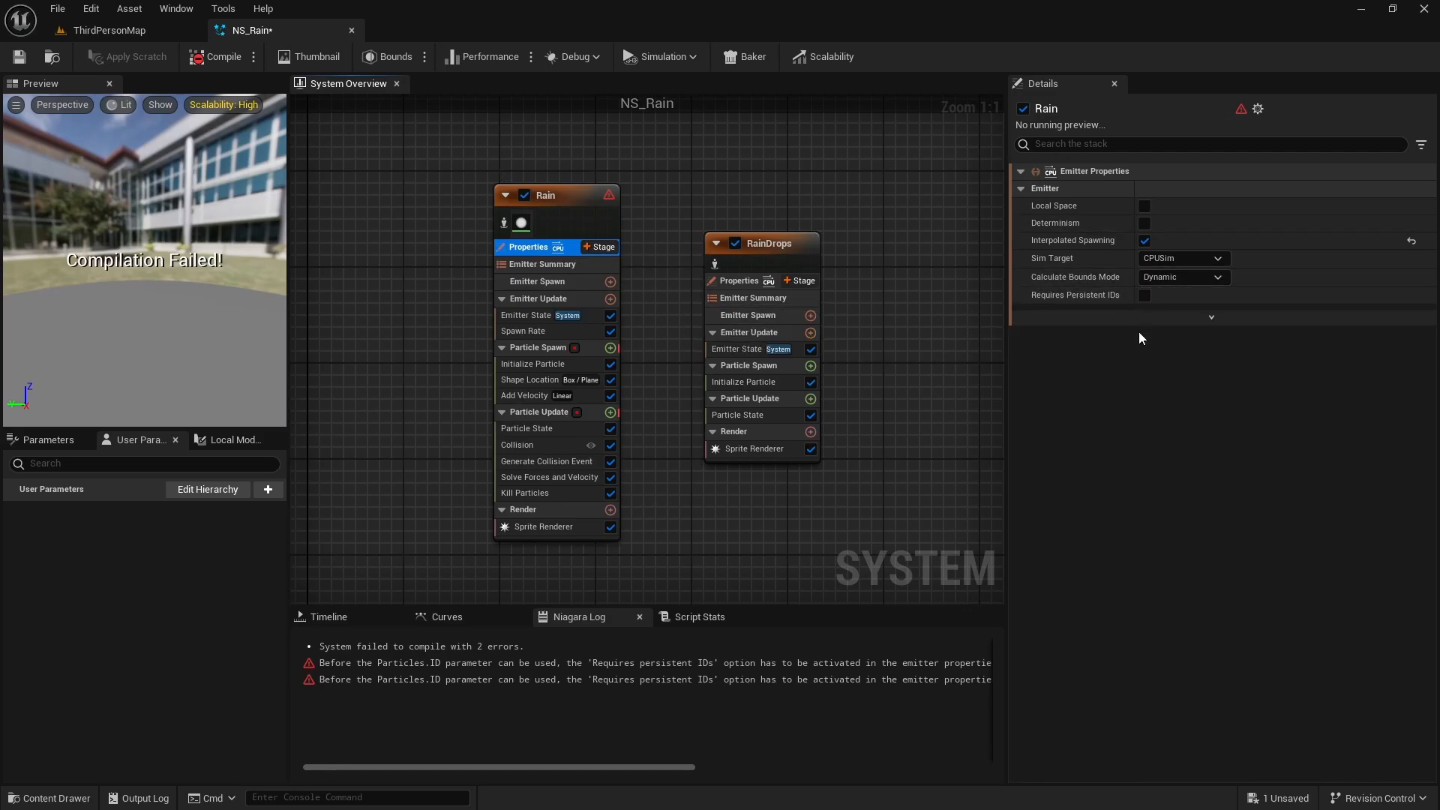
click(1144, 295)
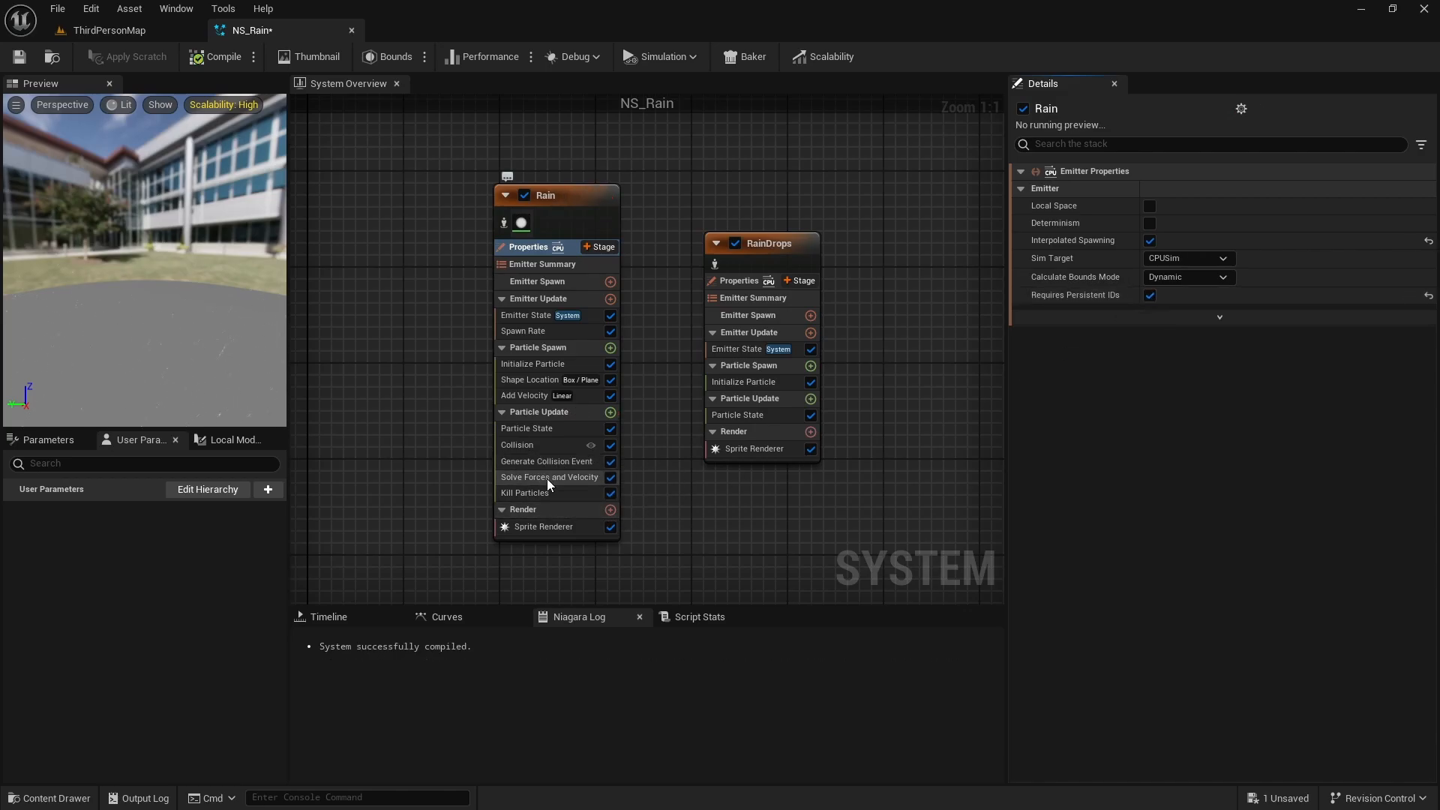
key(ctrl+s)
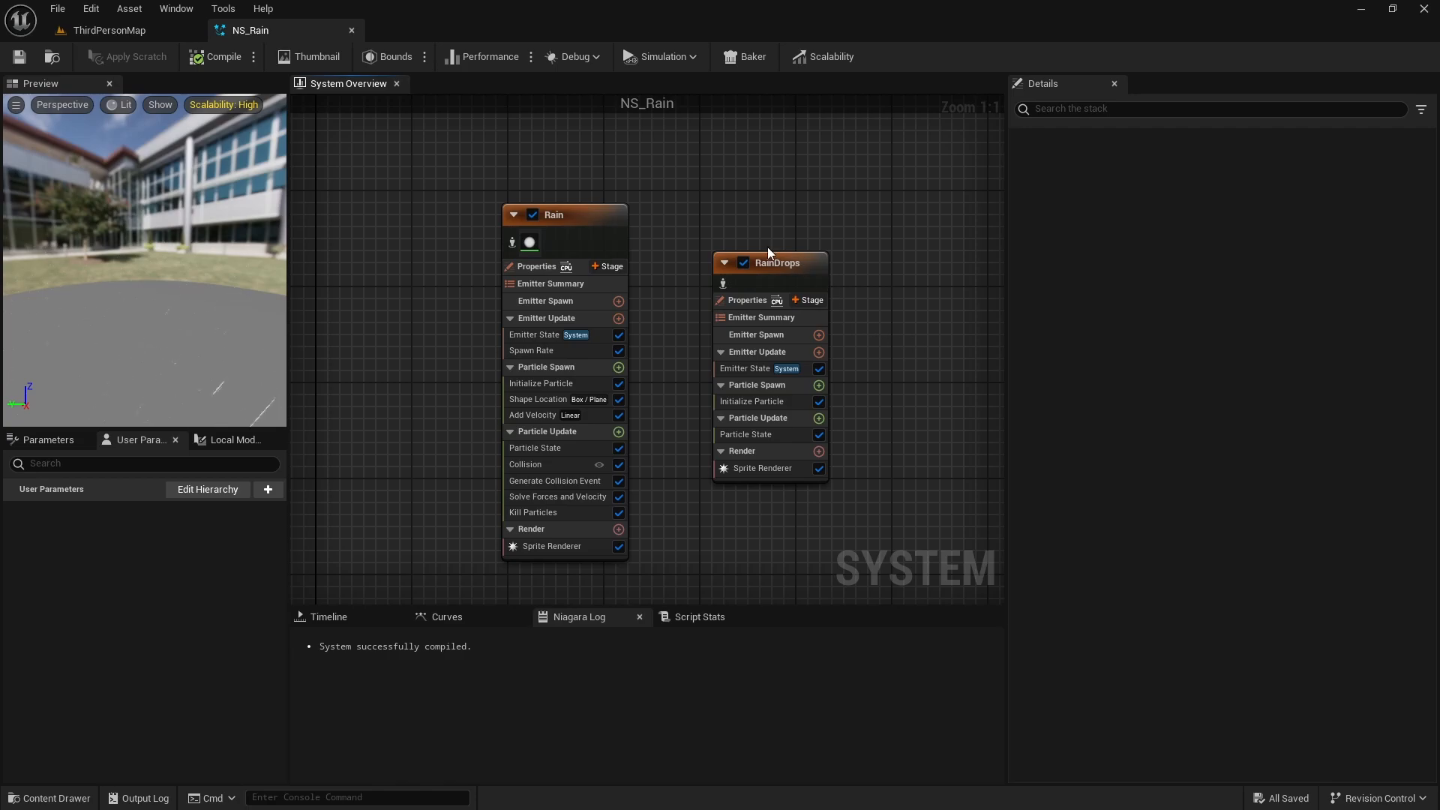
Step: Add an Event Handler stage to the RainDrops emitter and set its source to Rain's Collision Event
click(807, 301)
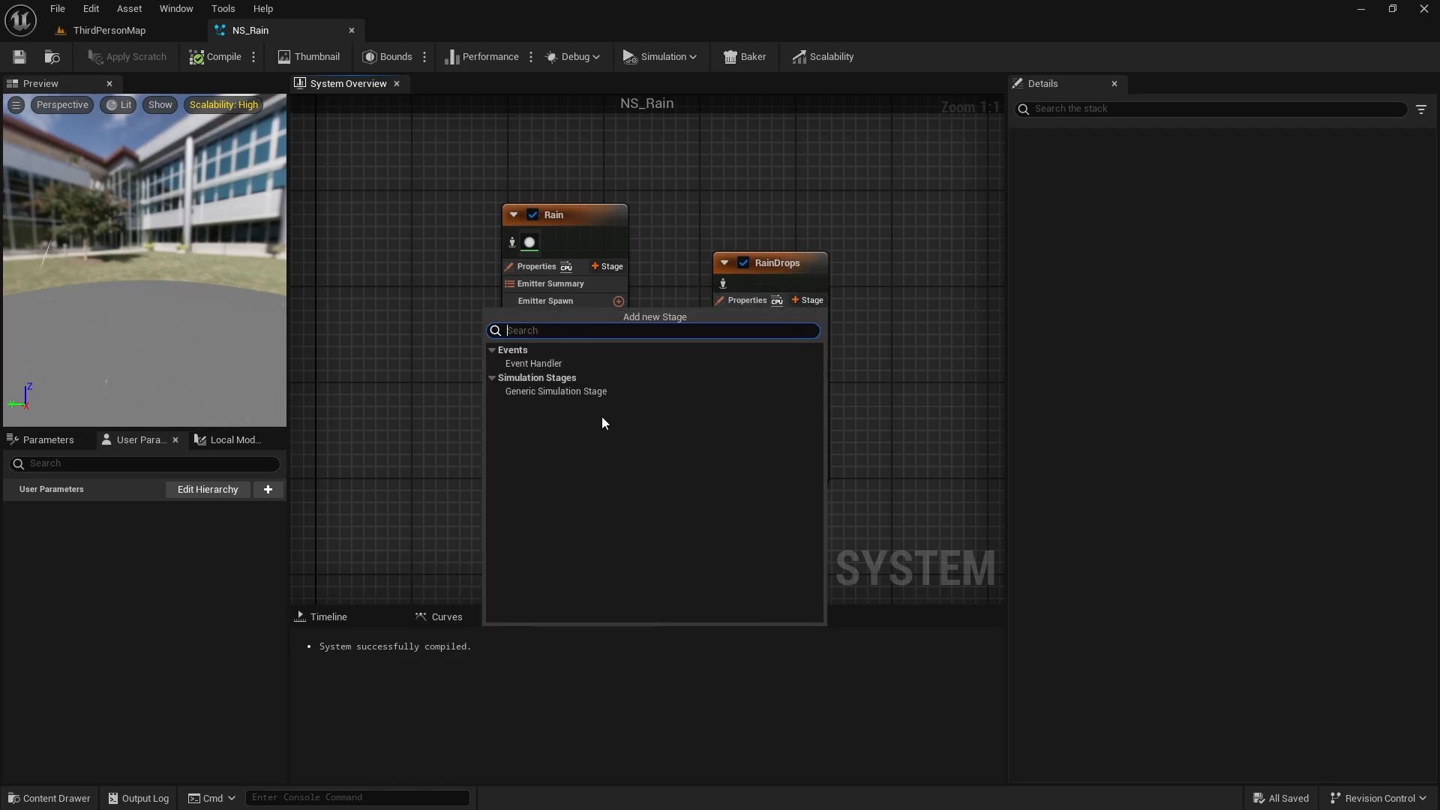
click(561, 364)
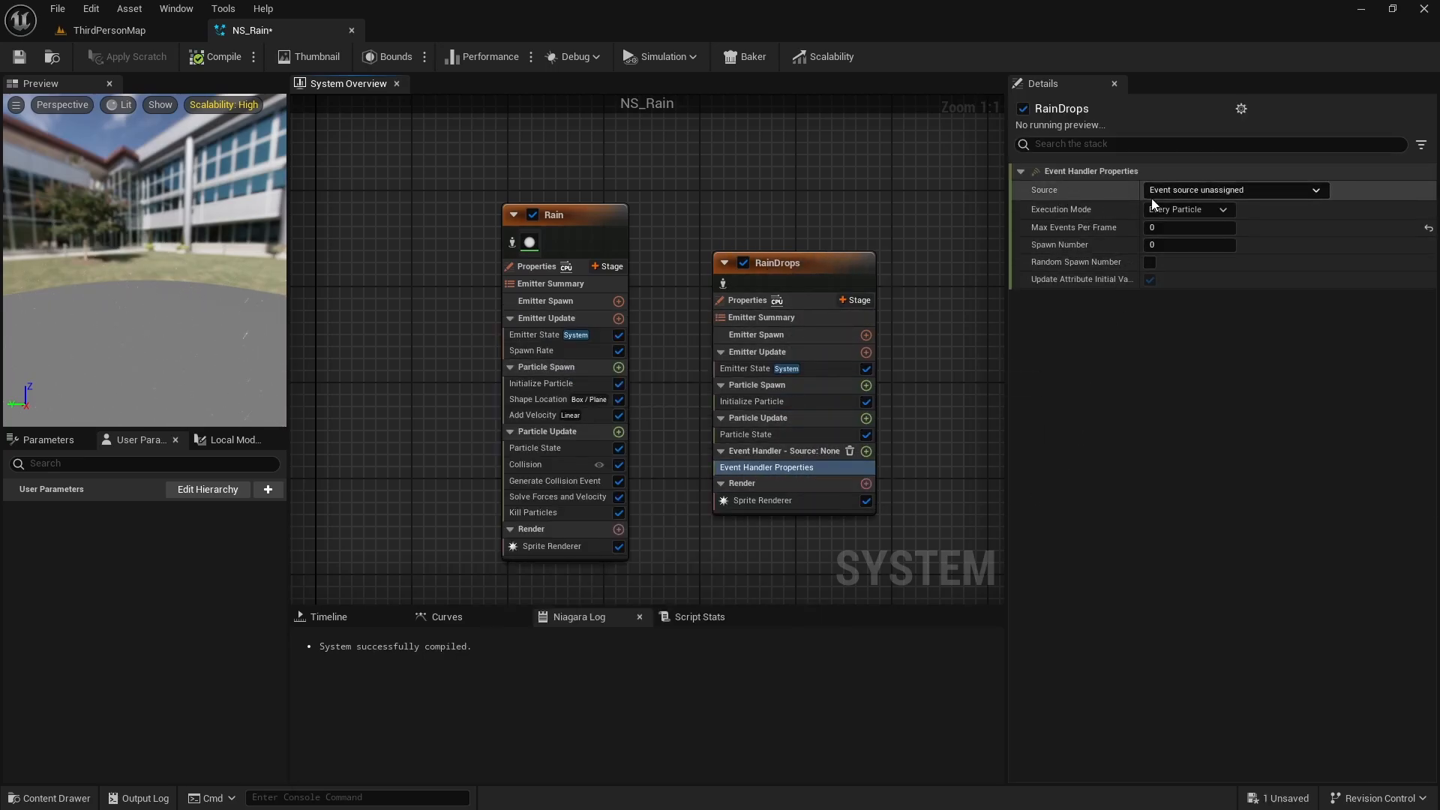
click(1173, 187)
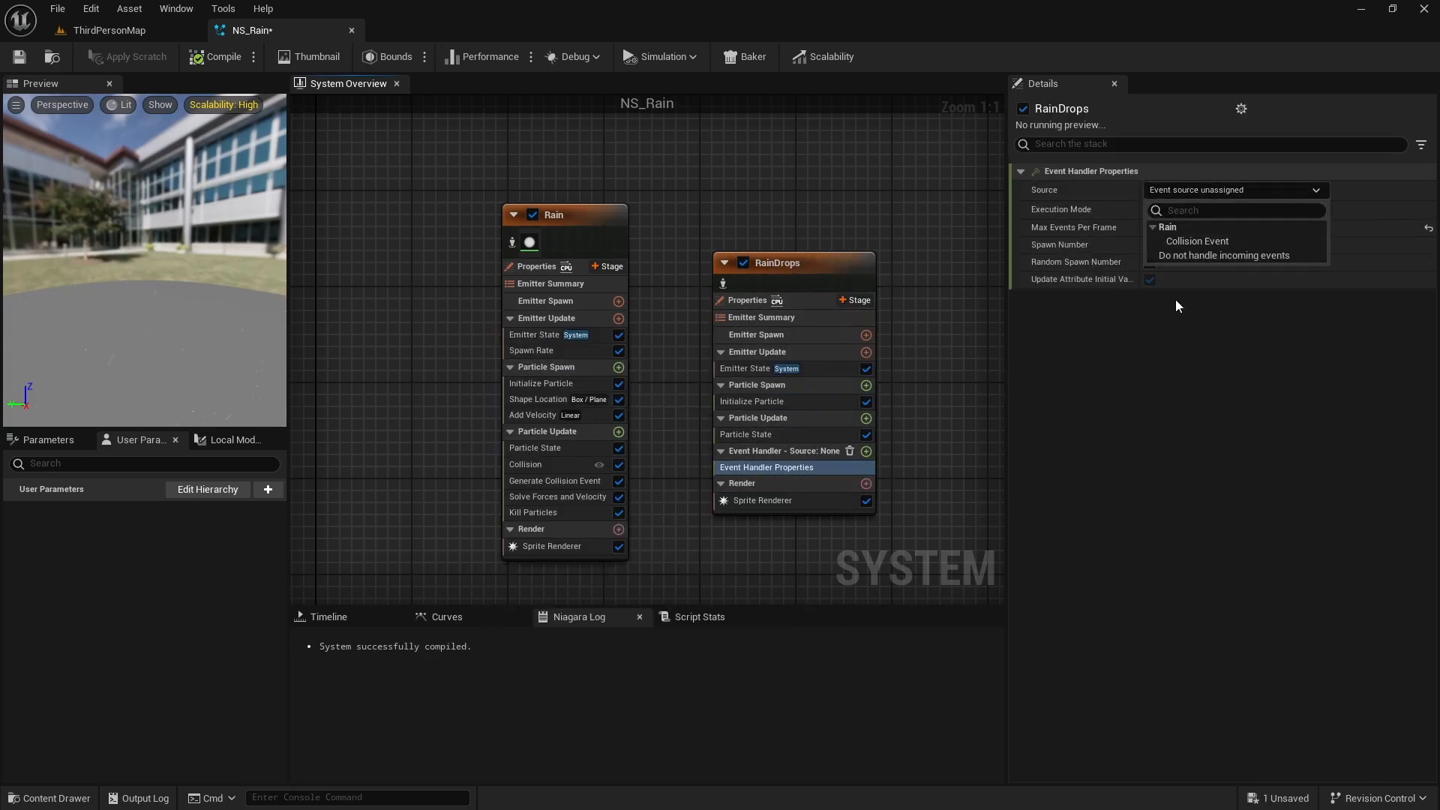
click(1207, 241)
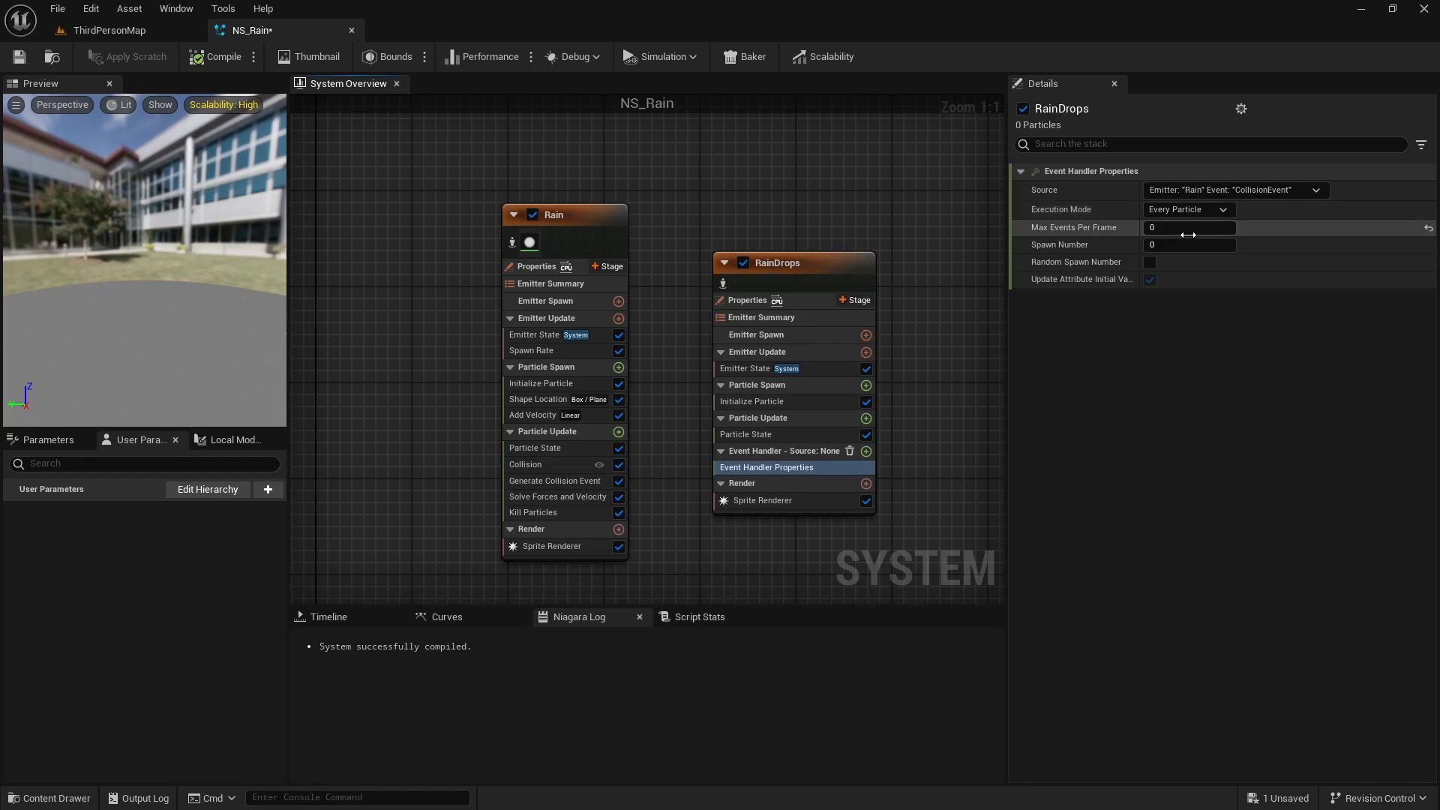
Step: Set the RainDrops event handler's execution mode to Spawned Particles and its spawn number to 10
click(1198, 210)
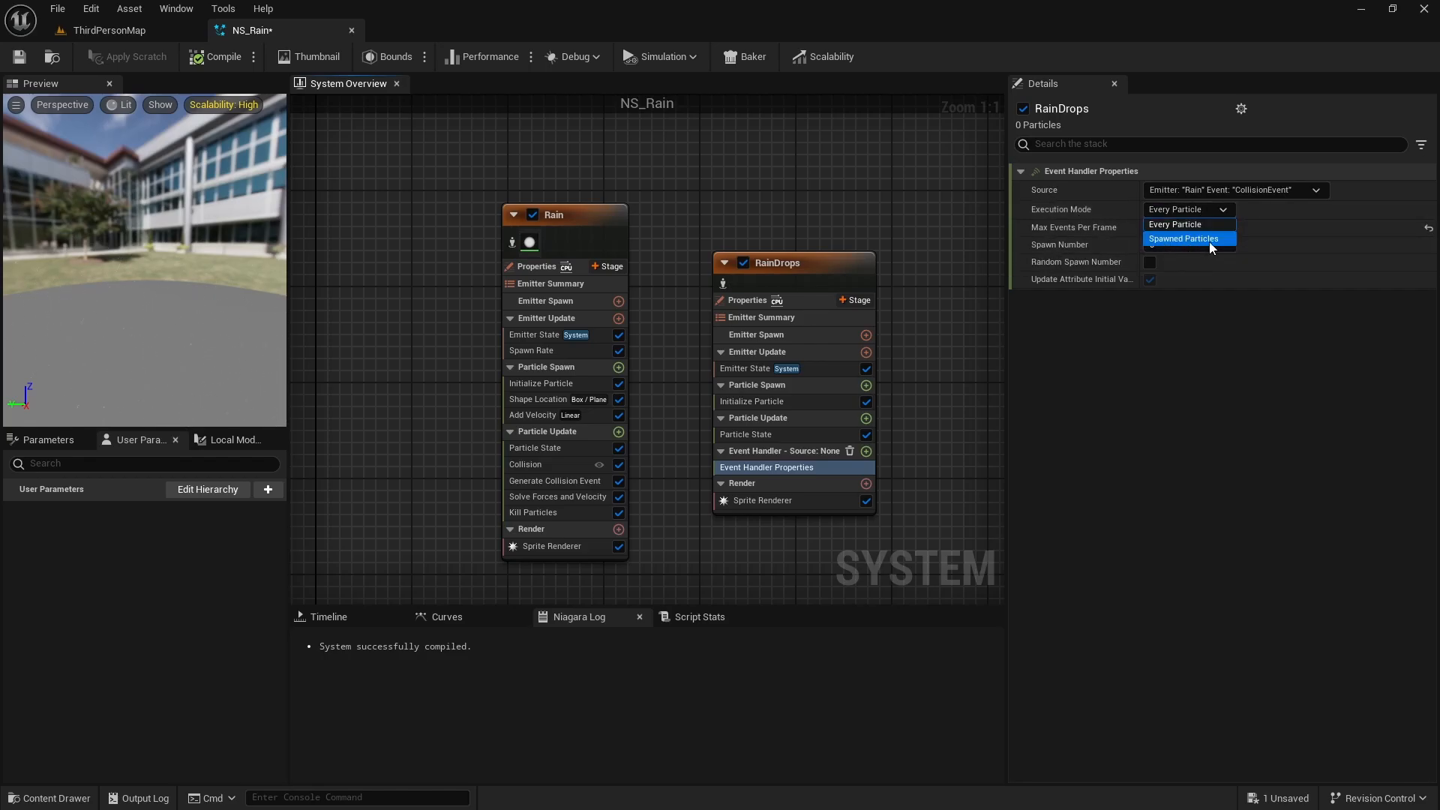
click(1188, 239)
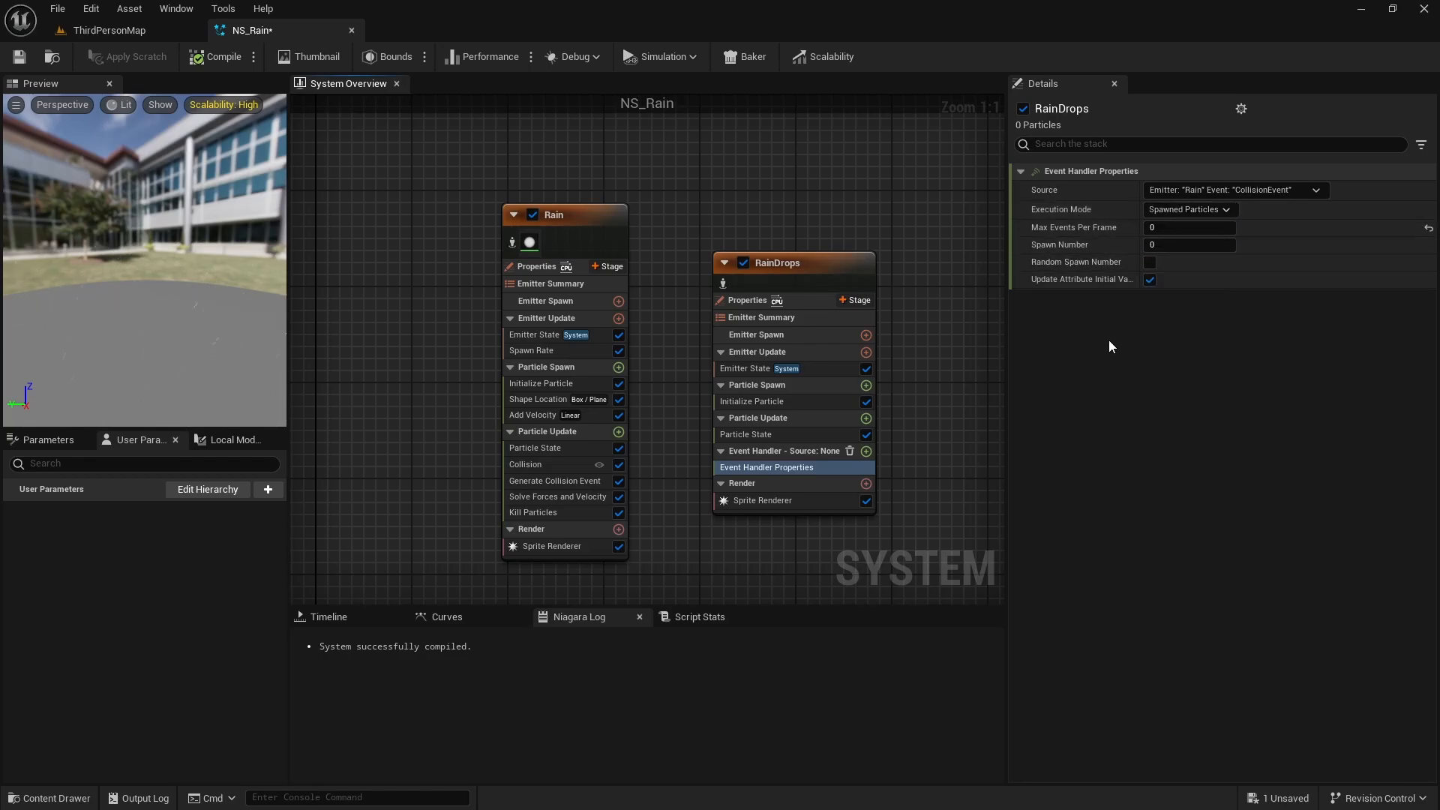
click(1190, 245)
text(10)
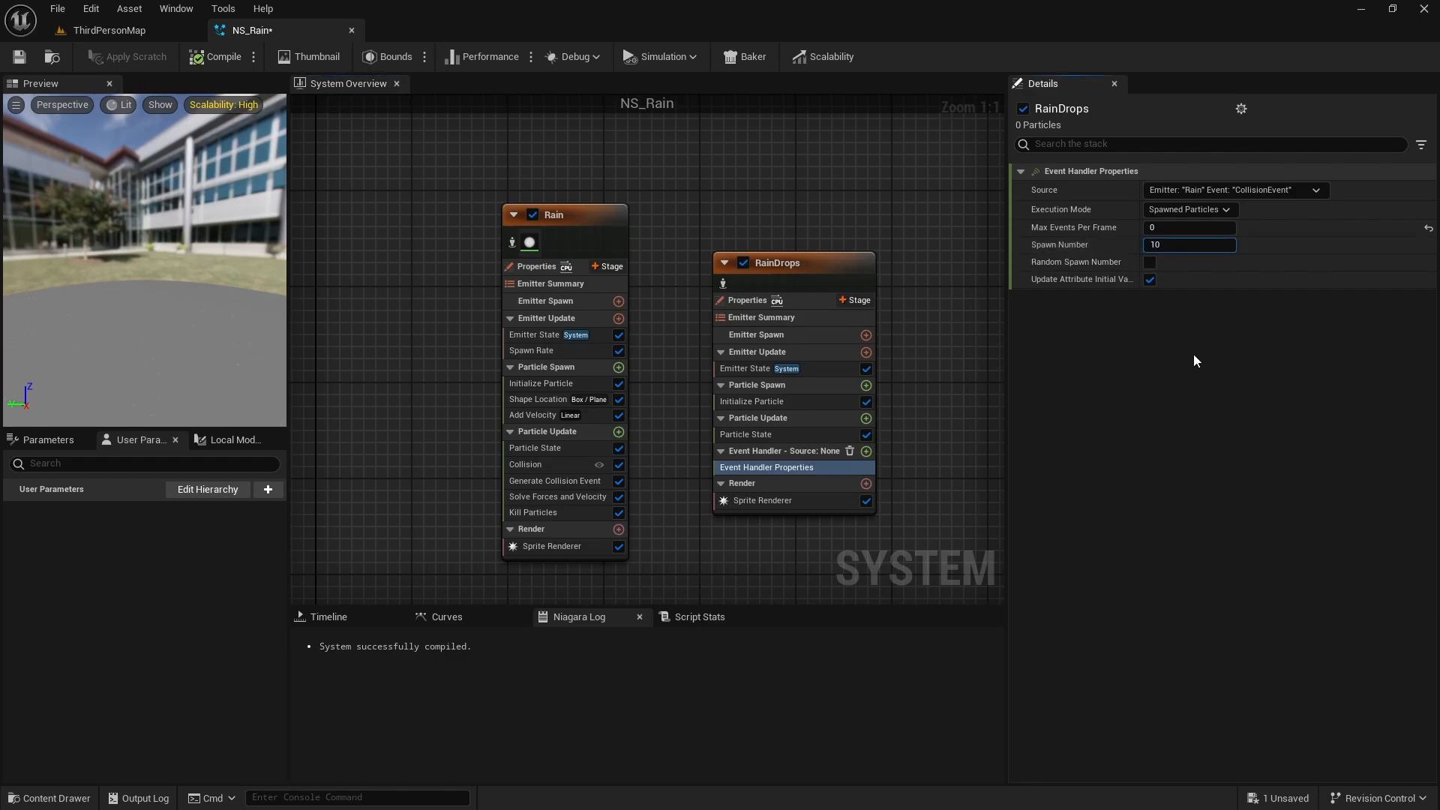
key(Return)
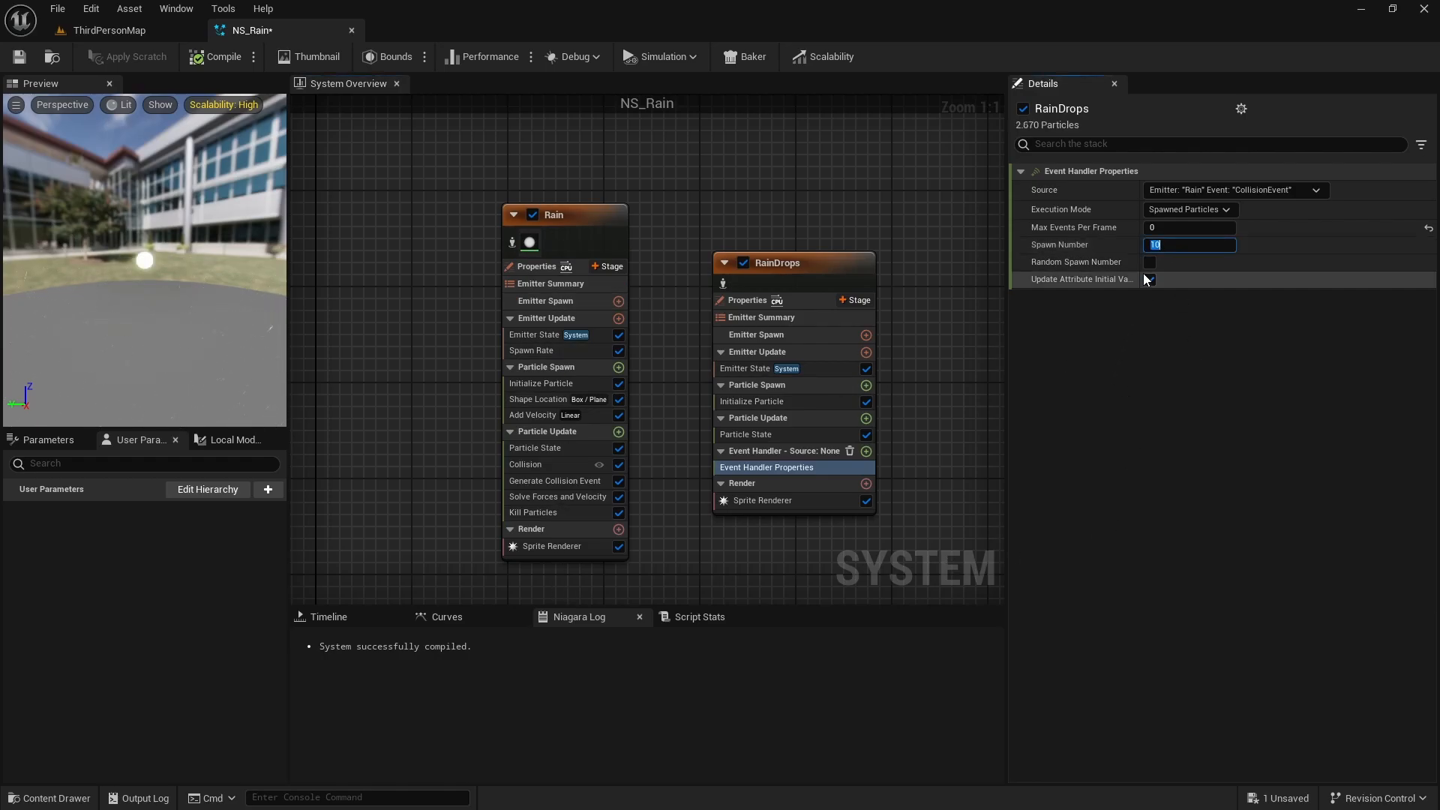
click(710, 243)
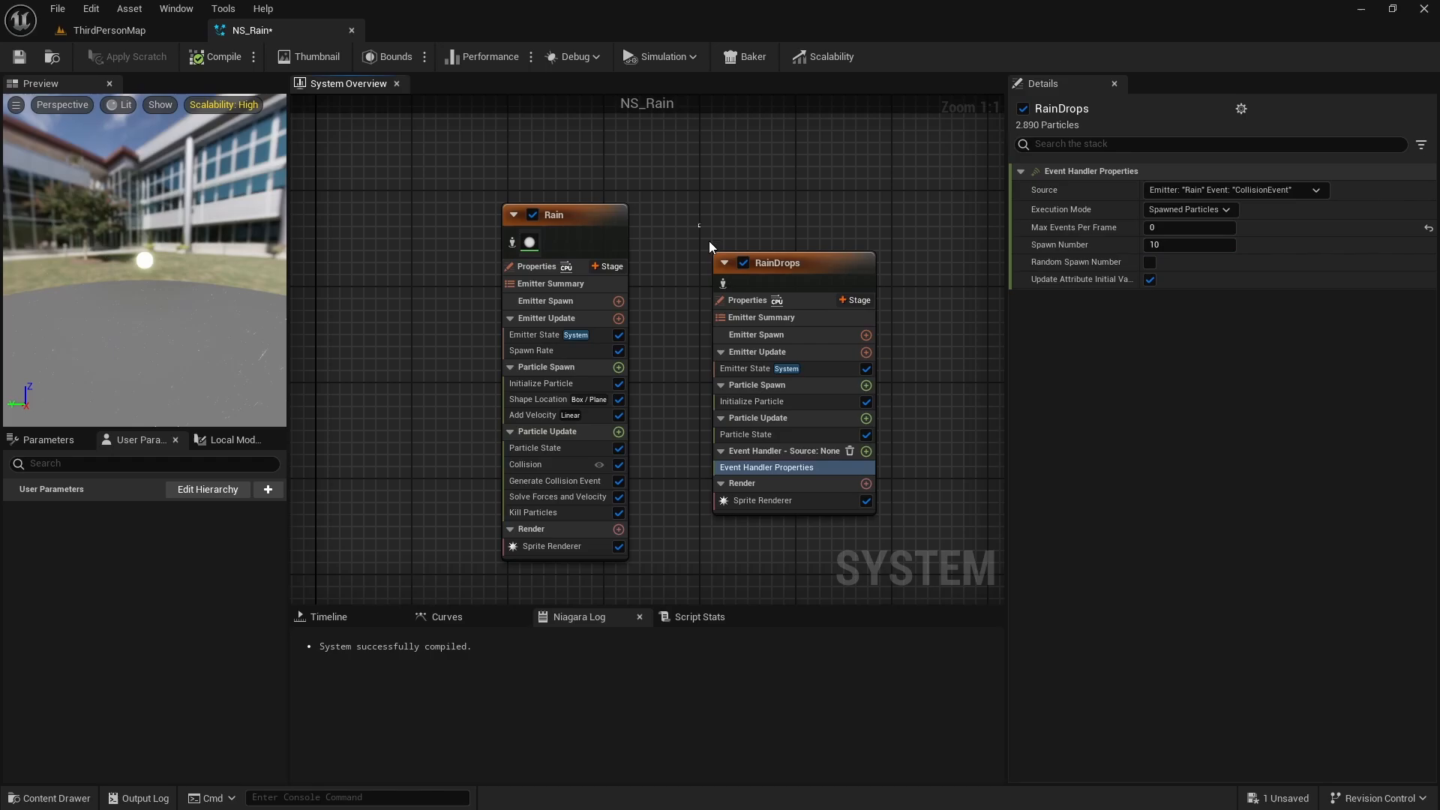
click(908, 534)
click(806, 273)
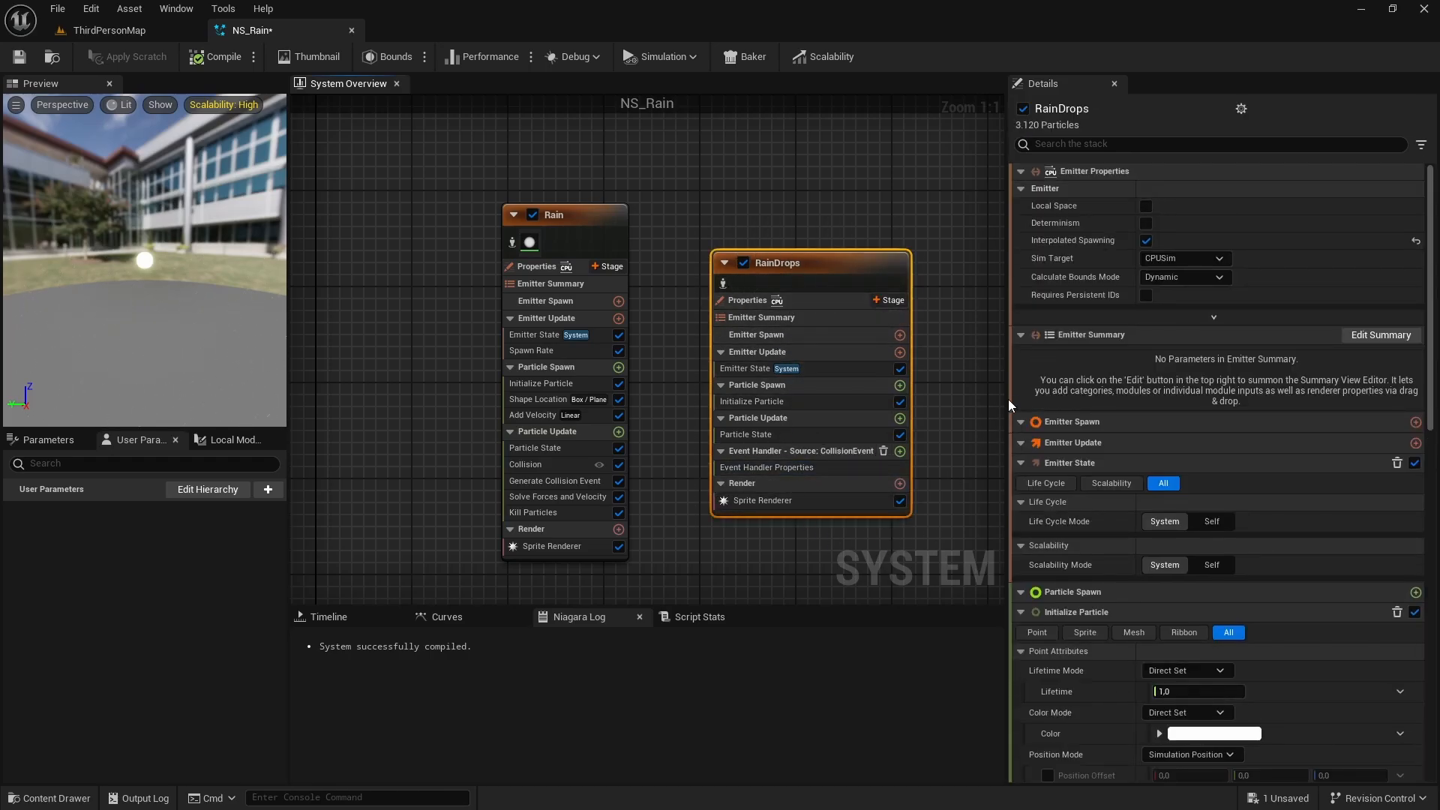
Step: Add a Receive Collision Event module to the RainDrops emitter's event handler
click(766, 467)
right_drag(690, 215, 637, 201)
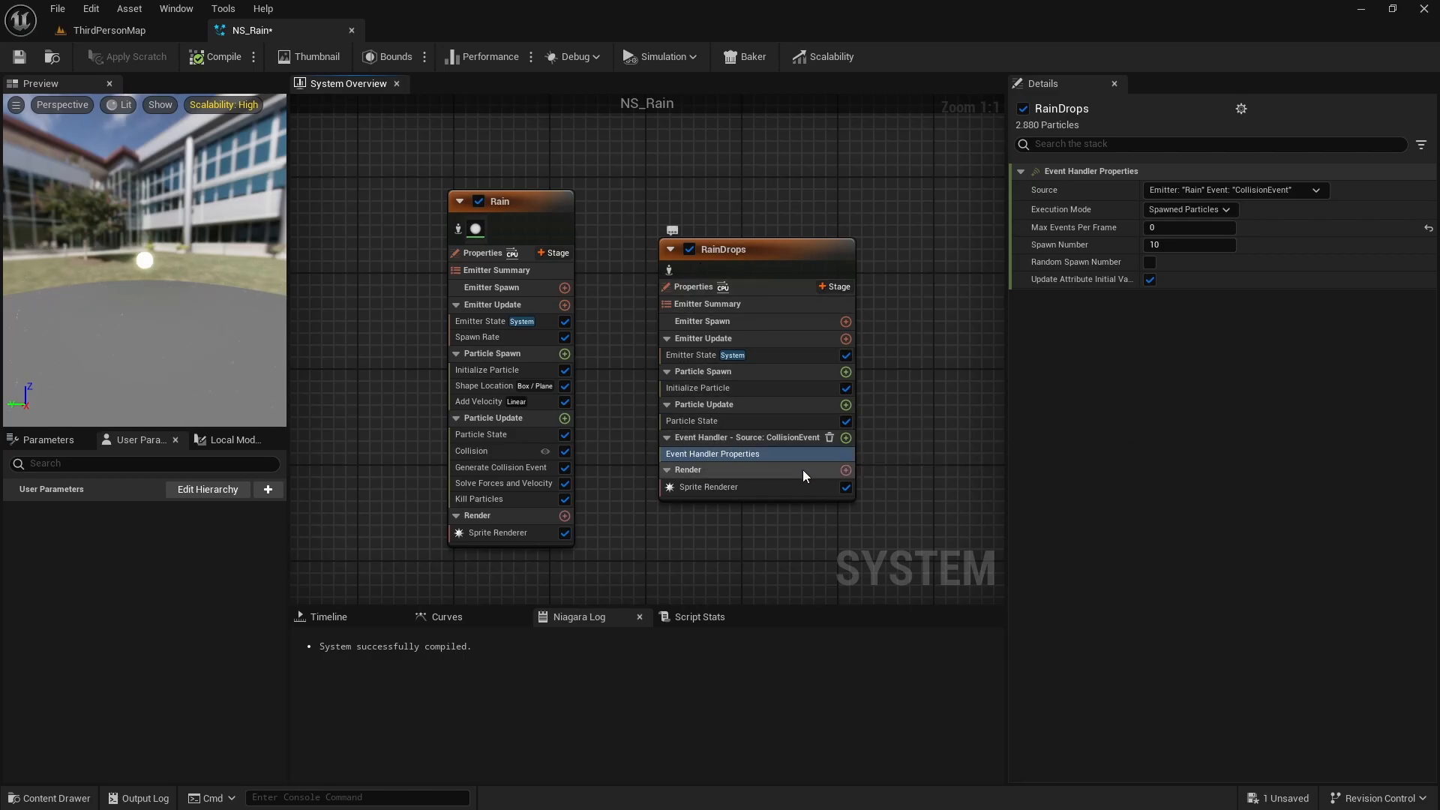
click(846, 438)
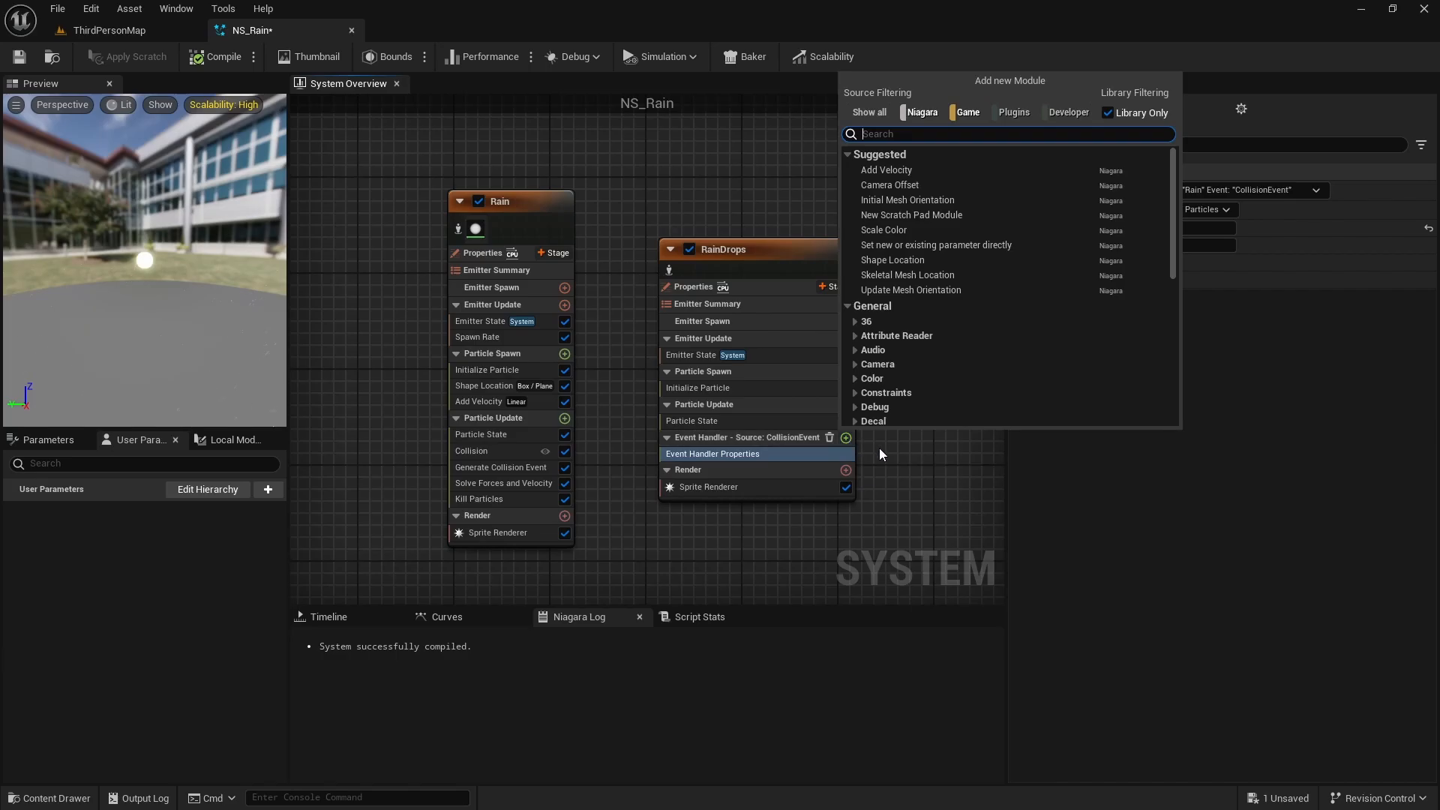
text(Rece)
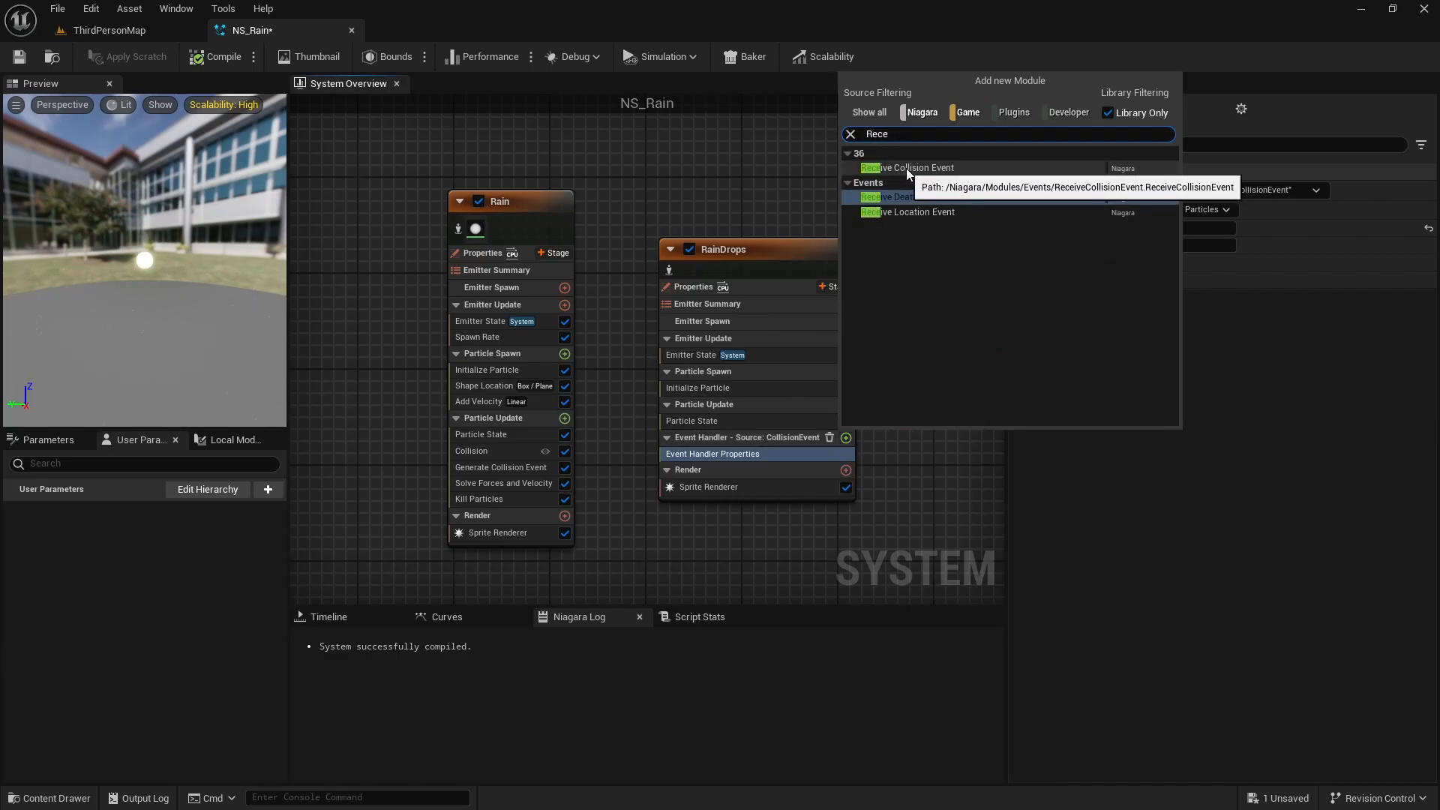
click(926, 169)
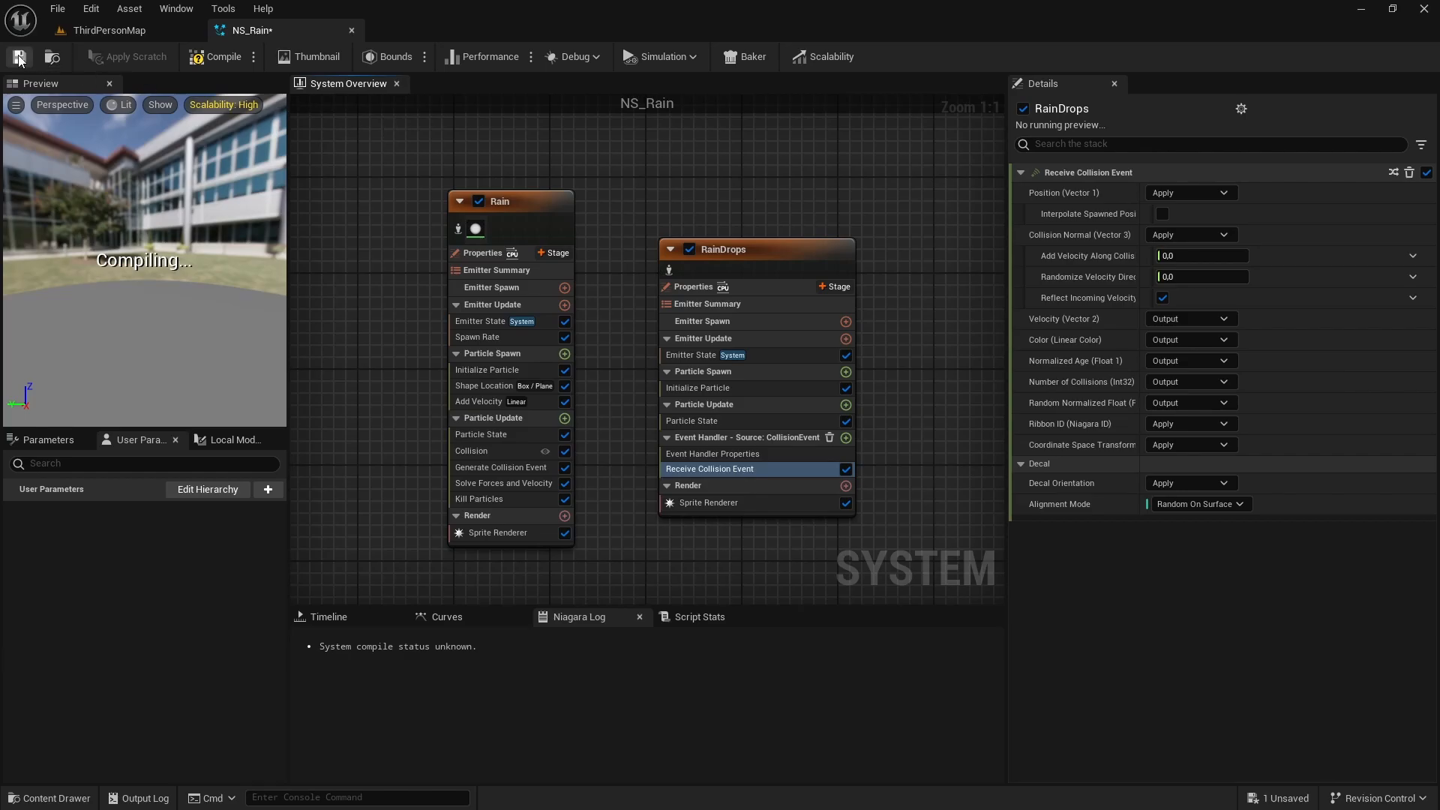
Step: Save the NS_Rain system and examine the particles spawned by rain collisions in ThirdPersonMap
click(19, 58)
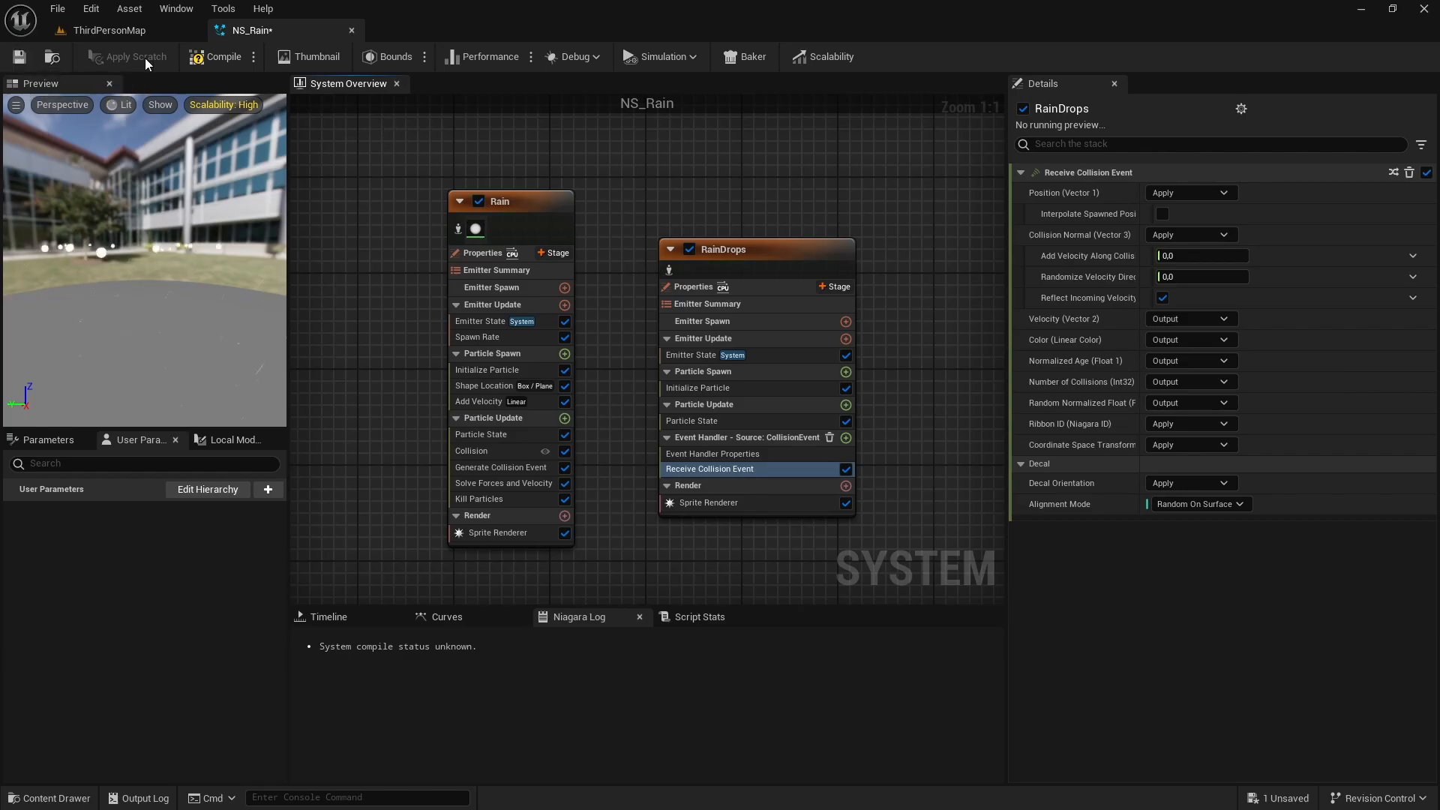
click(112, 33)
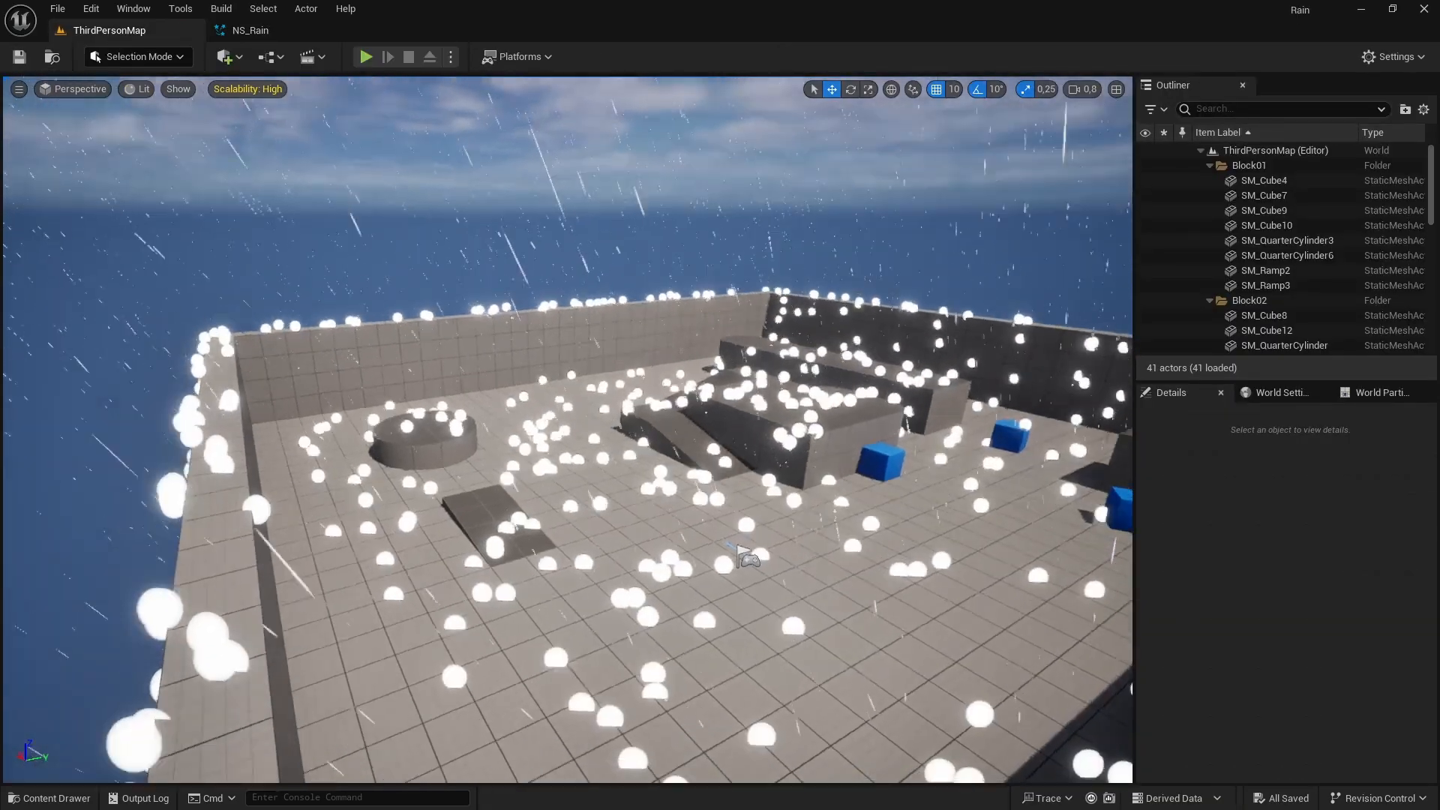
right_drag(567, 429, 517, 473)
key(w)
right_drag(567, 429, 684, 501)
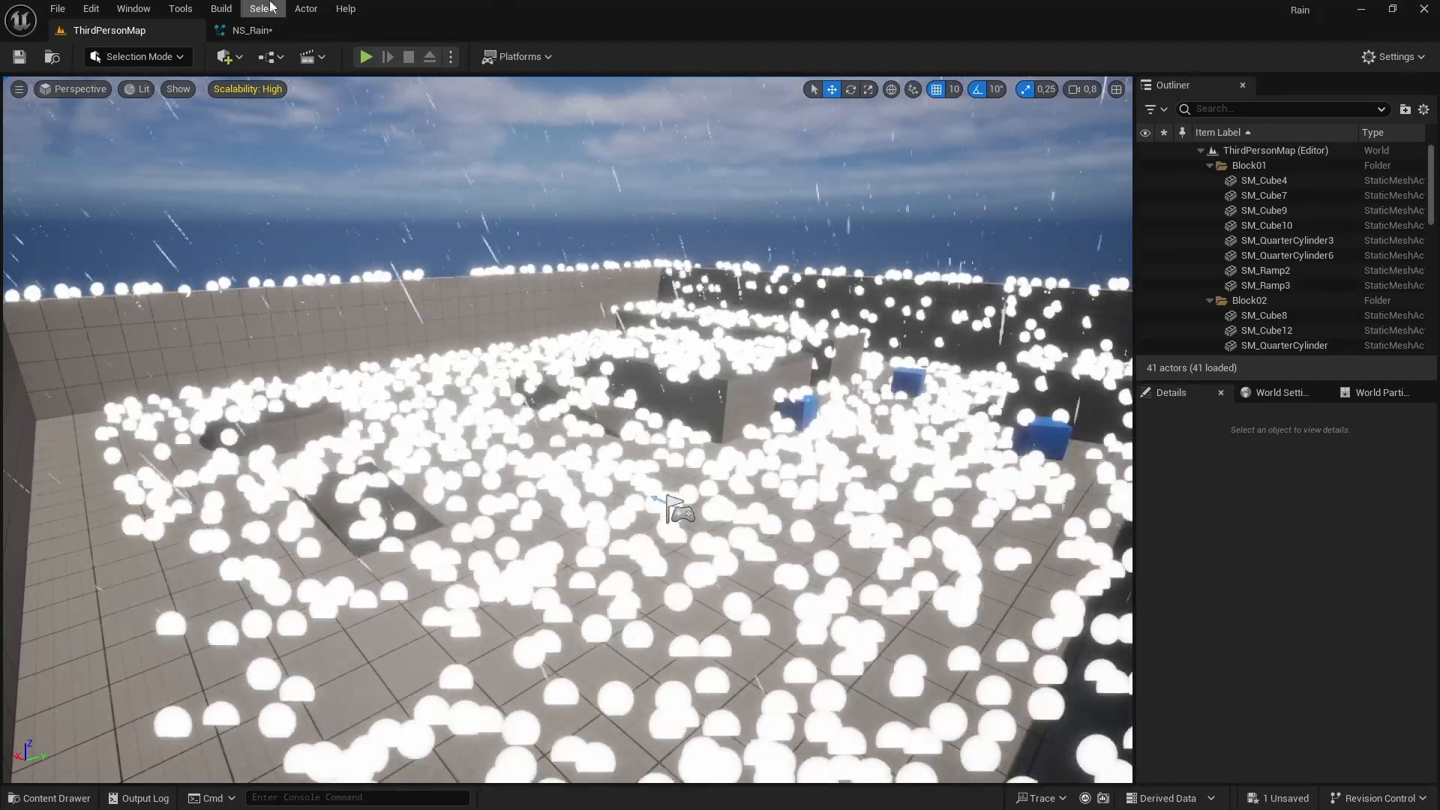
Step: Set the RainDrops sprite size mode to Random Non-Uniform, with minimum 0.2 by 2.0 and maximum 0.7 by 3.0
click(255, 31)
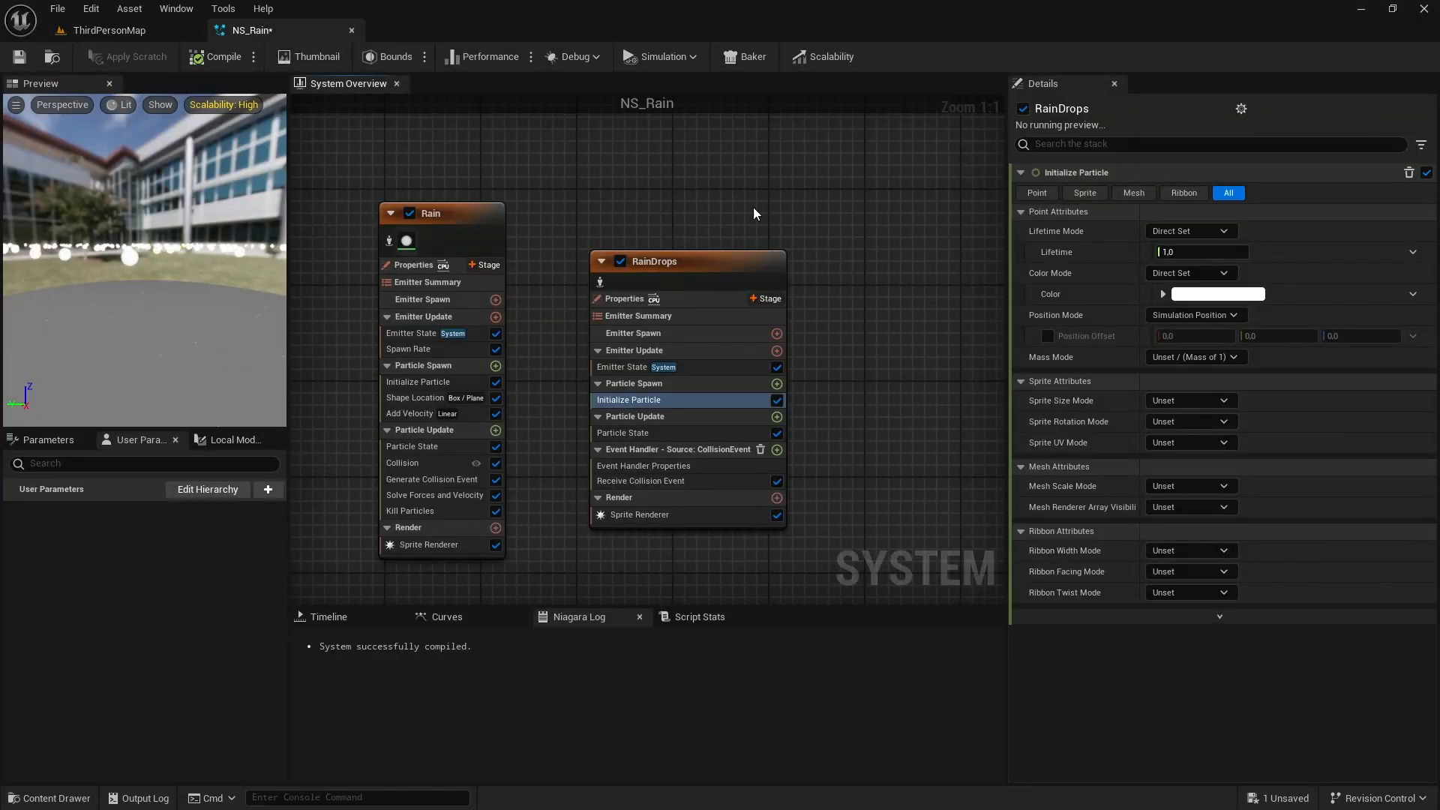
click(633, 401)
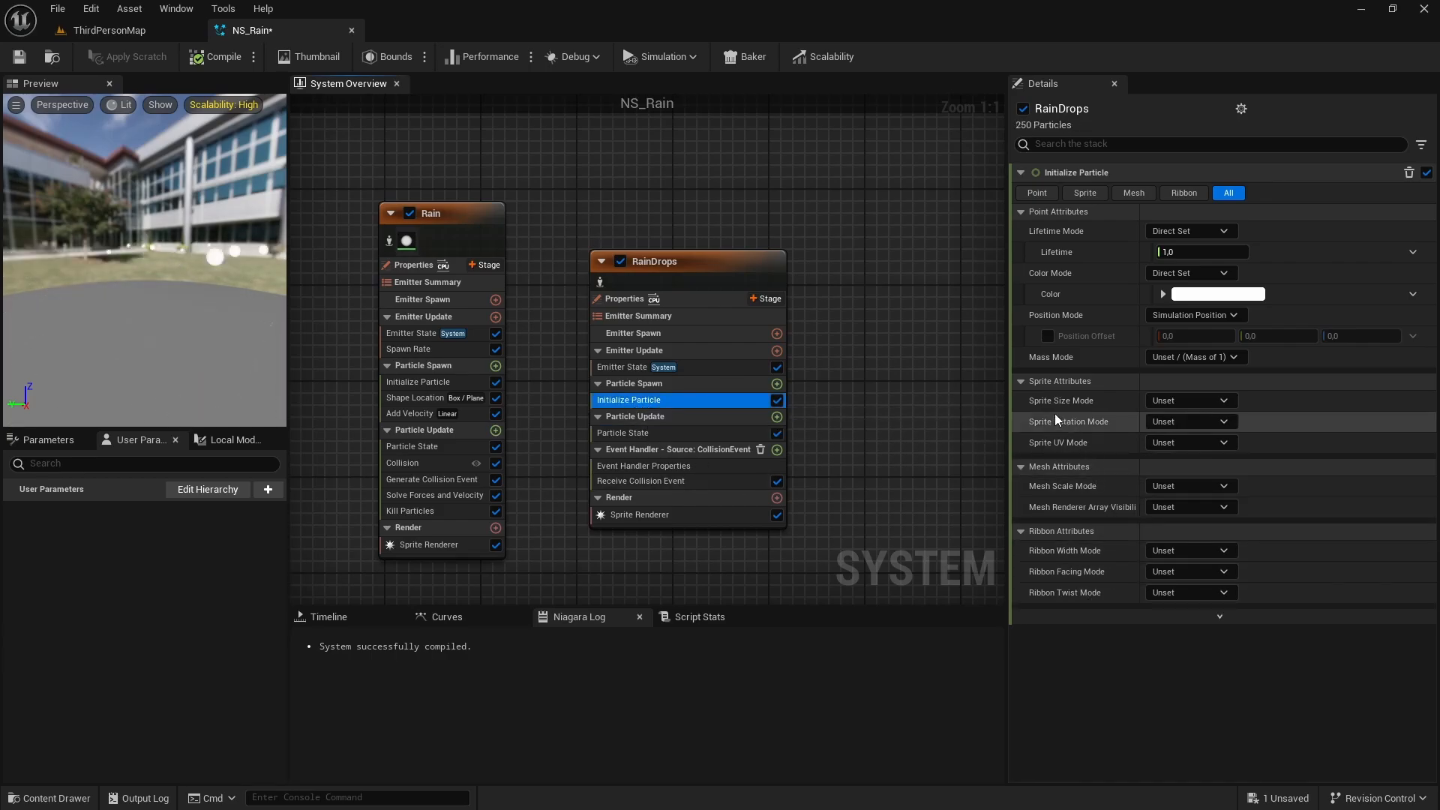
click(1174, 401)
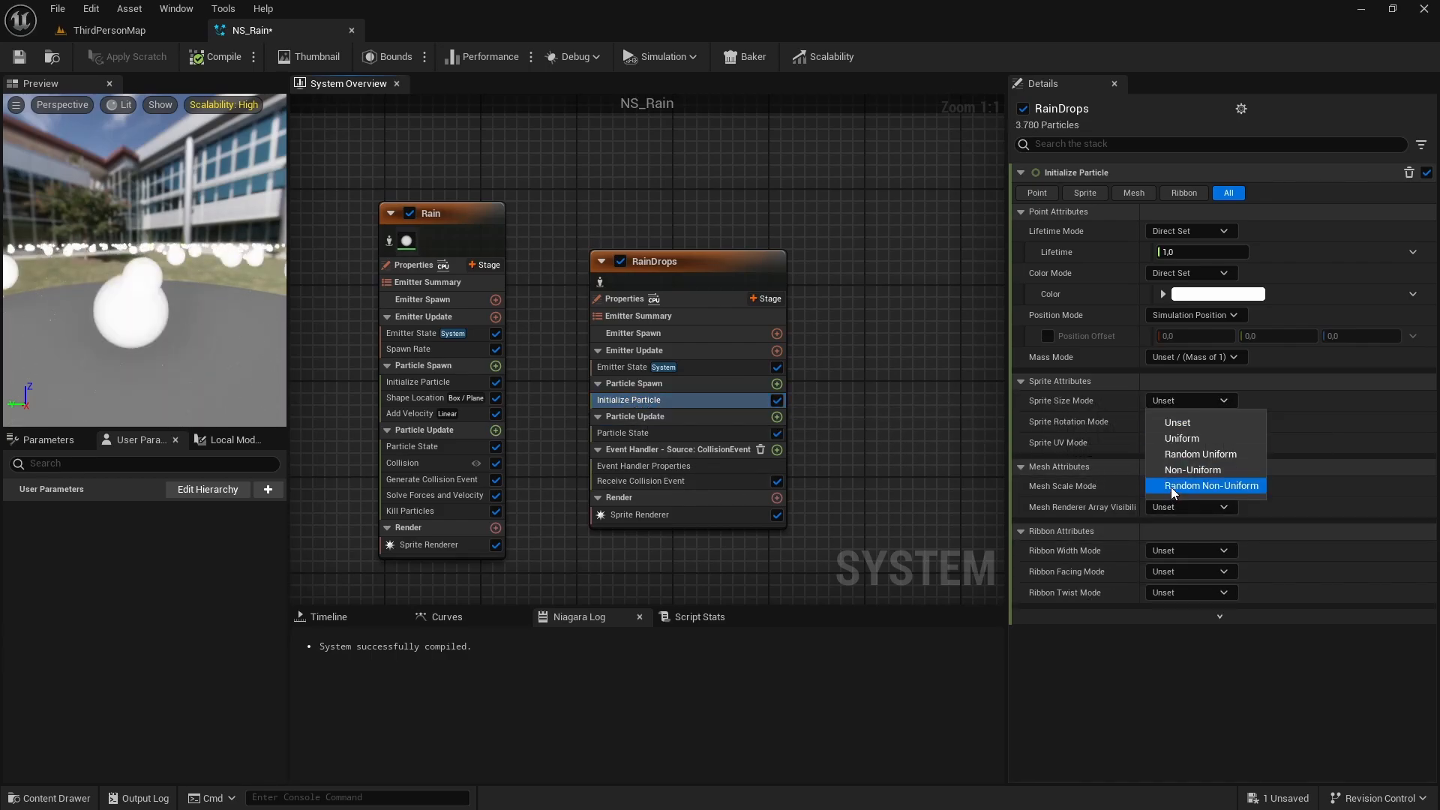
click(1227, 487)
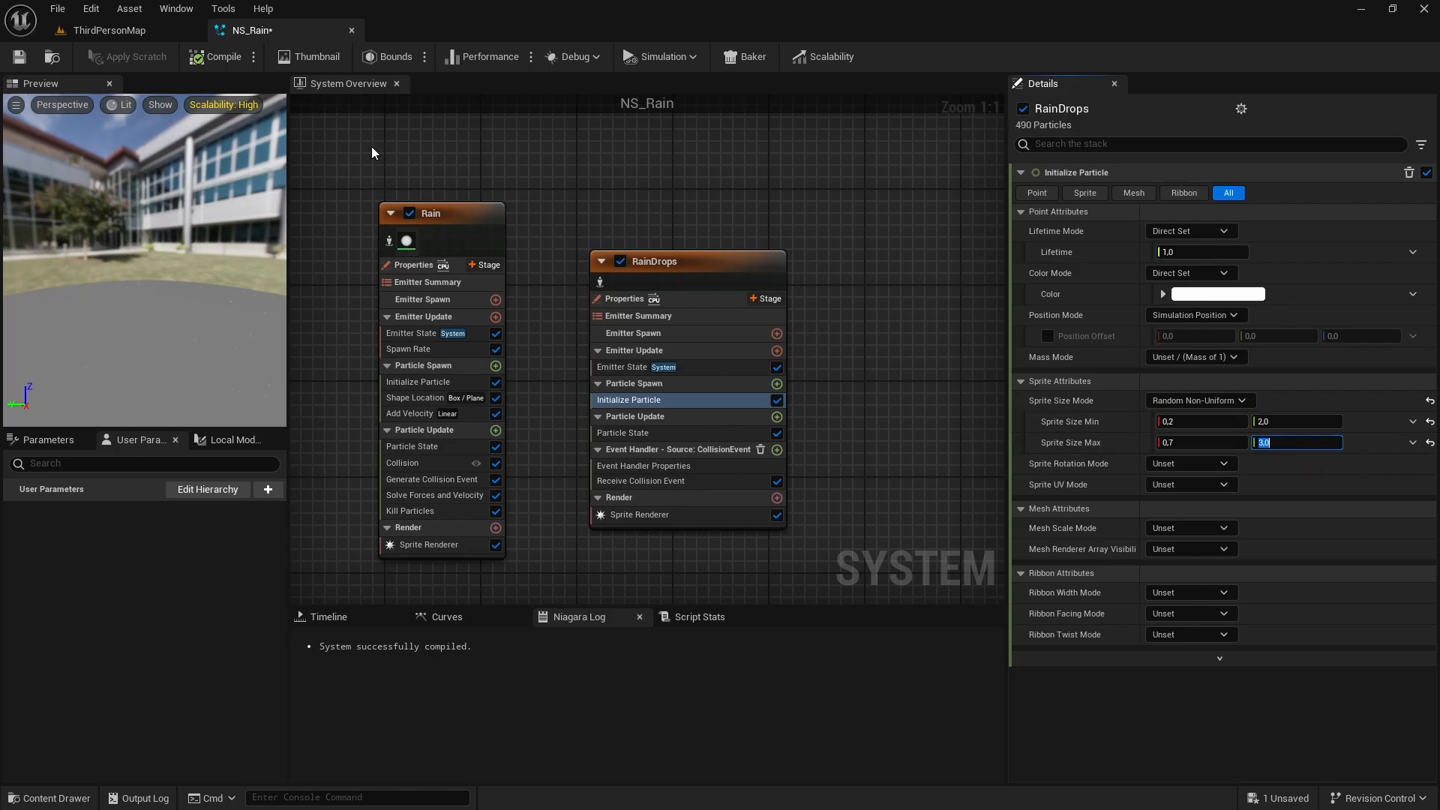
Step: Save the system and inspect the resized splash particles up close at ground level in ThirdPersonMap
click(29, 60)
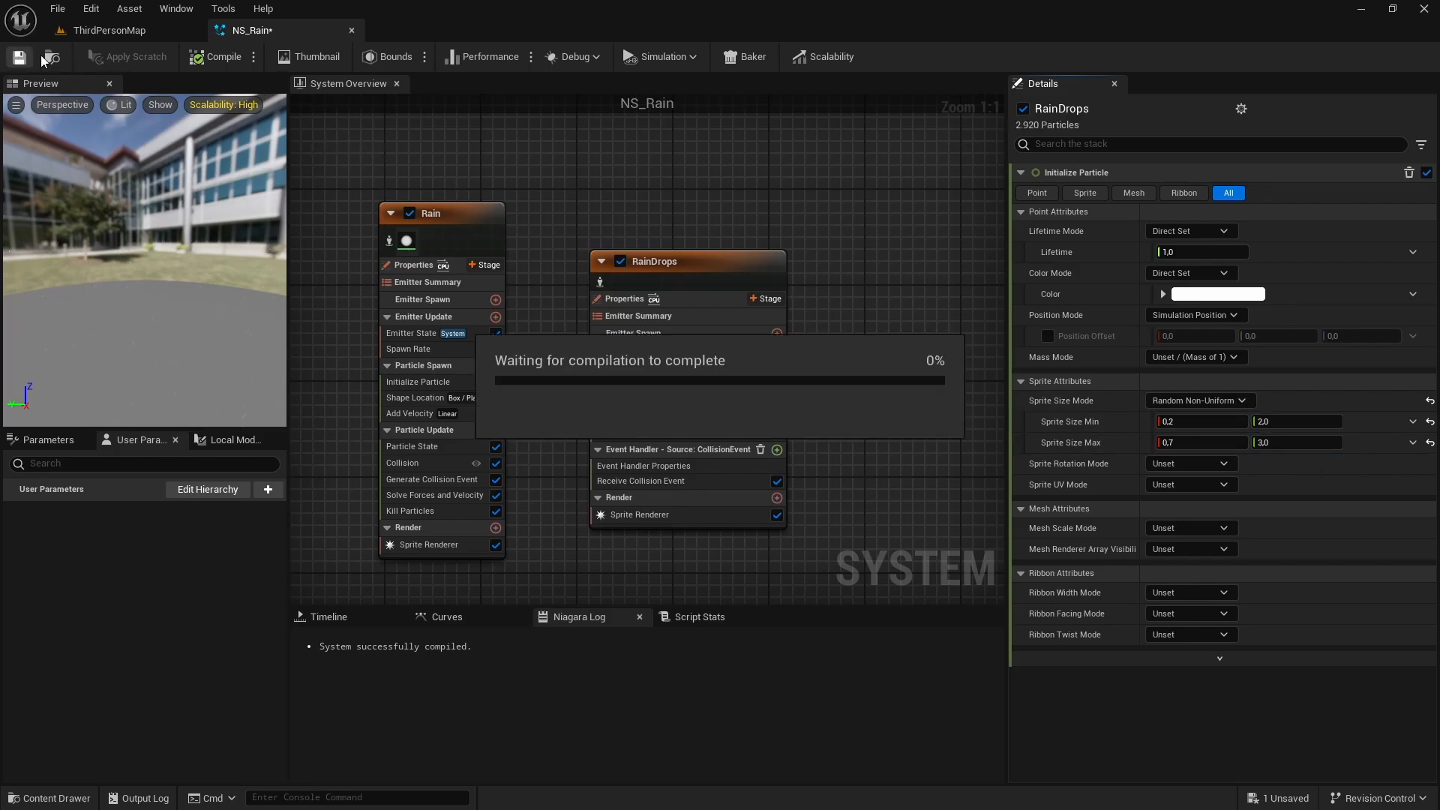
click(96, 30)
key(w)
right_drag(567, 429, 627, 523)
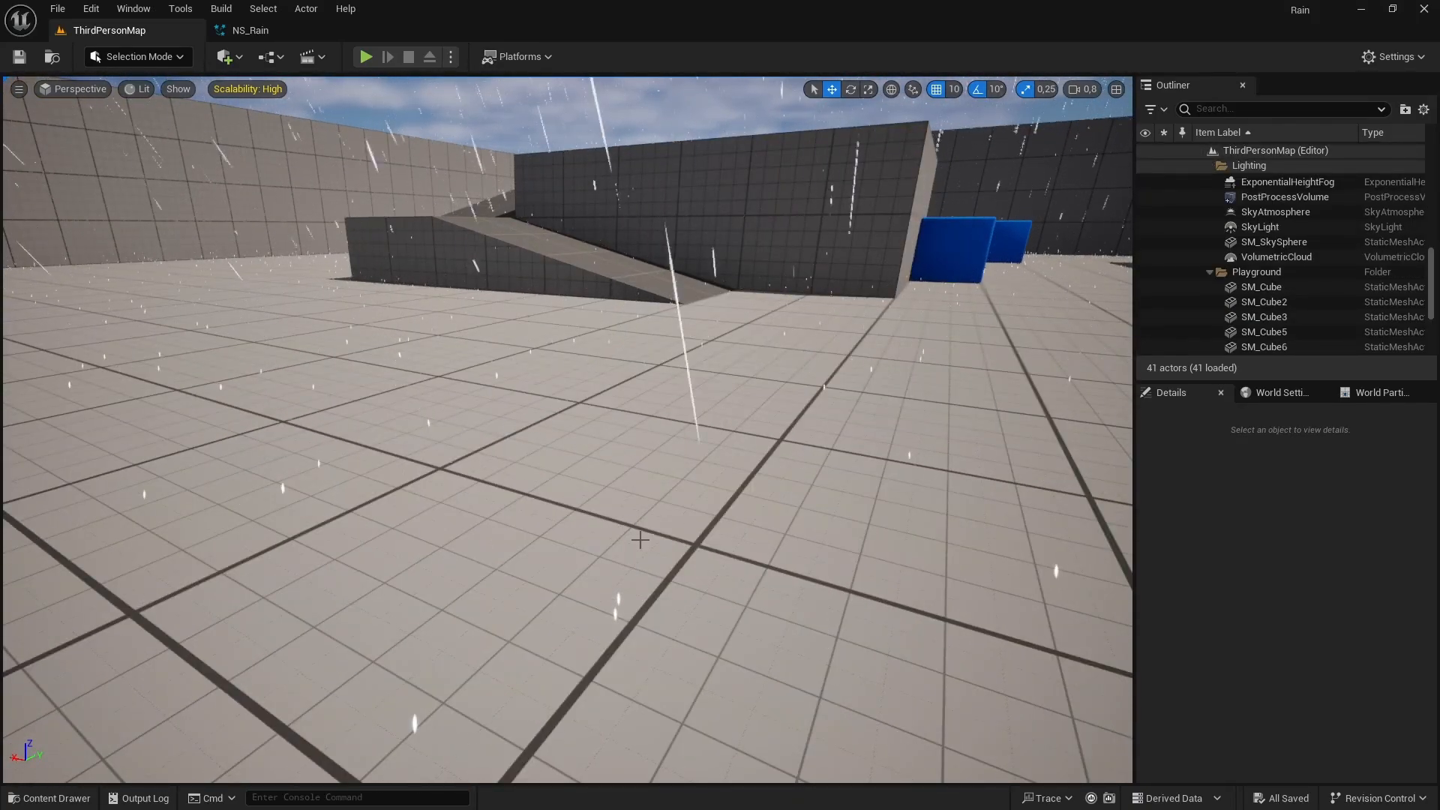
Step: Add an Add Velocity module to the RainDrops emitter's Particle Spawn stage in NS_Rain
click(284, 30)
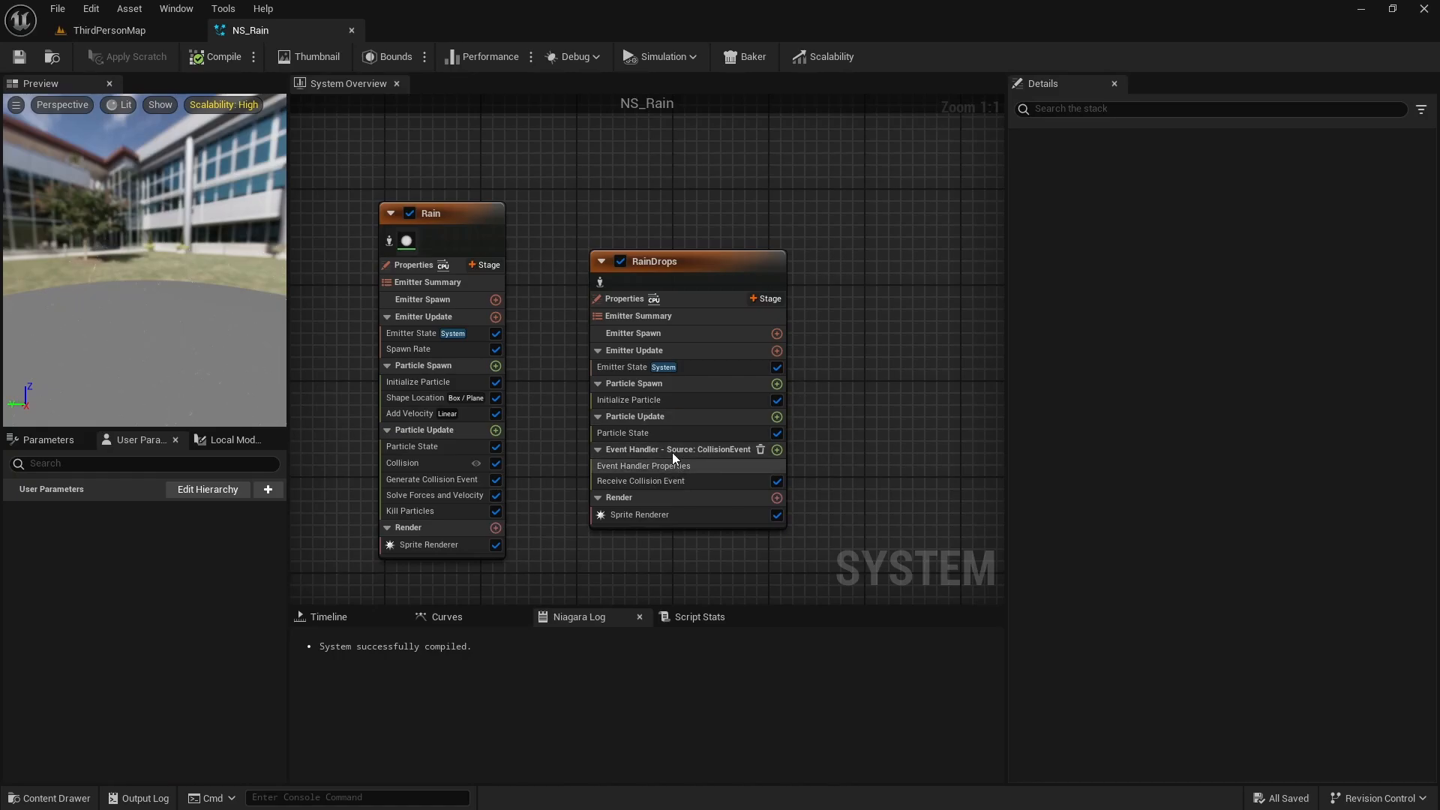
click(777, 383)
text(A)
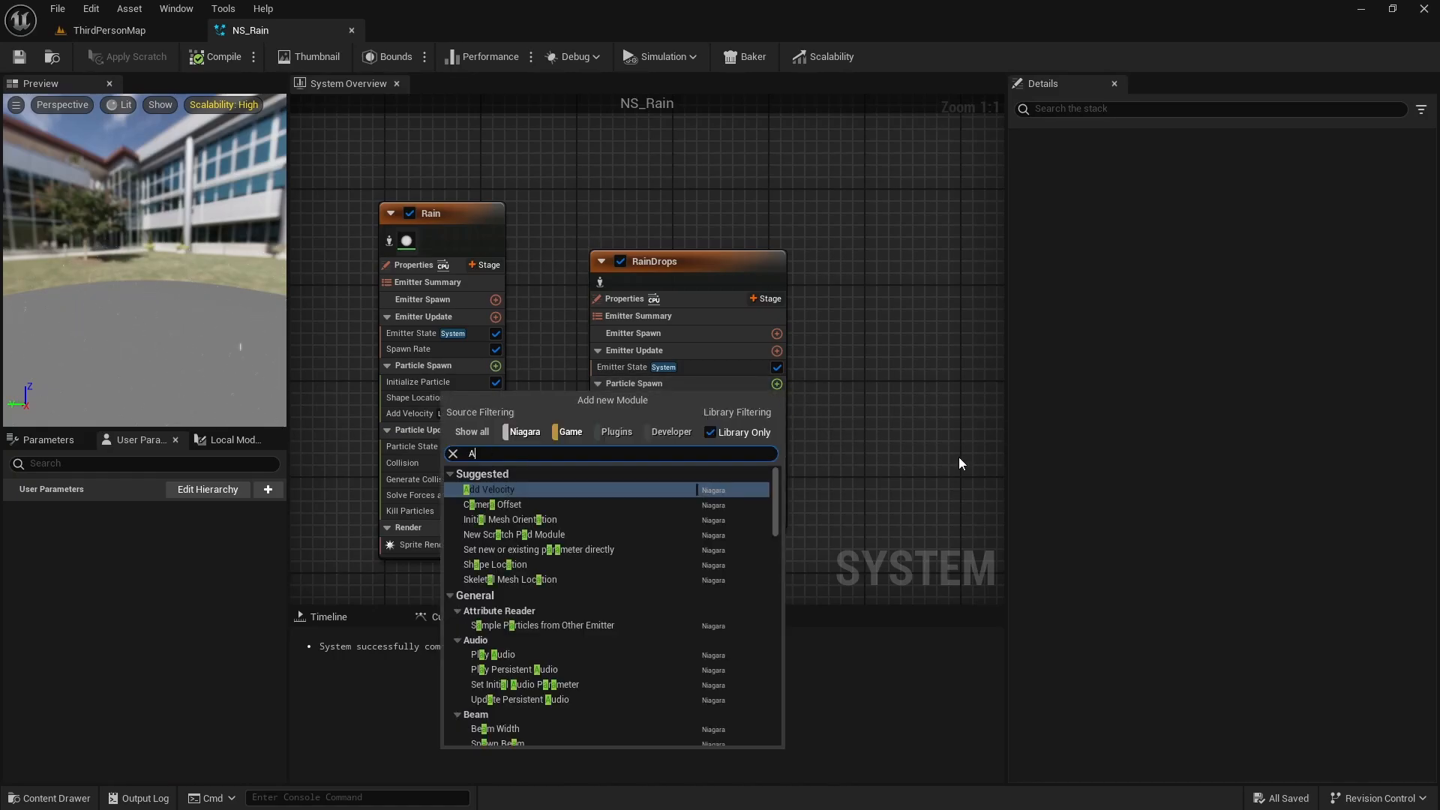
text(dd velo)
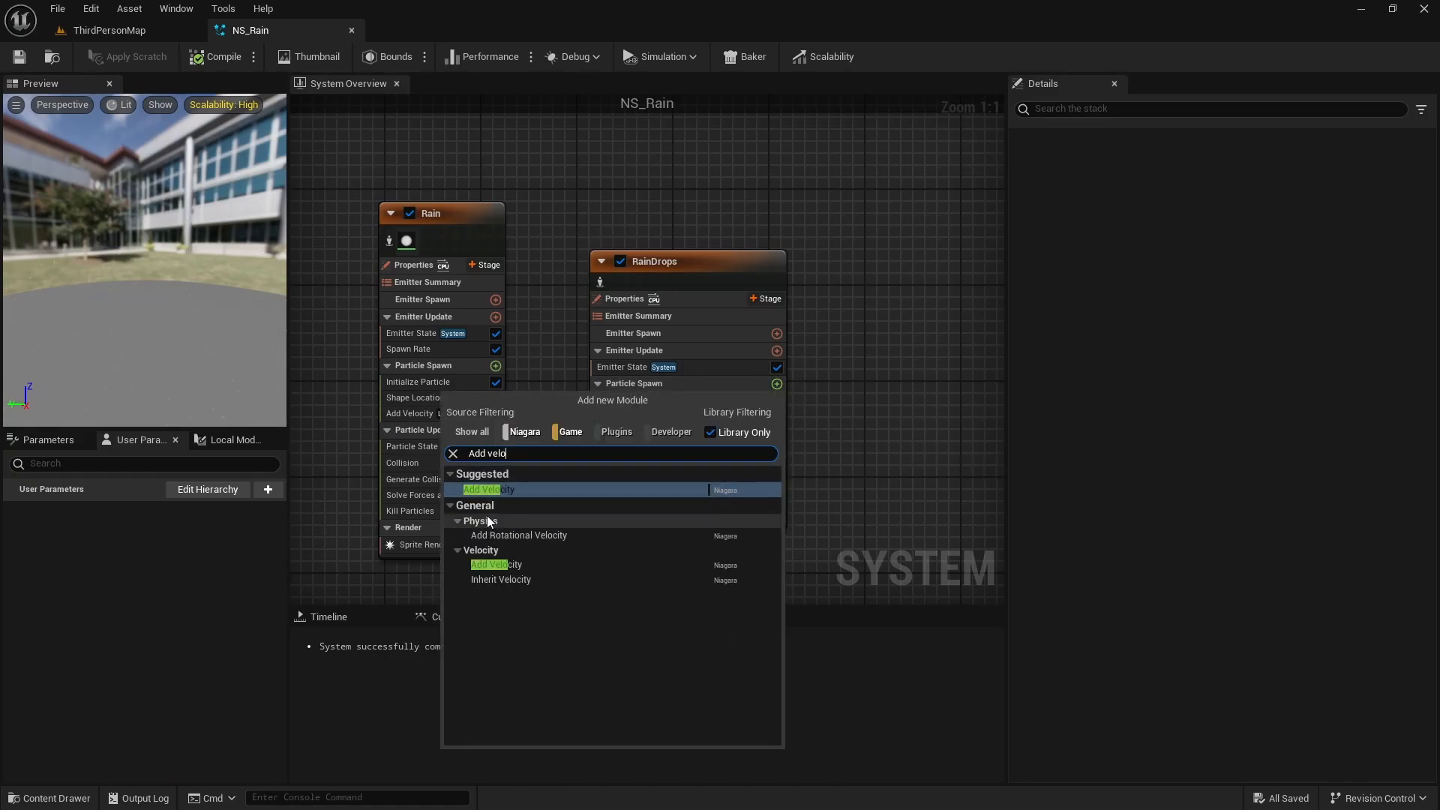
click(495, 490)
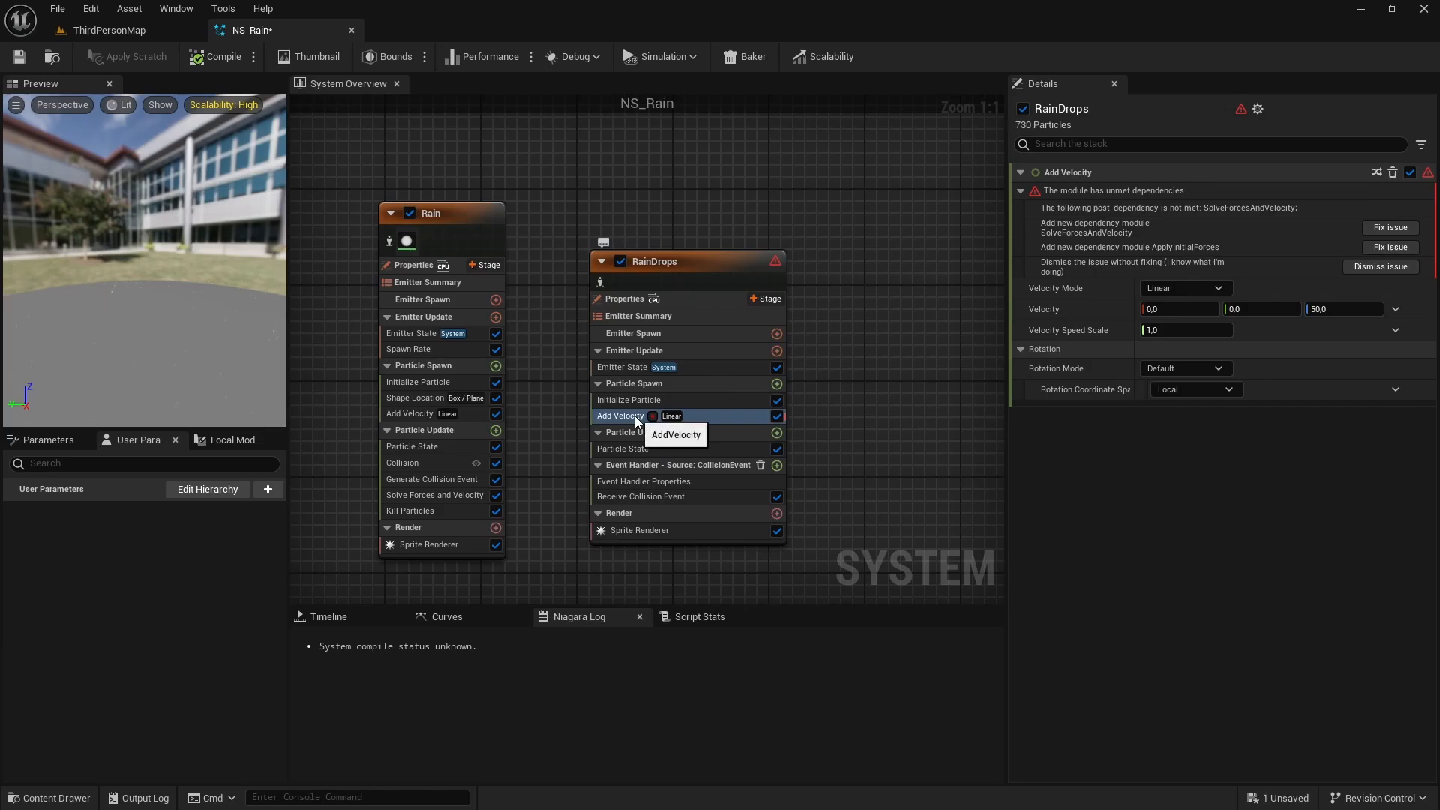
Step: Add a Solve Forces and Velocity module to the RainDrops emitter's Particle Update stage
click(776, 432)
text(S)
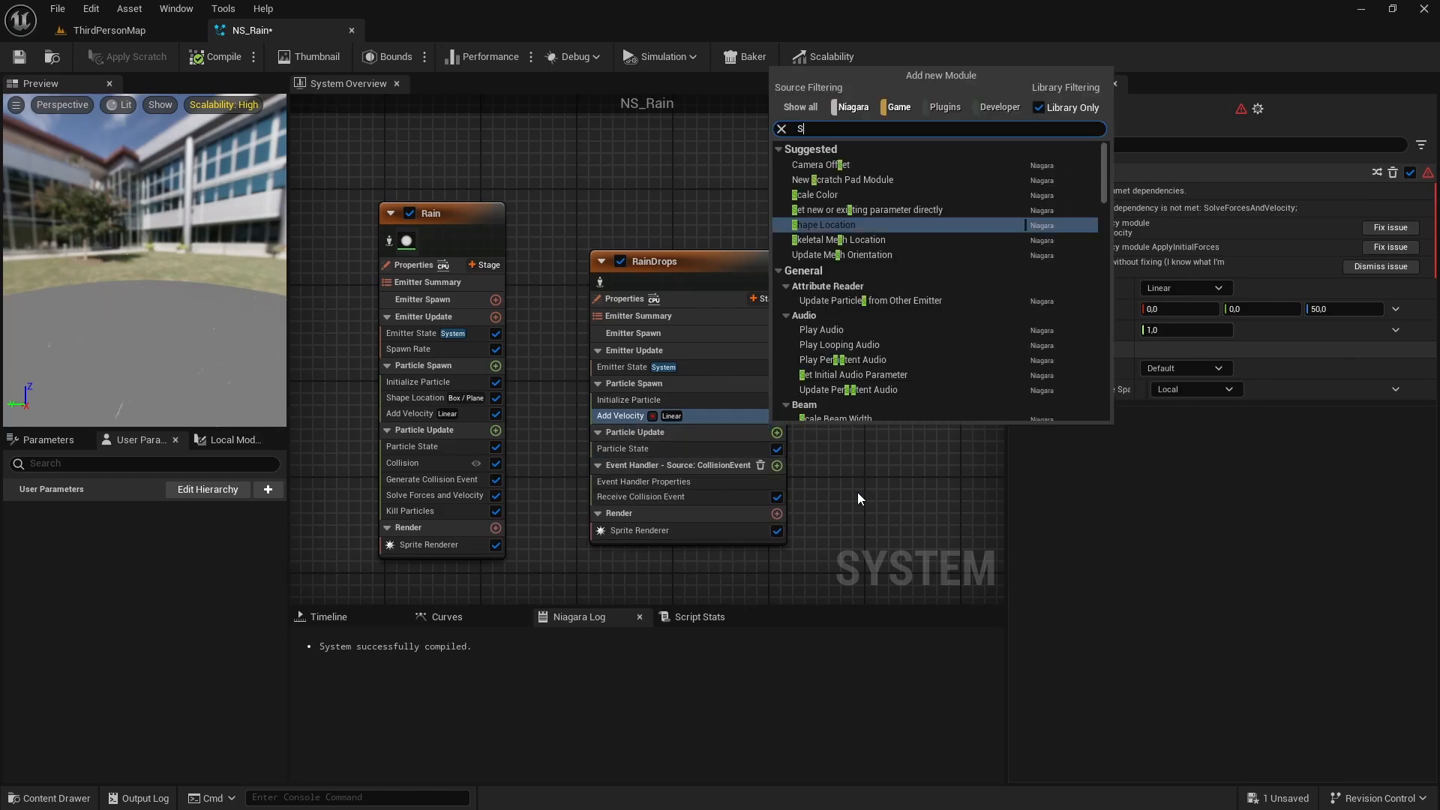
text(olve)
click(855, 163)
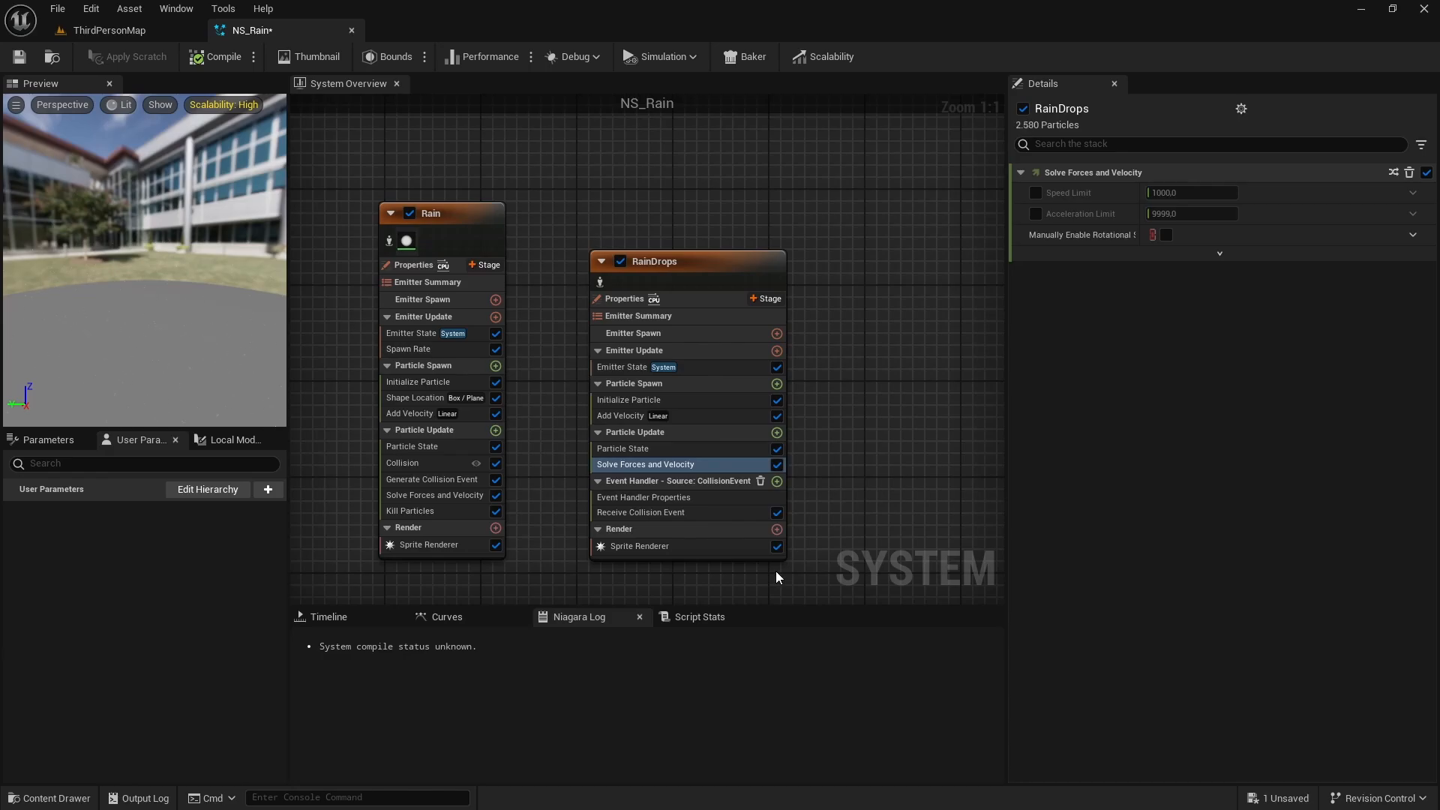
Step: Set RainDrops' Add Velocity to In Cone with speed 100 and cone axis 0, 0, 1, then save and check the splashes in the level
click(611, 420)
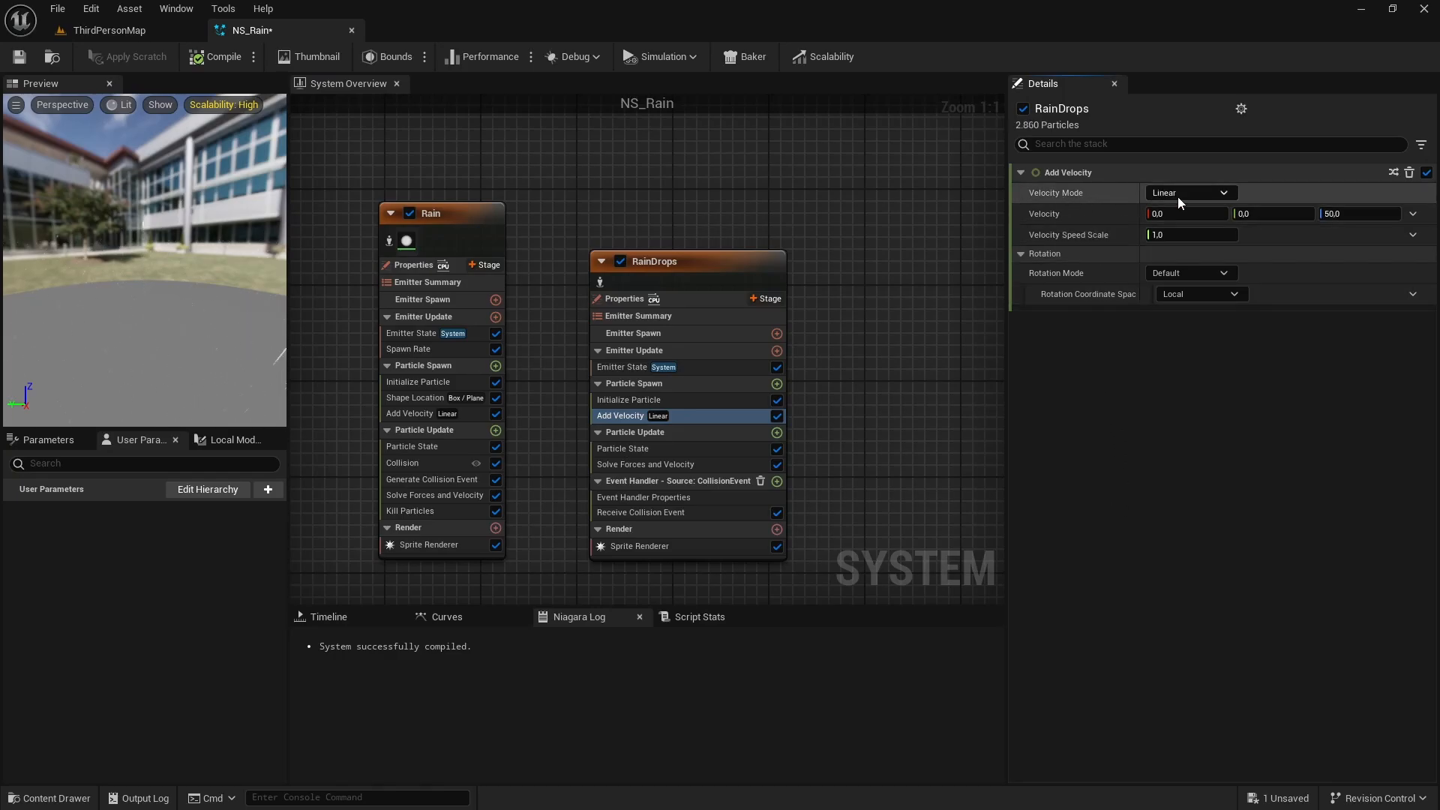
click(1190, 251)
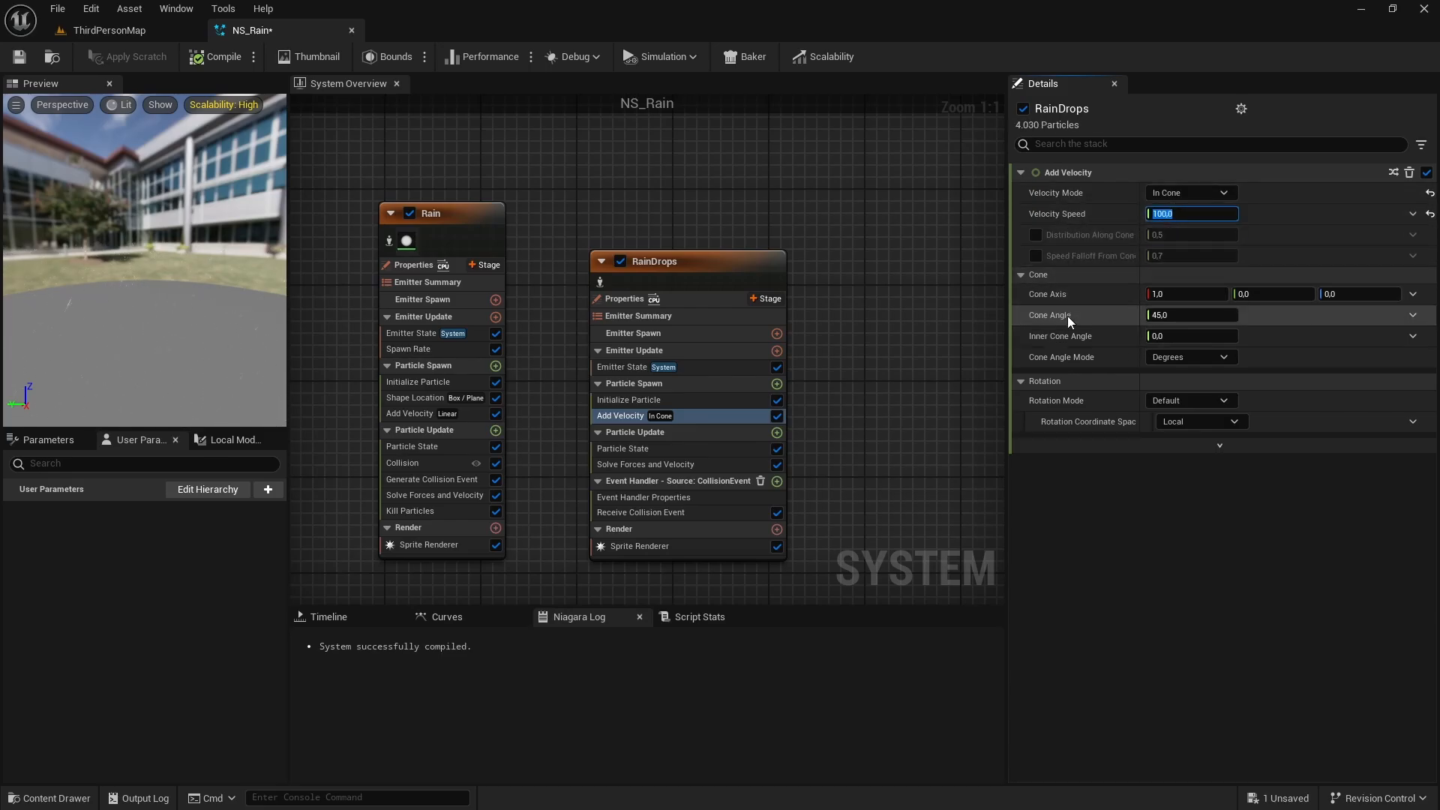
click(1174, 296)
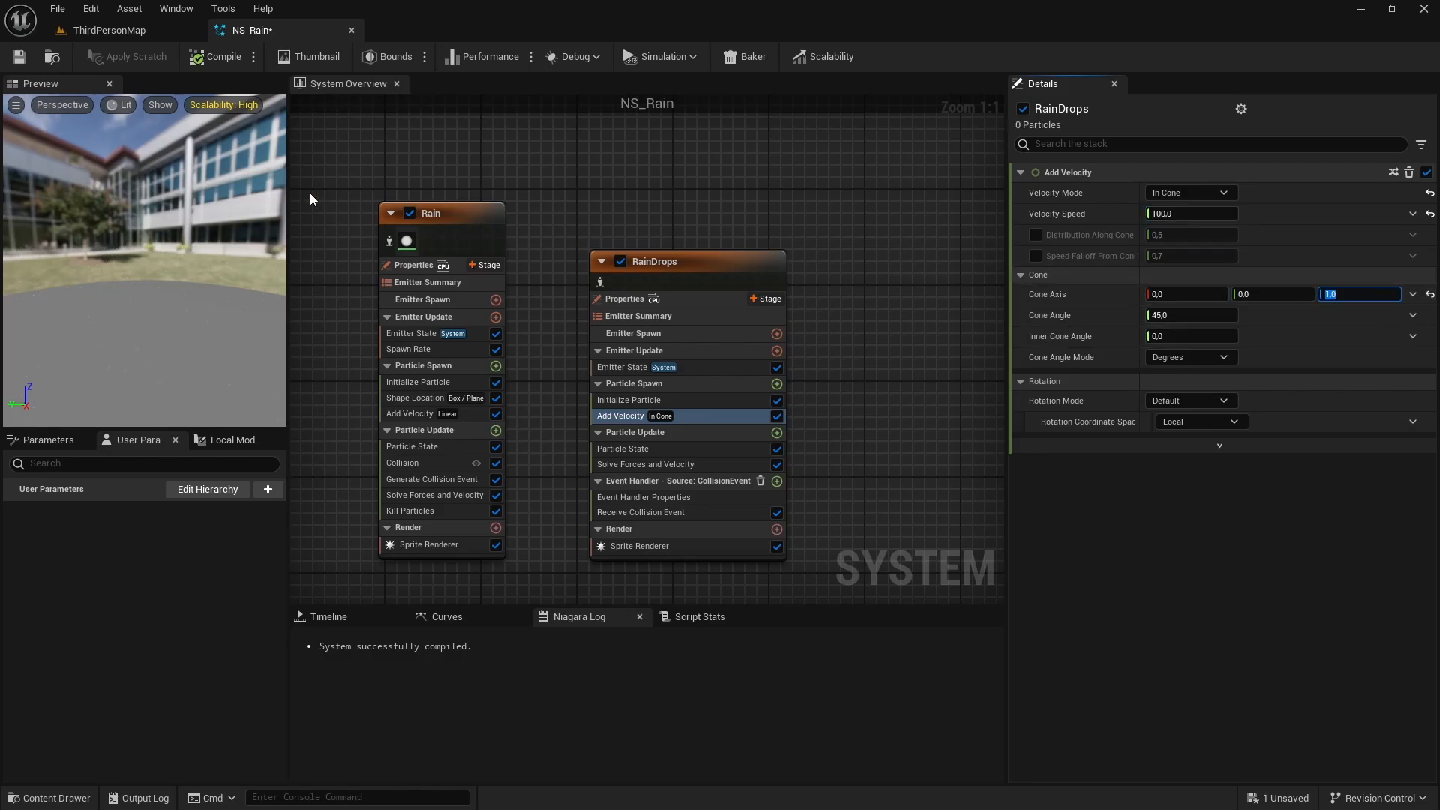
click(20, 60)
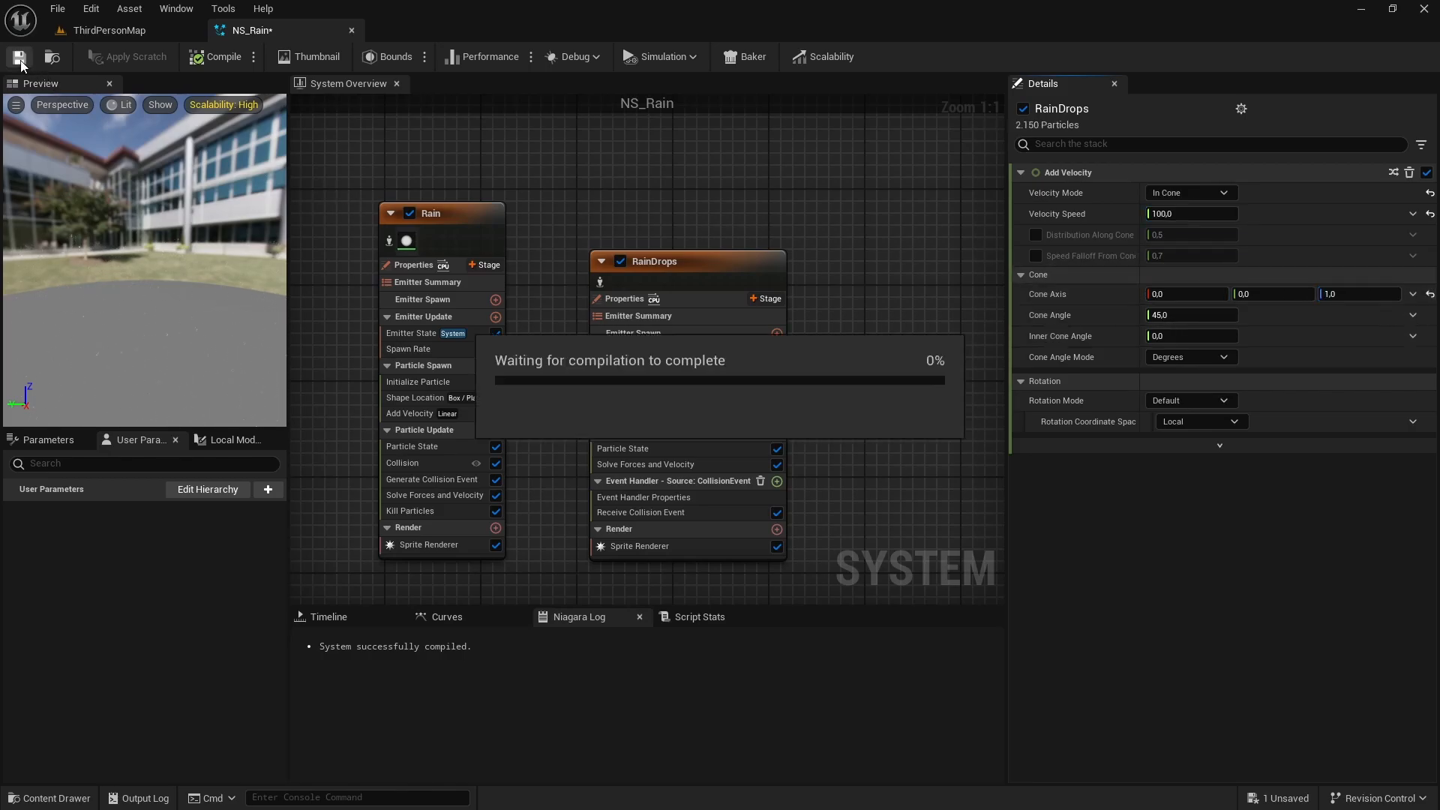
click(102, 34)
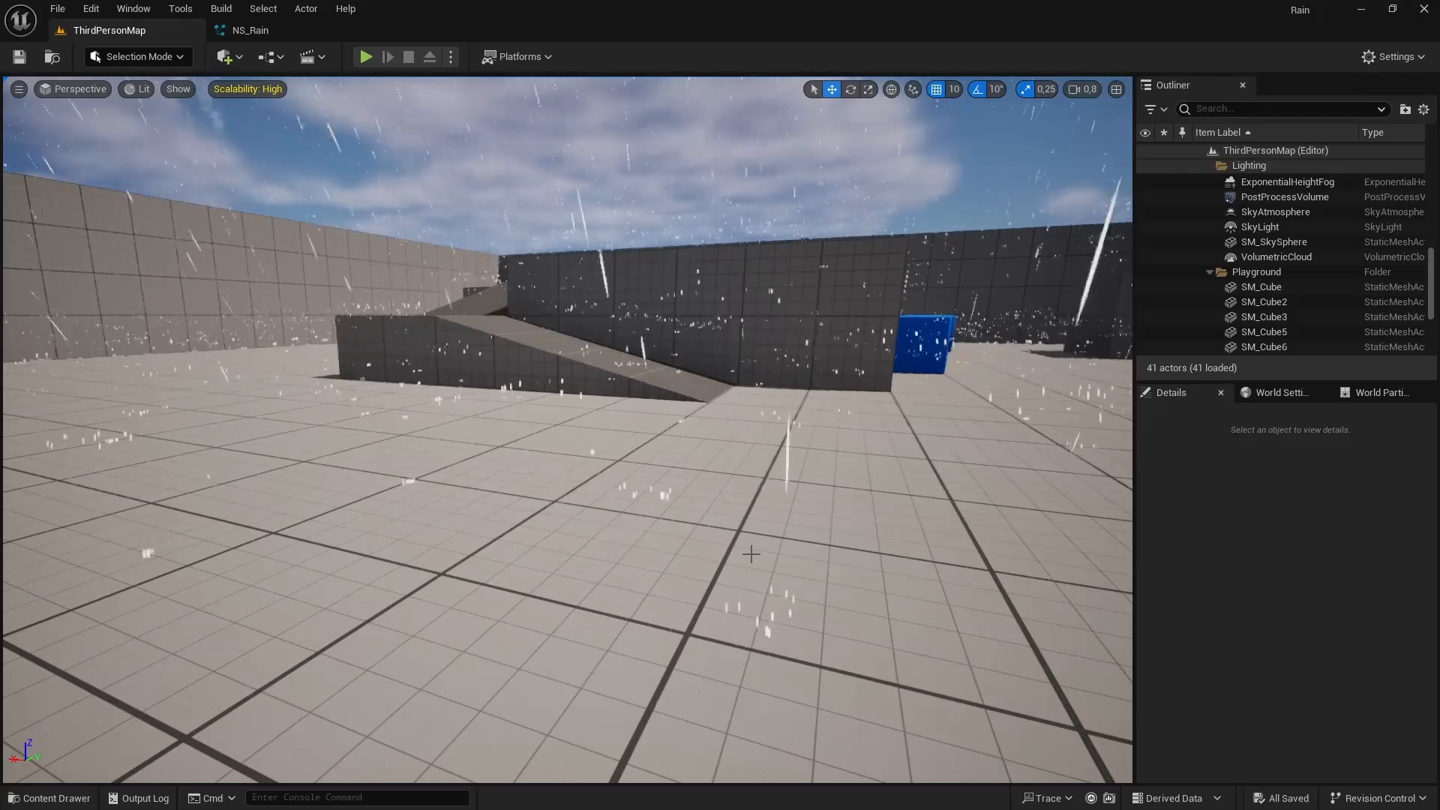
Step: Add a Gravity Force module to RainDrops' Particle Update stage in NS_Rain and set its Z gravity to -480
click(279, 29)
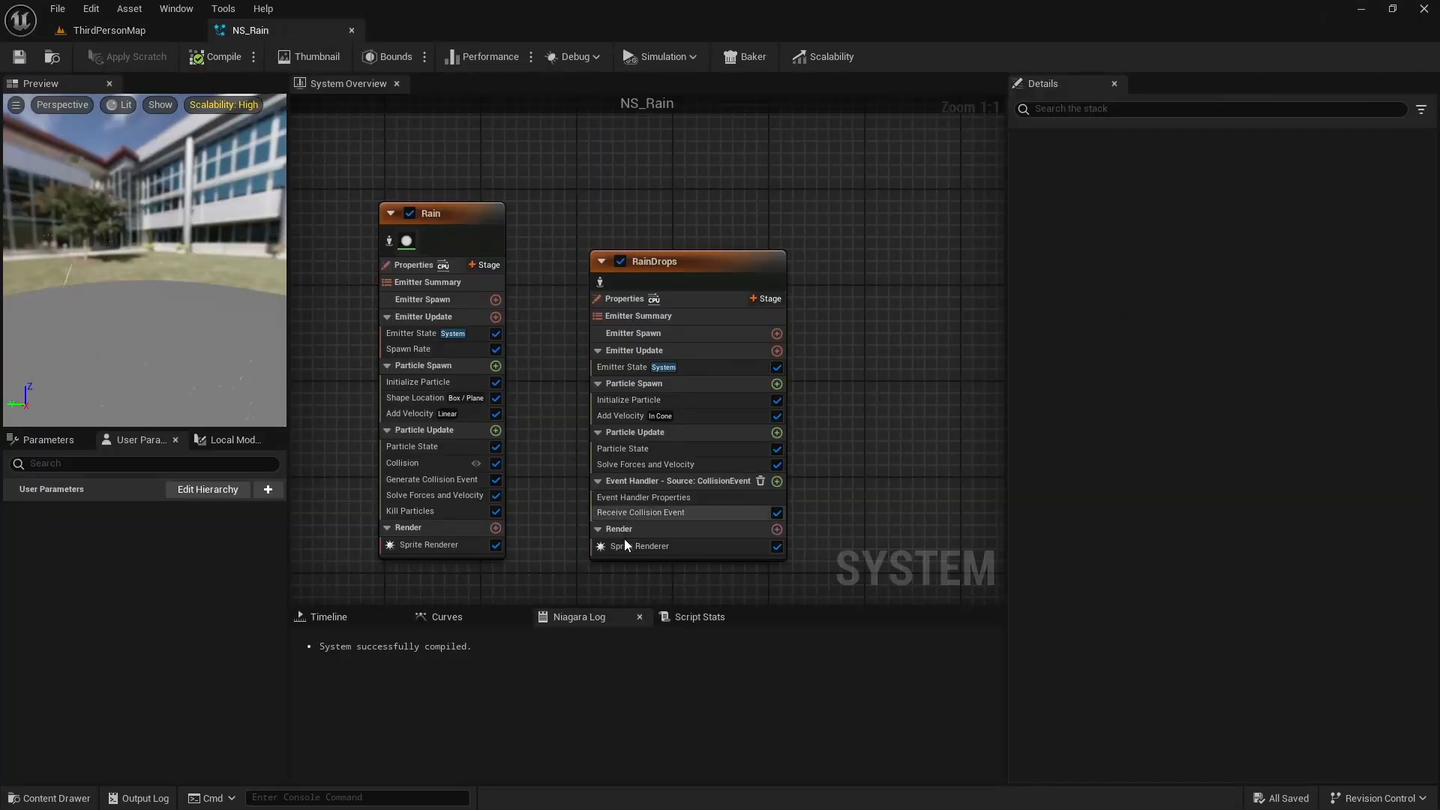
click(777, 433)
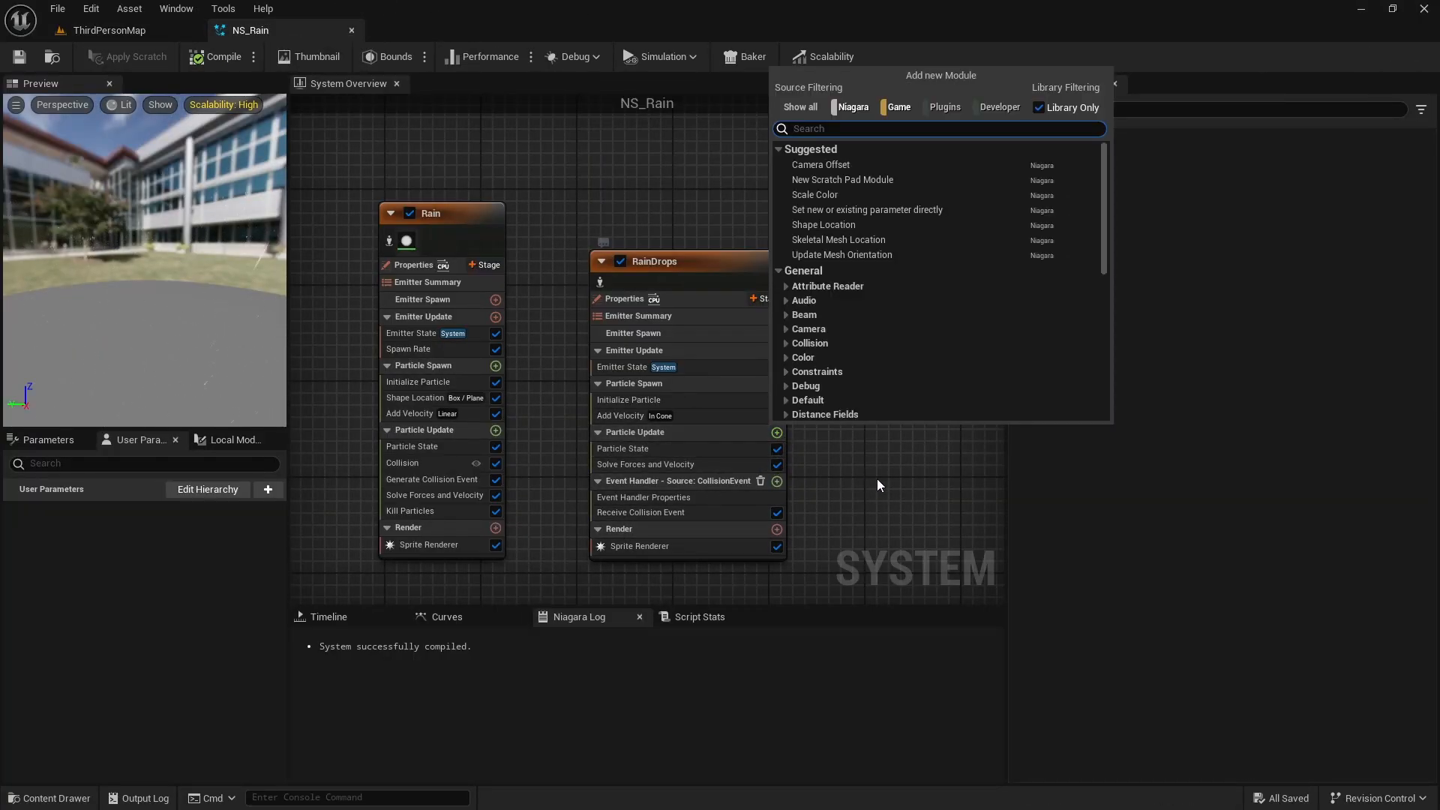
text(Gravity)
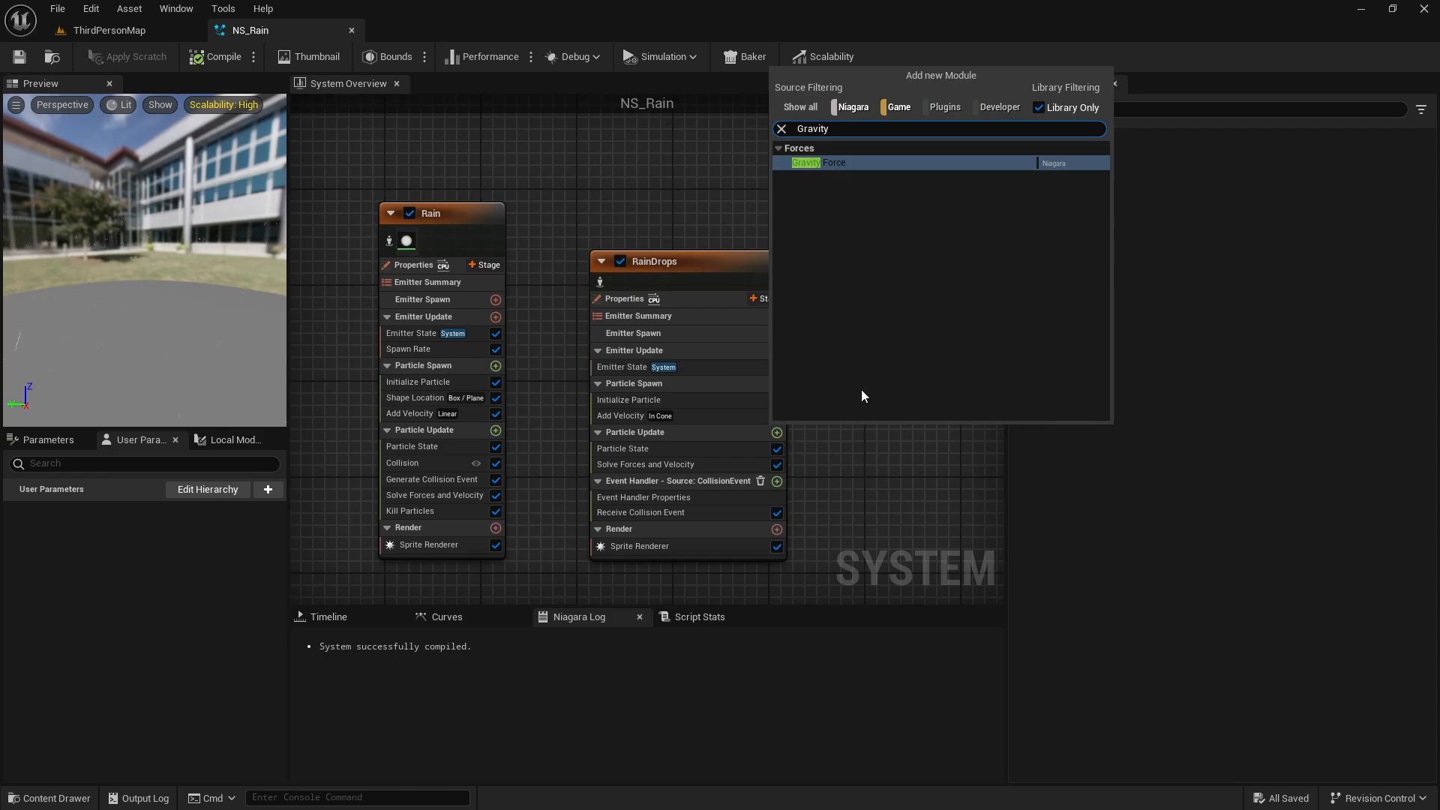
click(831, 169)
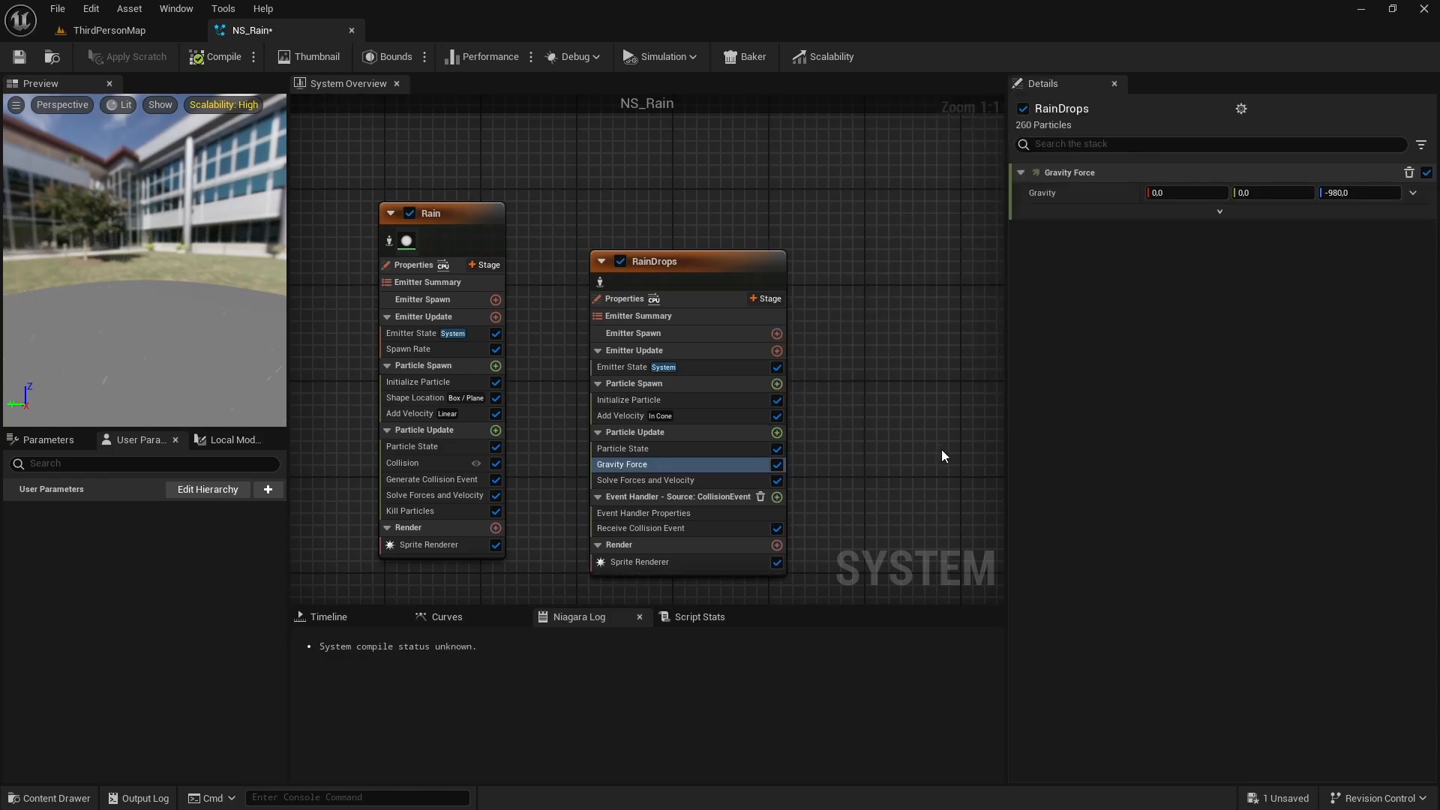
click(1341, 193)
text(-4)
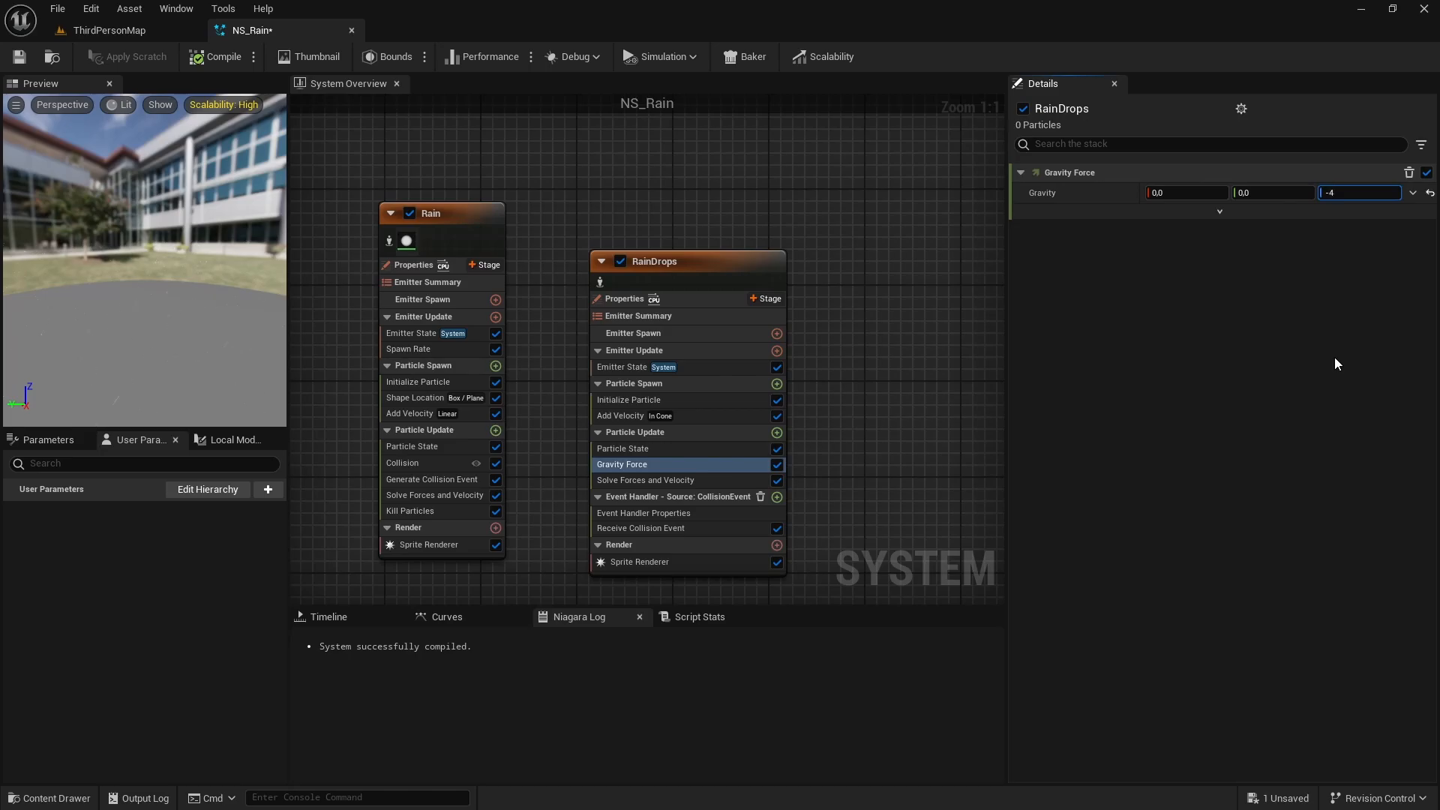
text(80)
key(Return)
Step: Save the system and check how the splash particles fall under gravity in ThirdPersonMap
click(24, 60)
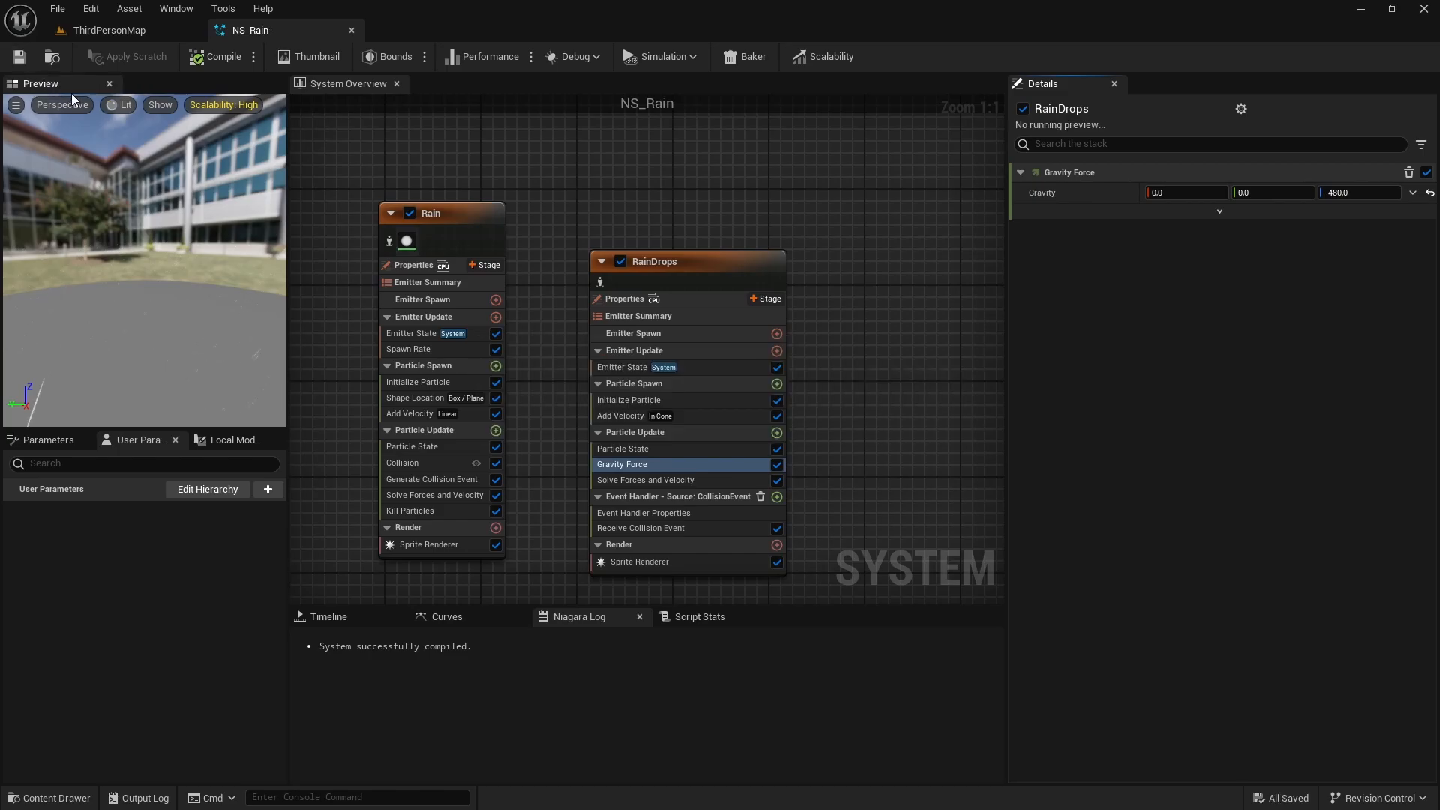
click(102, 30)
right_drag(448, 453, 405, 516)
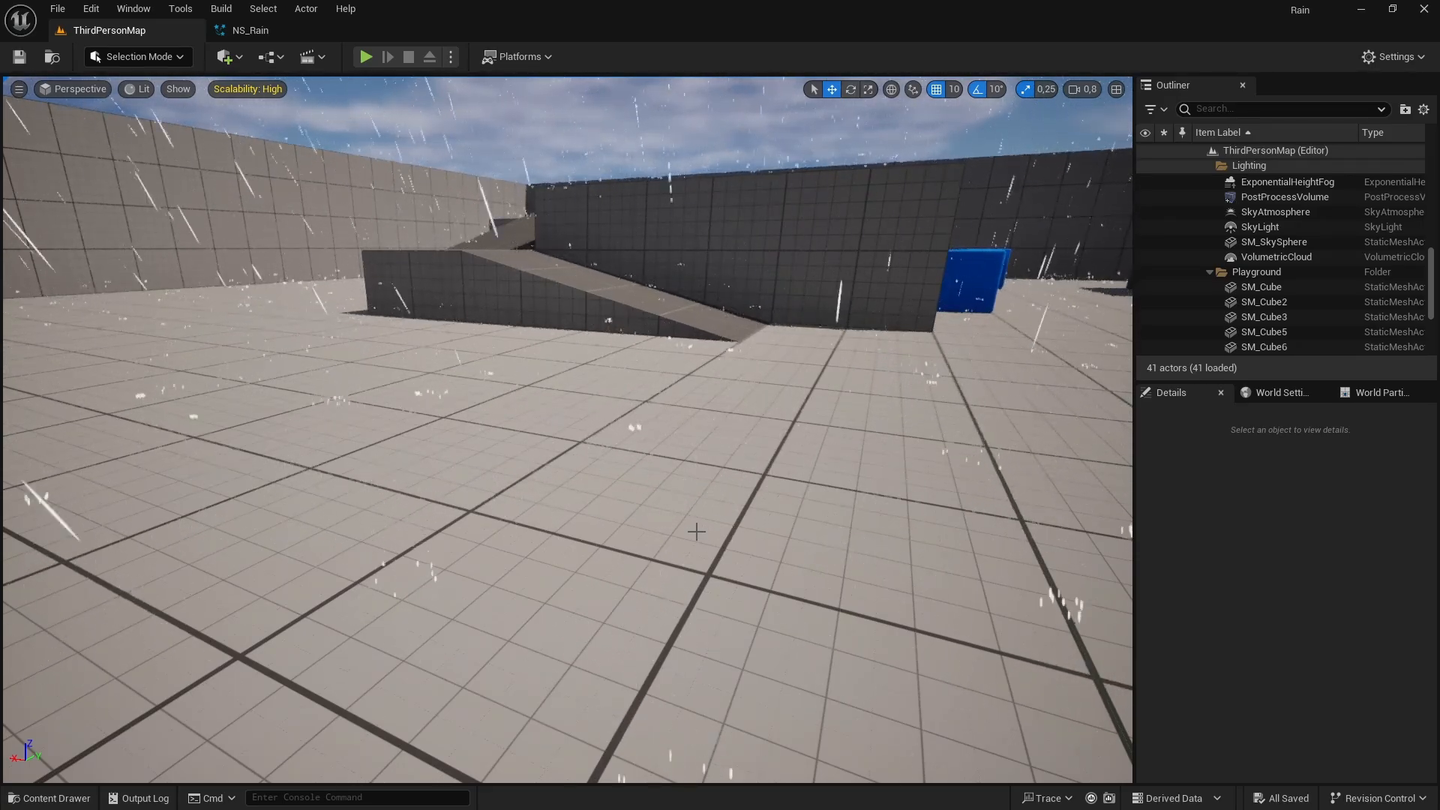
Step: Set the RainDrops Sprite Renderer's alignment to Velocity Aligned, save the system, and check the splashes in the level
click(250, 30)
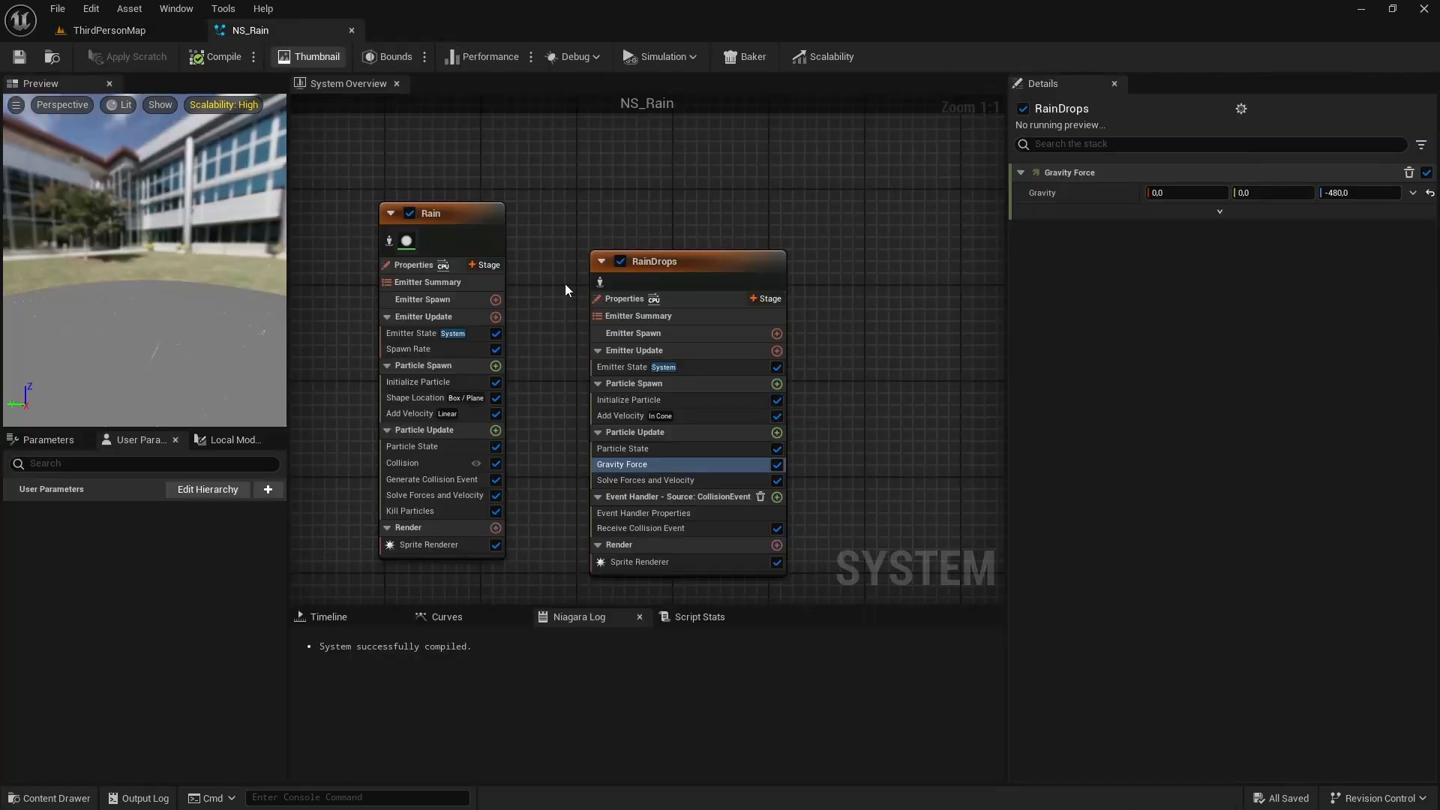
click(602, 474)
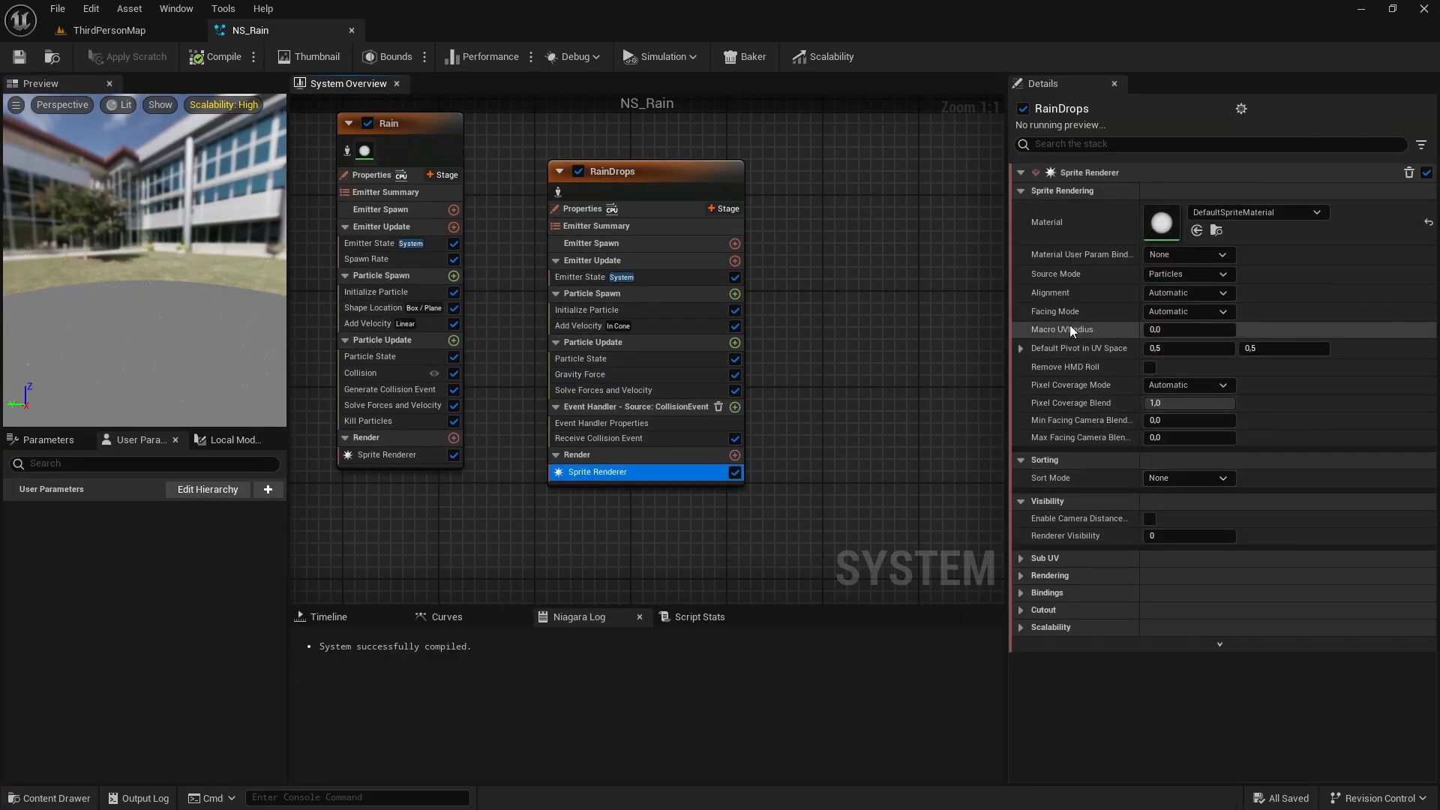
click(1176, 292)
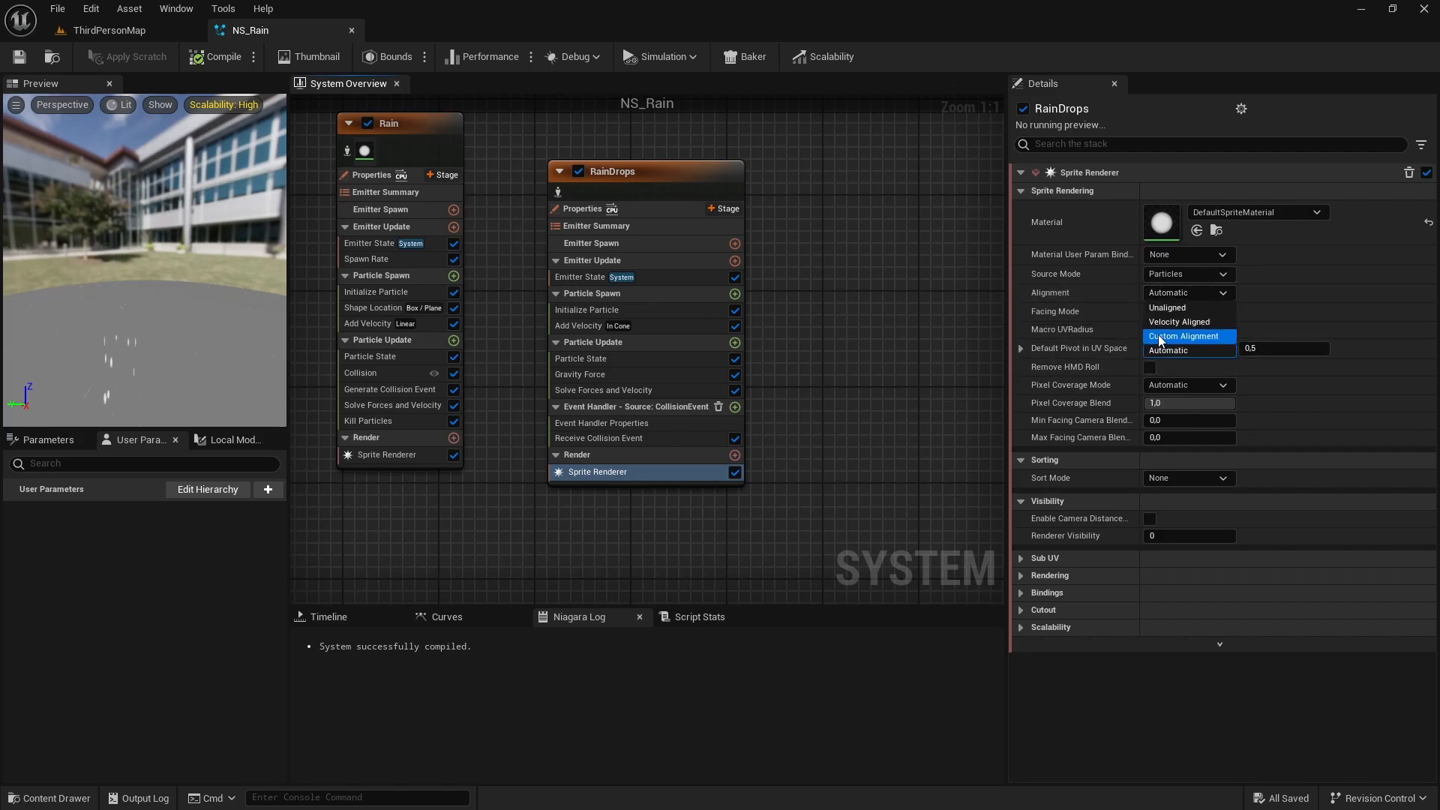
click(1183, 323)
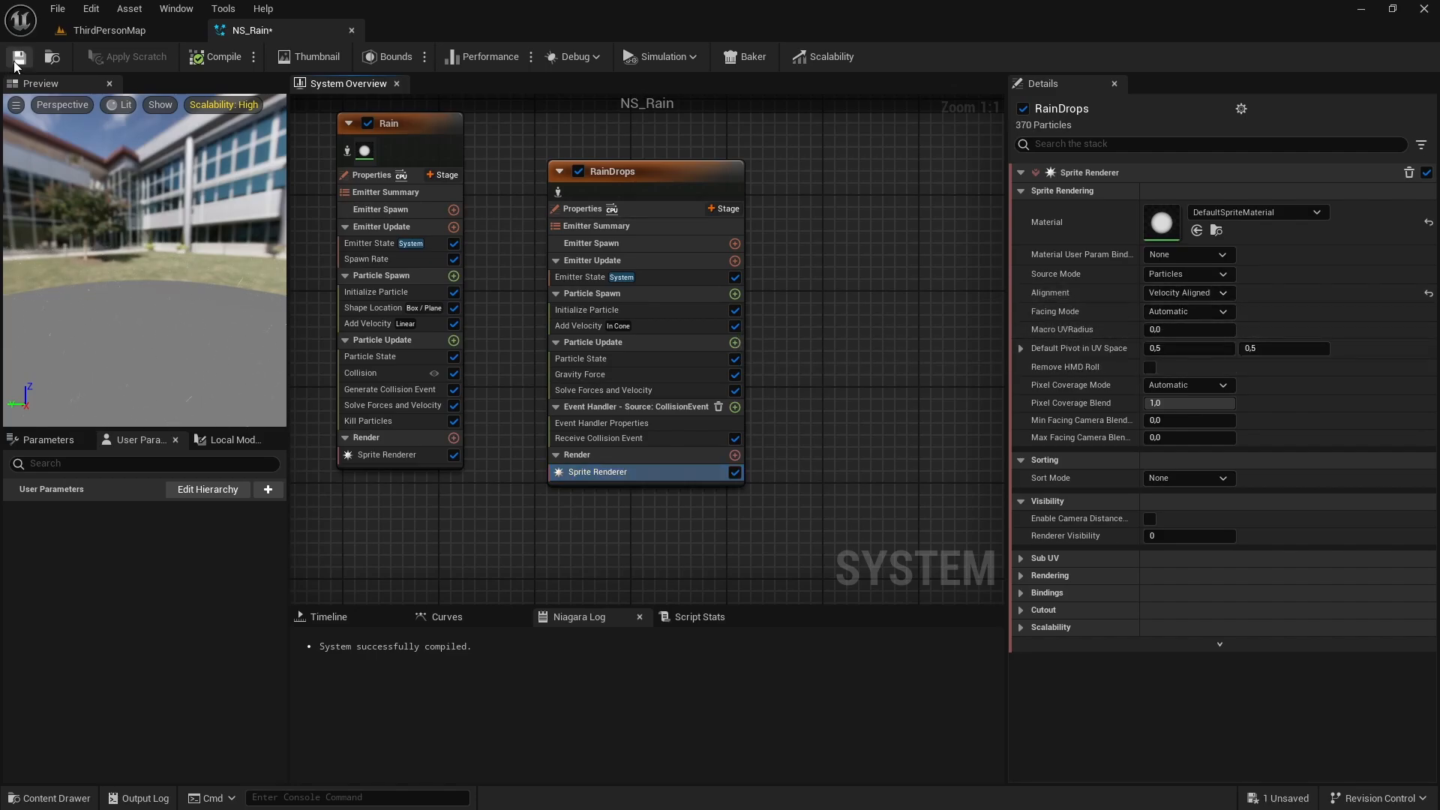
click(116, 31)
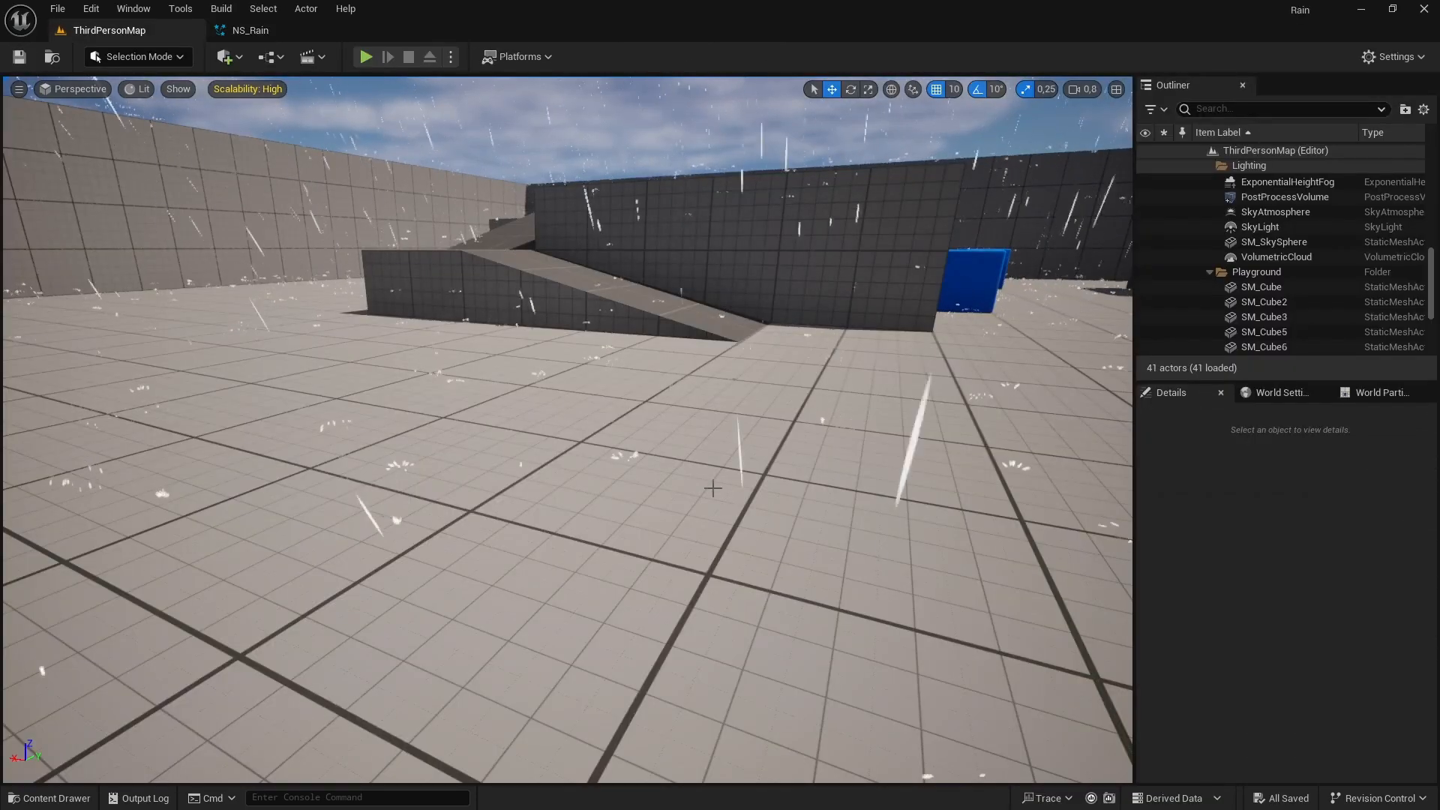
right_drag(940, 482, 851, 501)
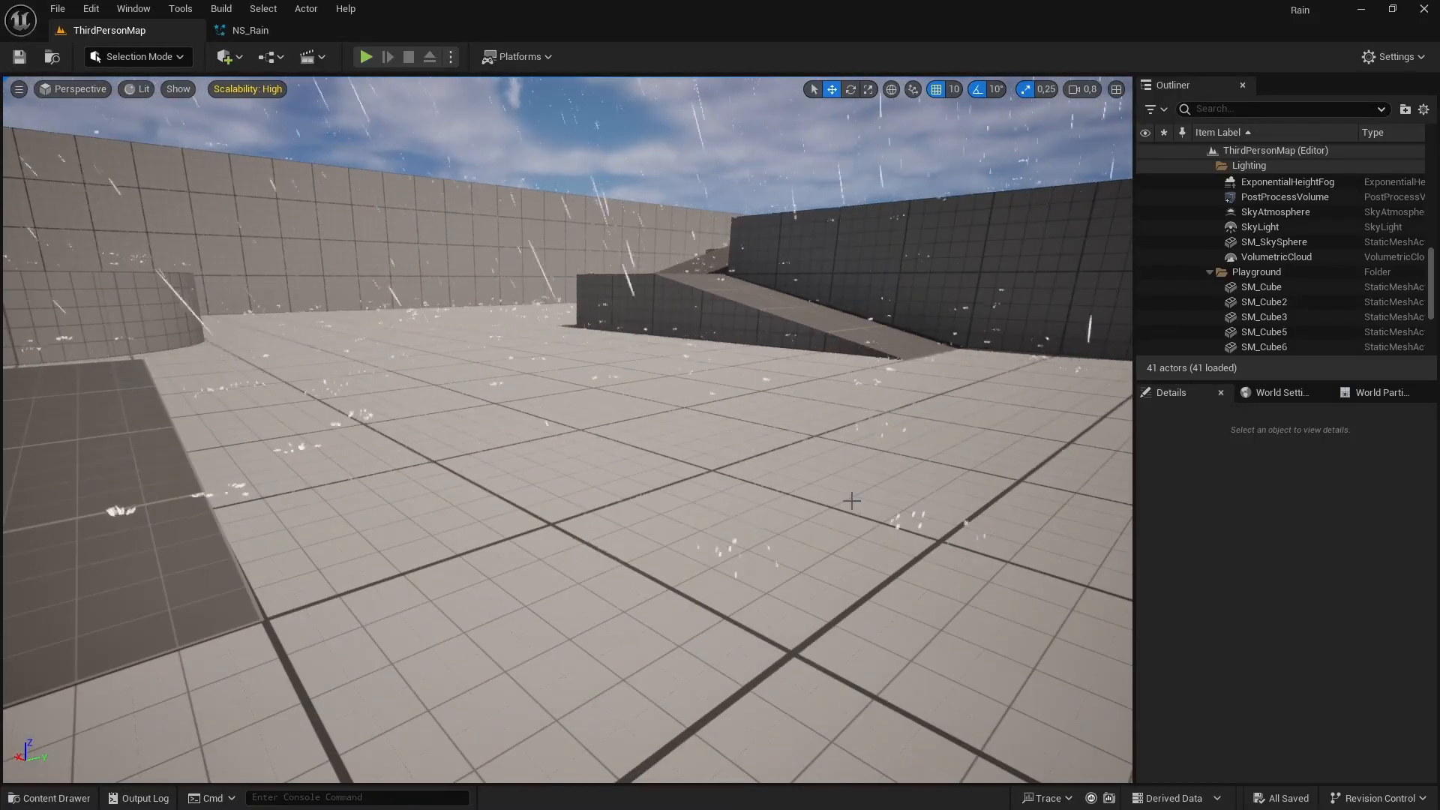
Step: Set the RainDrops particle lifetime to 0.3 in NS_Rain, save the system, and check the splashes in ThirdPersonMap
click(267, 32)
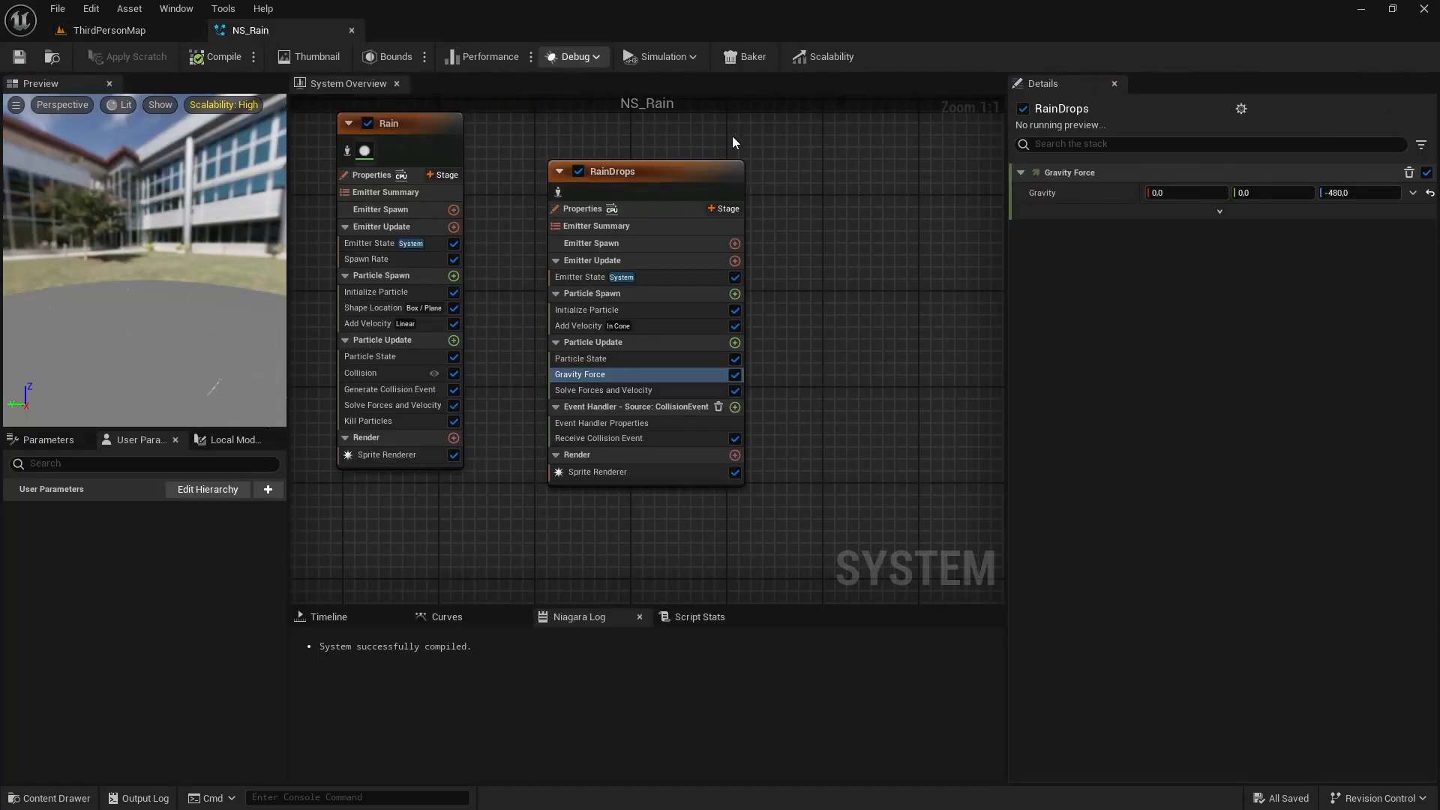
click(606, 312)
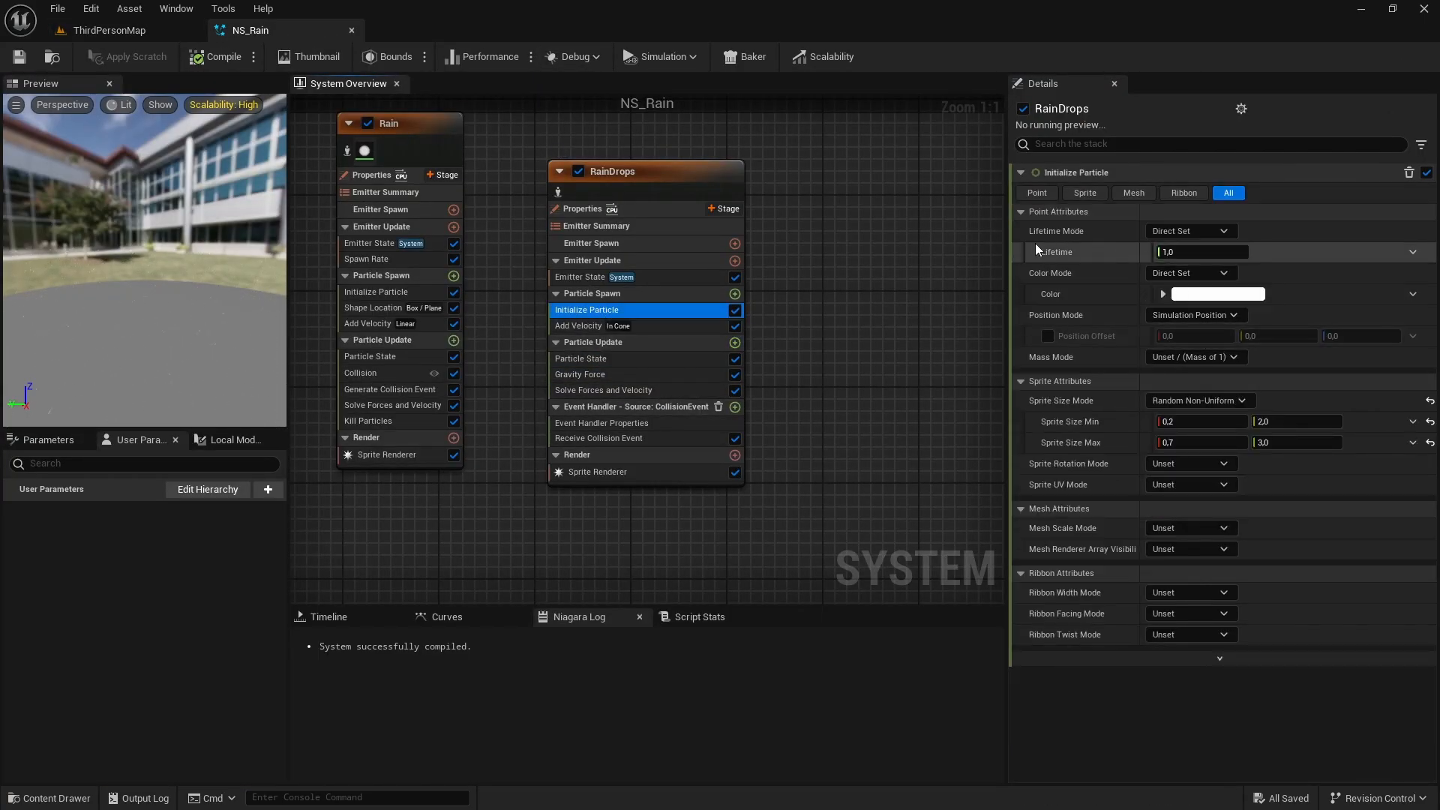
click(1197, 252)
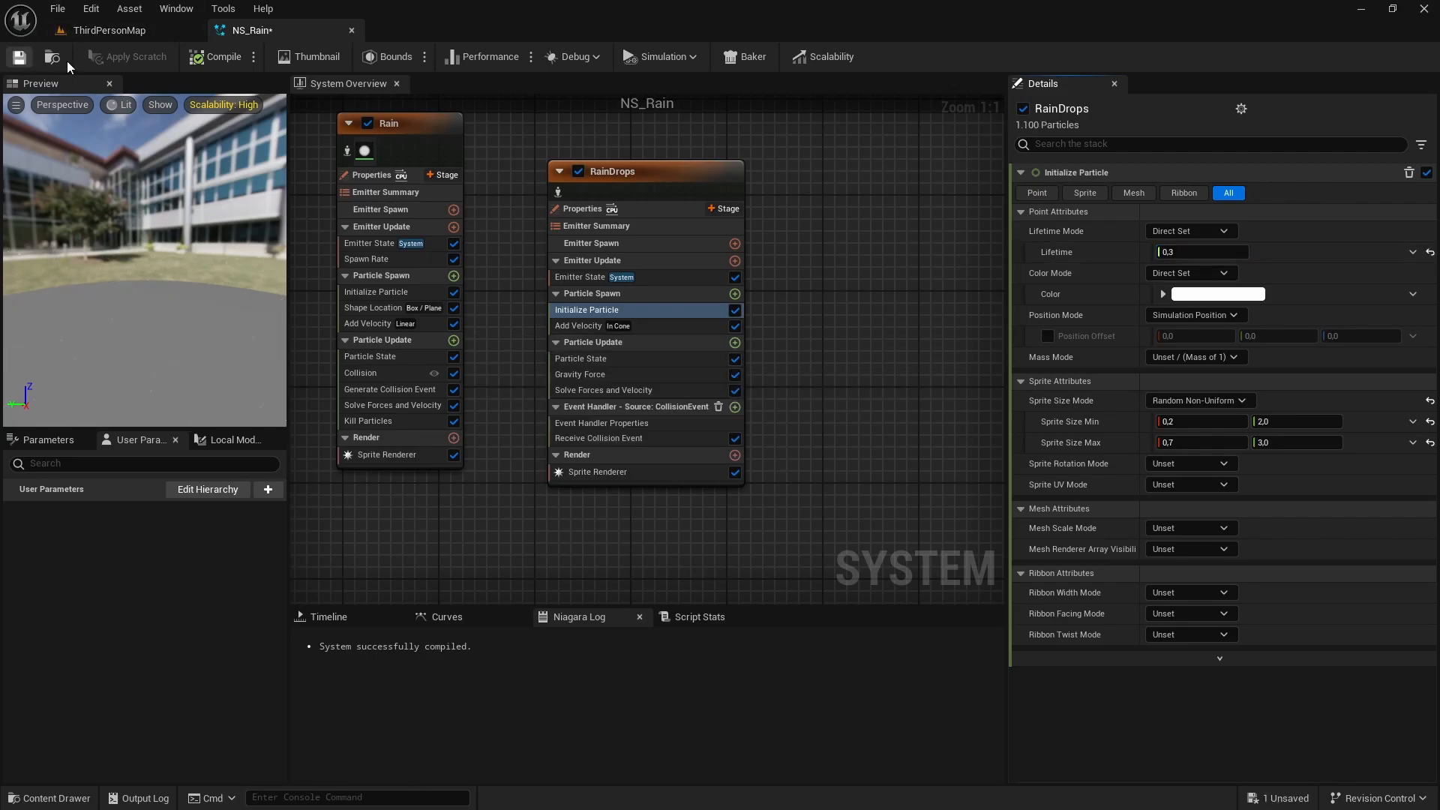
key(ctrl+s)
click(110, 30)
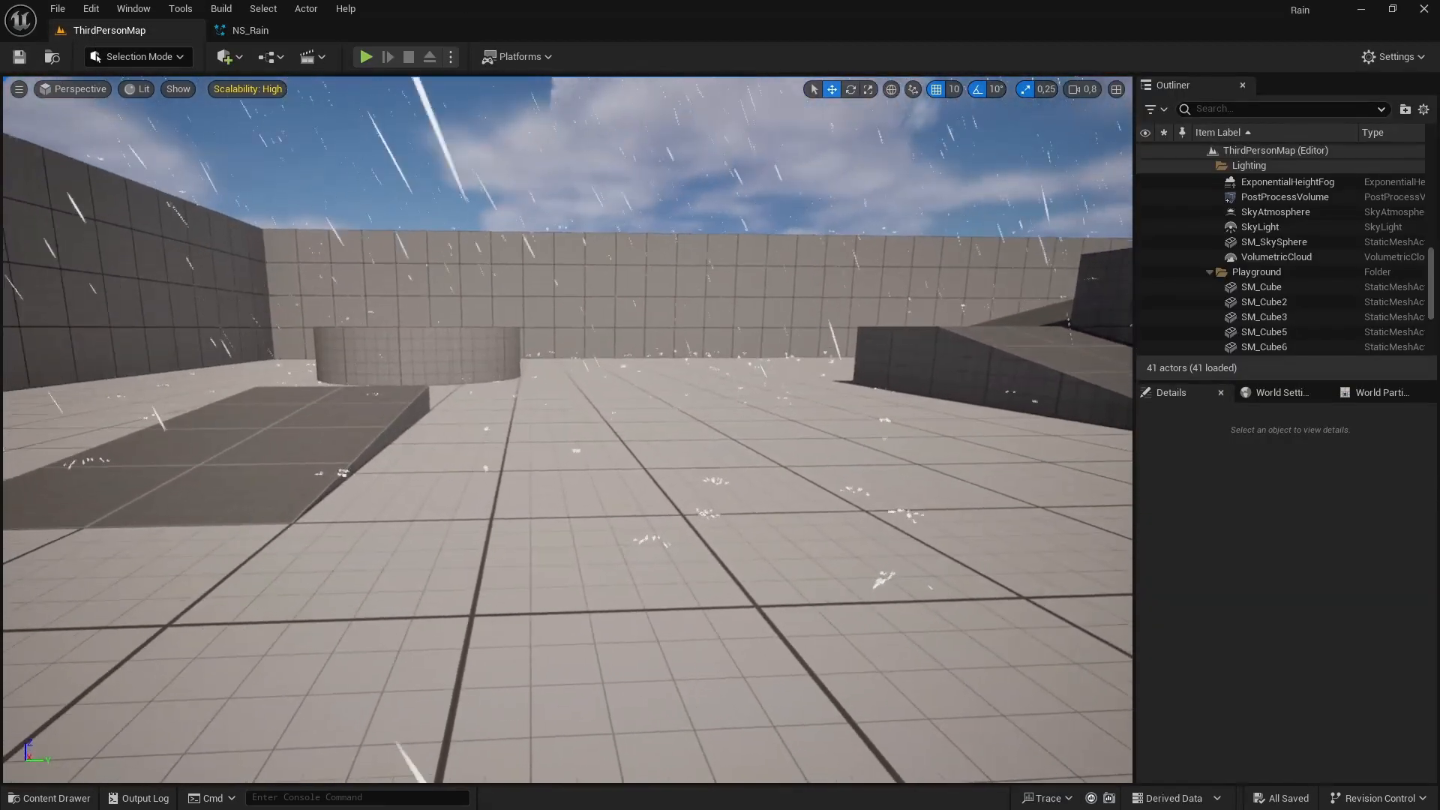
right_drag(567, 430, 750, 429)
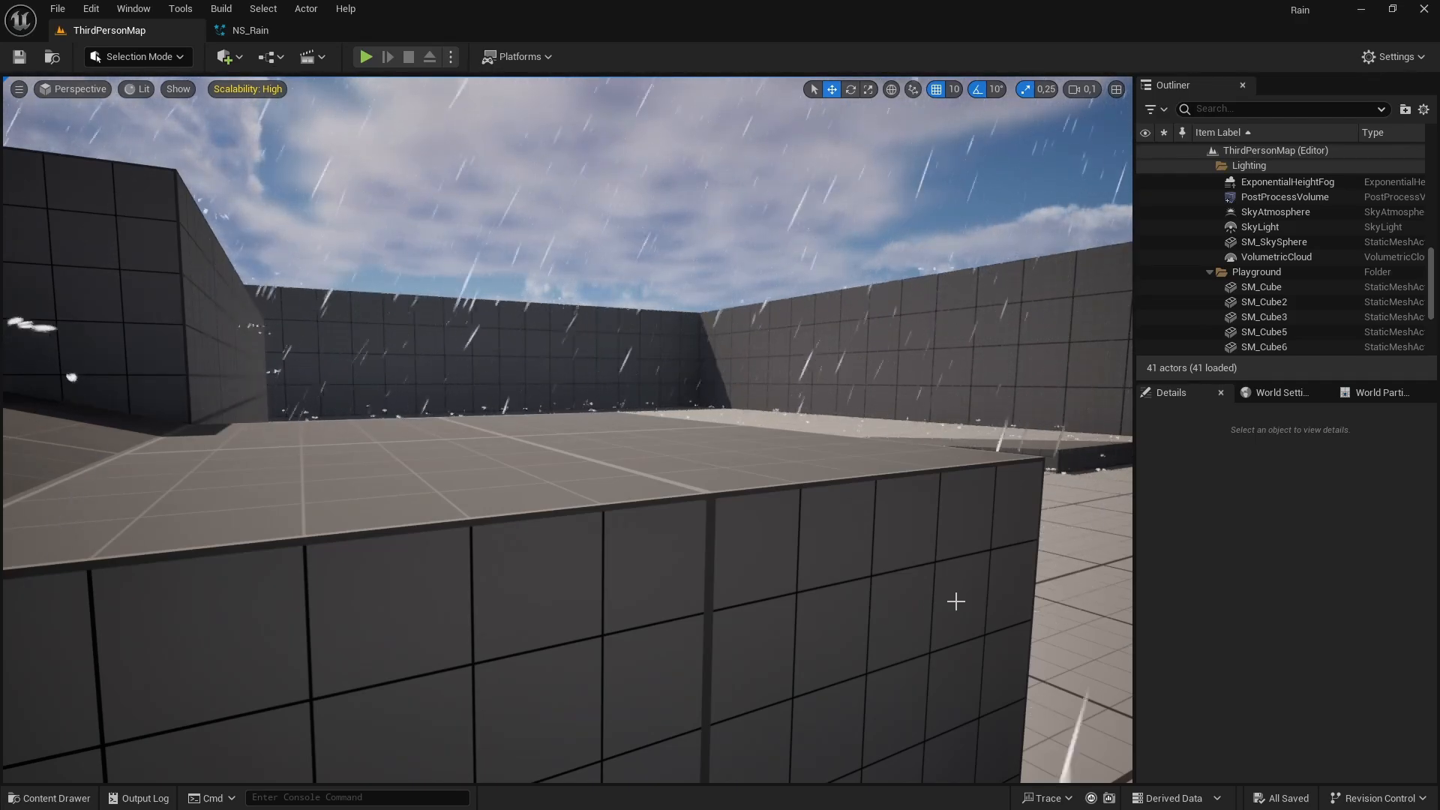
Step: Set the Particle Radius Scale of the Rain emitter's Collision module to 0.1 and save NS_Rain
click(267, 30)
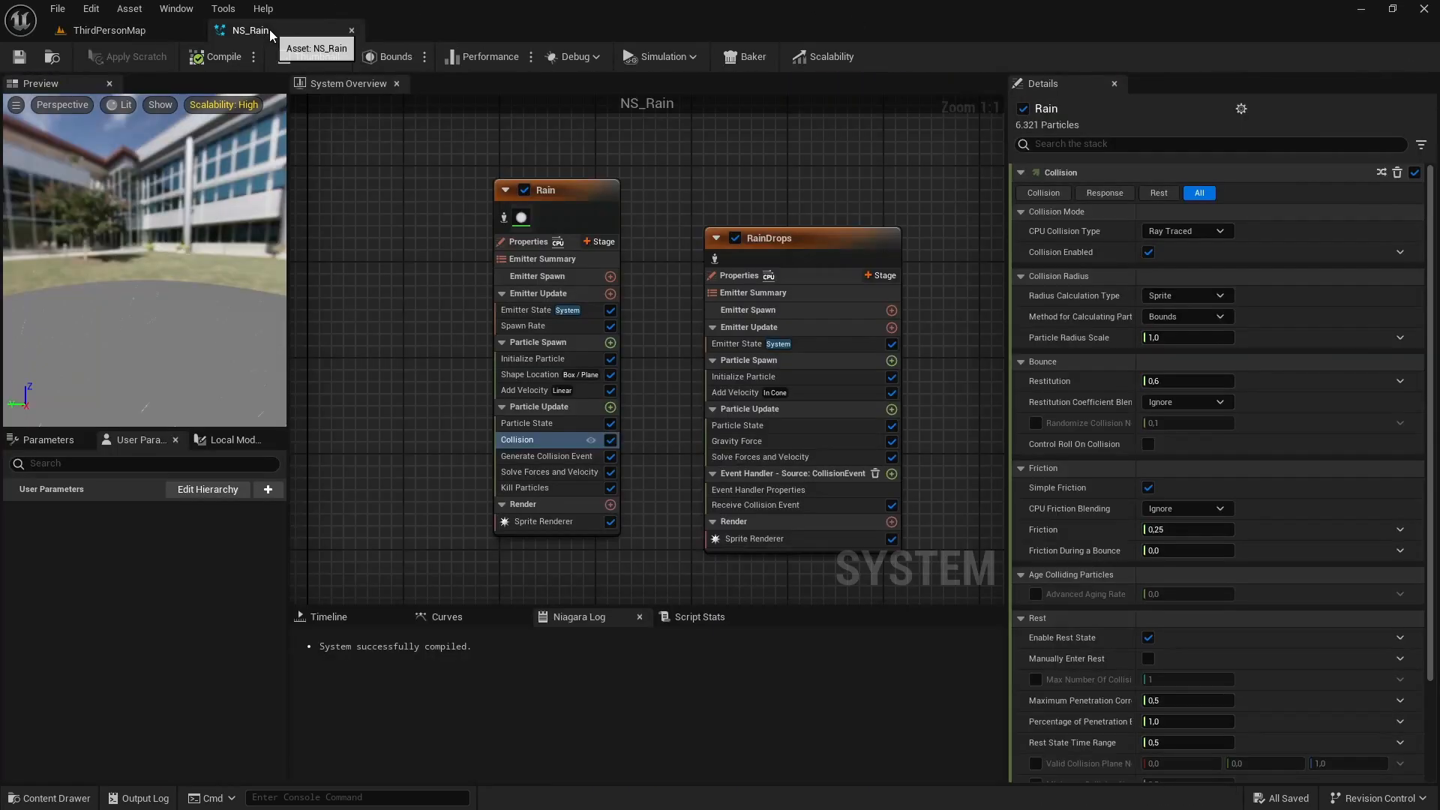
click(529, 457)
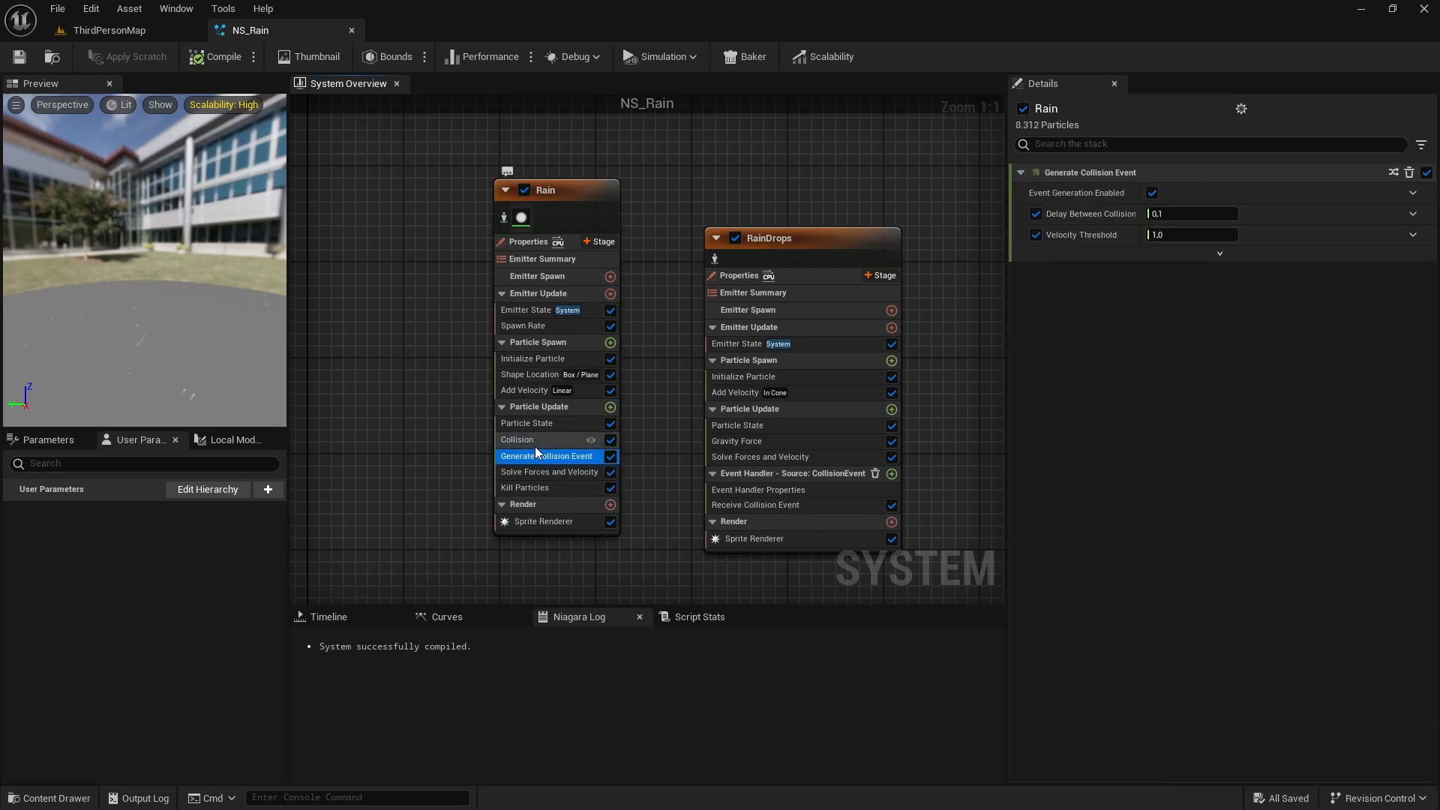
click(534, 447)
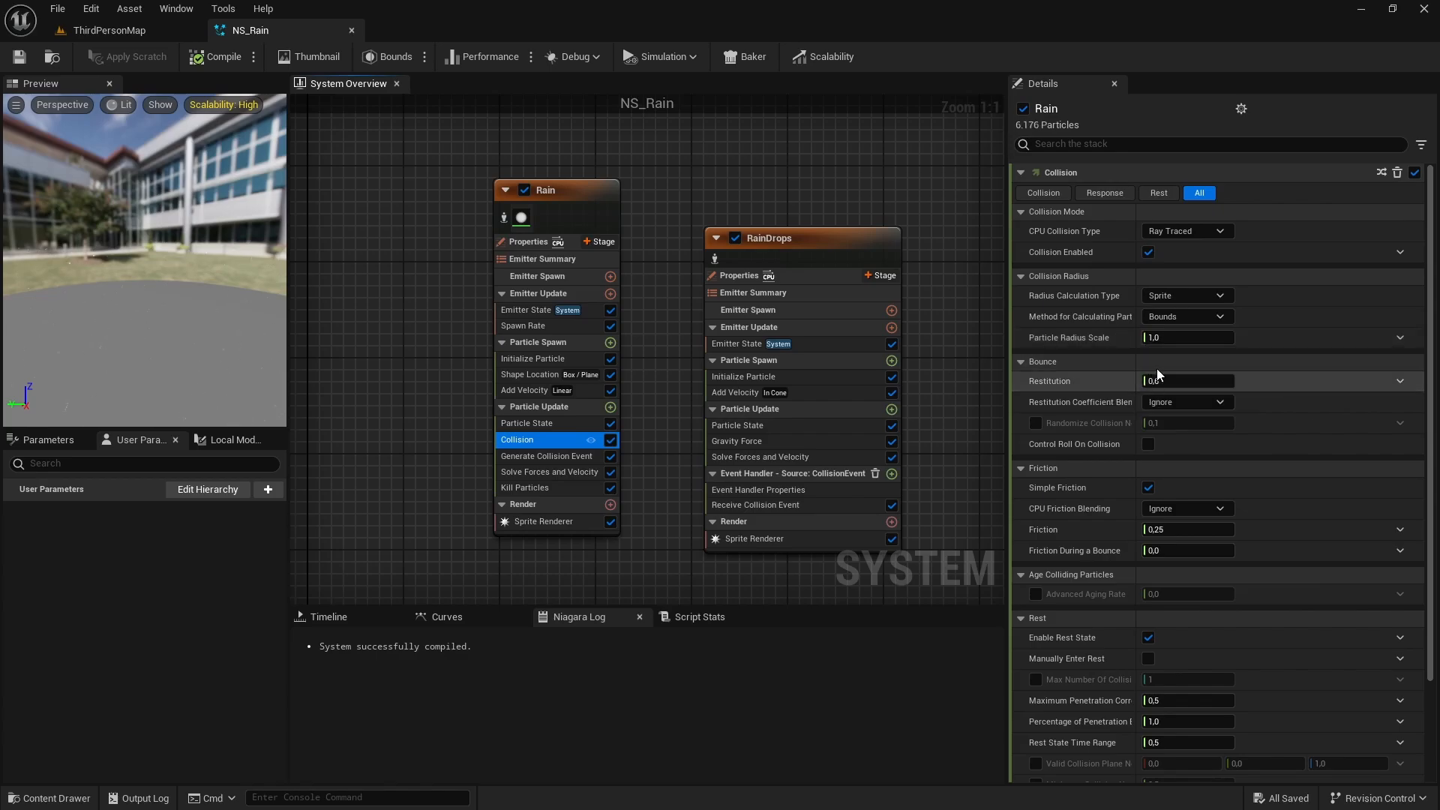
click(1172, 338)
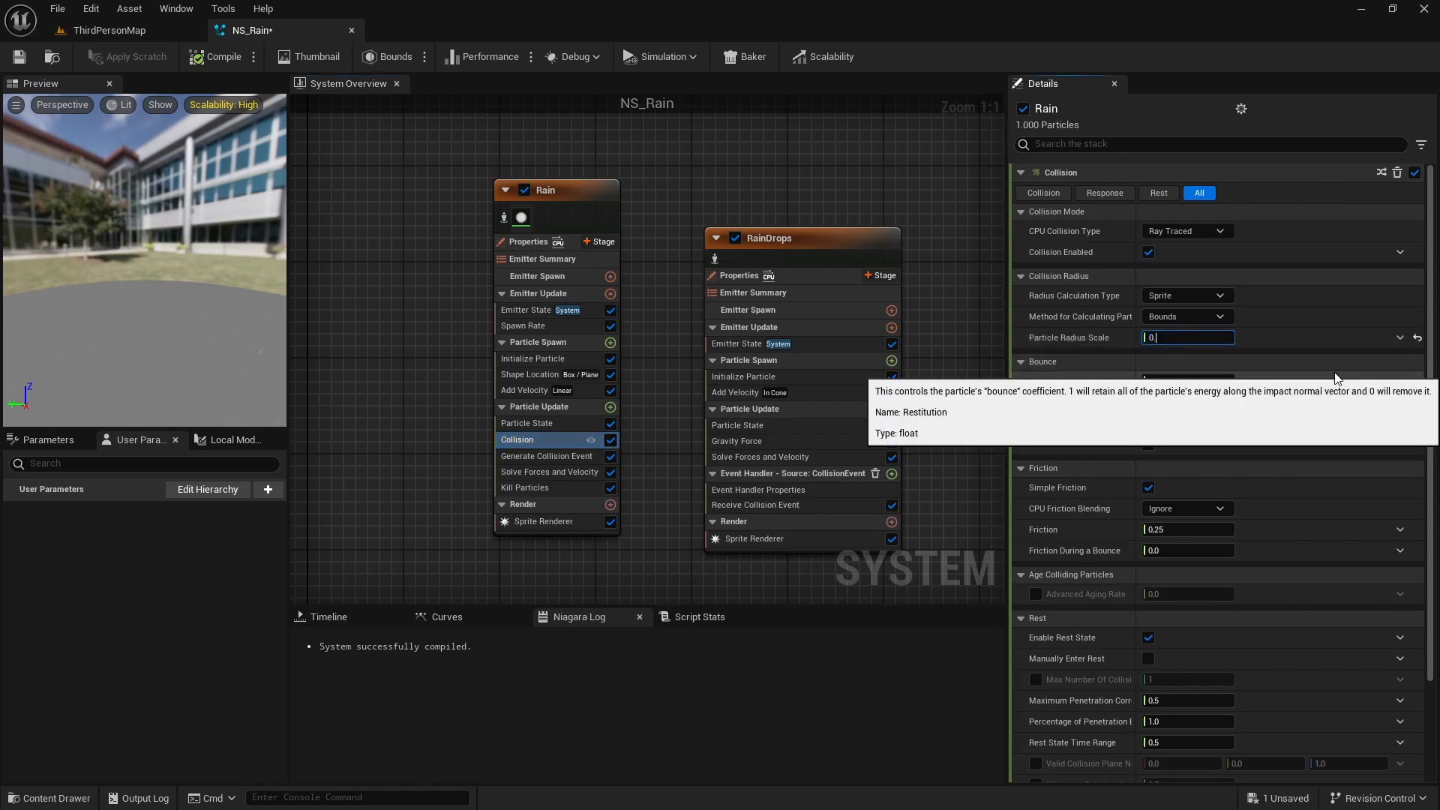
click(19, 58)
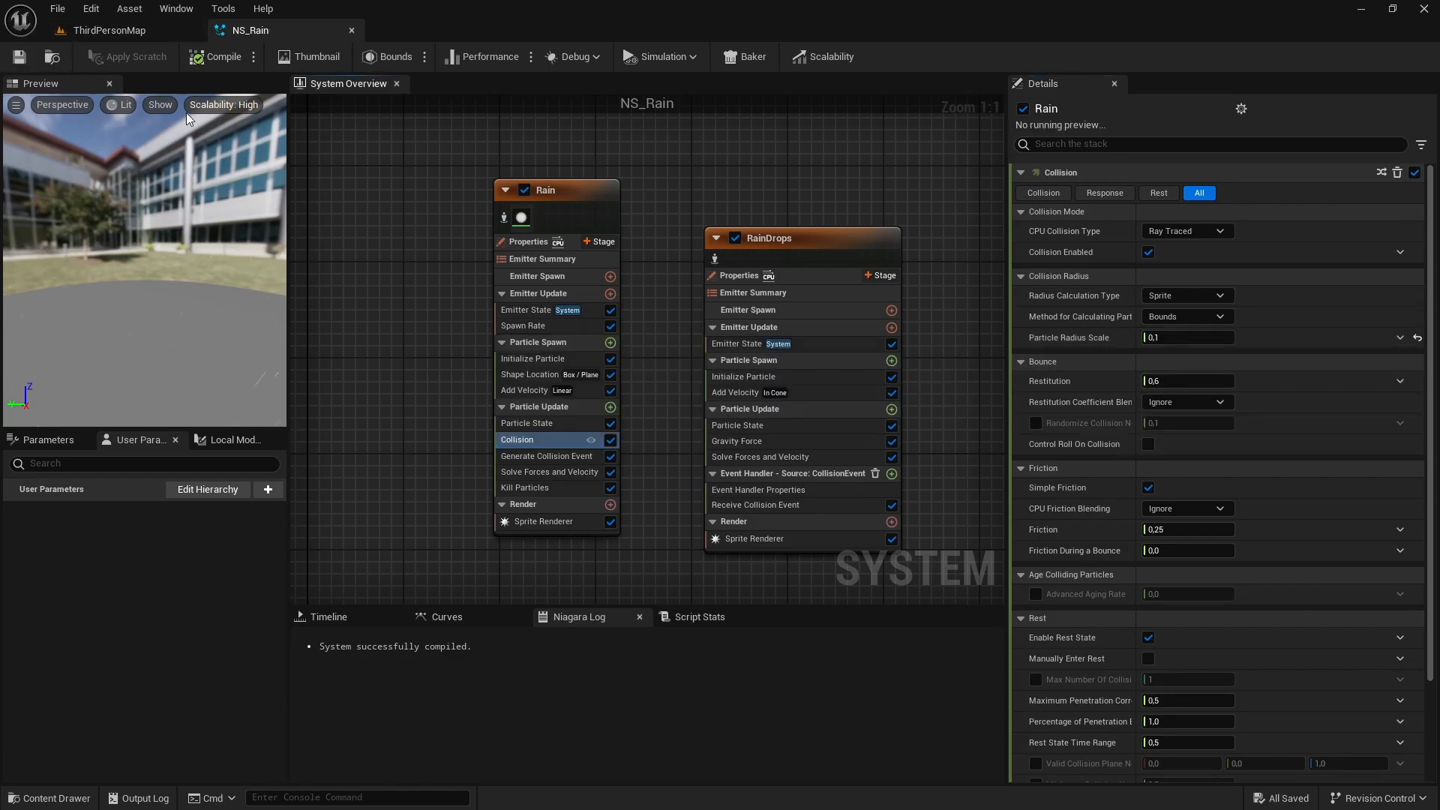
Step: Inspect in ThirdPersonMap where the rain collides and splashes on the floor, ramps and blocks
click(100, 36)
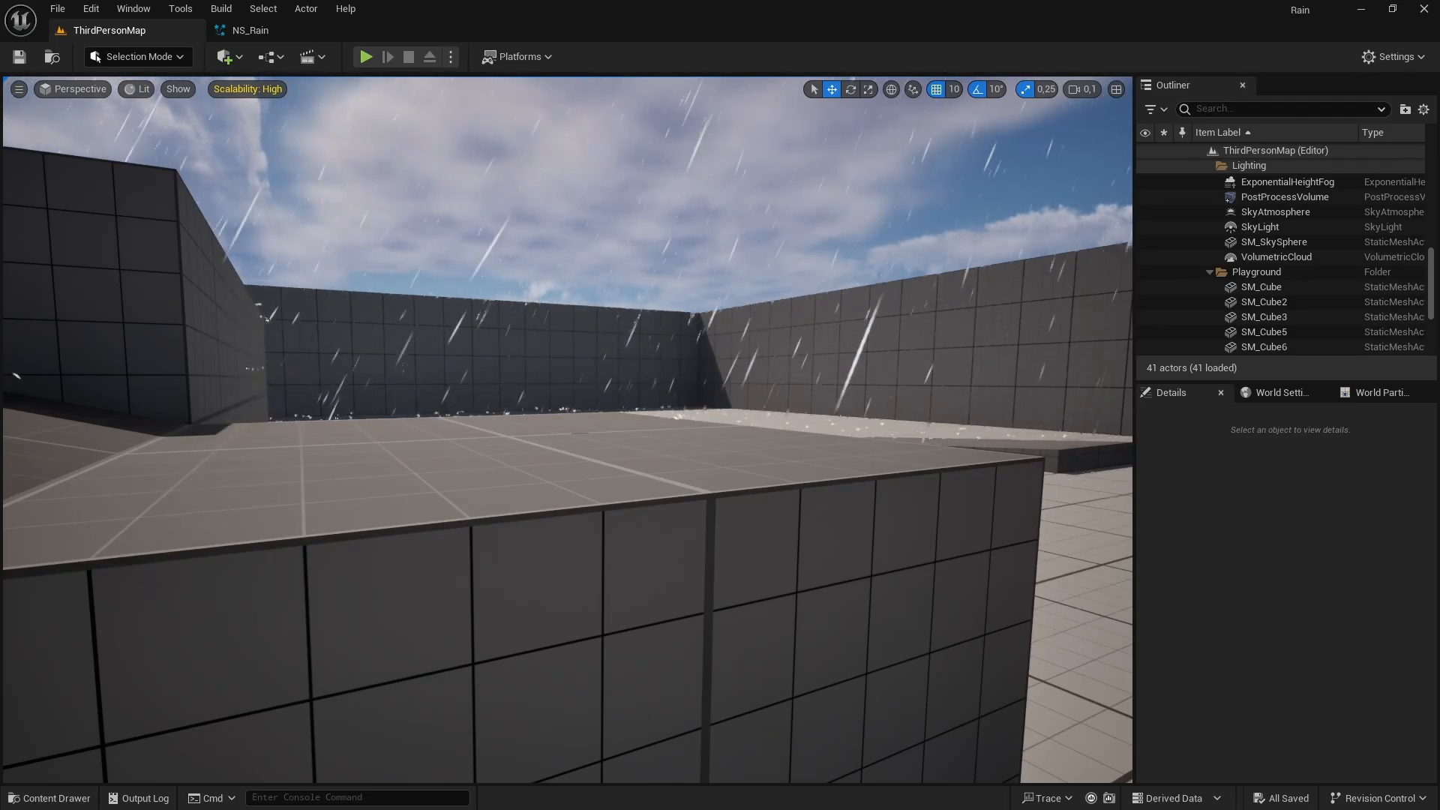
right_drag(209, 460, 228, 502)
scroll(737, 454, up, 3)
right_drag(737, 450, 812, 566)
scroll(812, 566, up, 1)
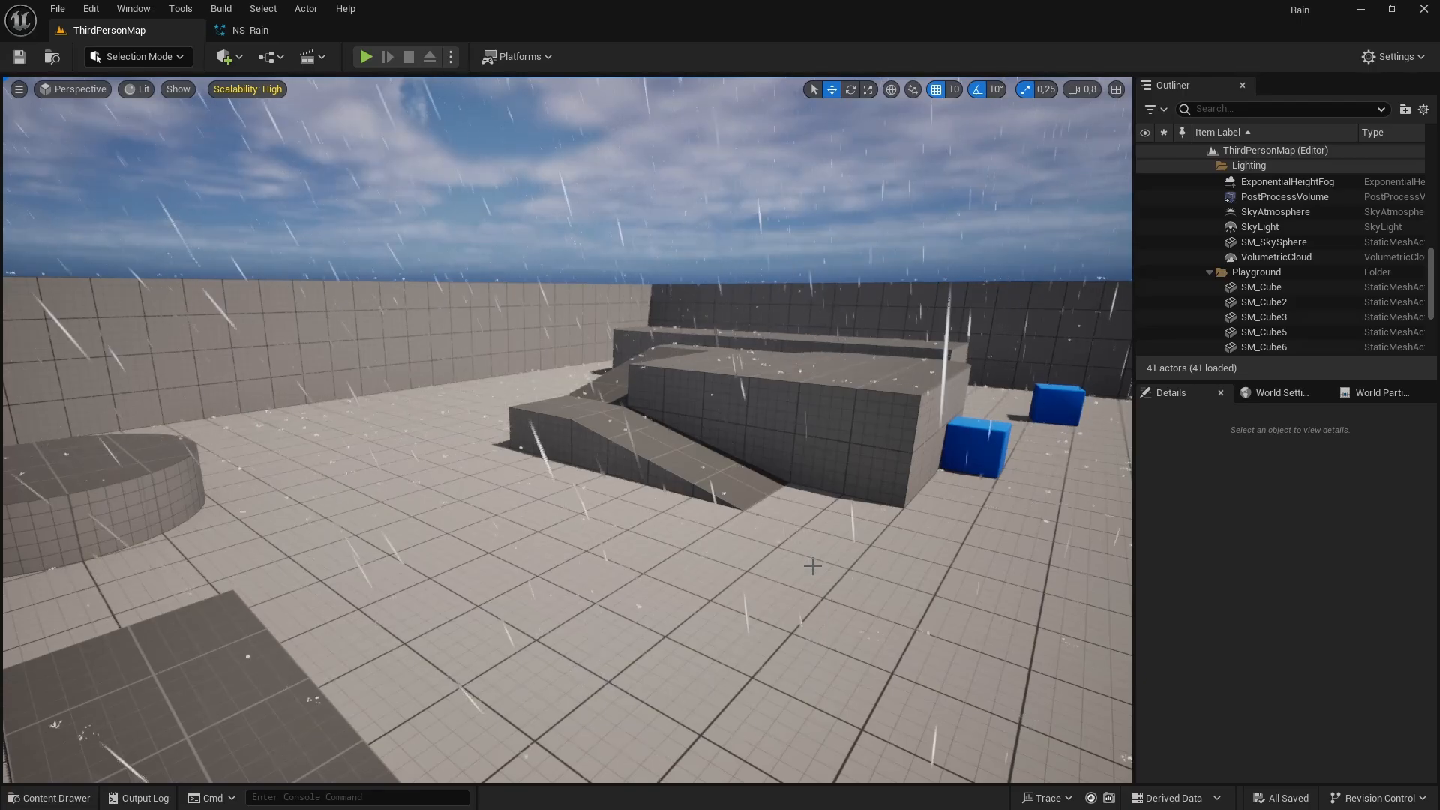
right_drag(812, 567, 812, 566)
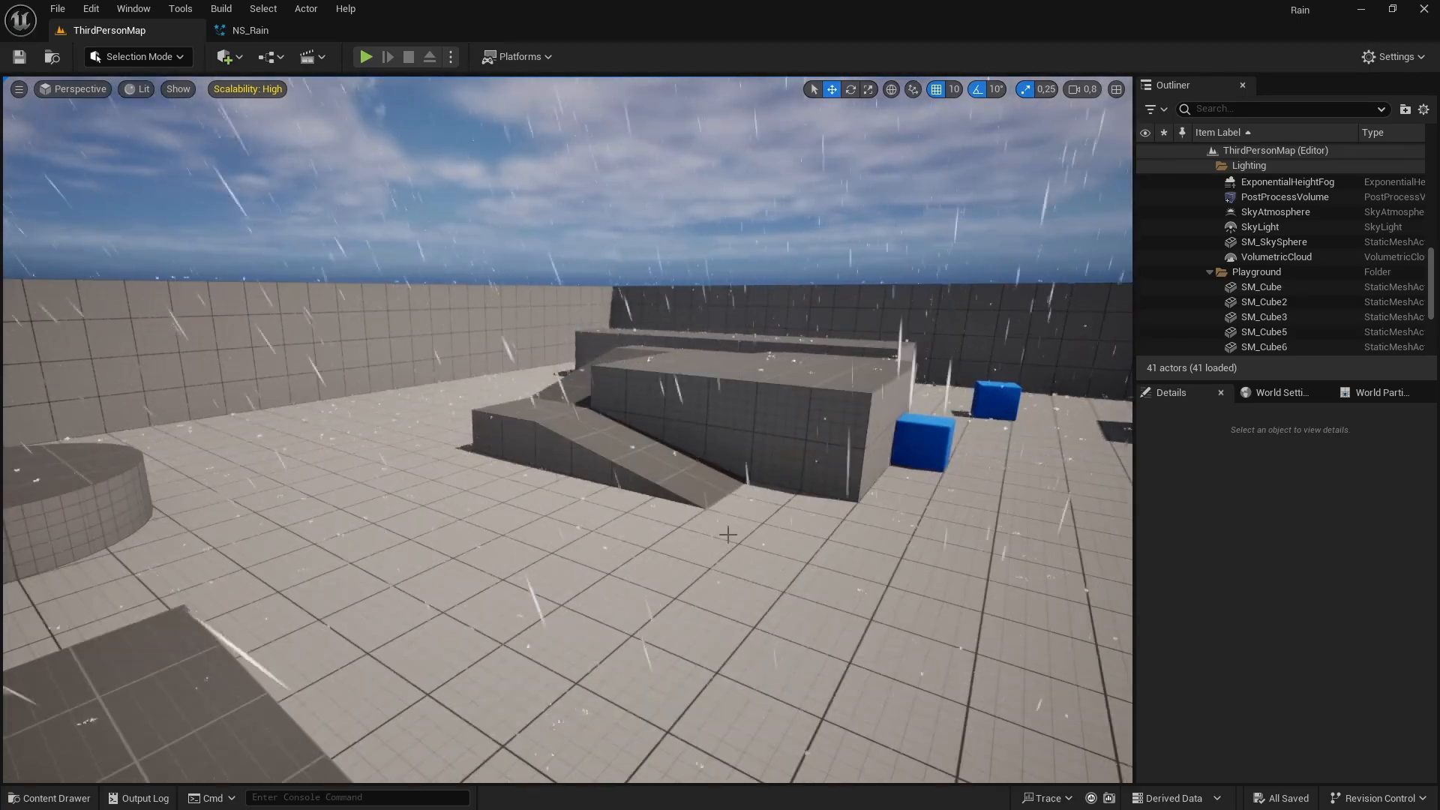
Step: Delete the placed NS_Rain actor from ThirdPersonMap and save the level
scroll(1322, 306, down, 5)
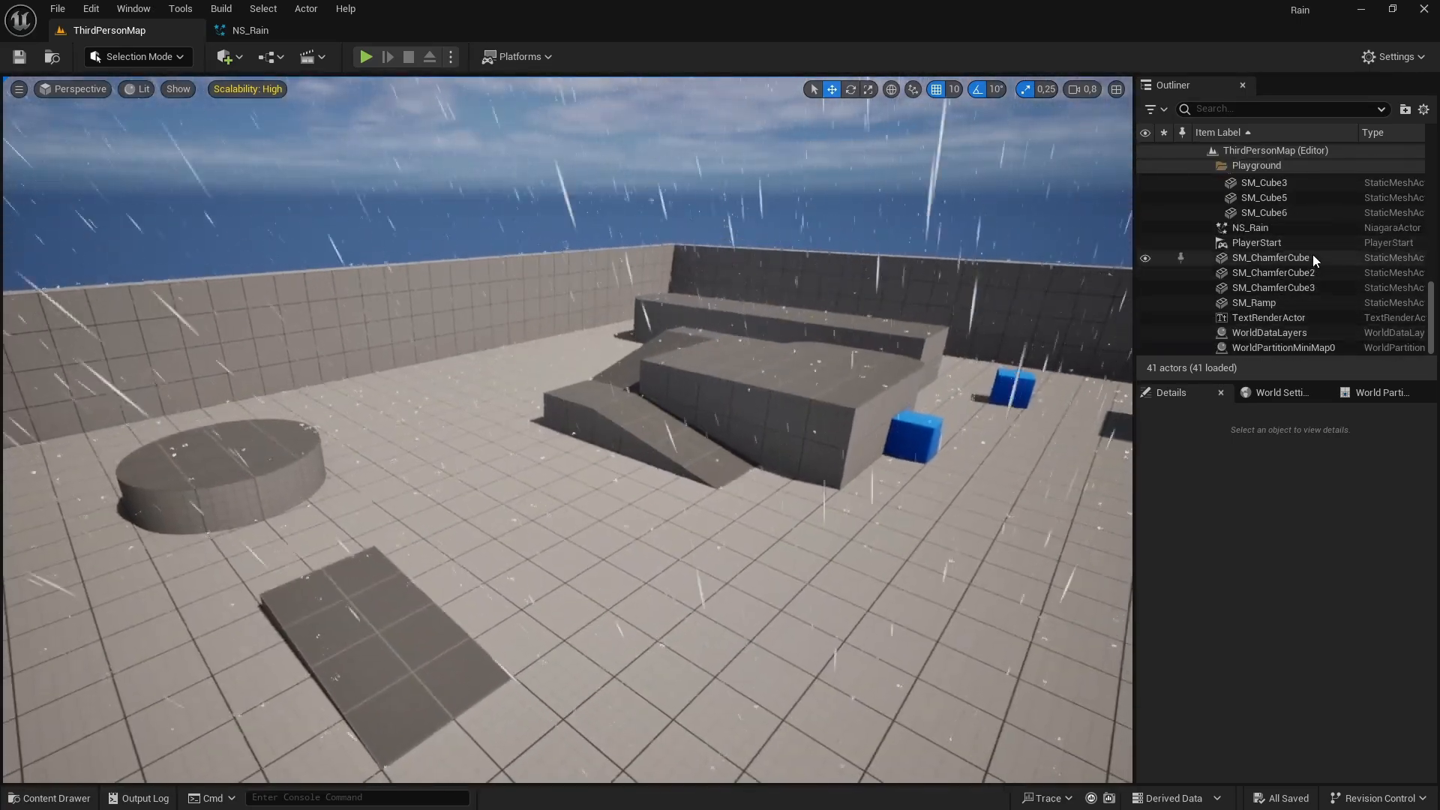
click(1250, 228)
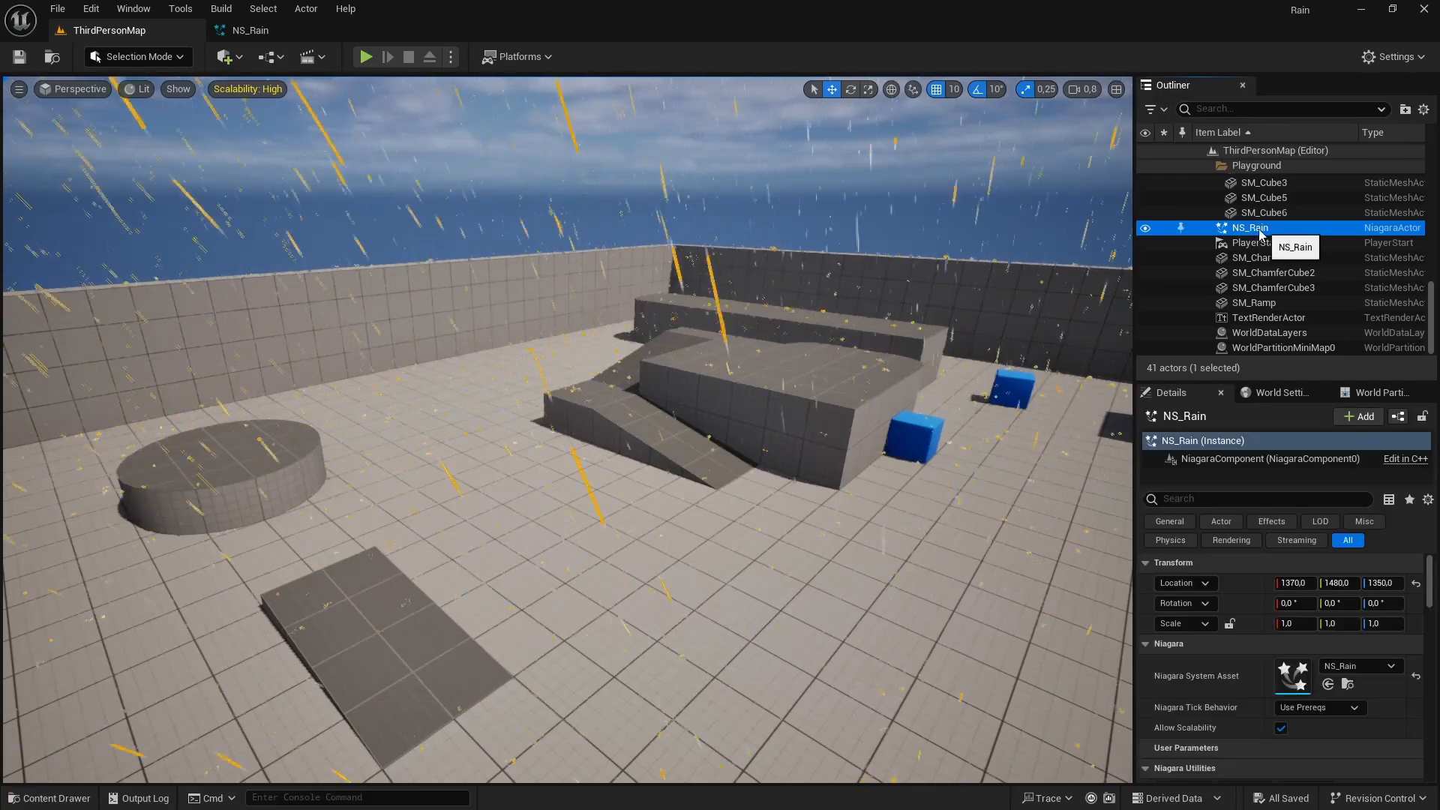
key(Delete)
key(ctrl+s)
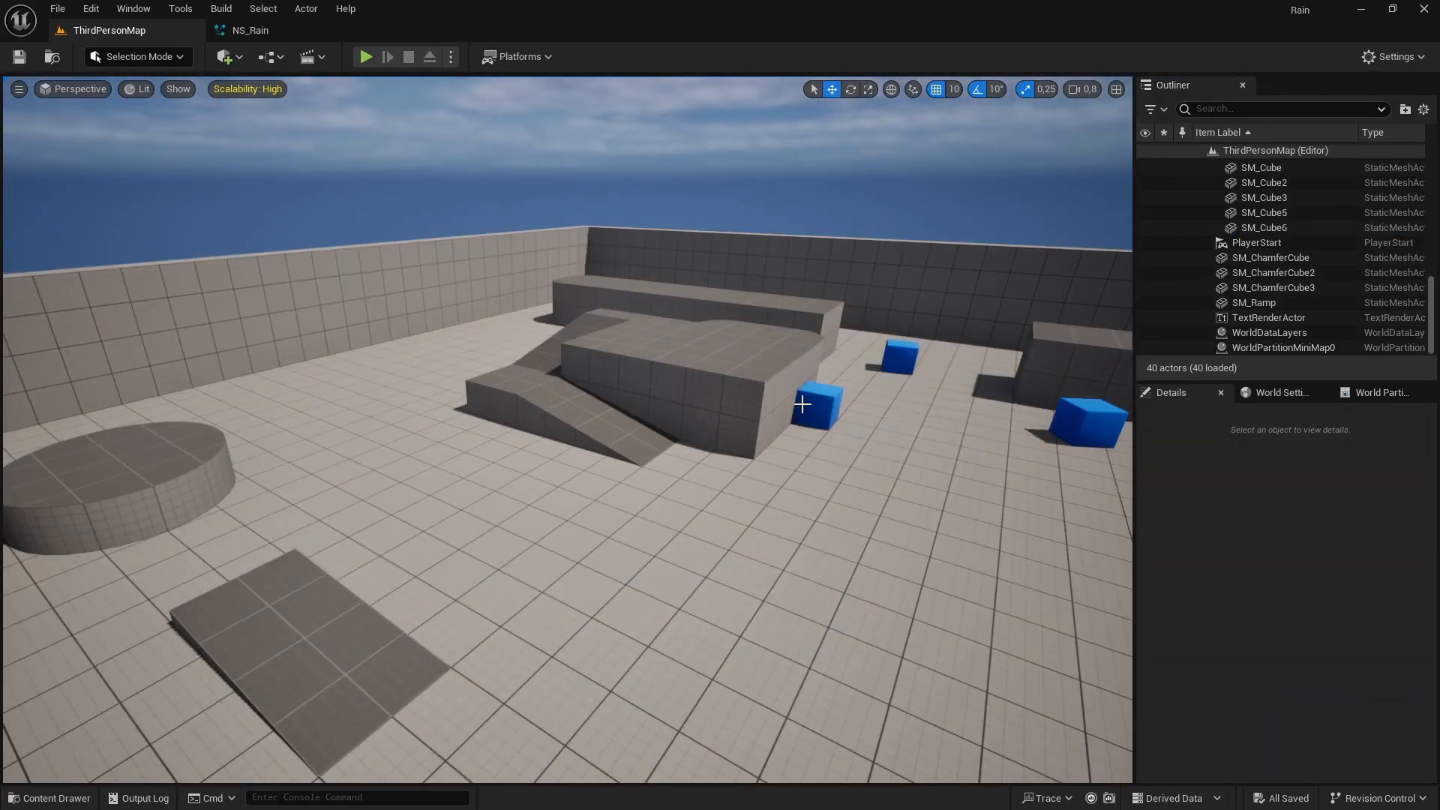
Step: Open BP_ThirdPersonCharacter from the Blueprints > Characters folder, dock its editor in the main window, and show the character's 3D preview
key(ctrl+space)
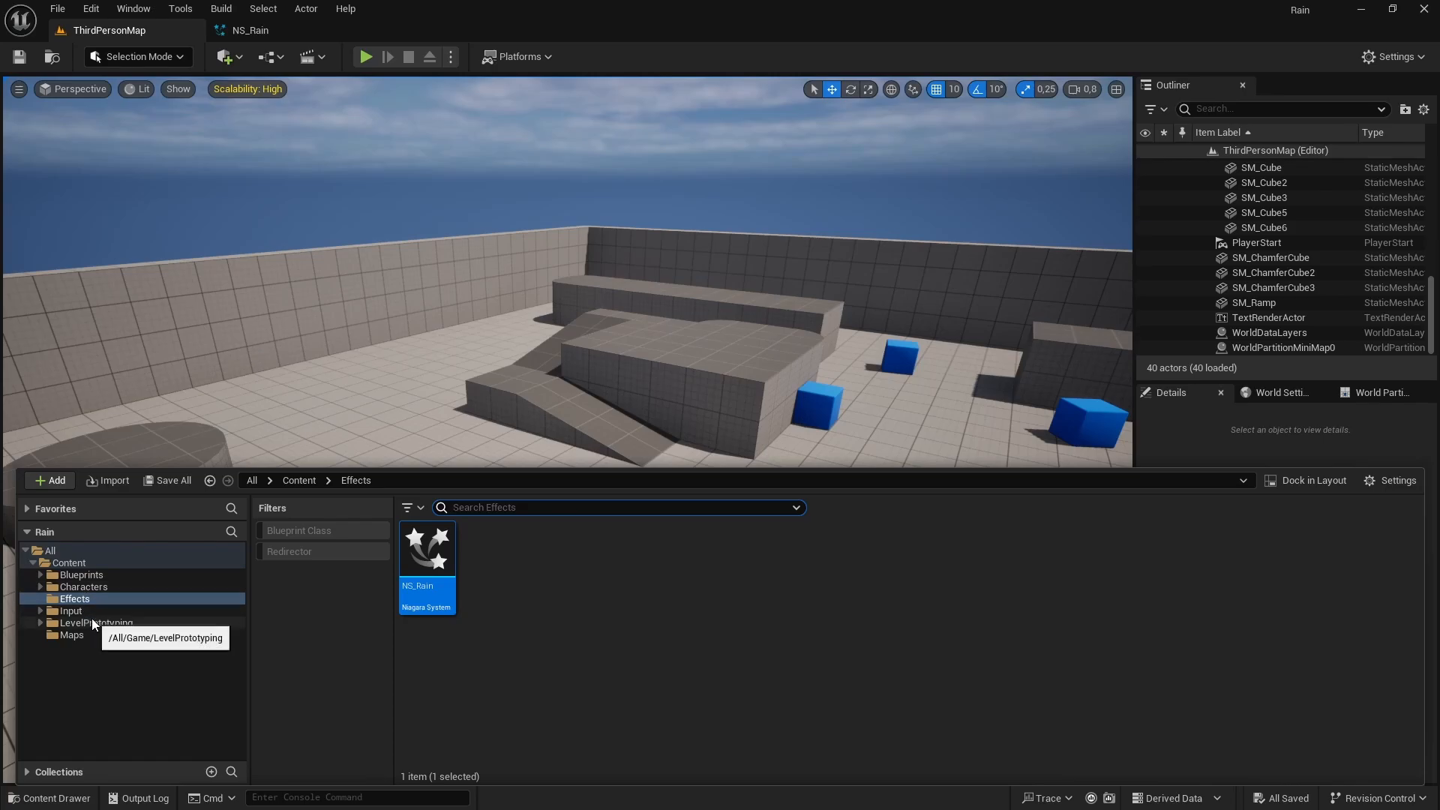
click(92, 574)
double_click(470, 594)
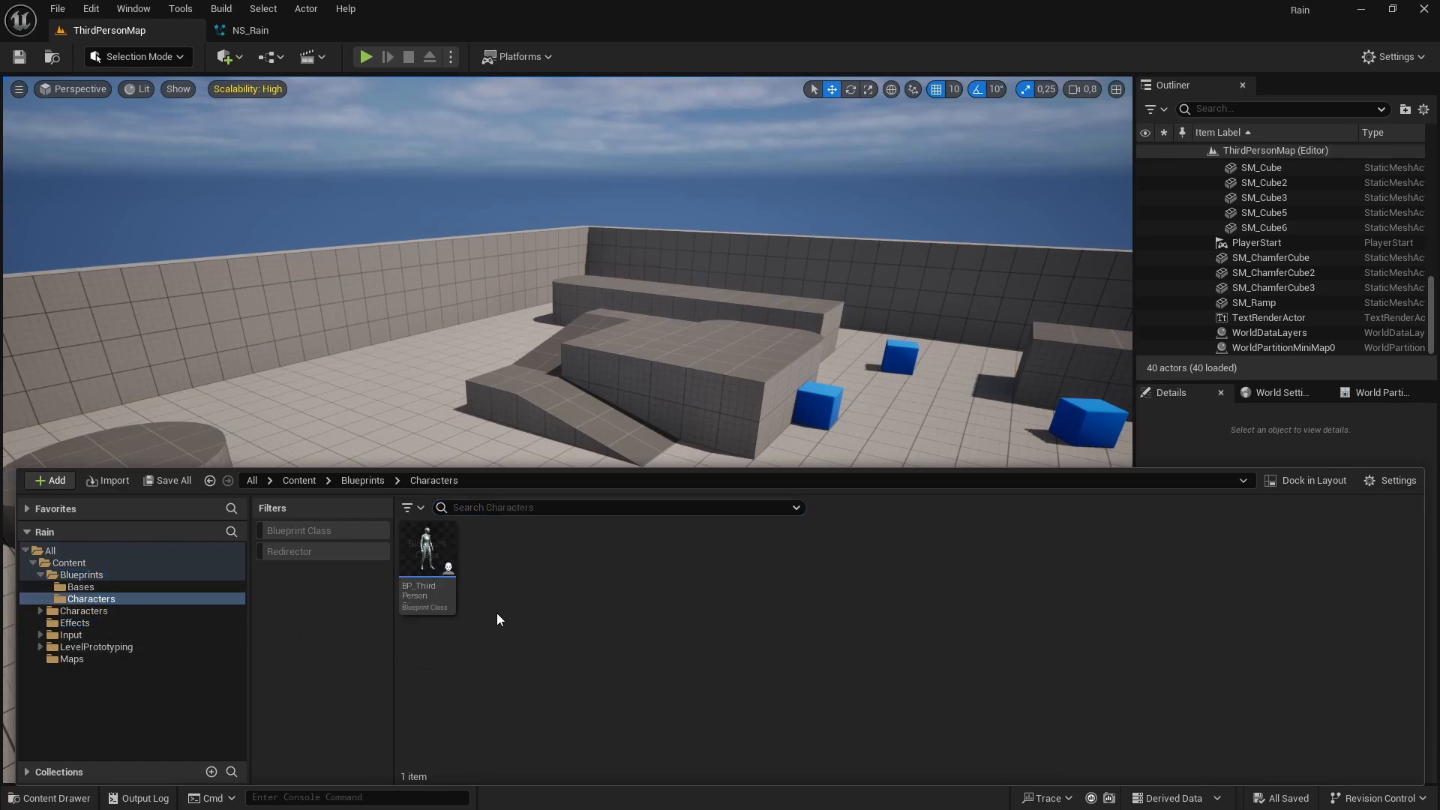
double_click(437, 605)
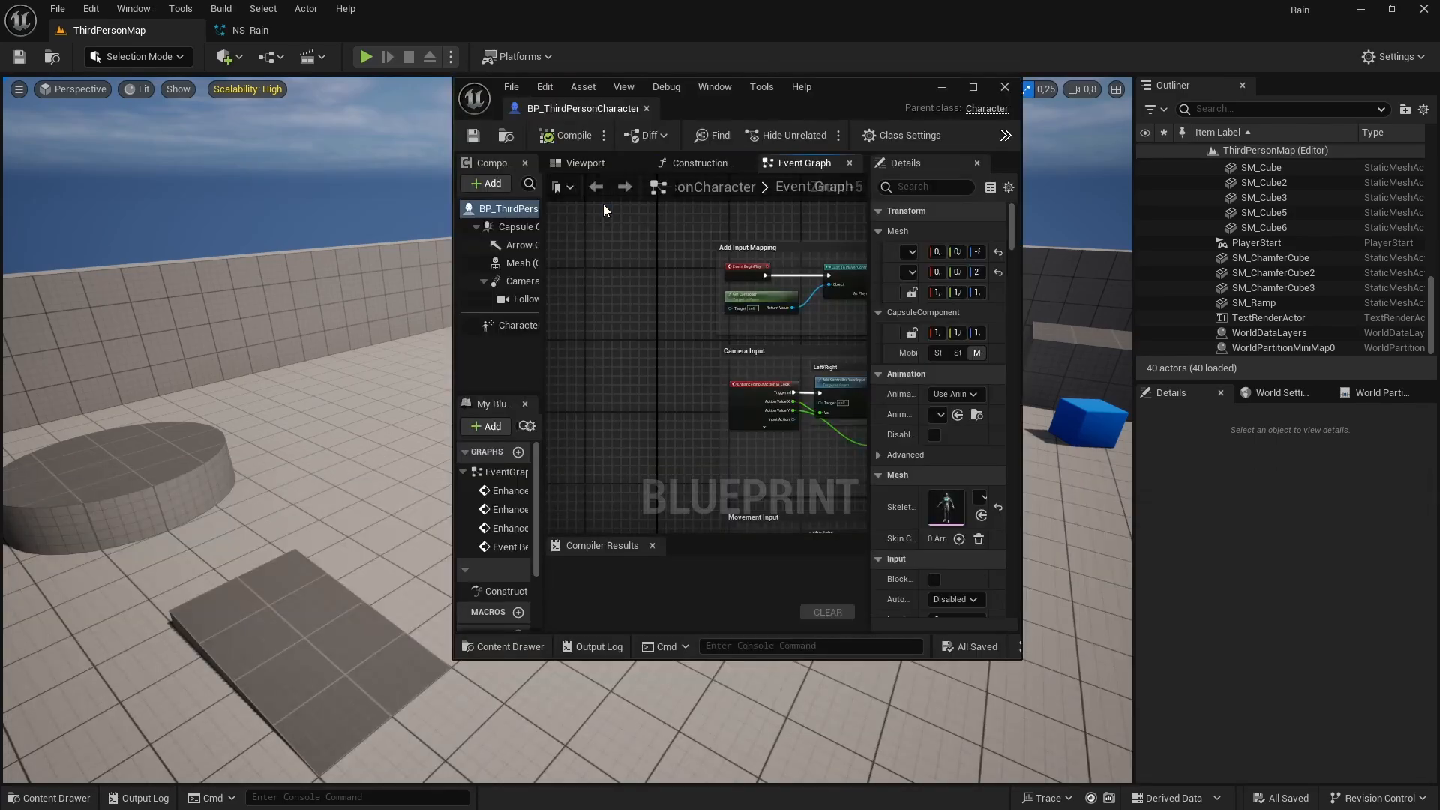
drag(579, 110, 390, 31)
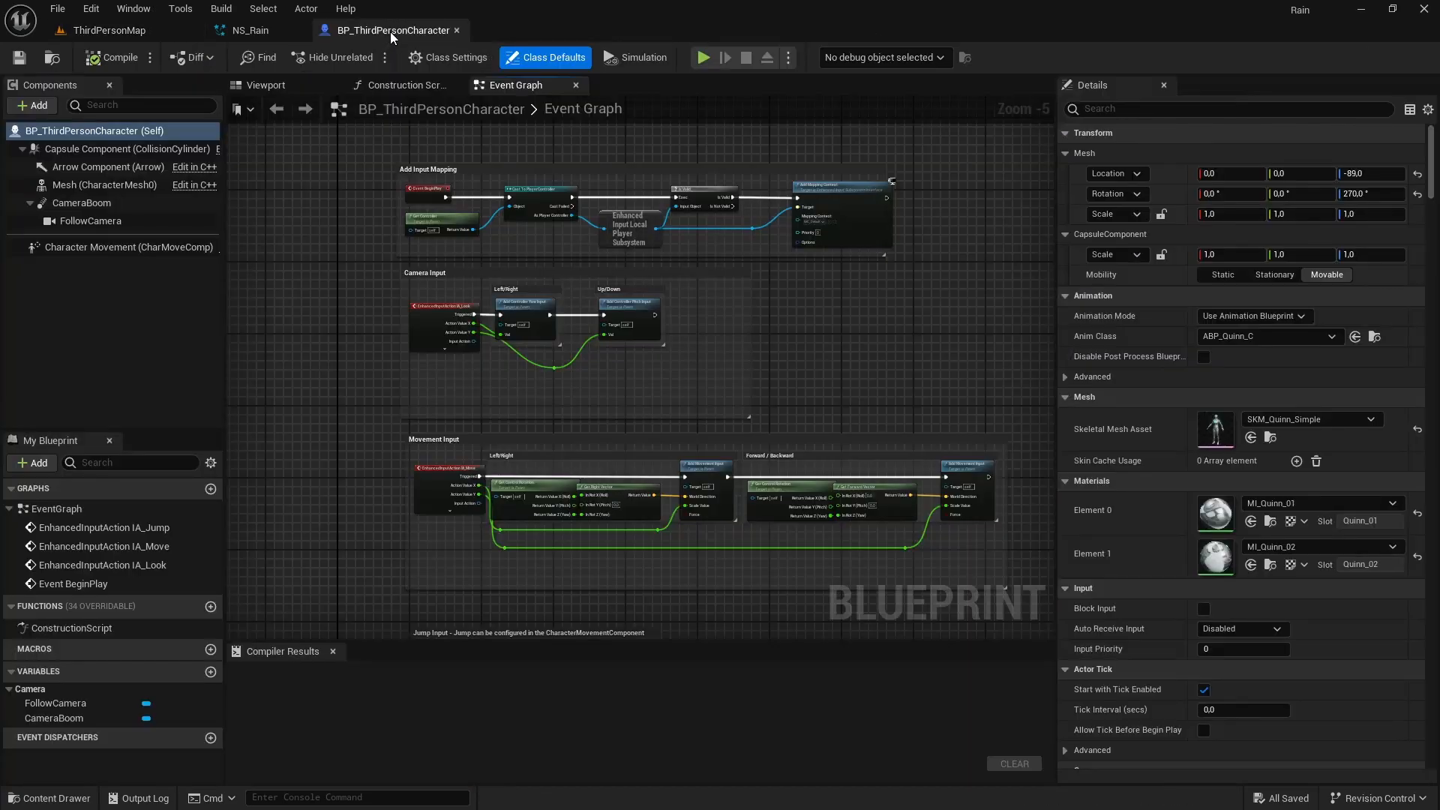
click(294, 91)
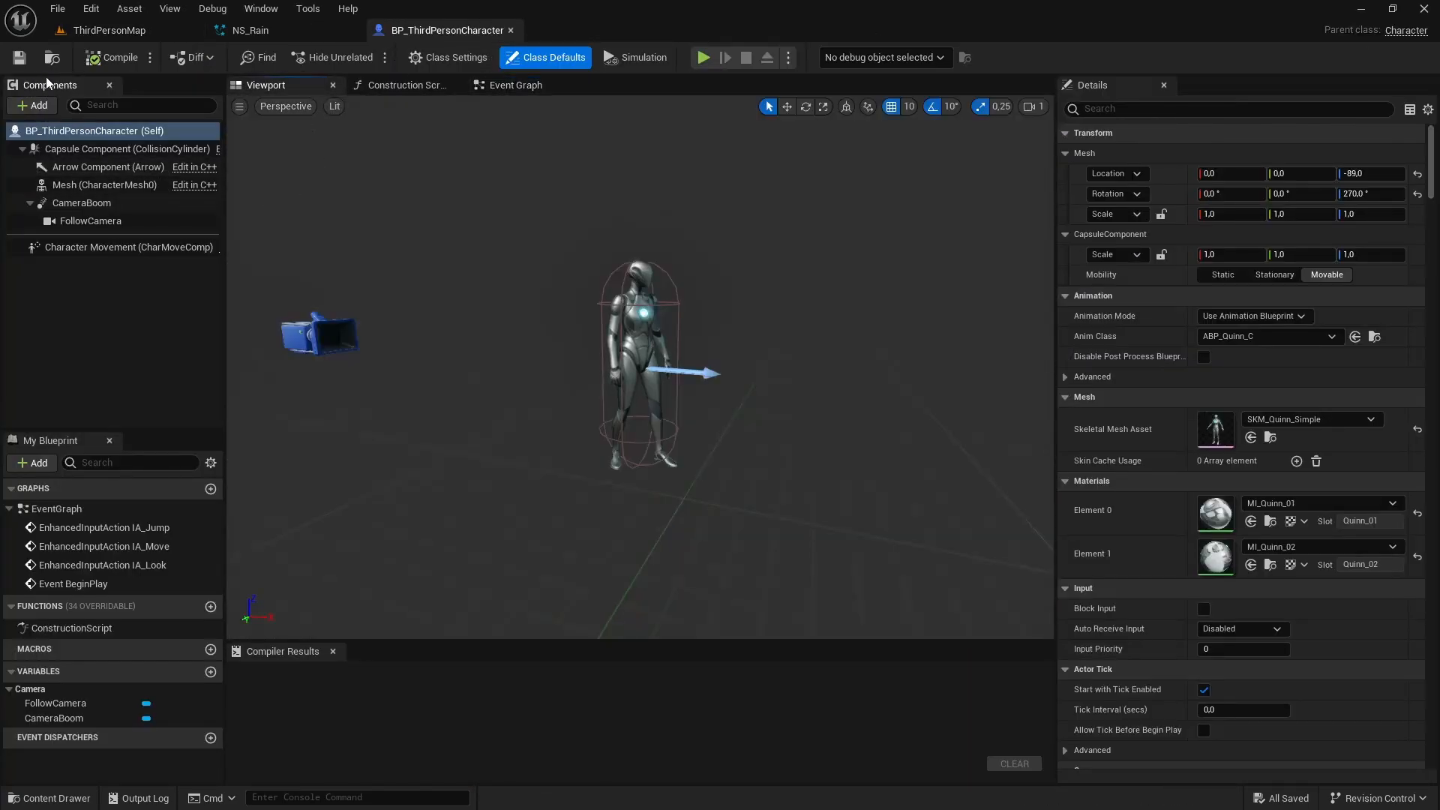
Step: Add a Niagara Particle System component named NS_Rain to the character and assign the NS_Rain system asset to it
click(39, 106)
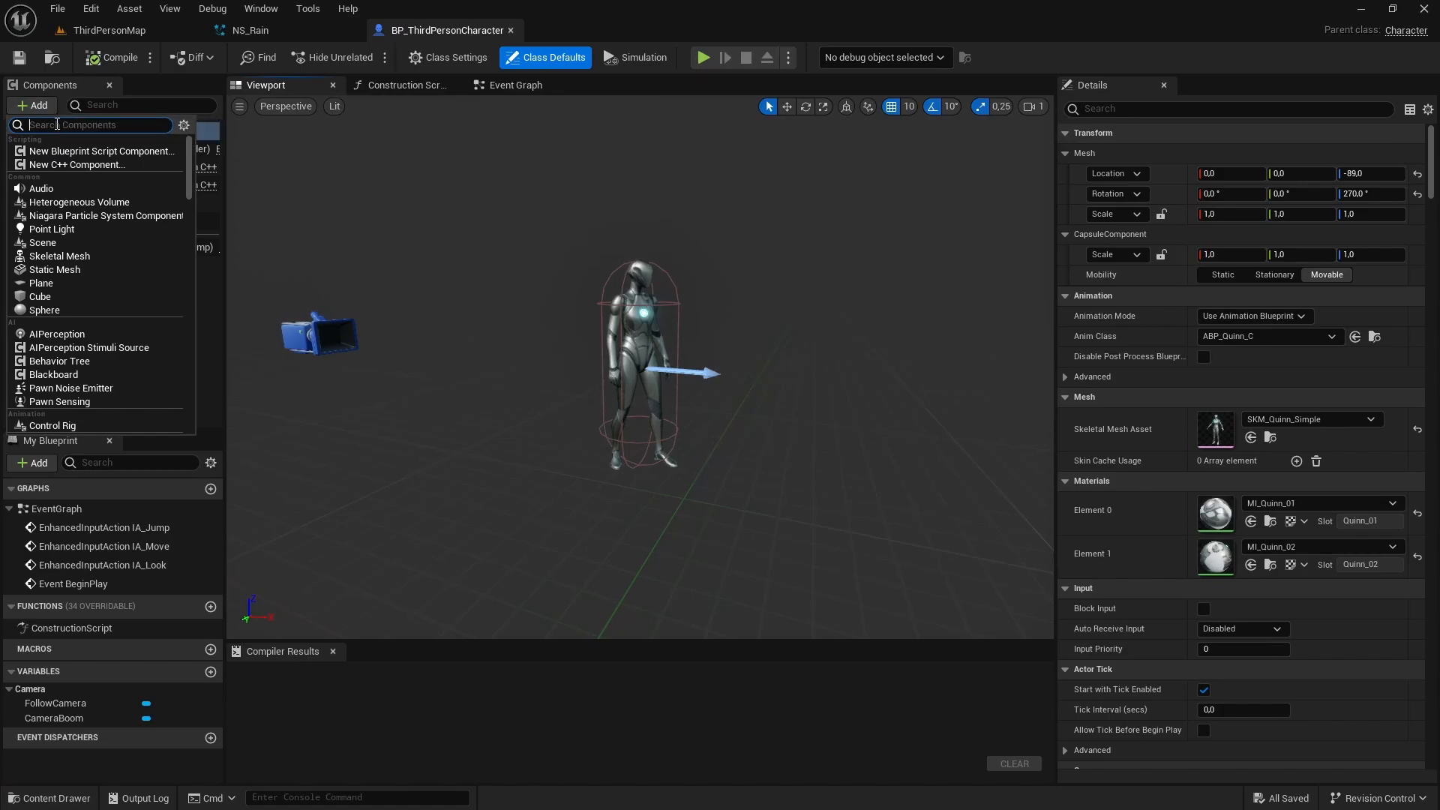
text(Niagara)
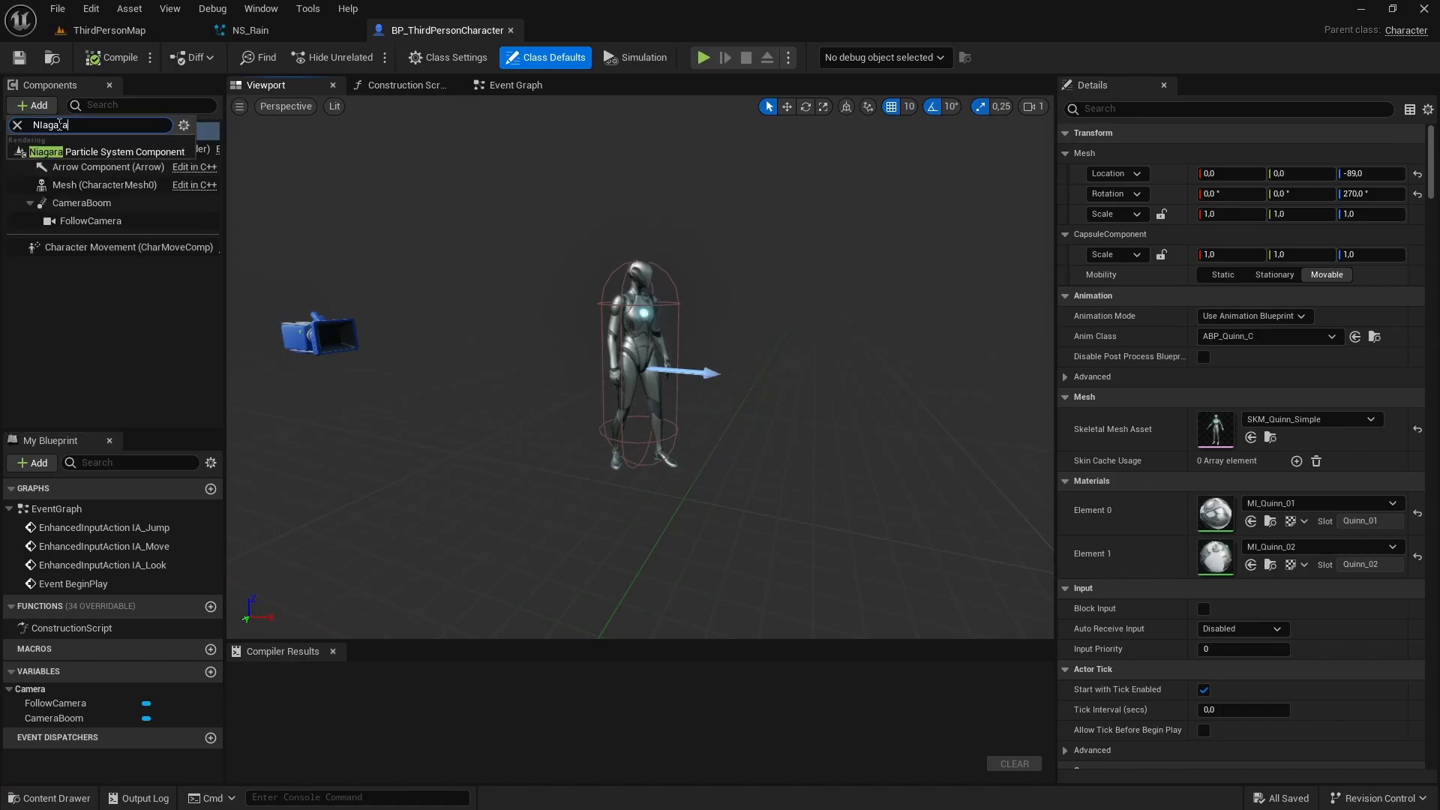
click(150, 156)
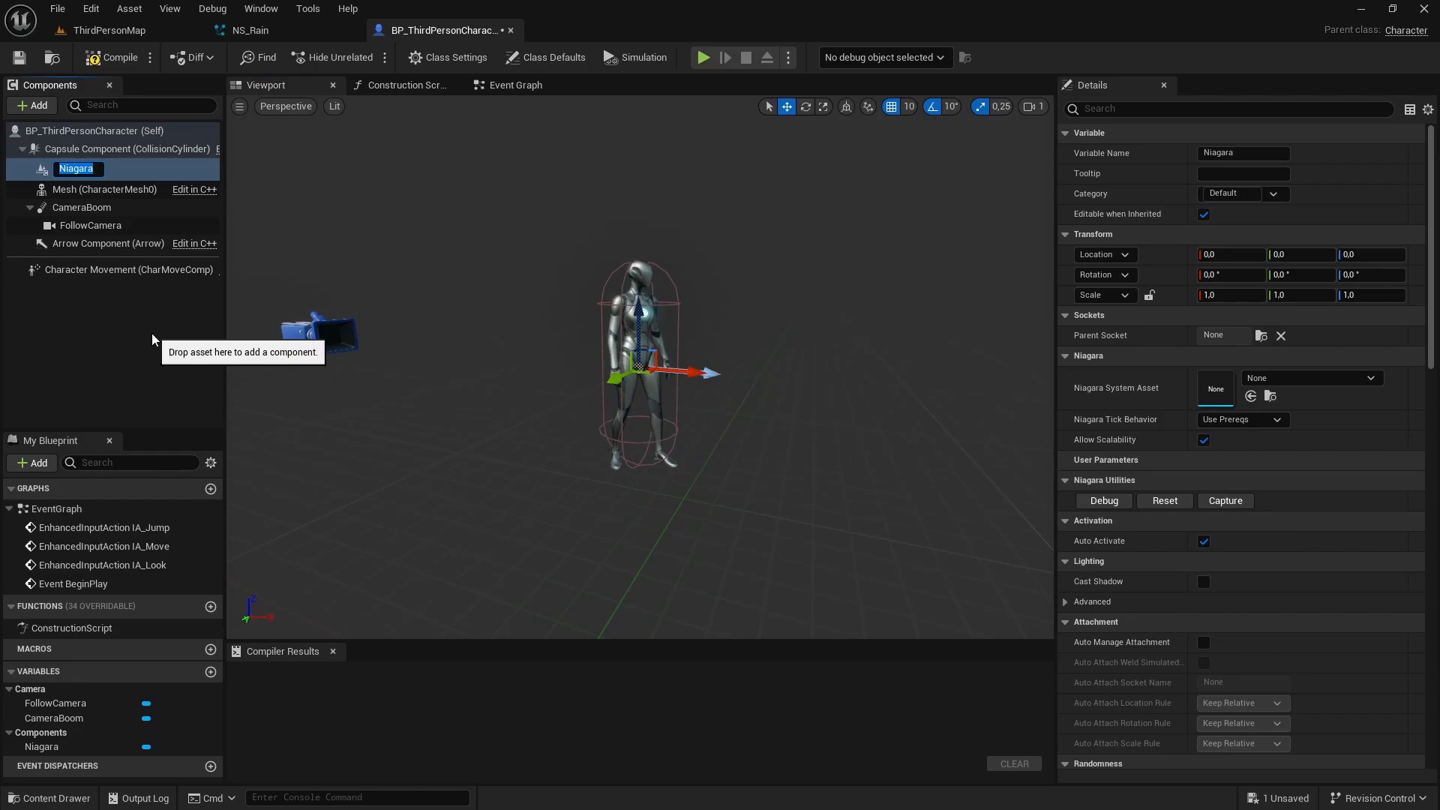
text(NS_Rain)
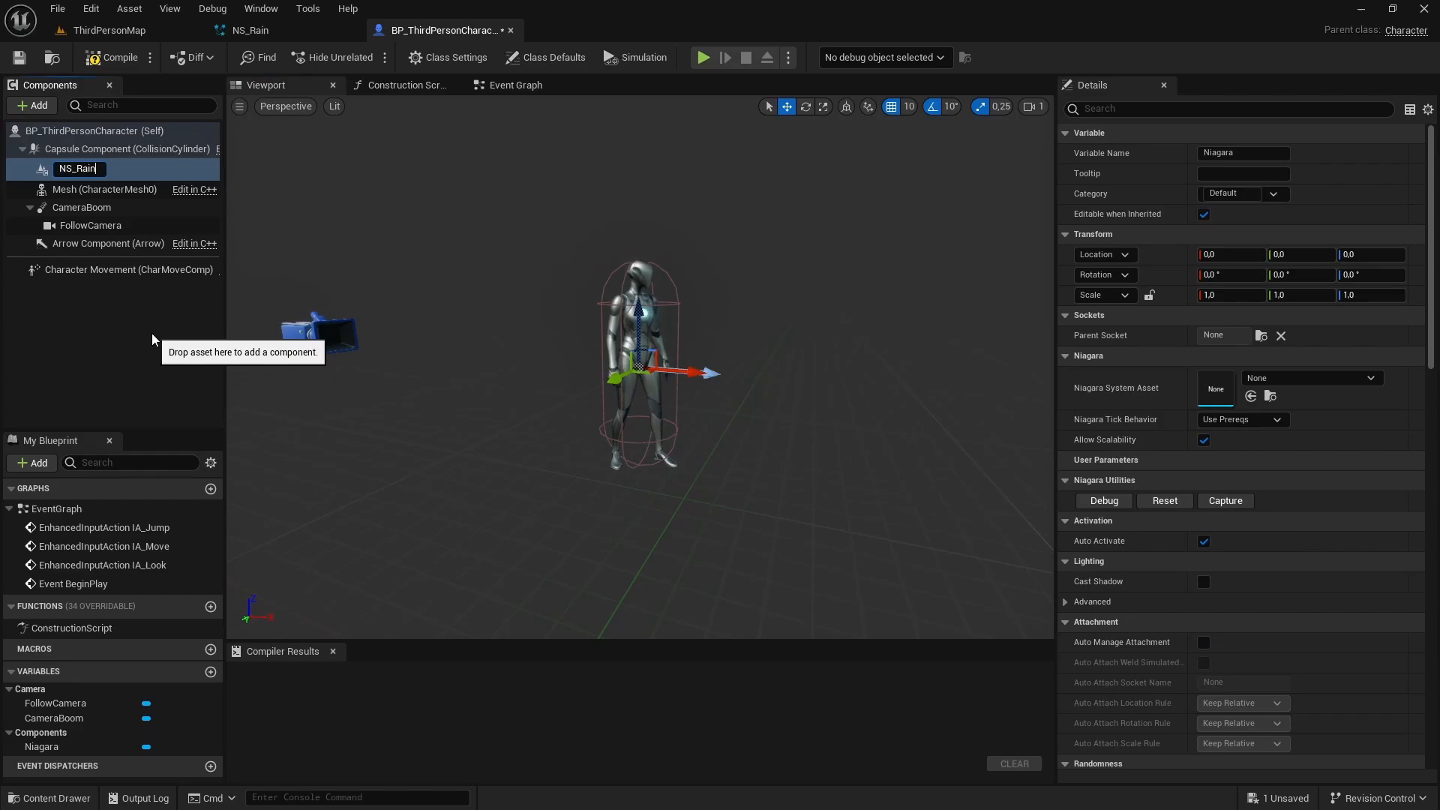
key(Return)
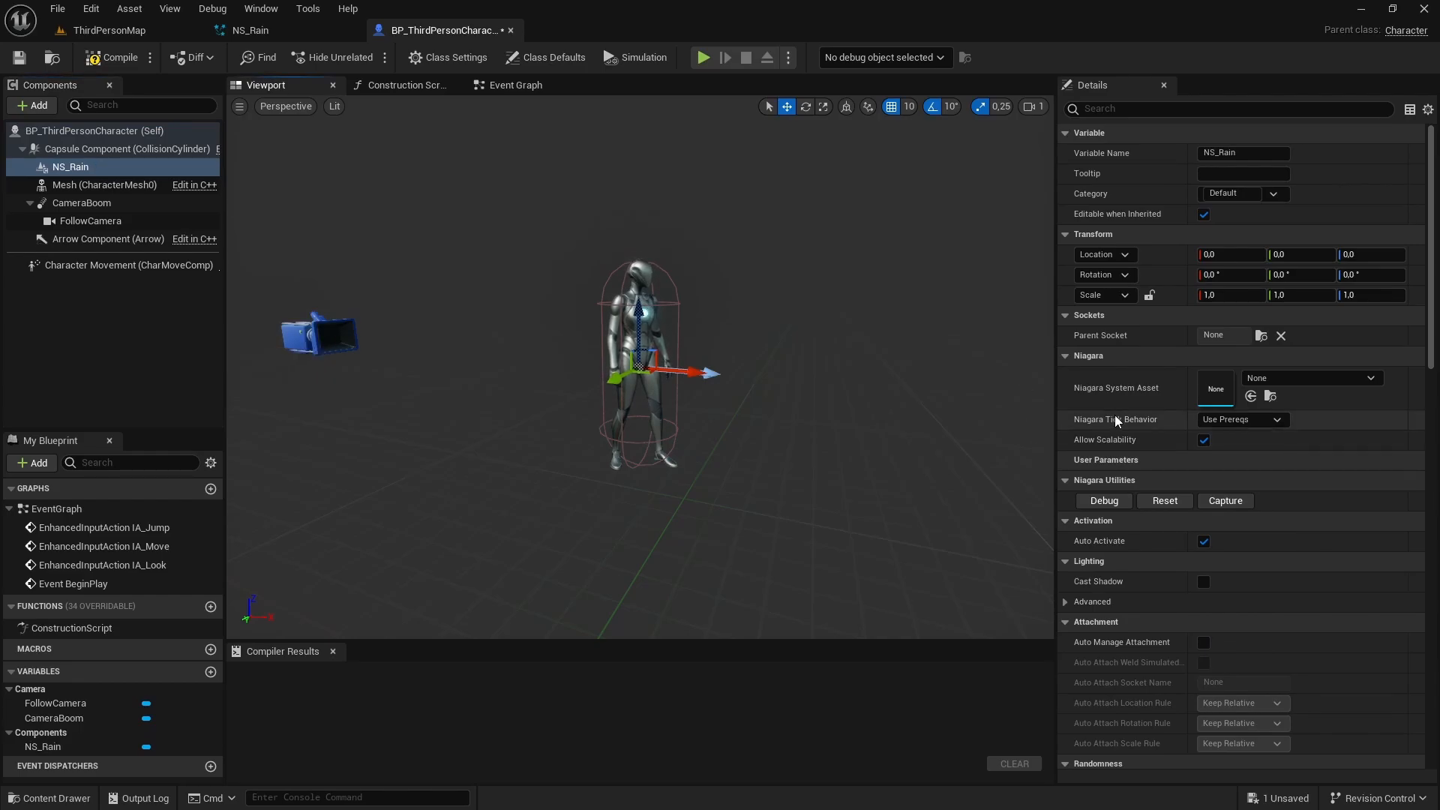
click(1271, 380)
click(1286, 570)
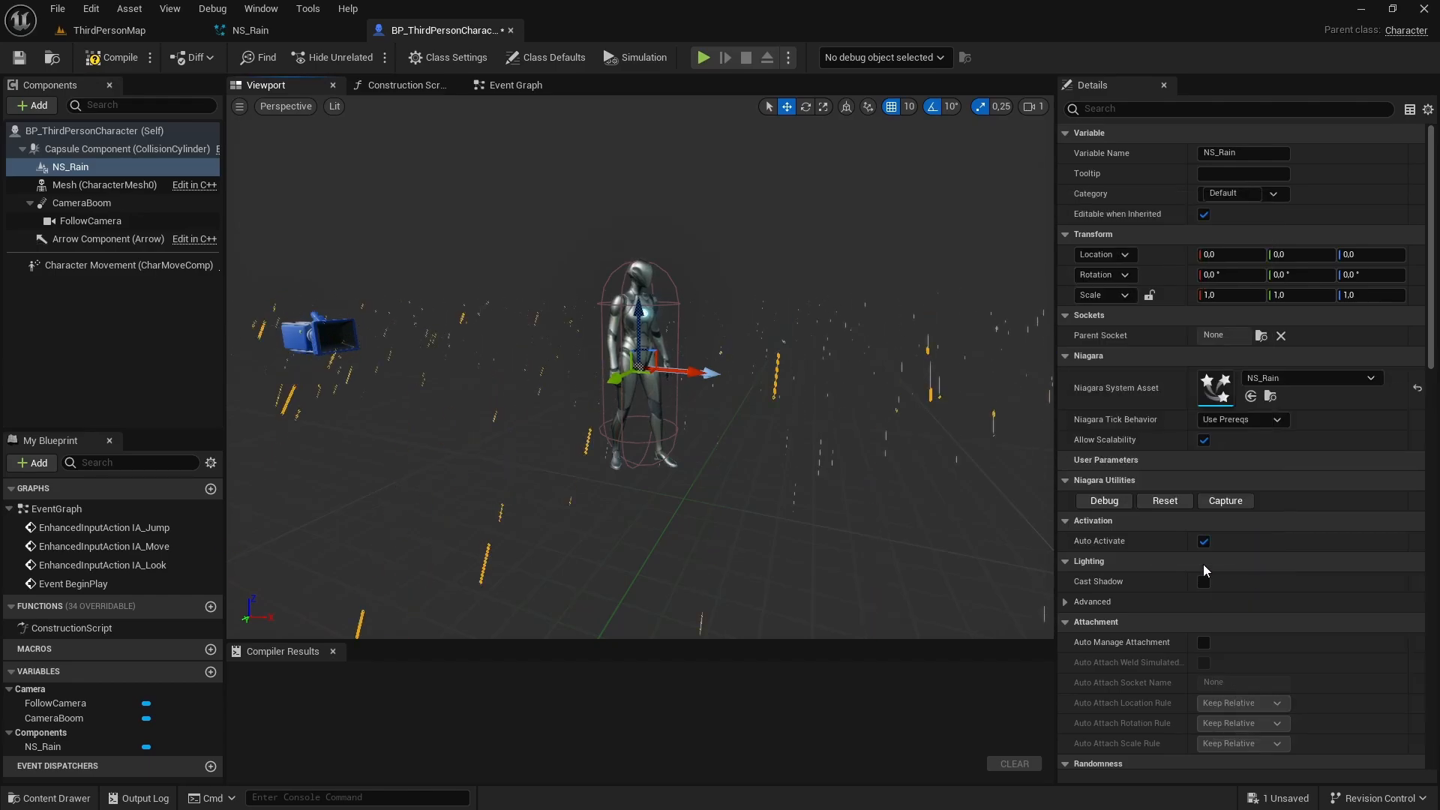
Step: Raise the NS_Rain component above the character to a Z location of 500 and save the blueprint
alt+drag(749, 450, 750, 525)
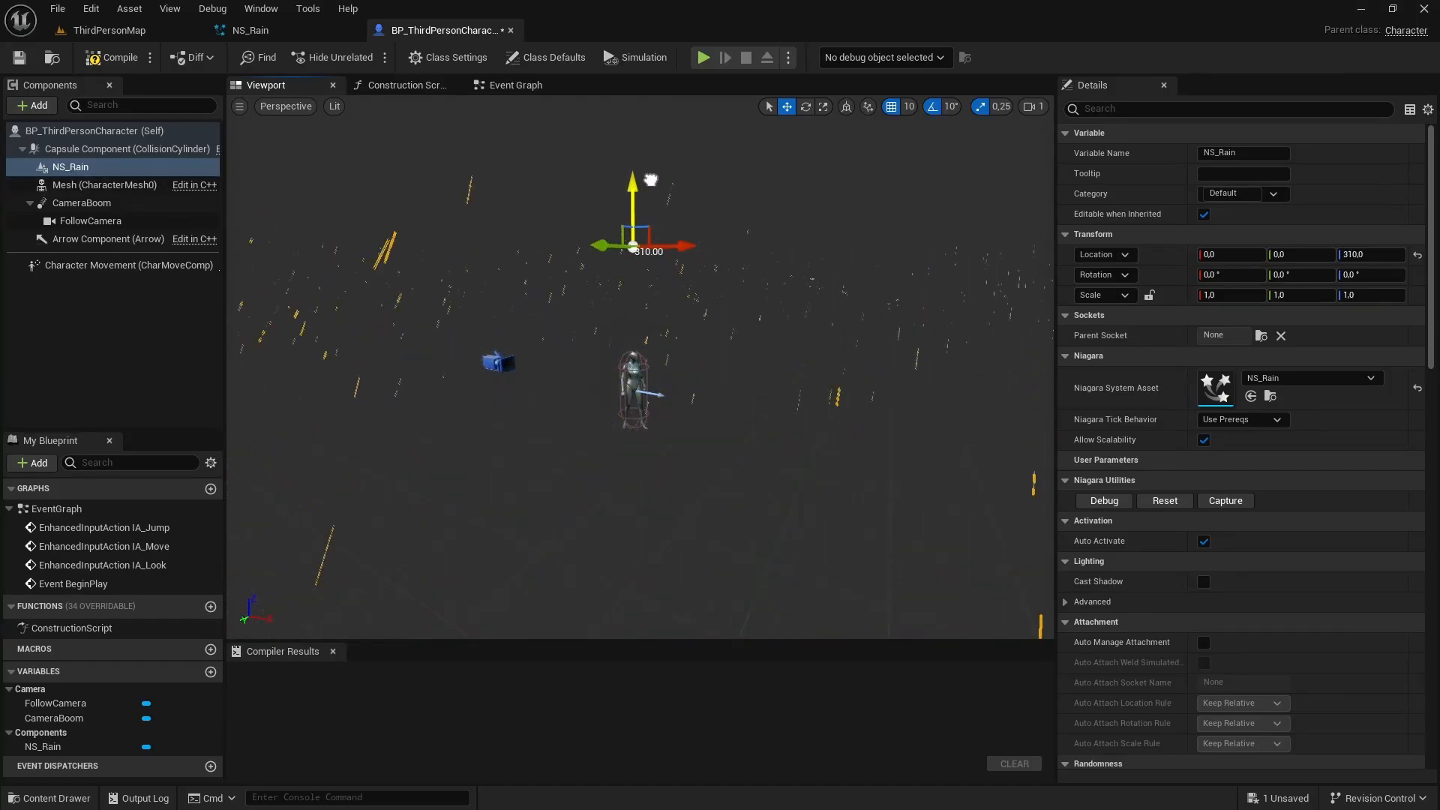
click(1375, 255)
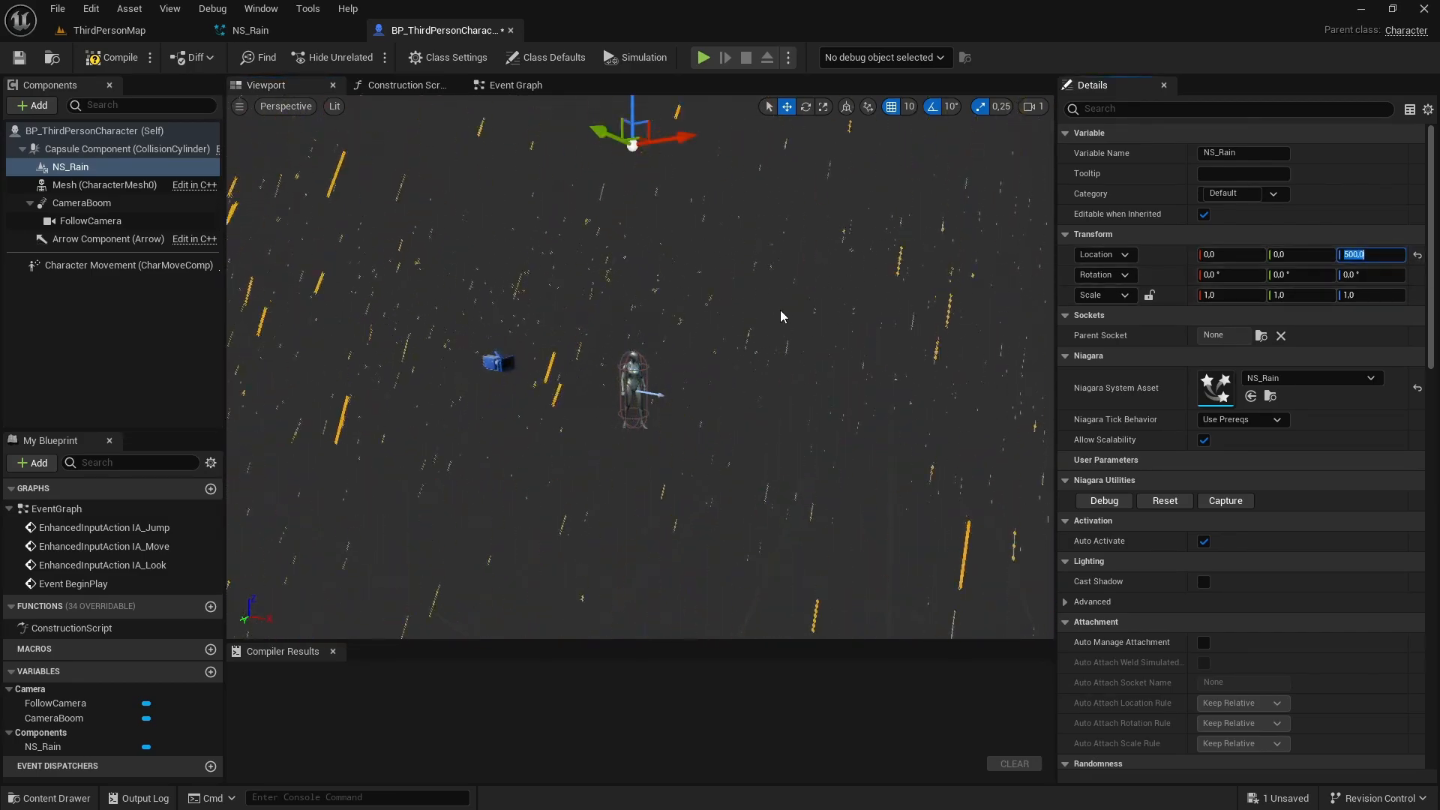
alt+drag(783, 318, 799, 364)
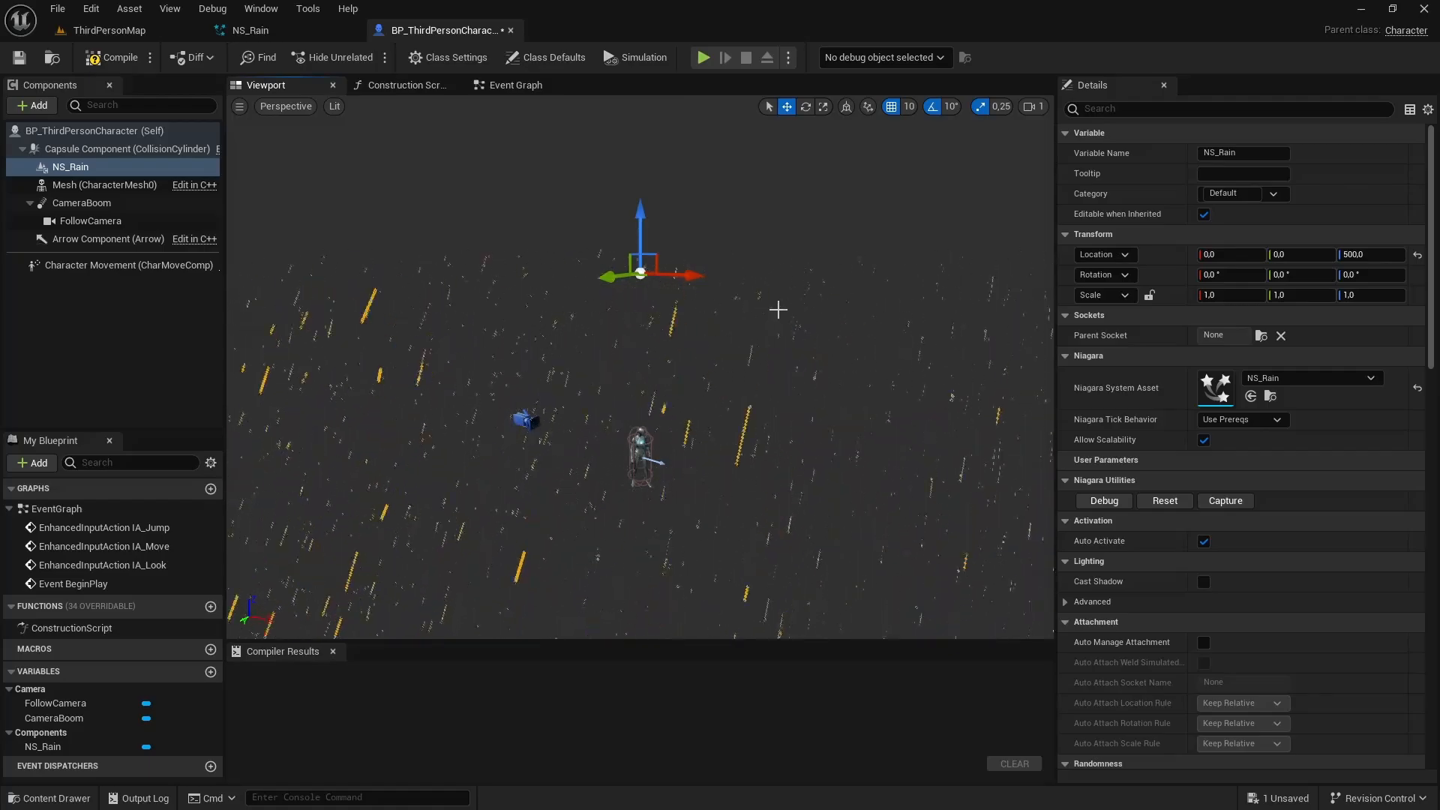
alt+drag(778, 310, 849, 376)
key(ctrl+s)
Step: Play ThirdPersonMap in full screen and move the character around to check that the rain follows it
click(152, 27)
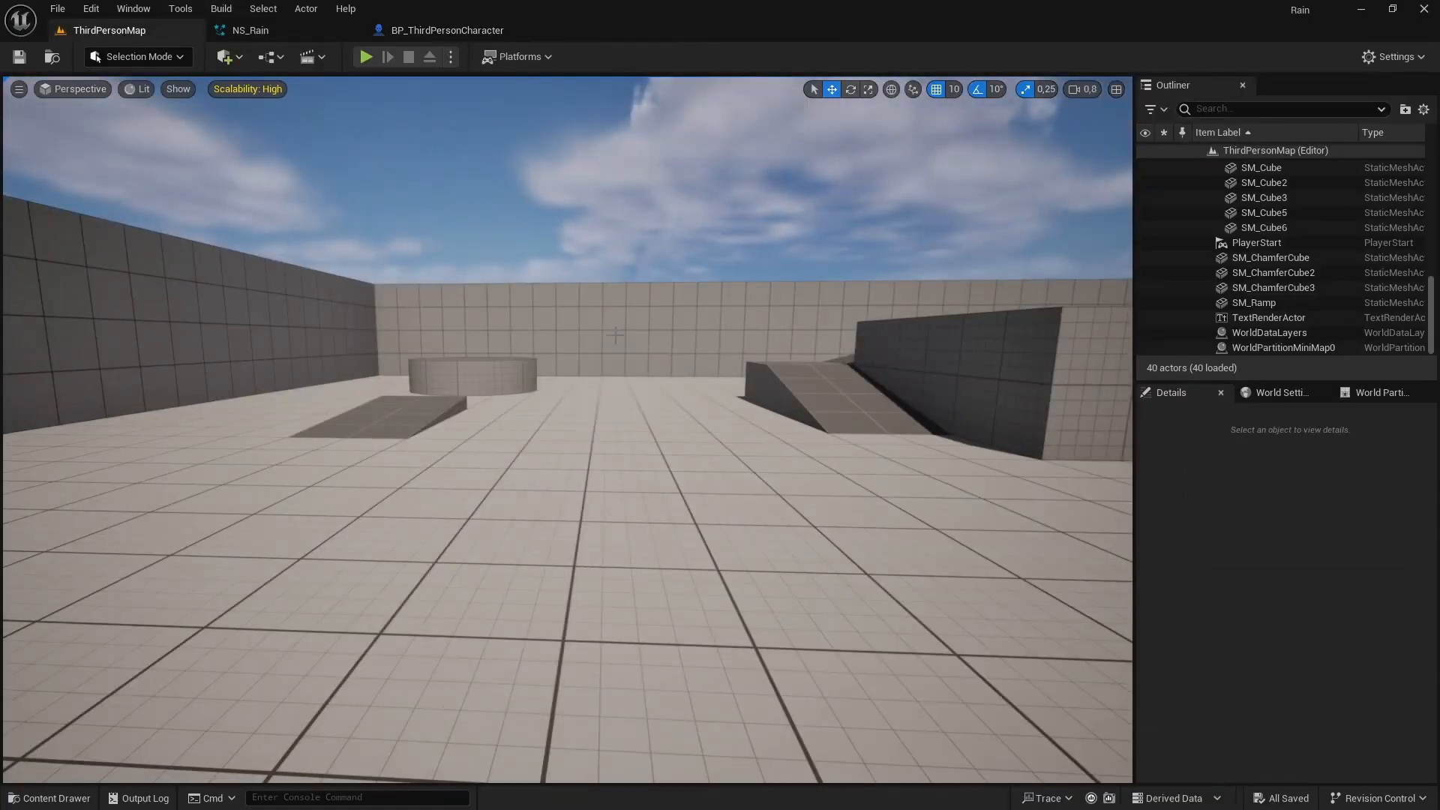
key(F11)
key(alt+p)
click(618, 337)
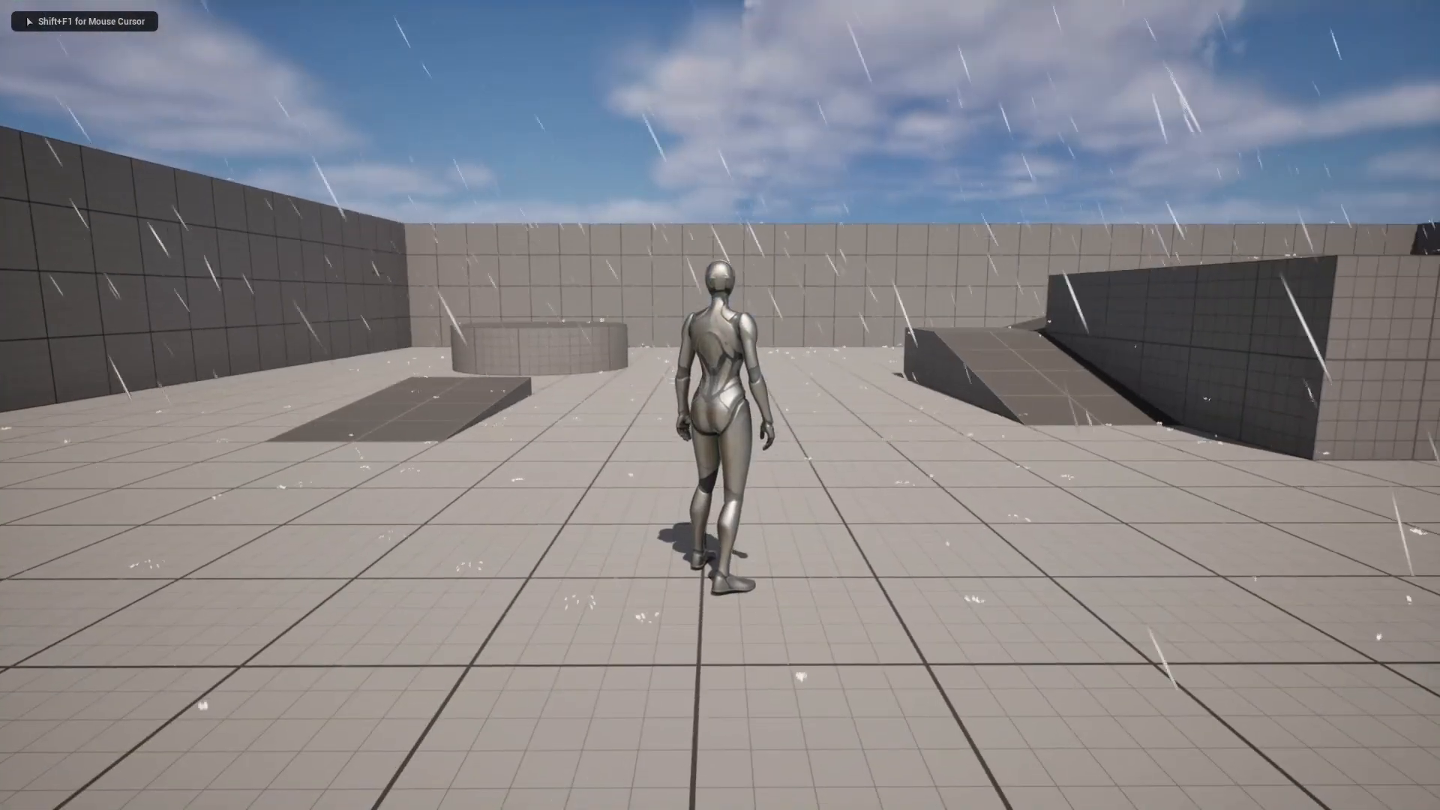
key(a)
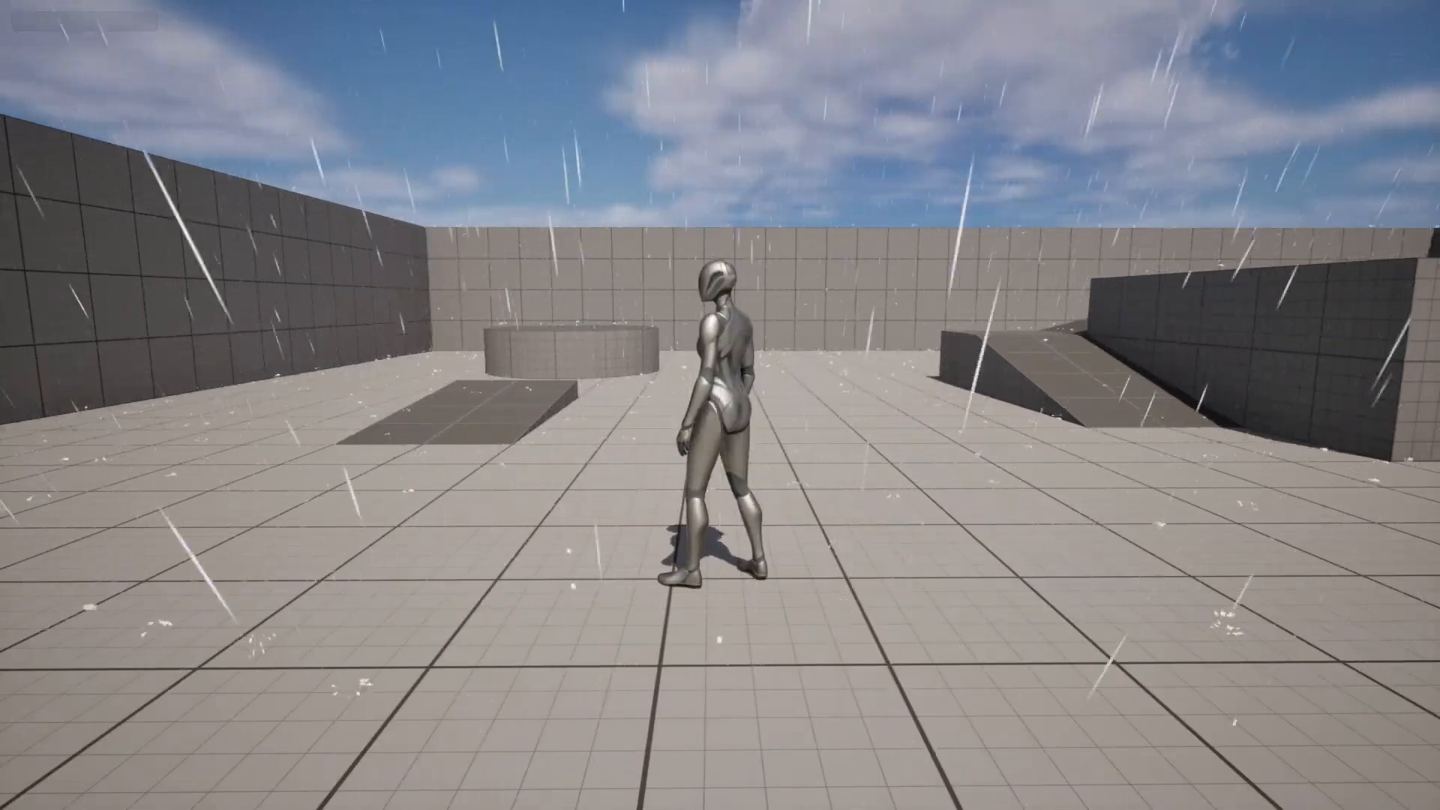
key(s)
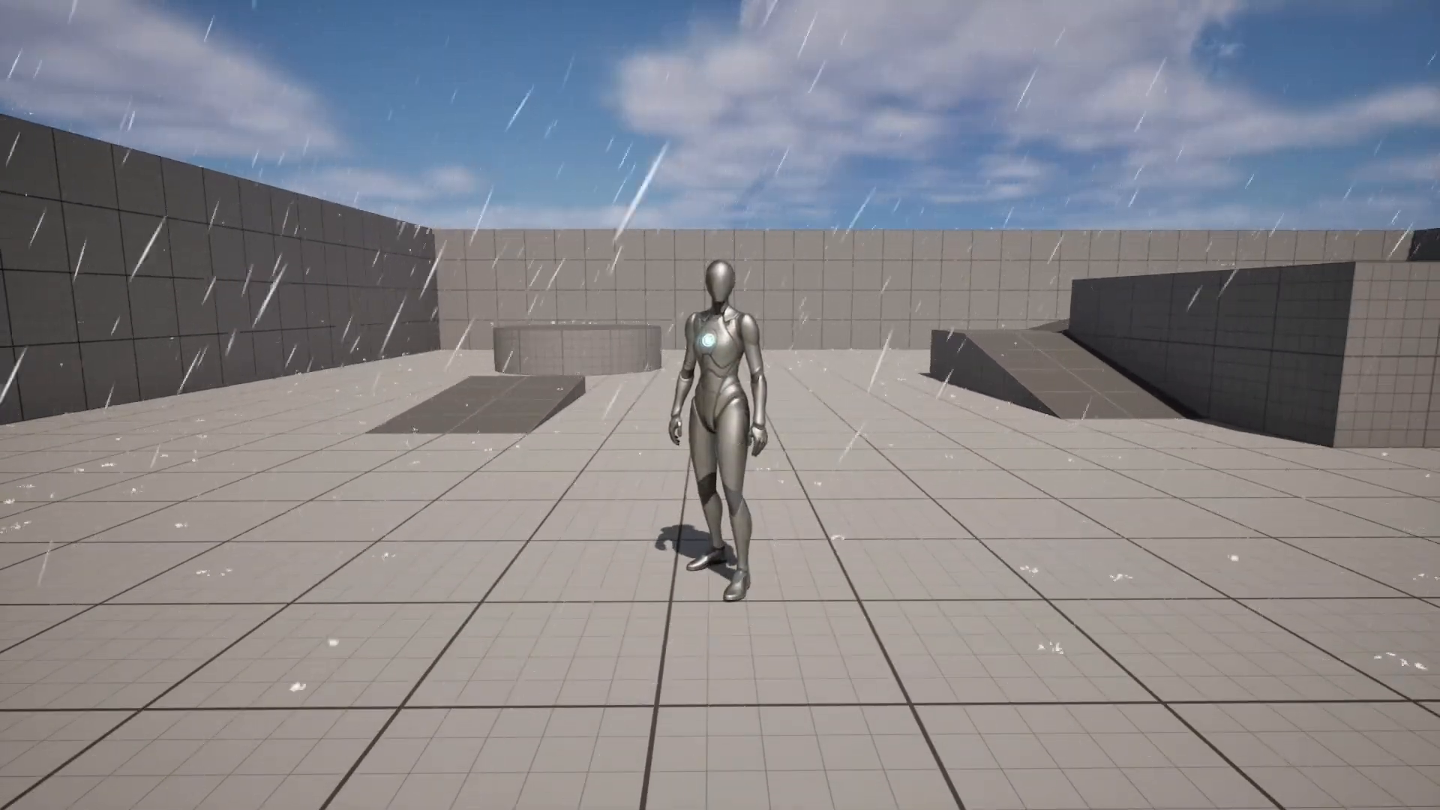
key(d)
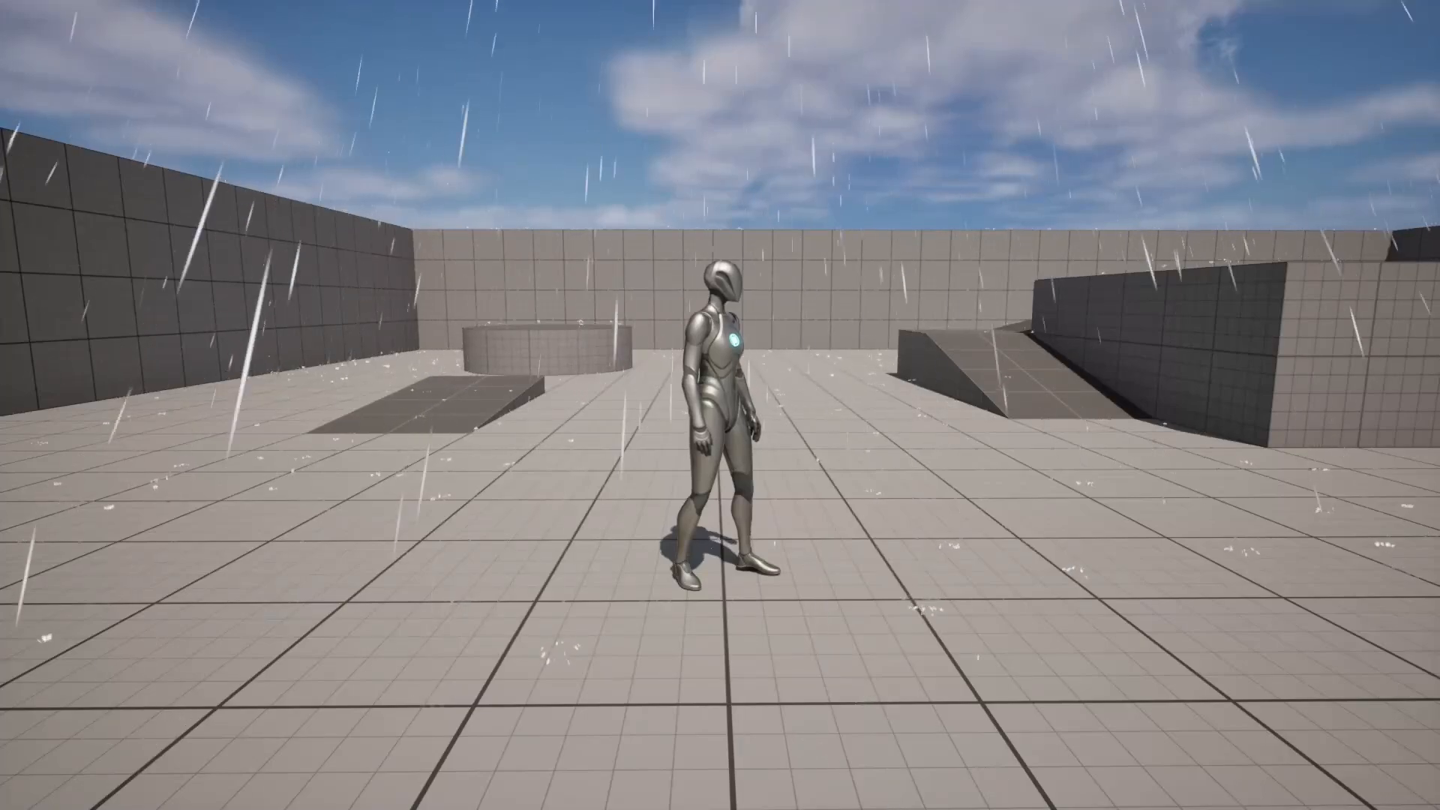
Step: Stop the play test and add an Event Tick node in an empty area of BP_ThirdPersonCharacter's Event Graph
key(Escape)
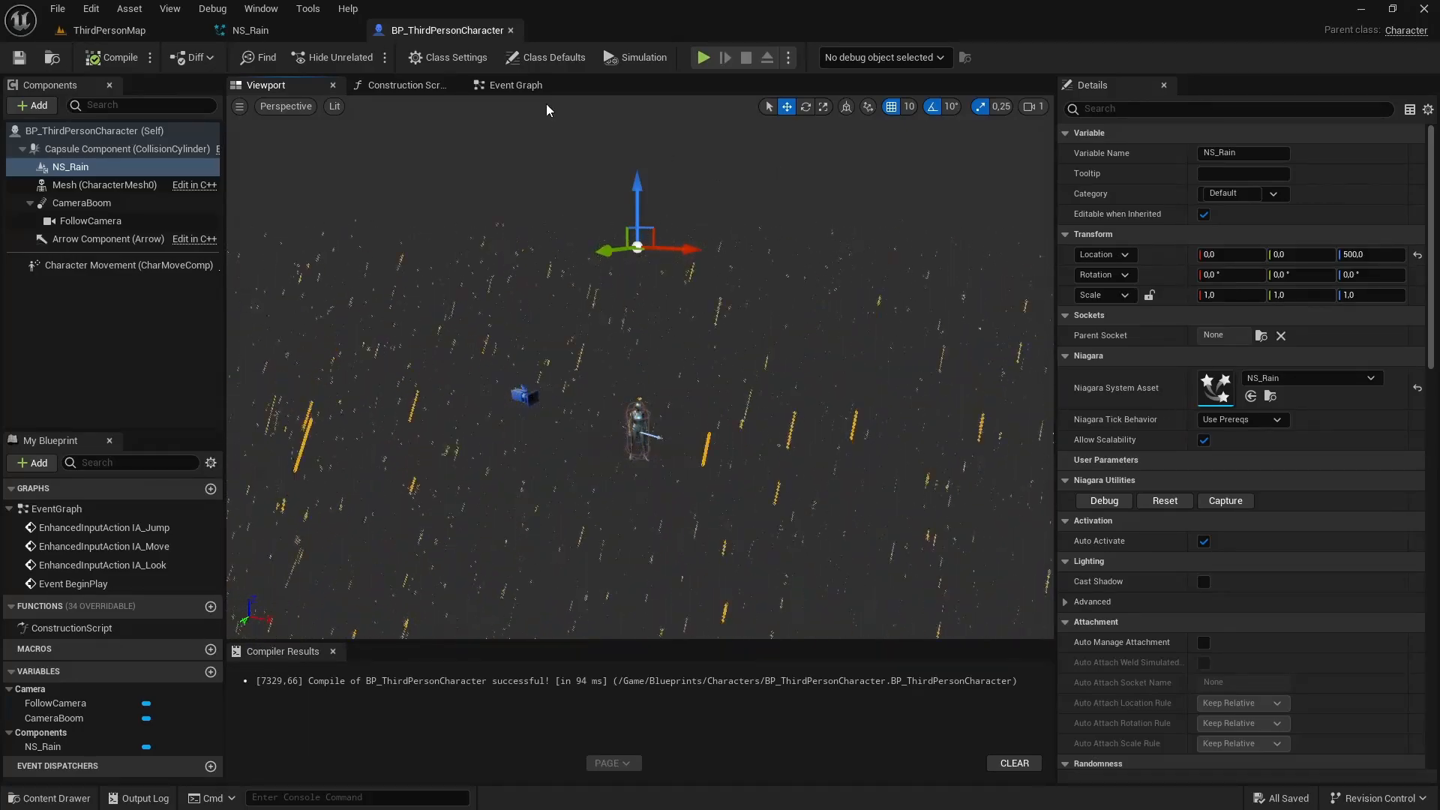
click(516, 86)
scroll(542, 318, down, 4)
right_drag(575, 368, 619, 142)
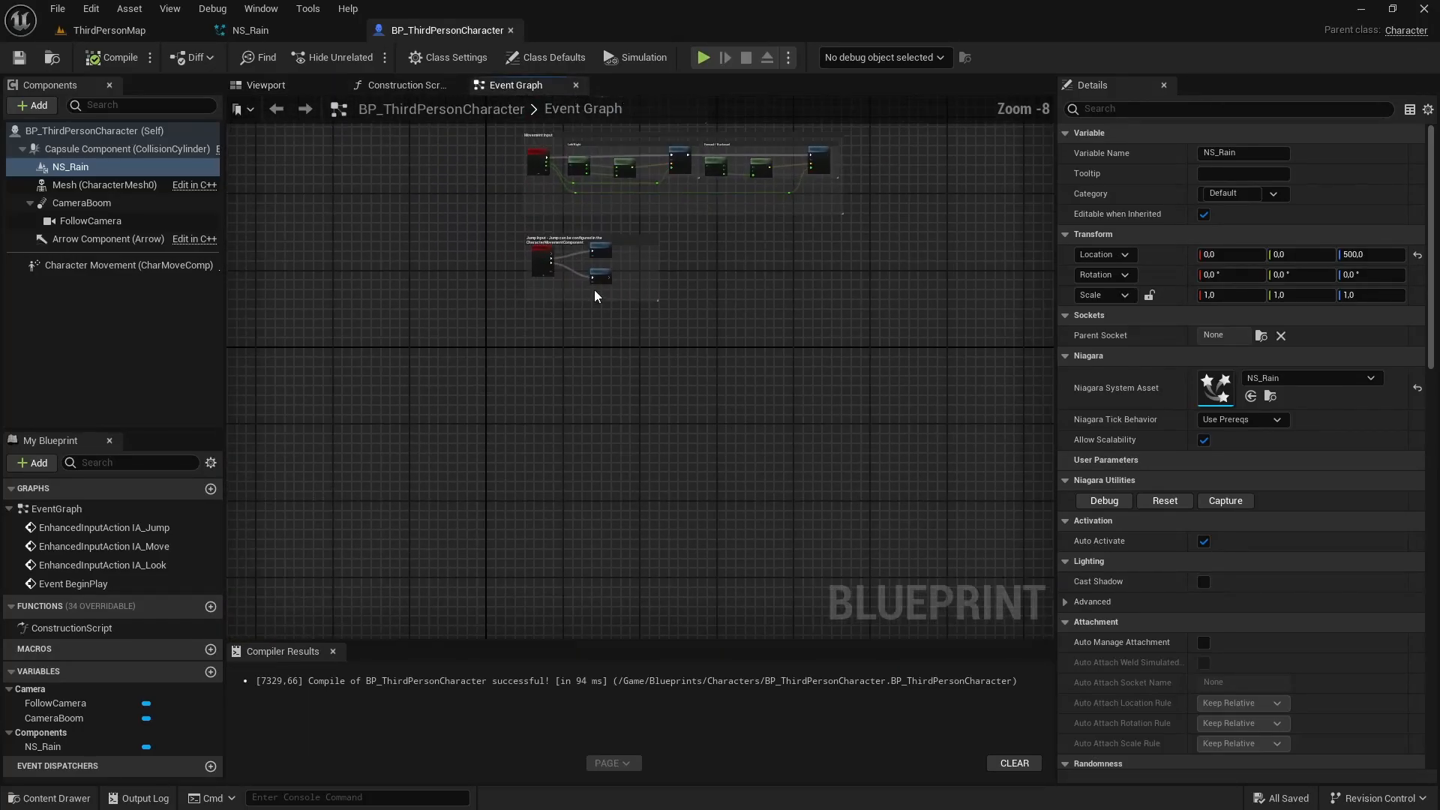
scroll(594, 290, up, 6)
right_drag(484, 448, 669, 356)
right_click(488, 414)
text(tick)
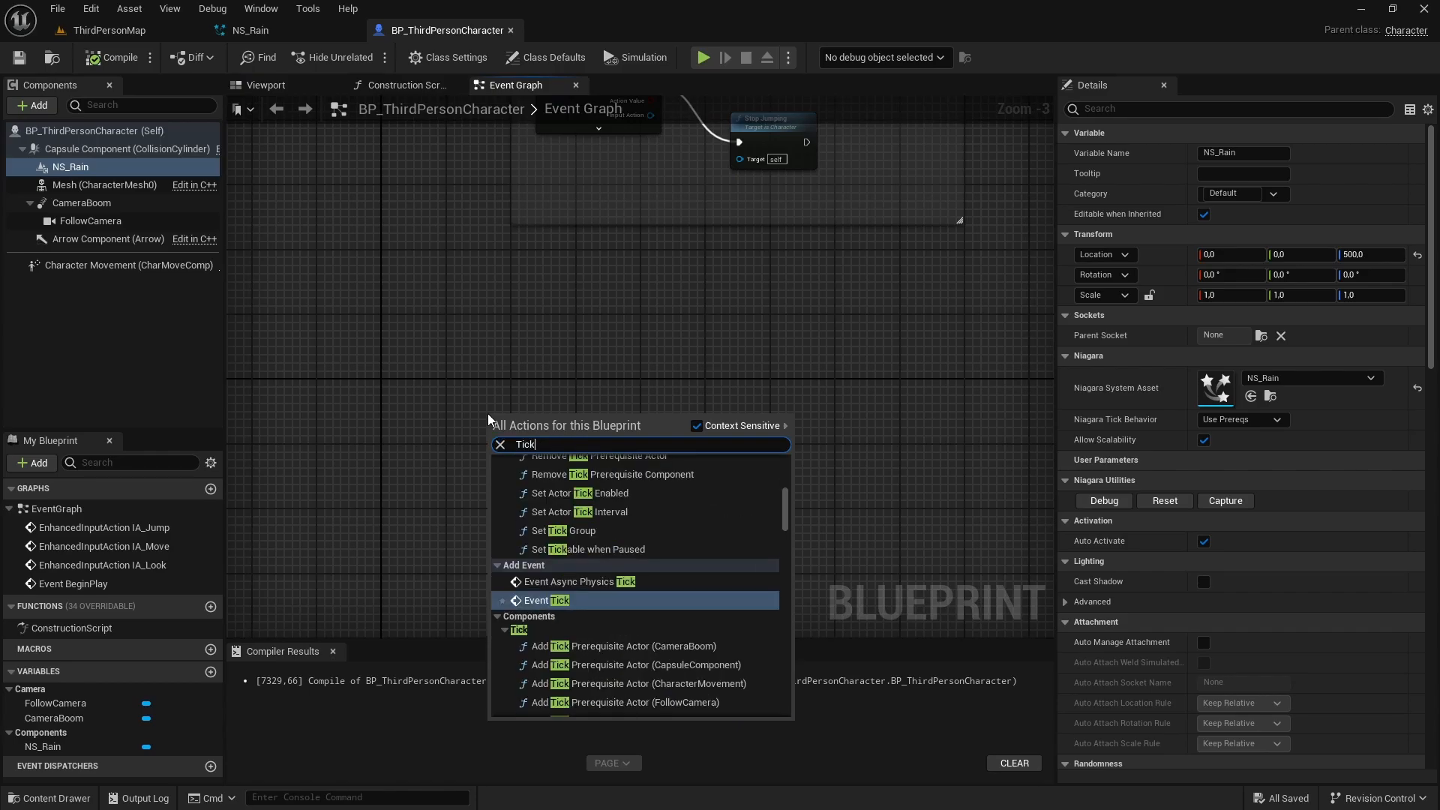
key(Return)
scroll(489, 415, up, 2)
drag(492, 417, 524, 375)
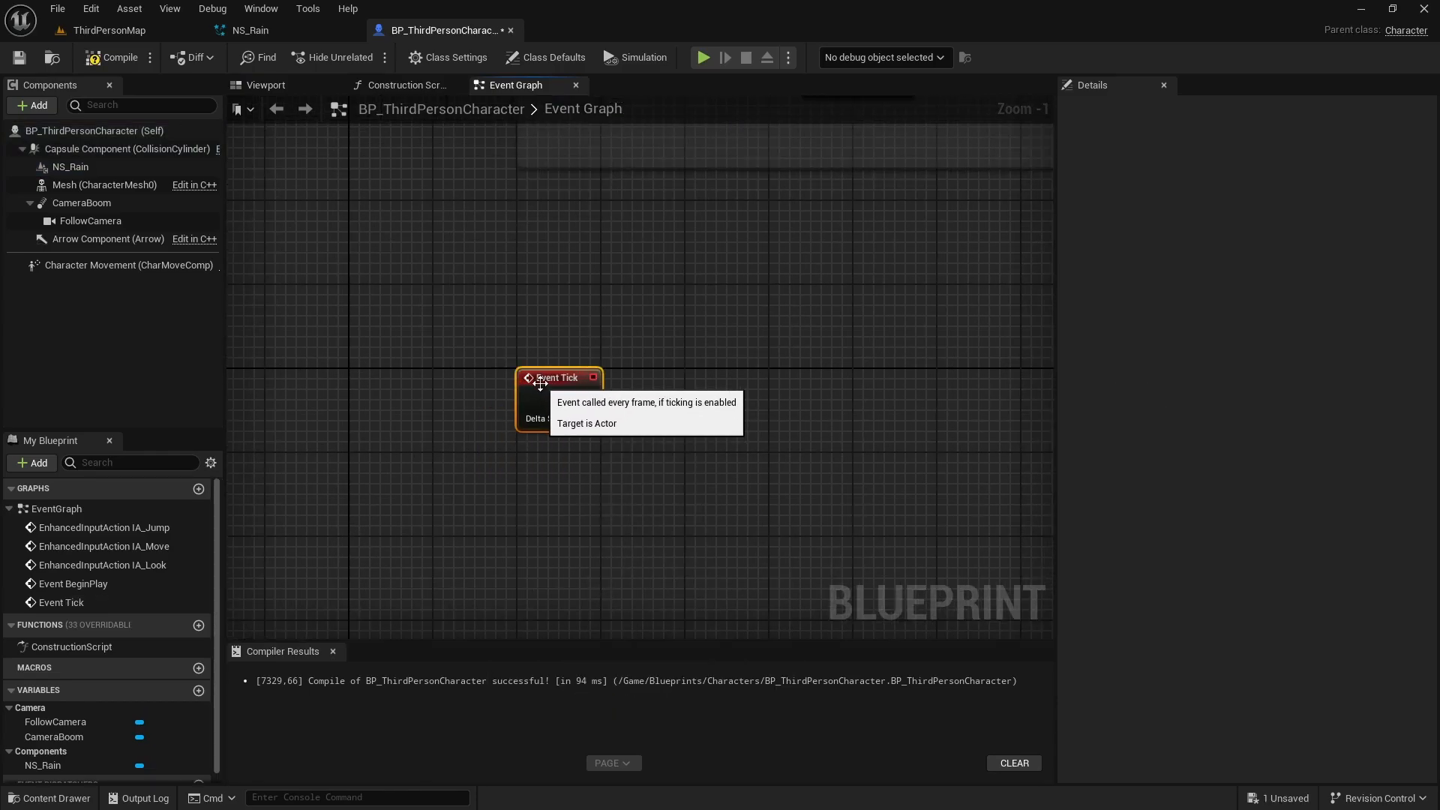
click(673, 444)
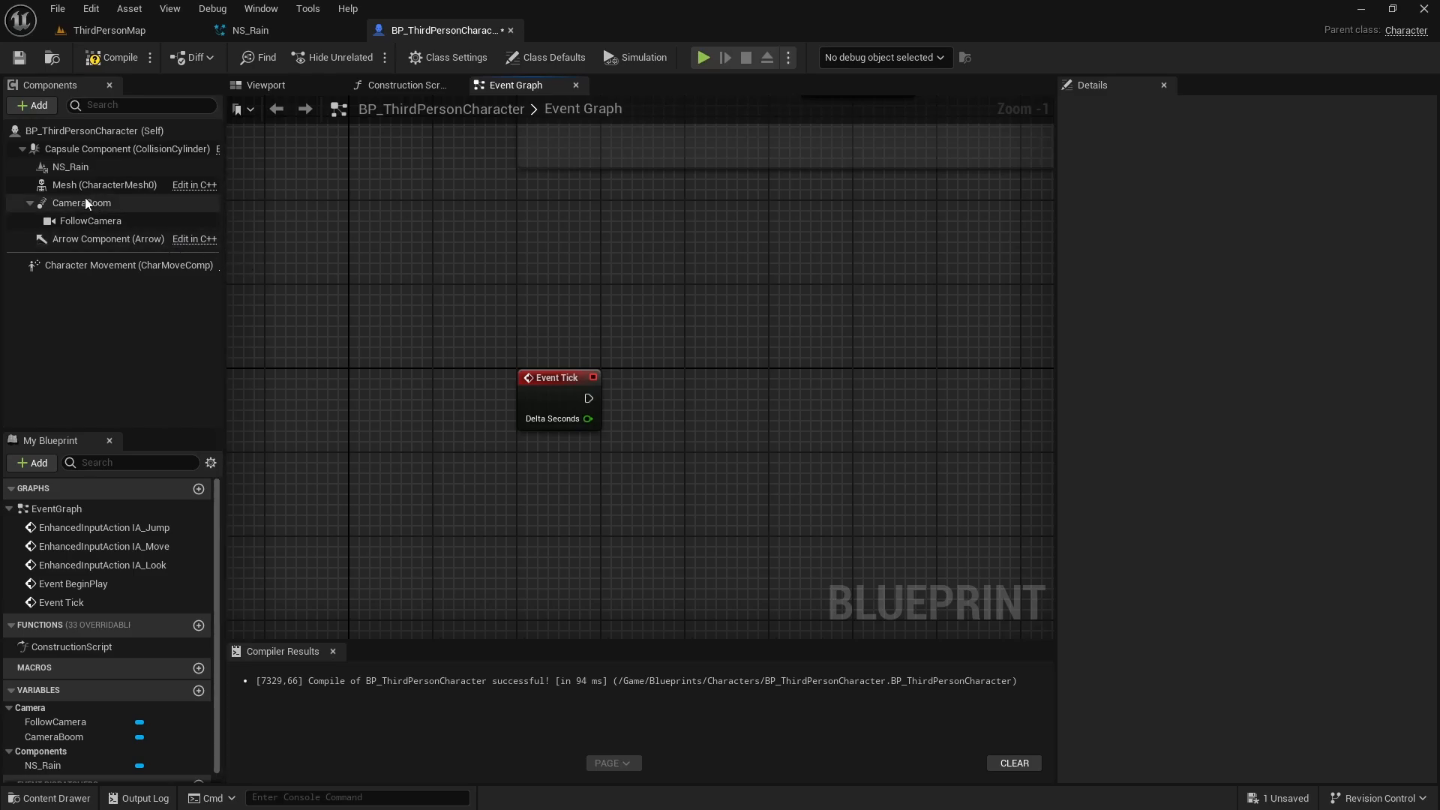
Step: Add a Set World Rotation node targeting the NS_Rain component, connect it to Event Tick, and save the blueprint
drag(66, 168, 696, 409)
text(Set world)
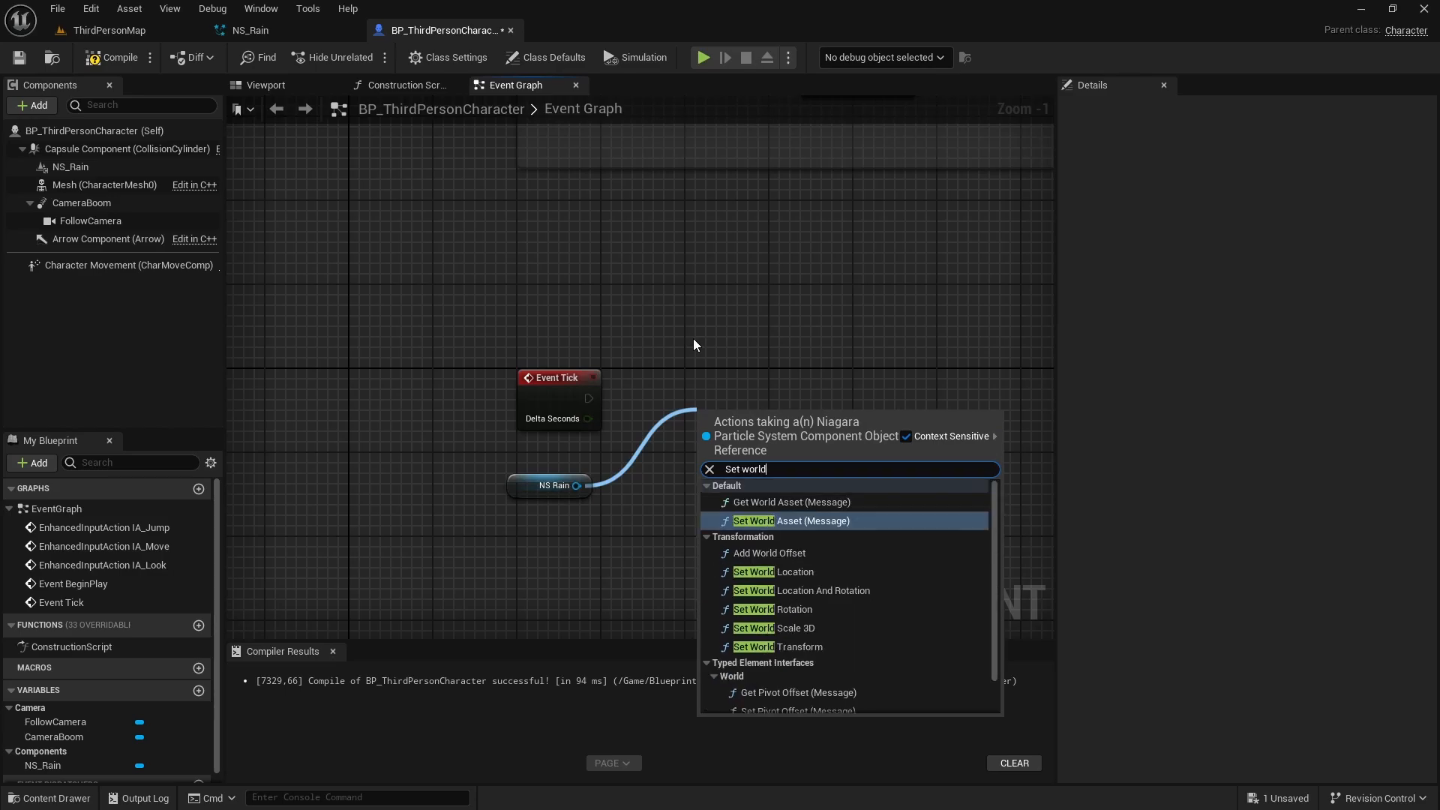
text( rot)
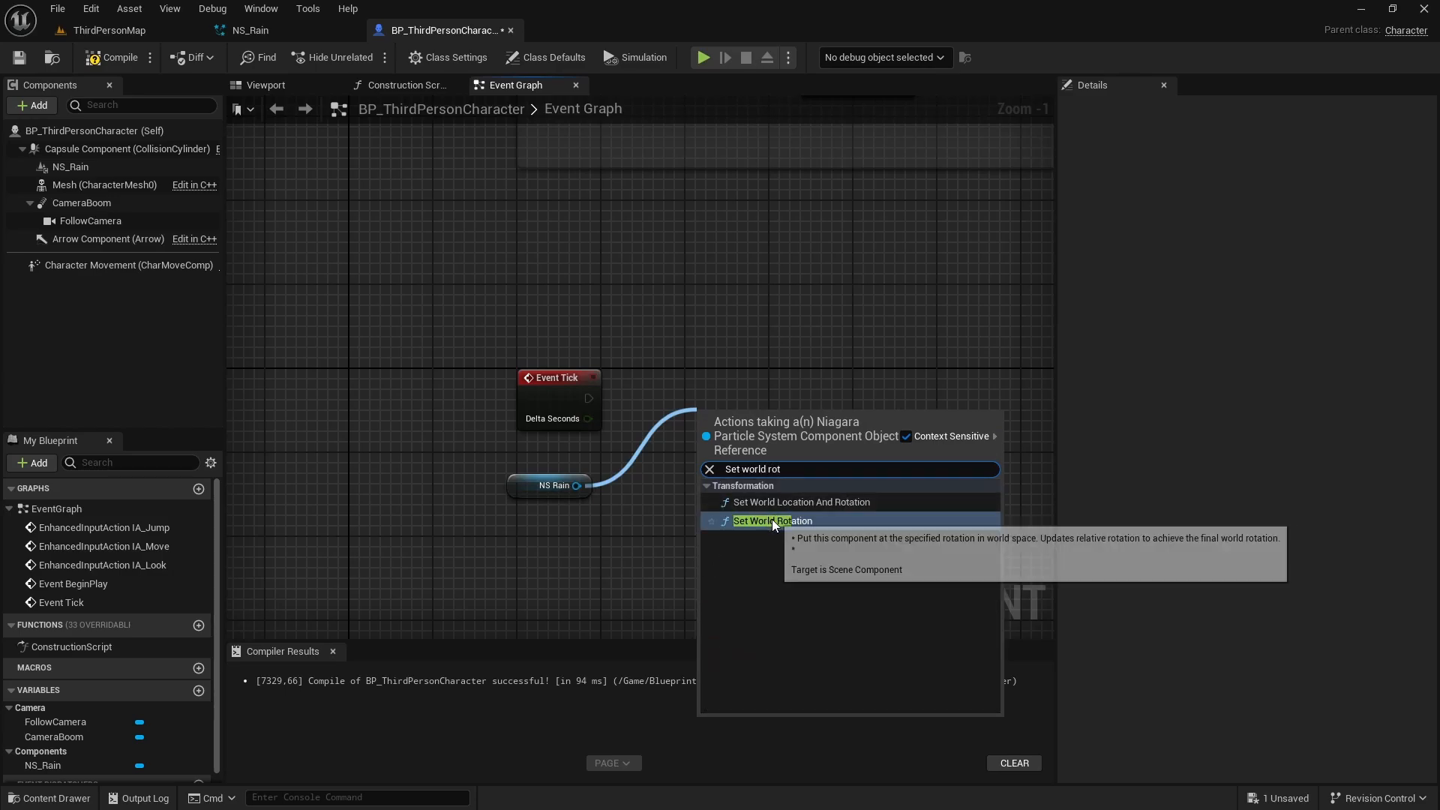
click(731, 521)
drag(591, 402, 591, 402)
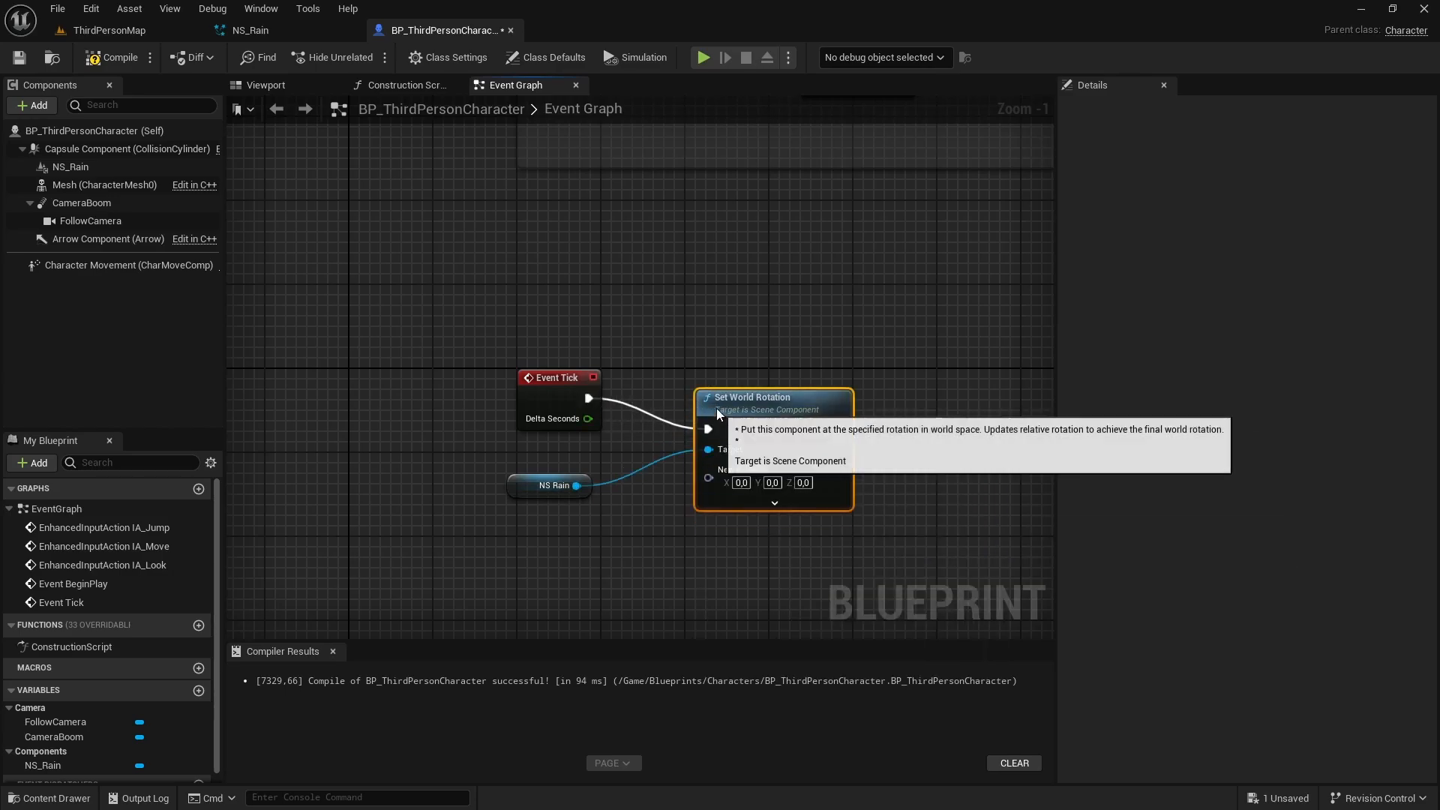
drag(712, 411, 681, 369)
drag(747, 316, 529, 429)
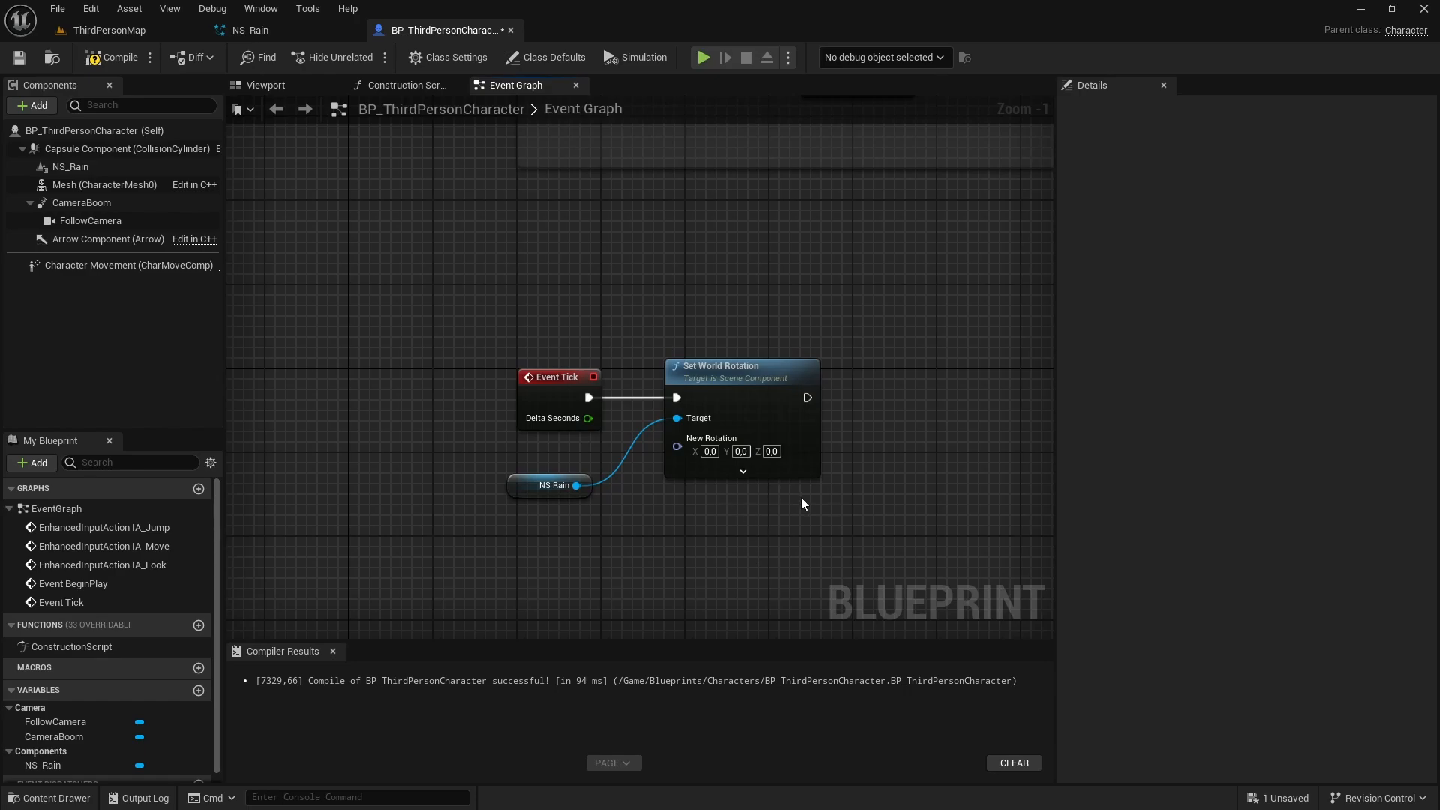
click(20, 57)
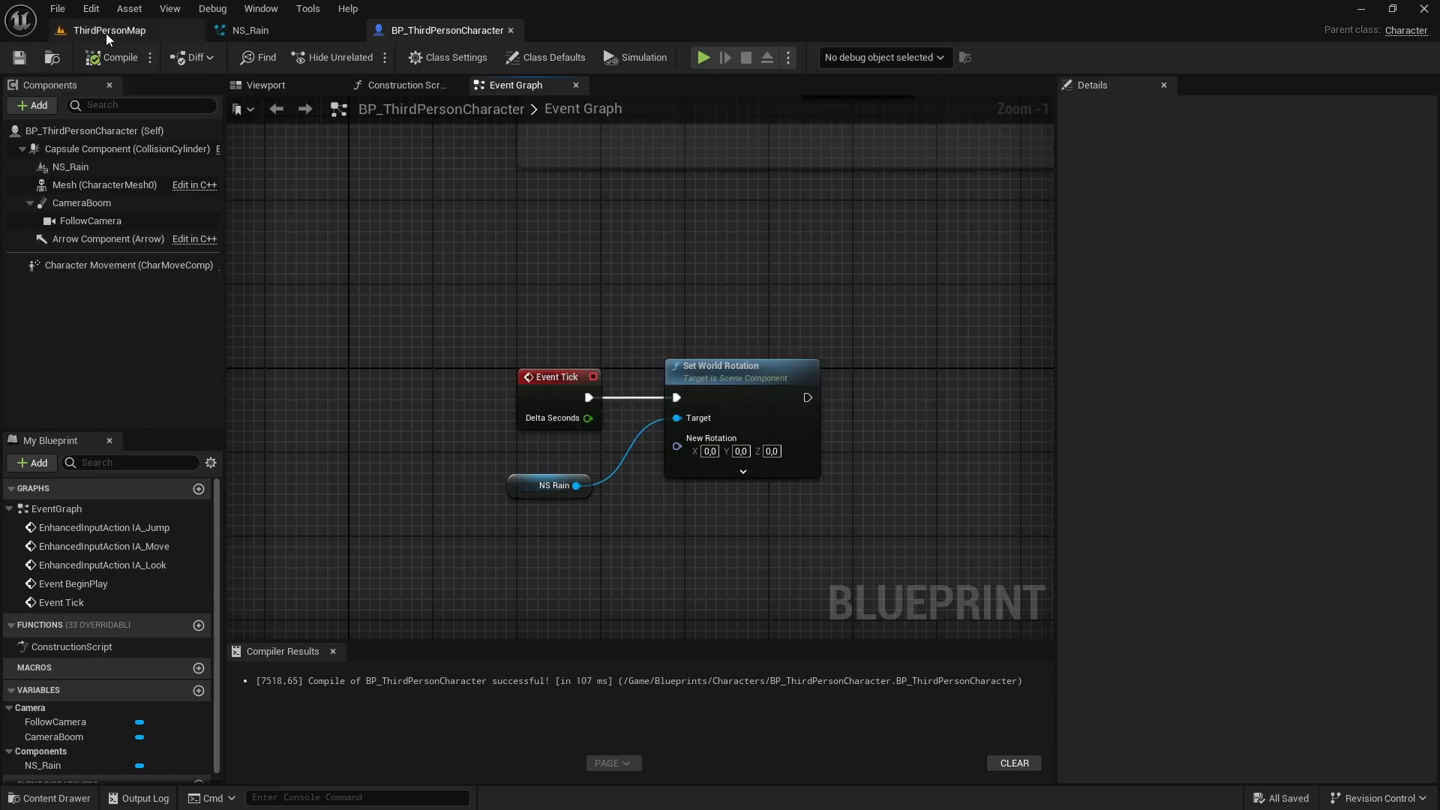
Step: Play ThirdPersonMap in full screen and turn the character in different directions to check that the rain keeps its orientation
click(105, 30)
key(alt+p)
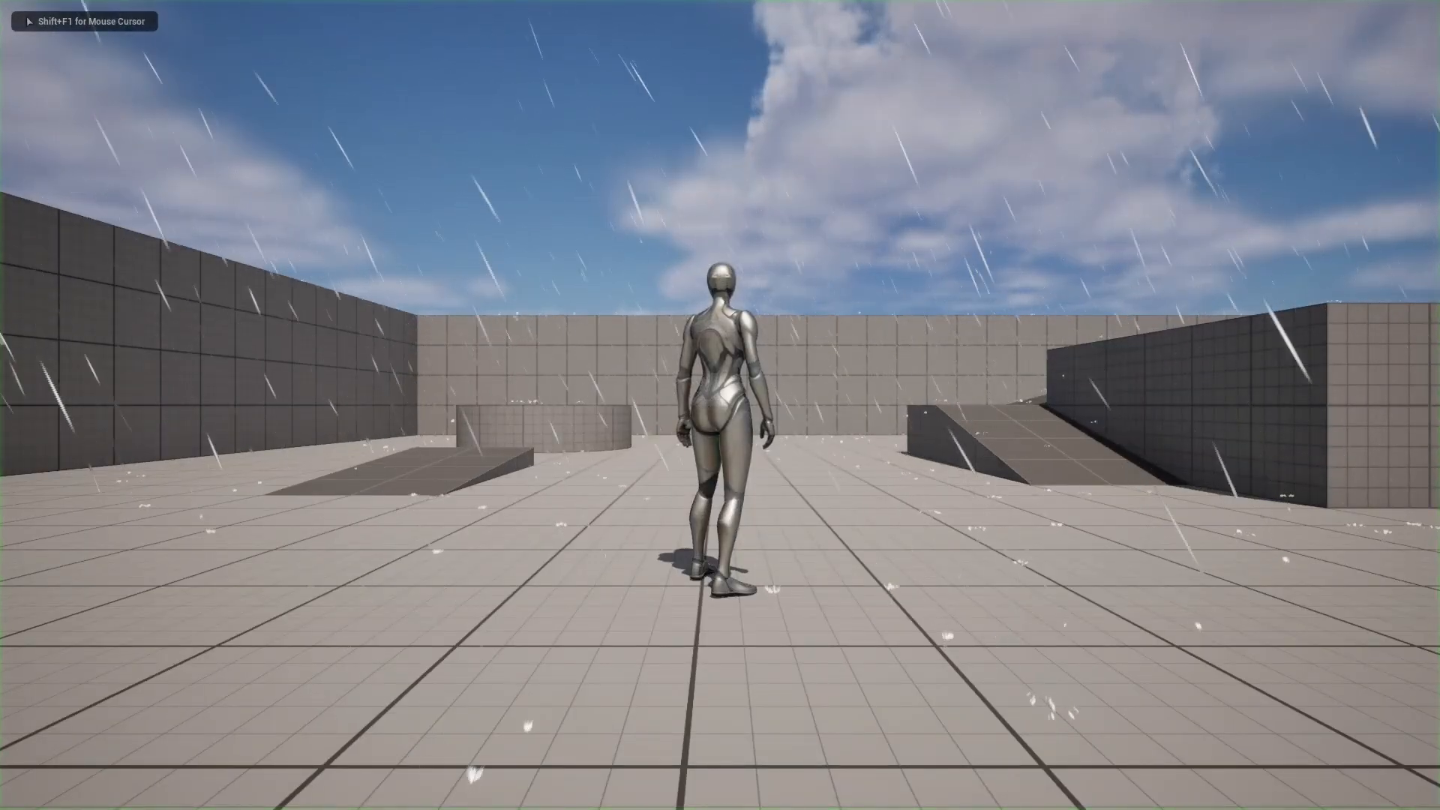
key(a)
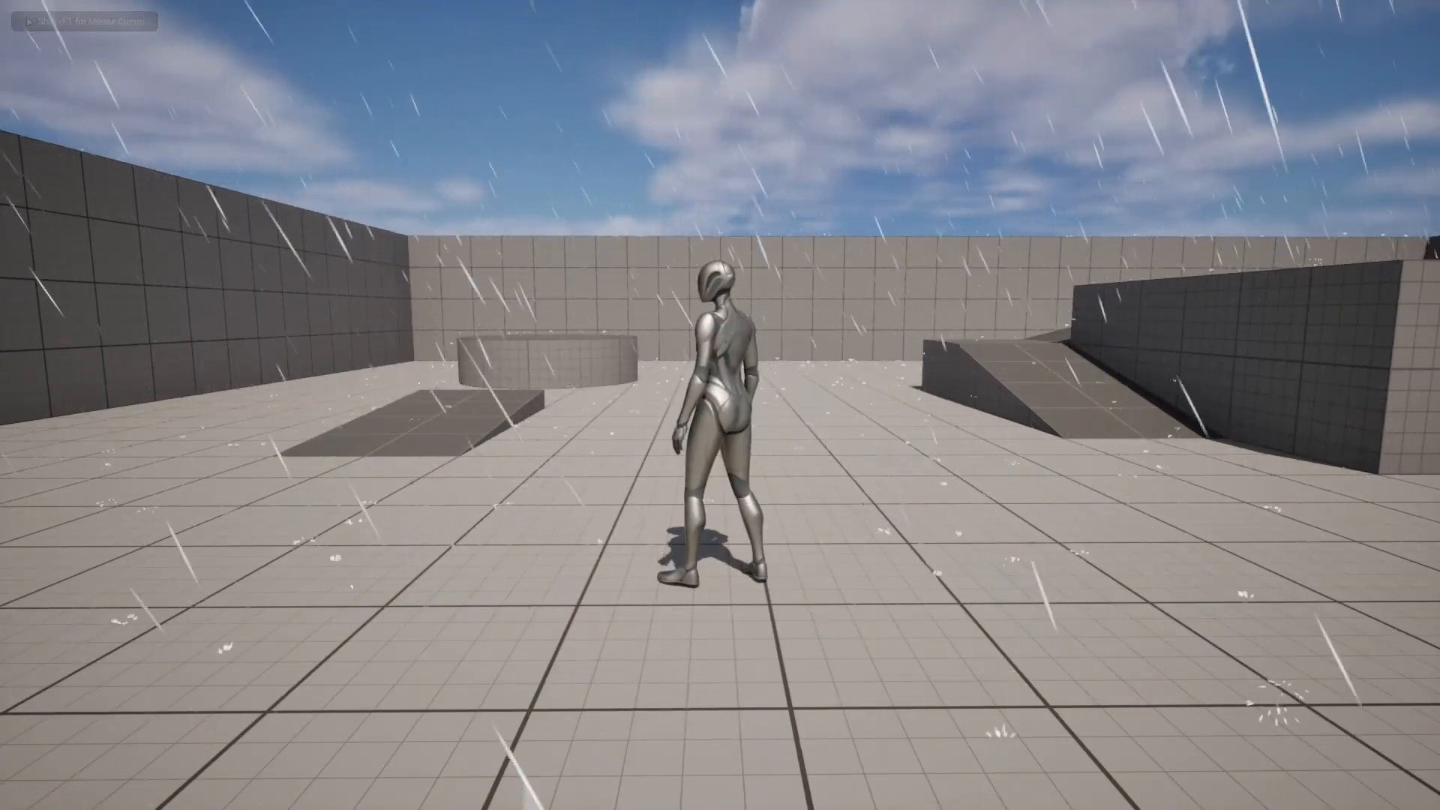
key(s)
key(a)
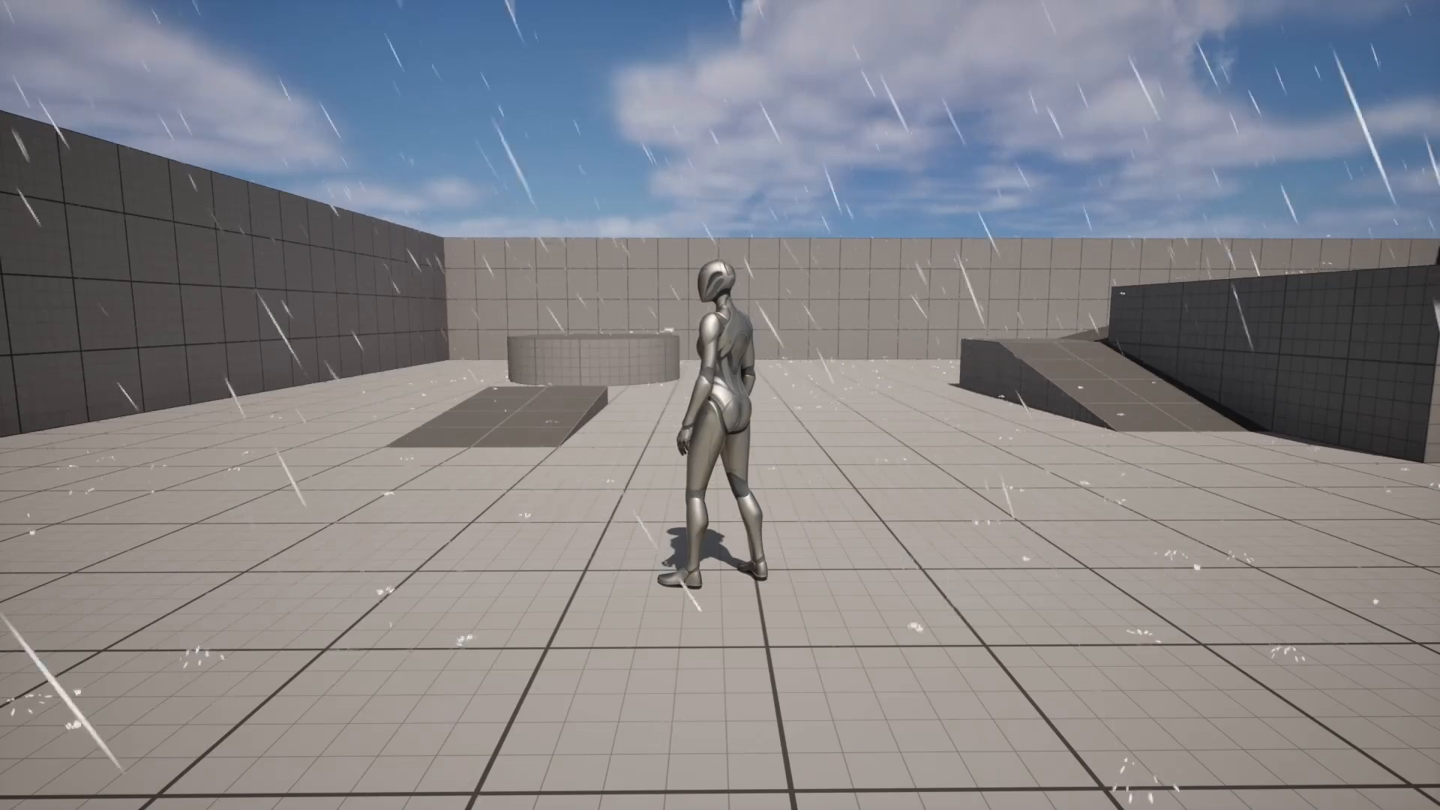
key(s)
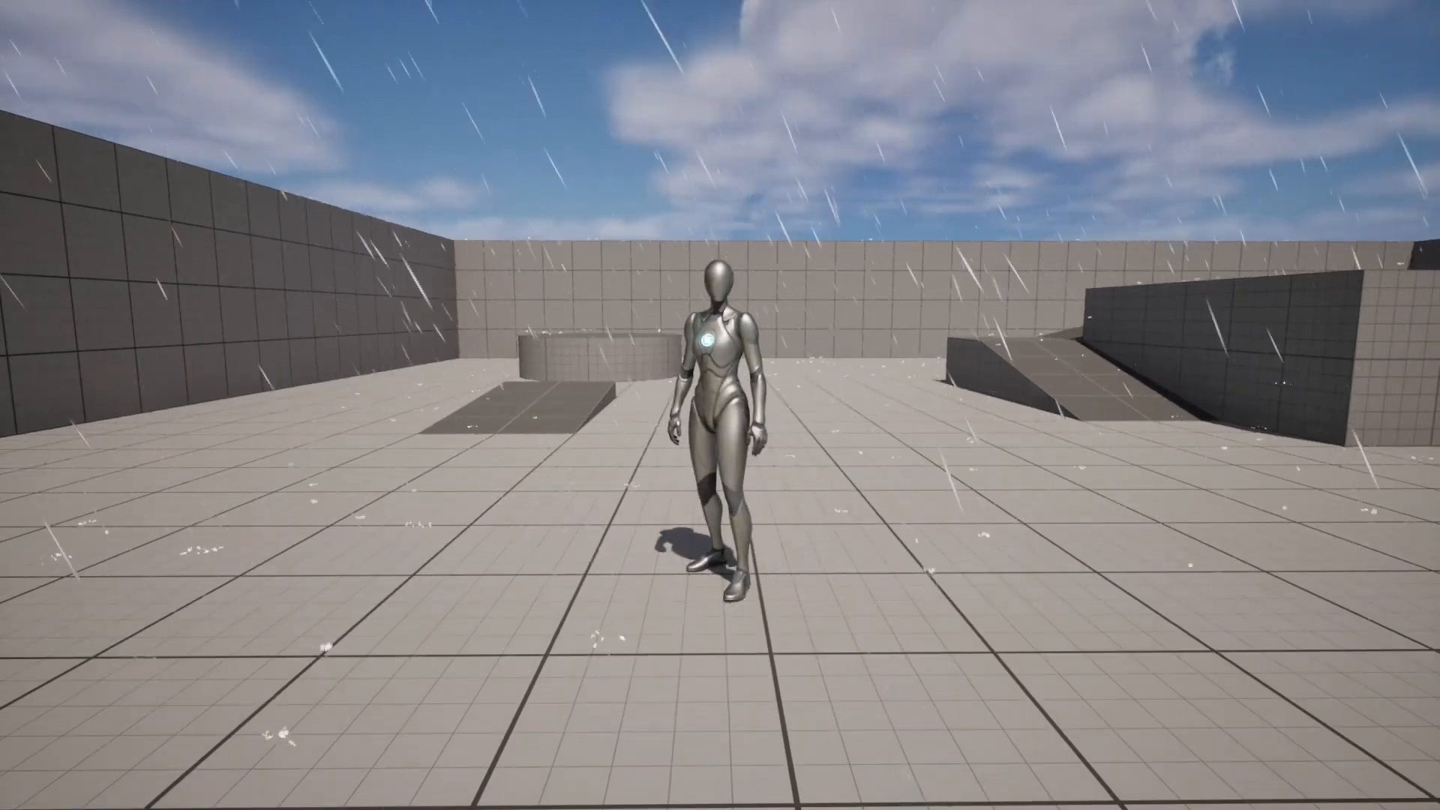
key(w)
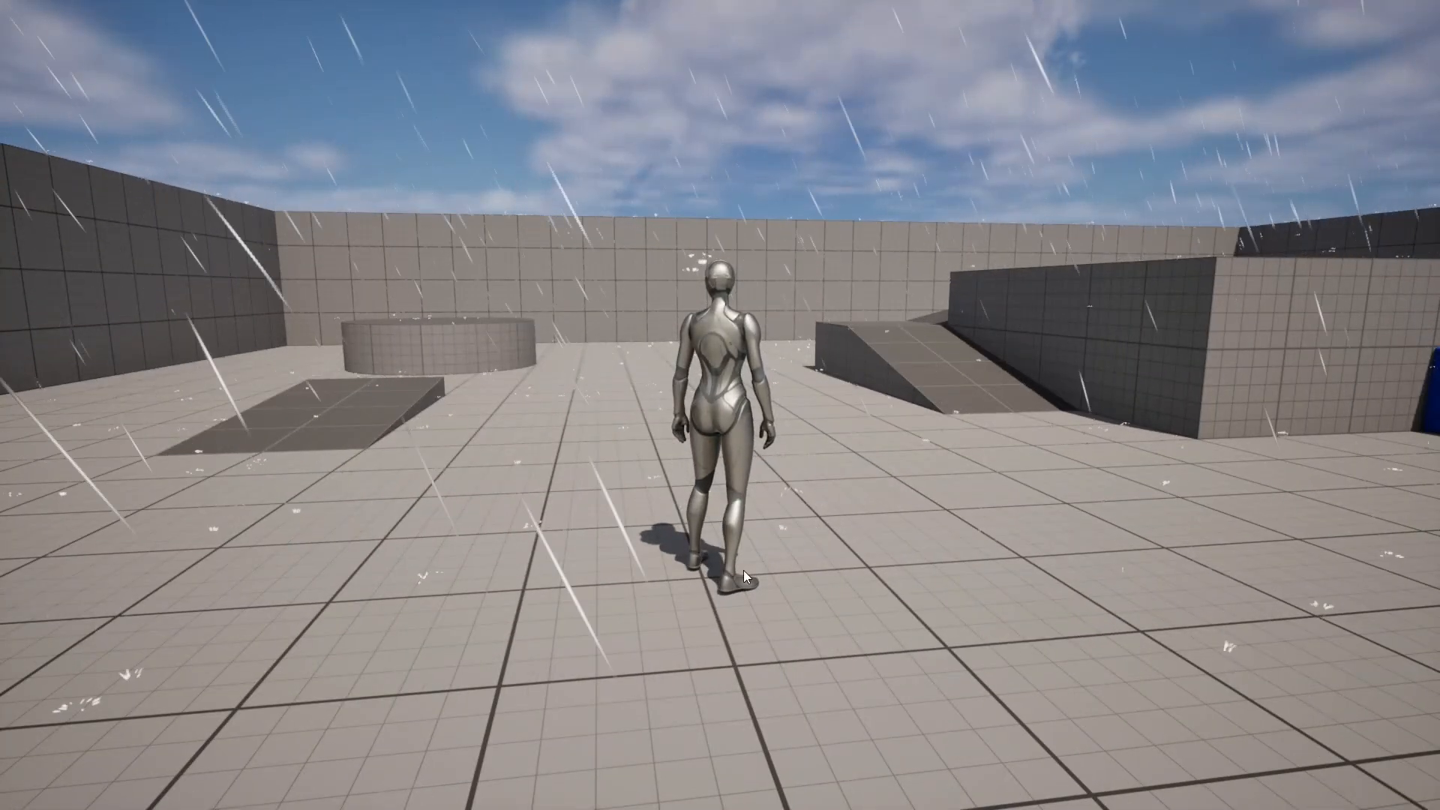
key(Escape)
key(F11)
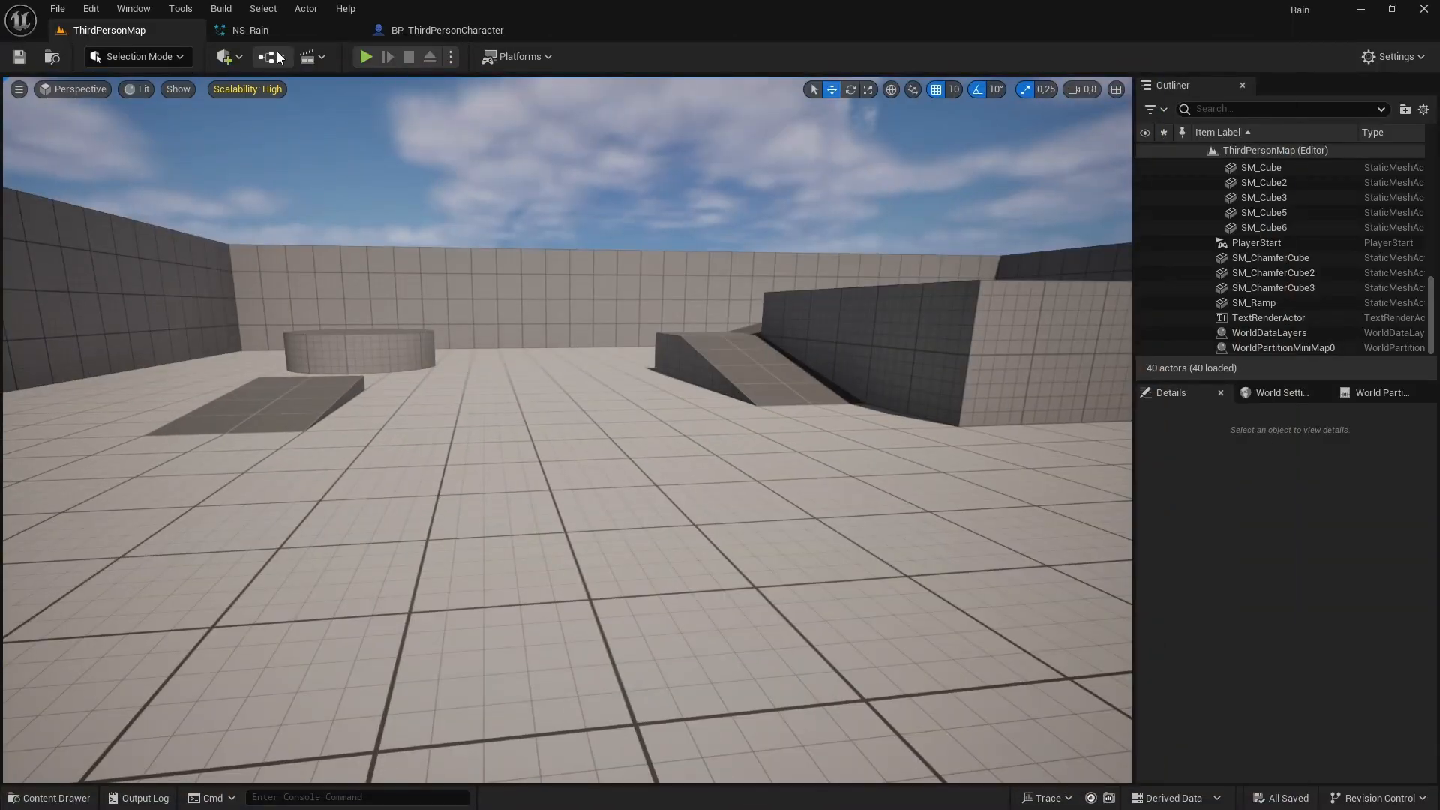
Step: In NS_Rain, set the particle color's alpha to 0.2 in the Rain emitter's Initialize Particle module
click(272, 36)
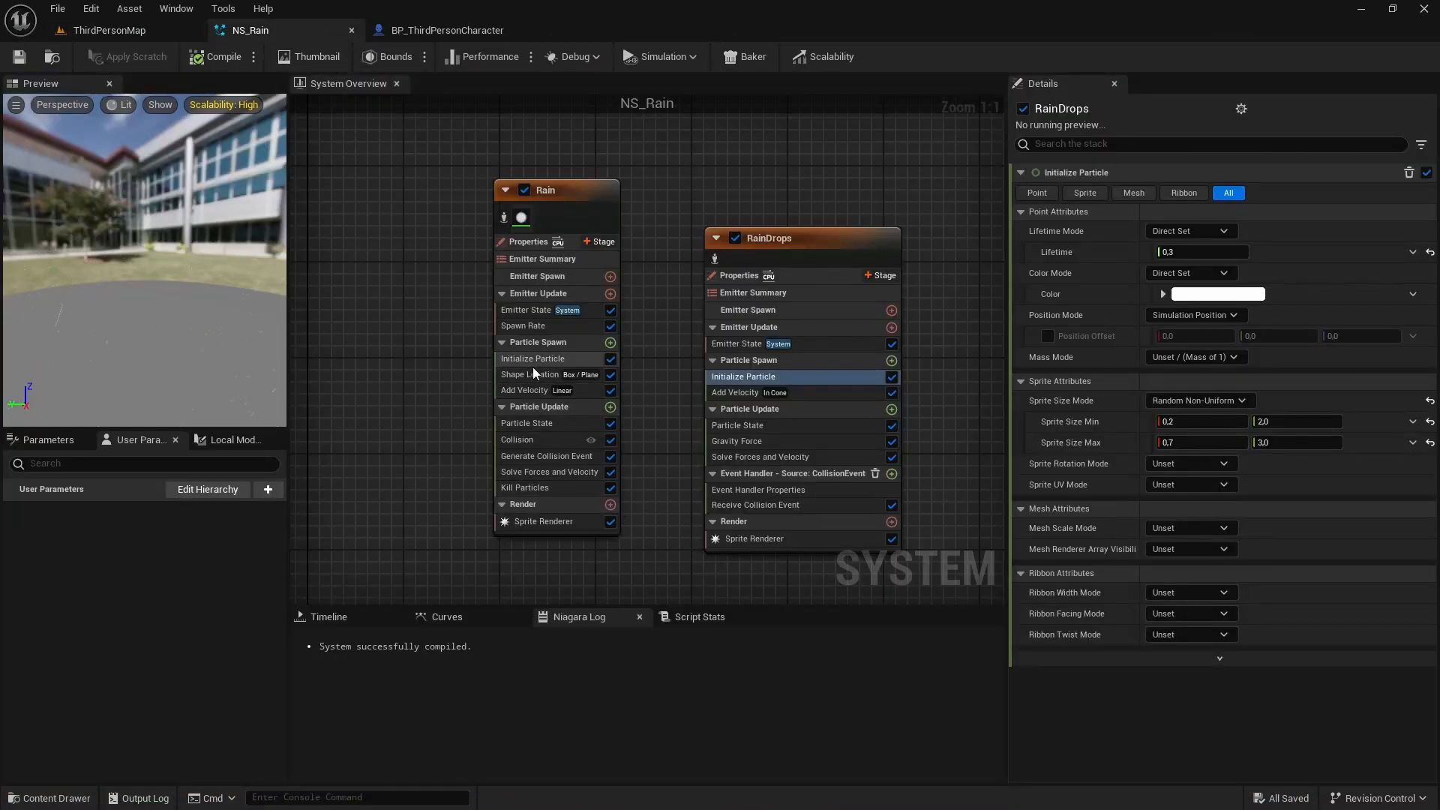
click(519, 361)
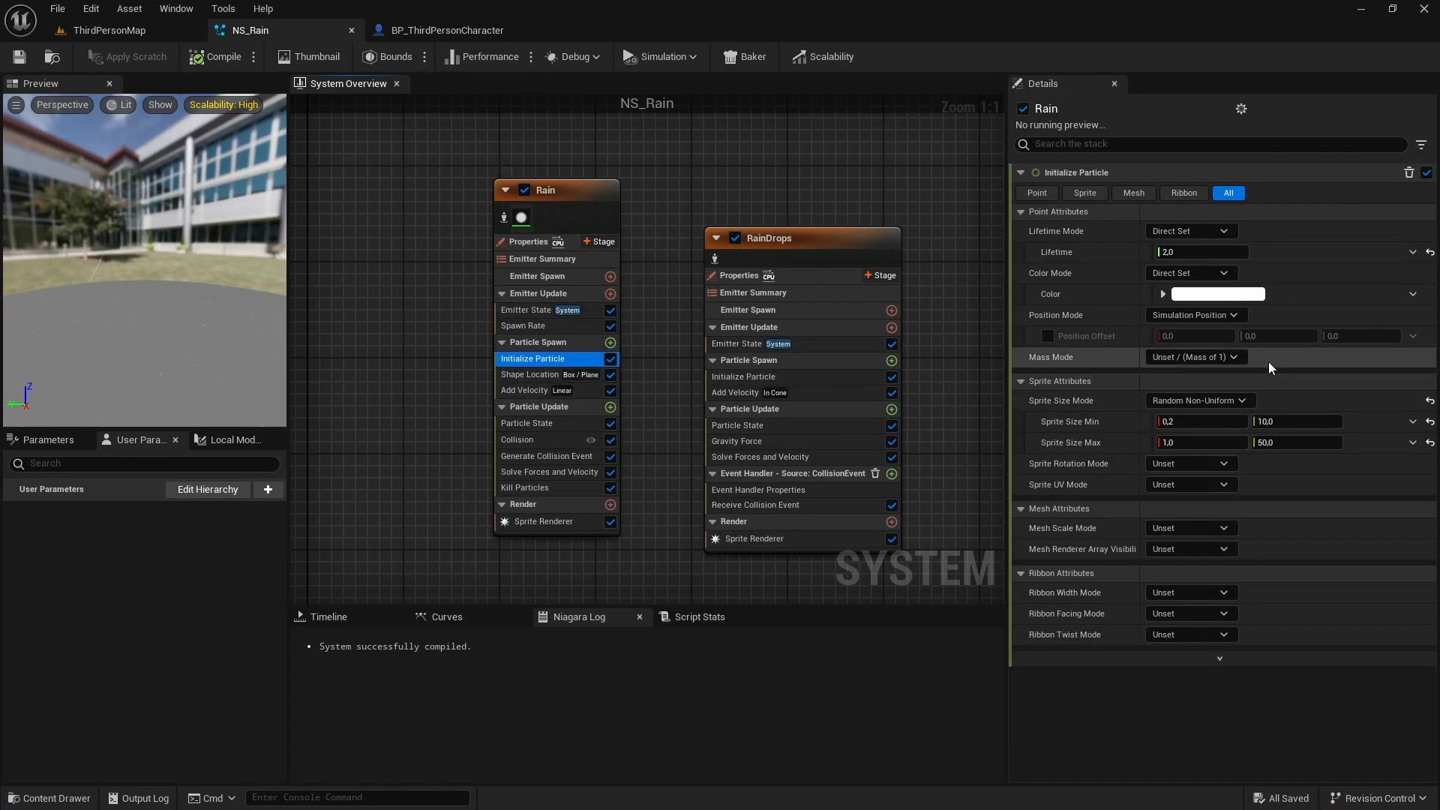
click(1208, 297)
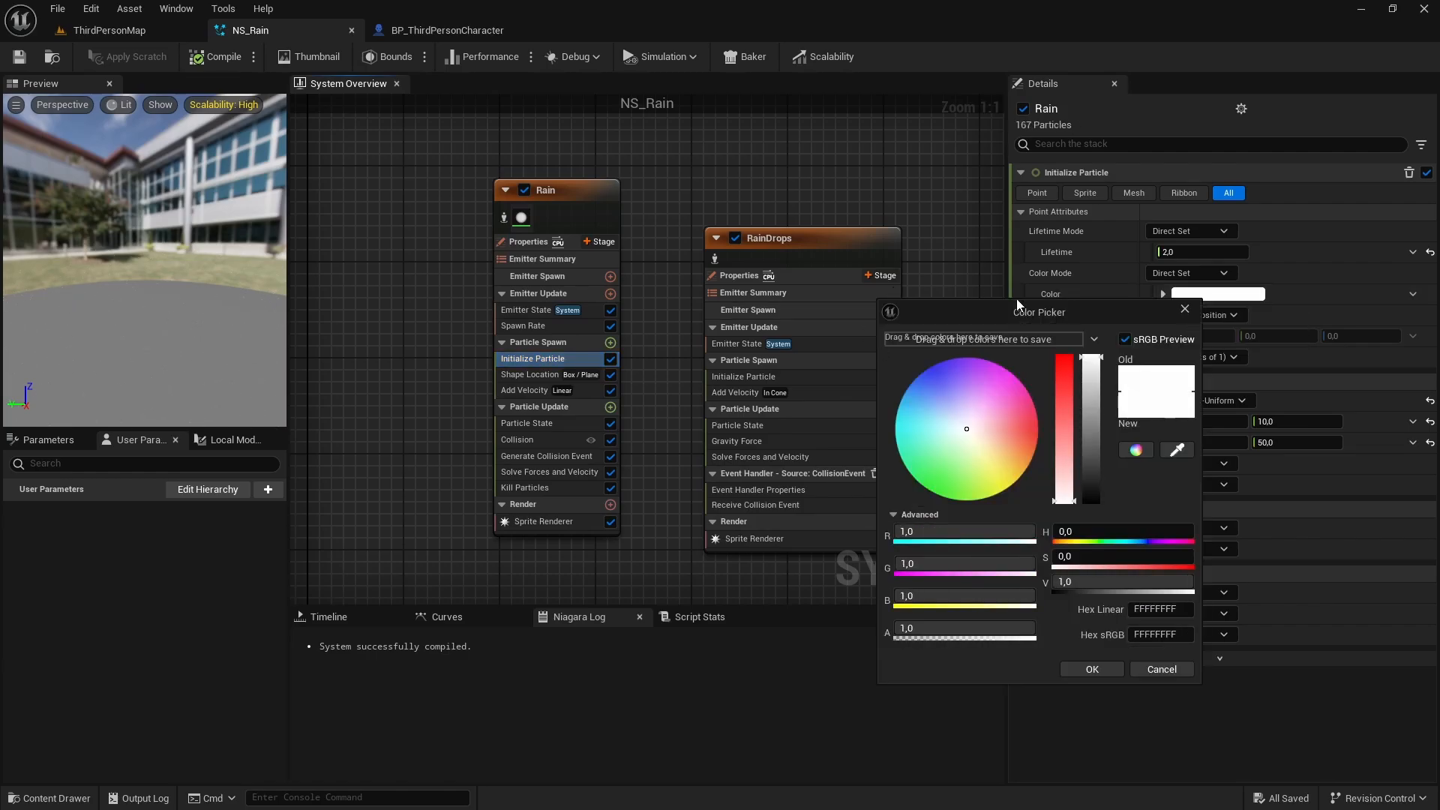
click(947, 629)
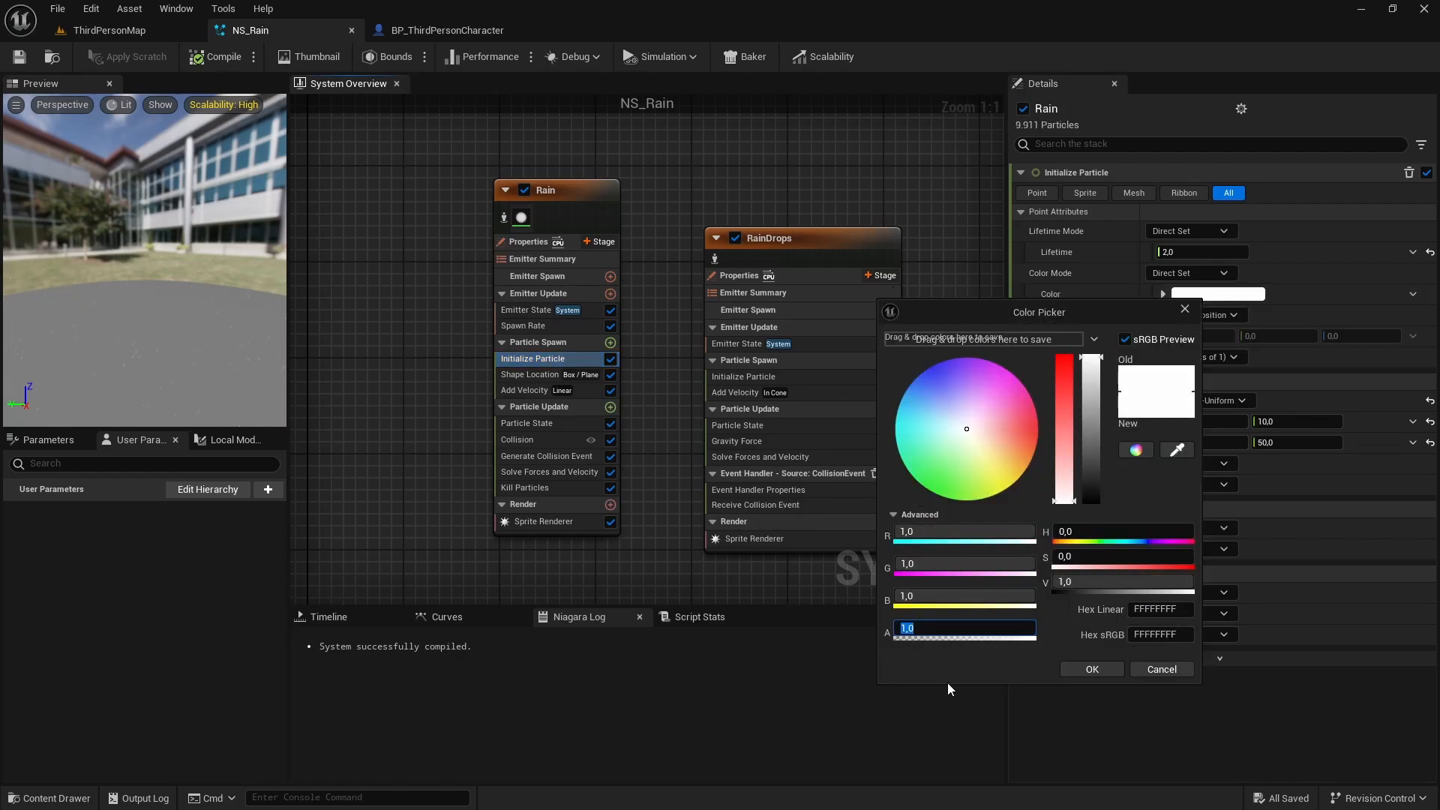
text(0,2)
key(Return)
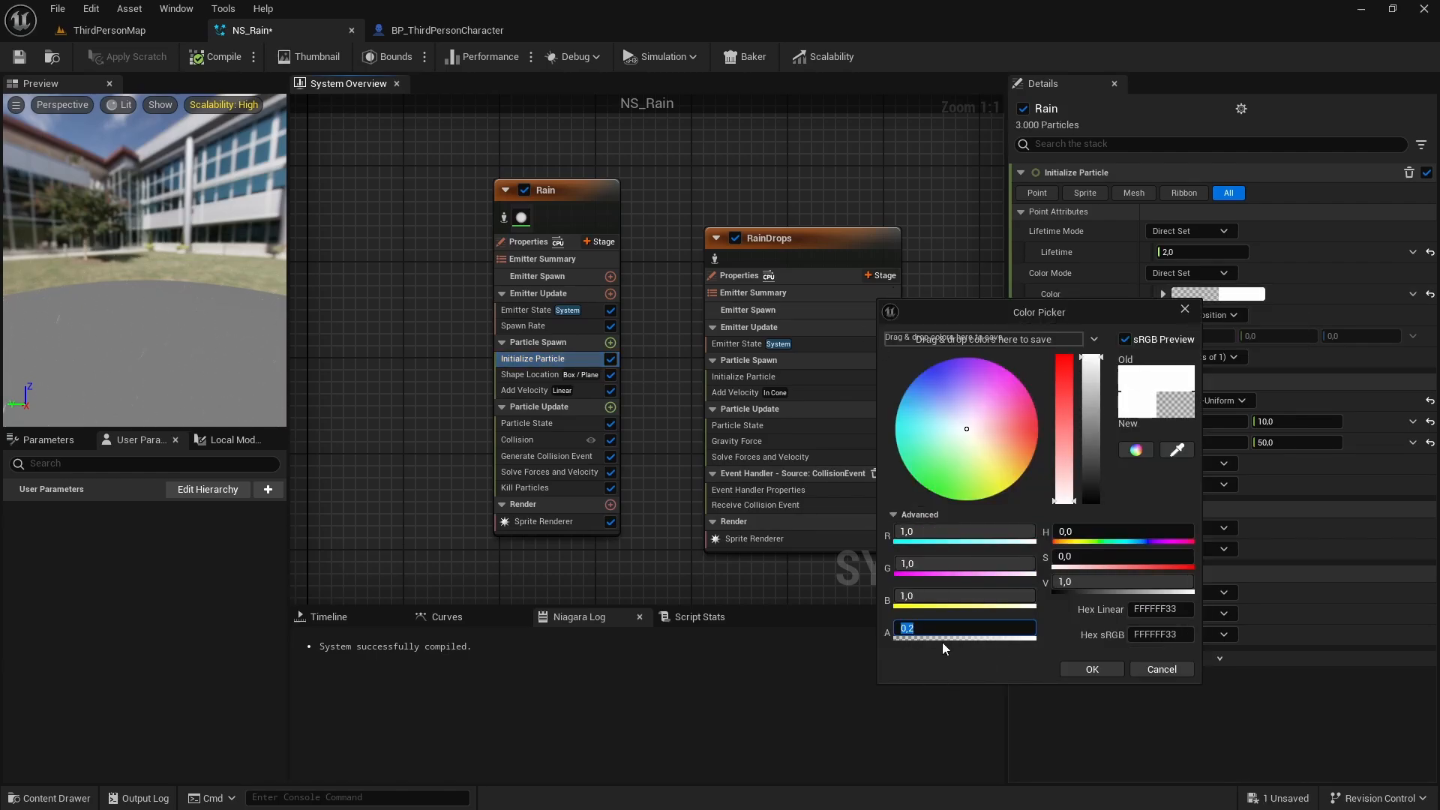
click(1092, 669)
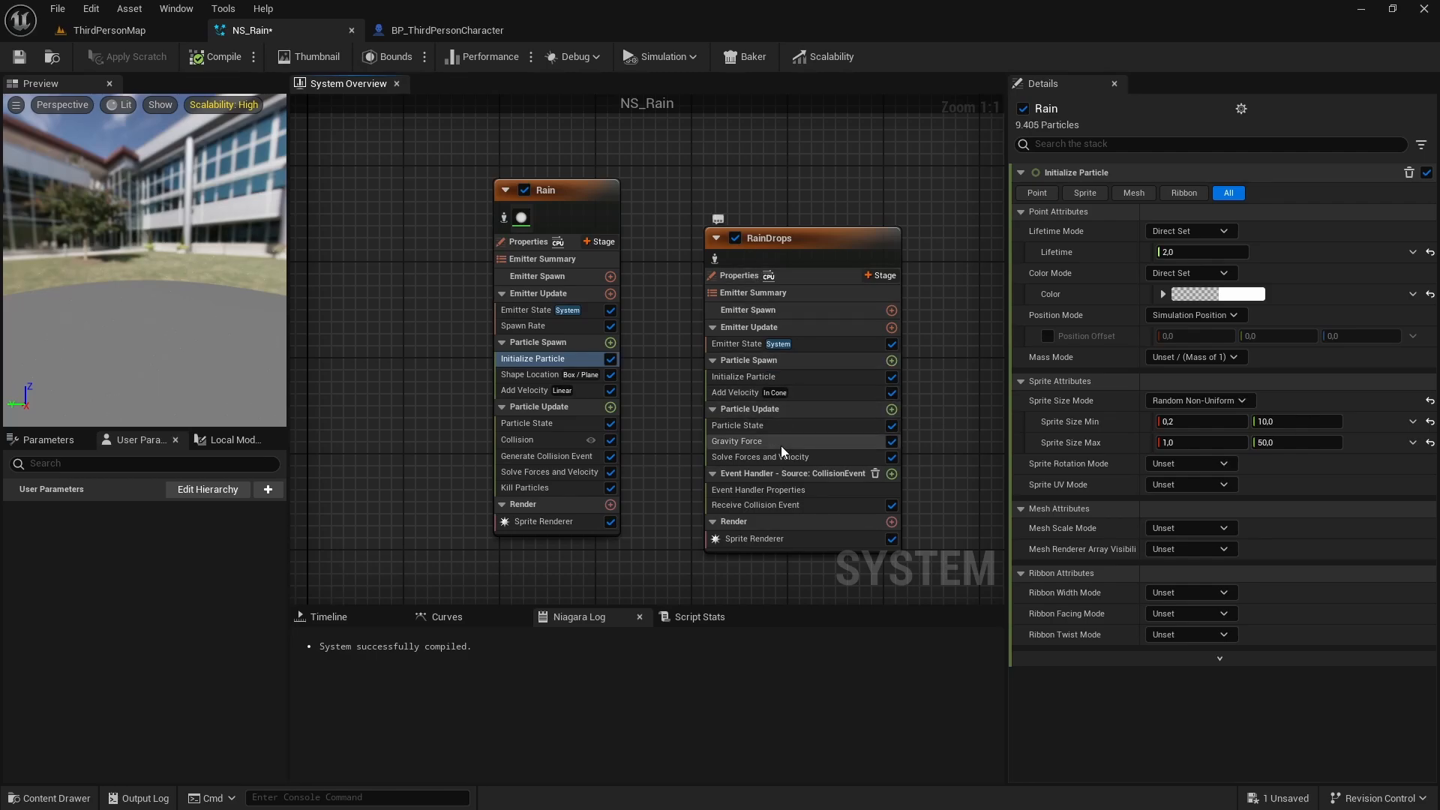
Step: Adjust the particle color's alpha in the RainDrops emitter's Initialize Particle module and save NS_Rain
click(731, 378)
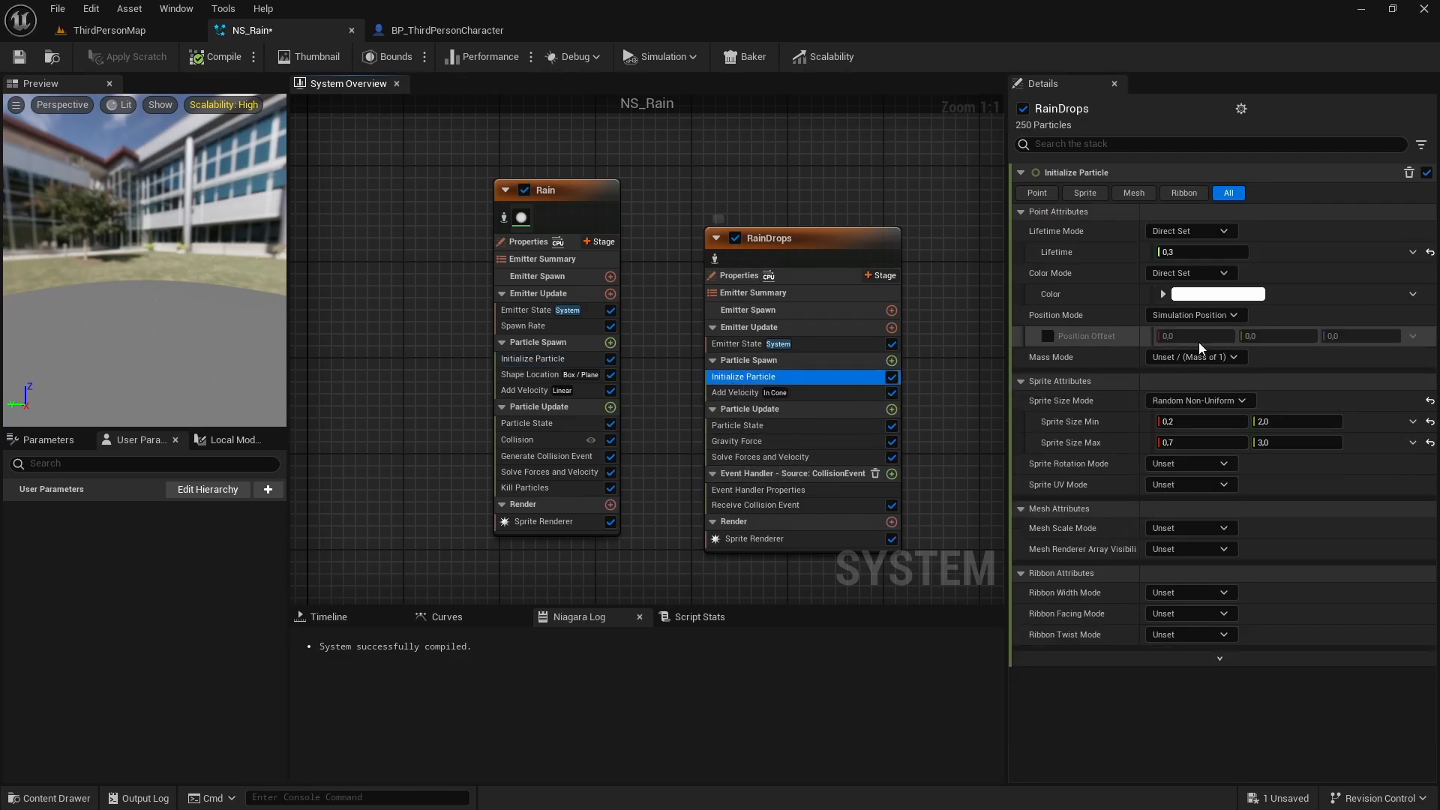
click(1208, 294)
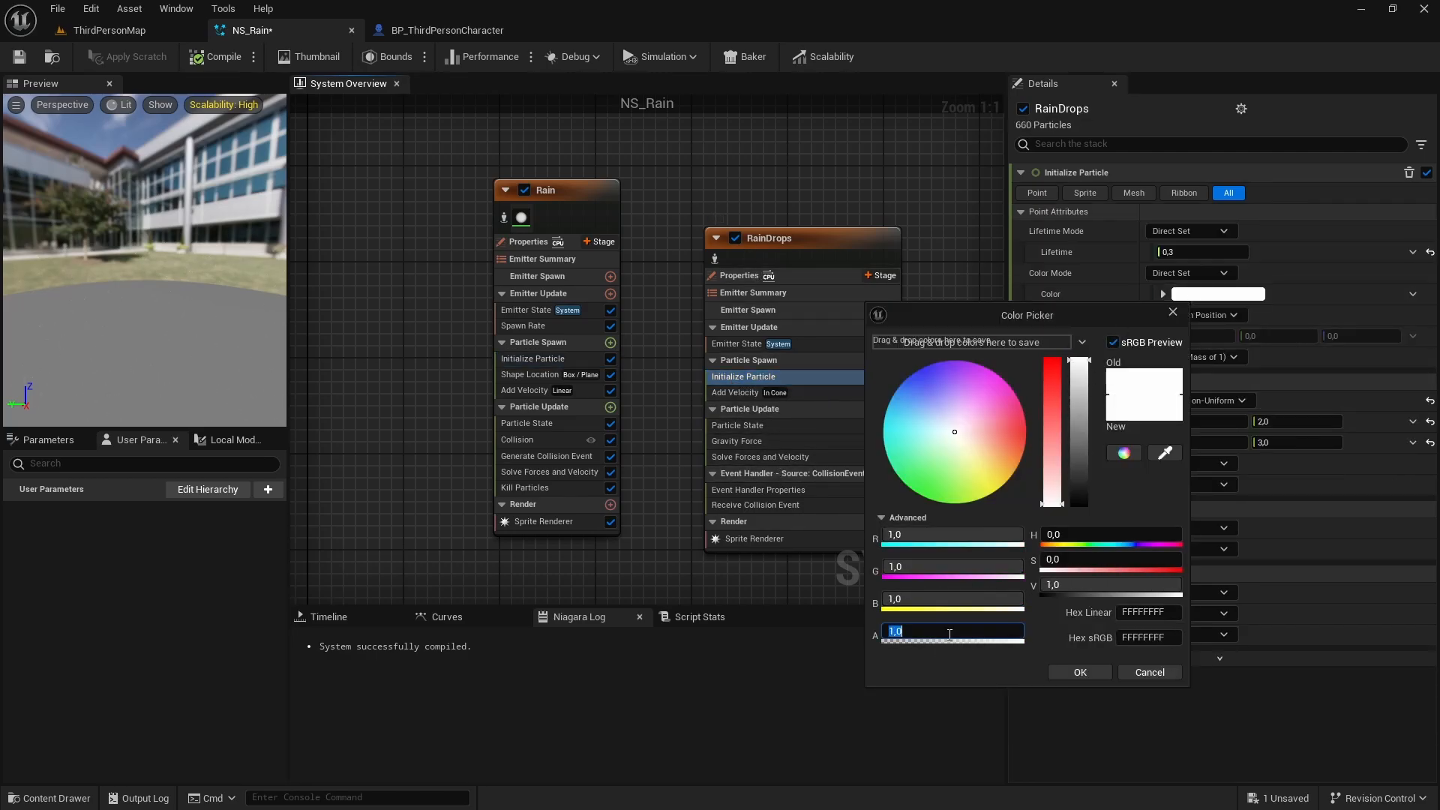
click(1085, 676)
Step: Play ThirdPersonMap in full screen and run the character around the level to check the more transparent rain and splashes
click(90, 30)
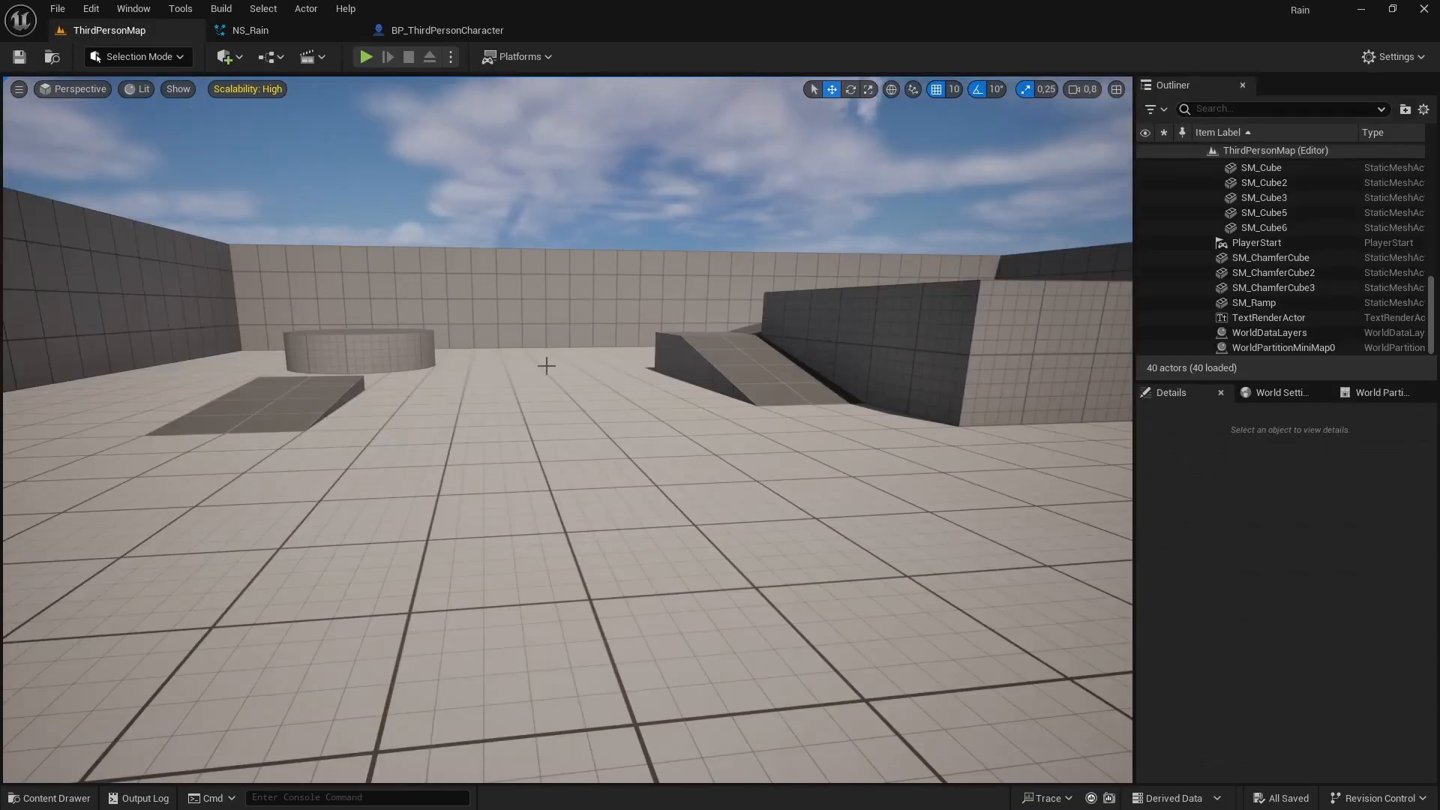
key(F11)
key(alt+p)
click(545, 366)
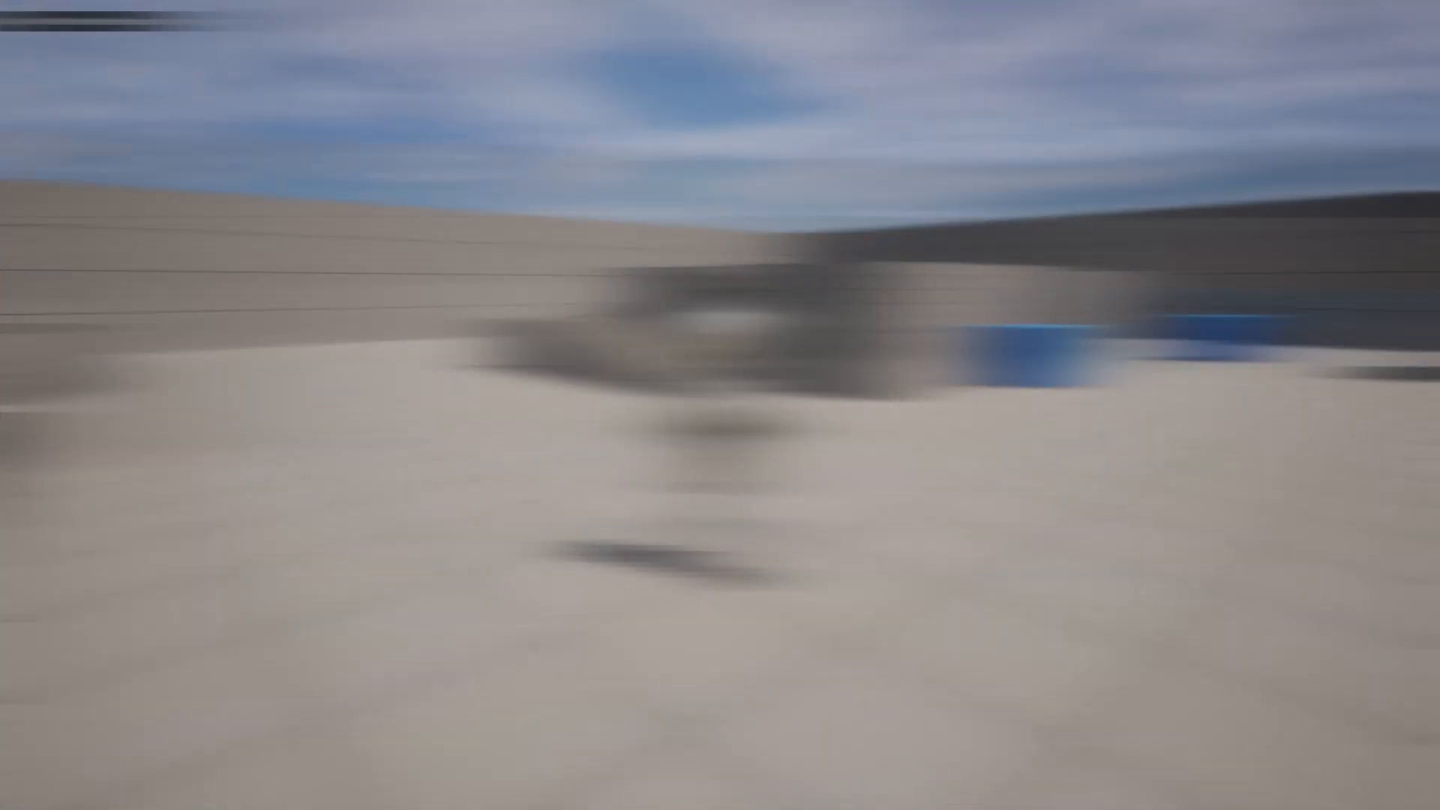
key(a)
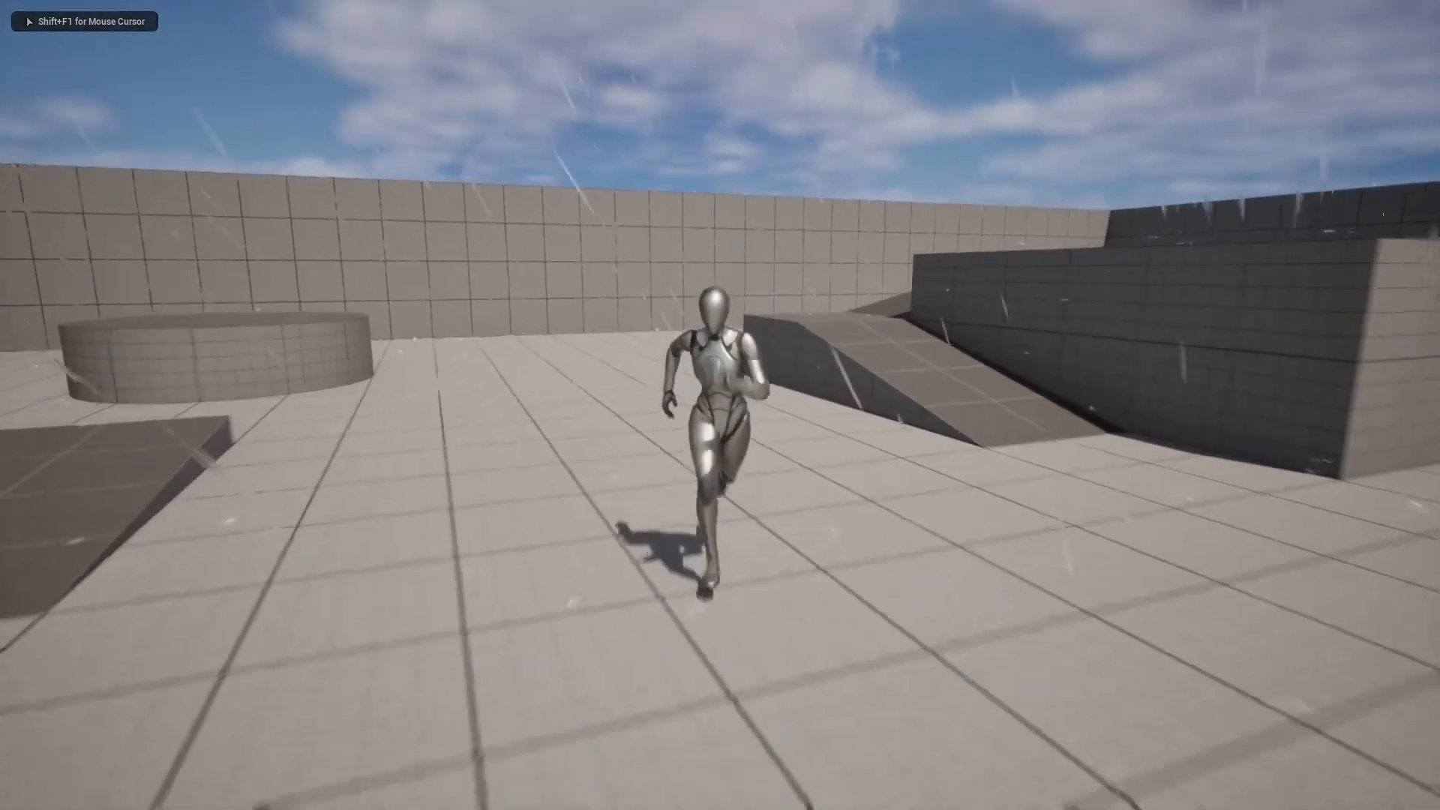
key(w)
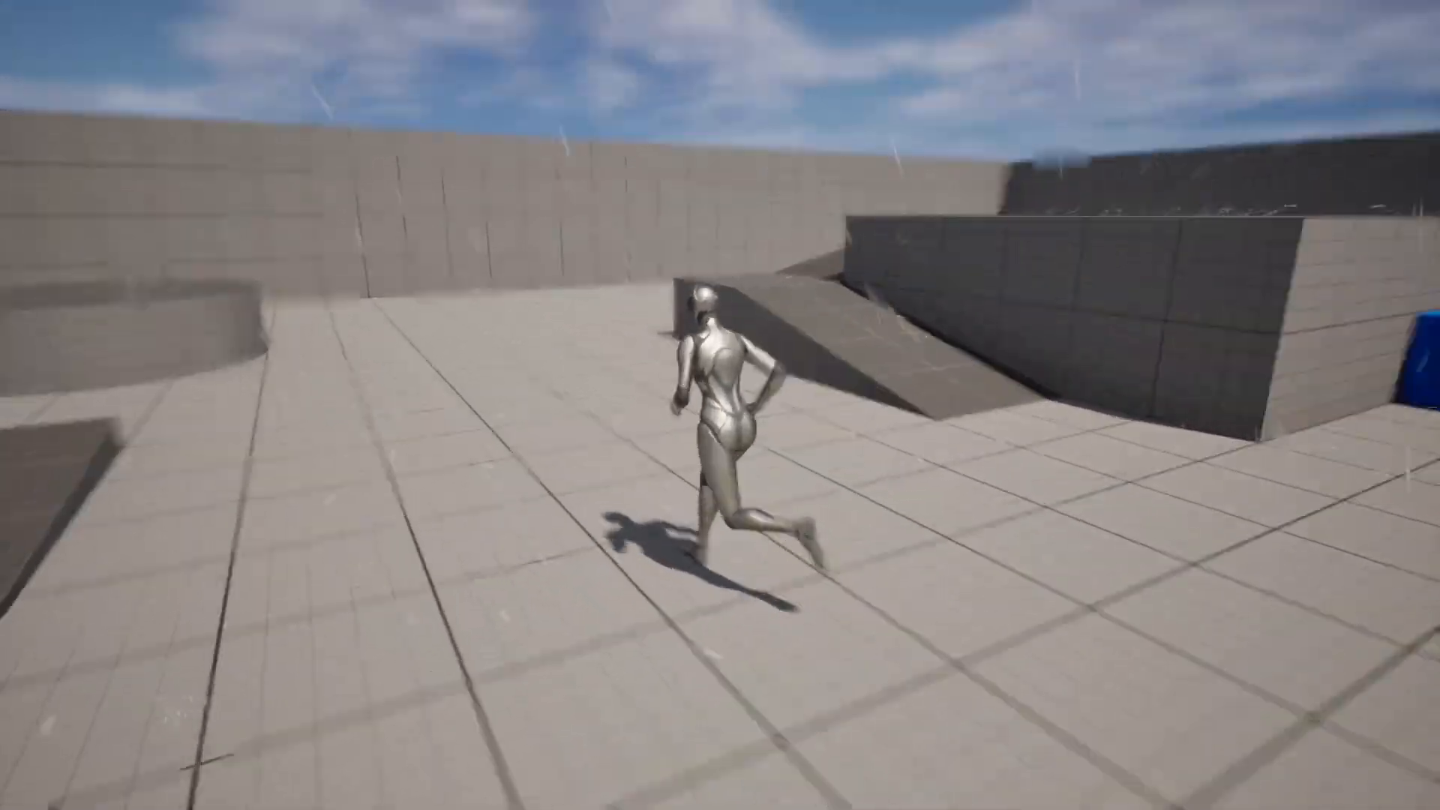
key(s)
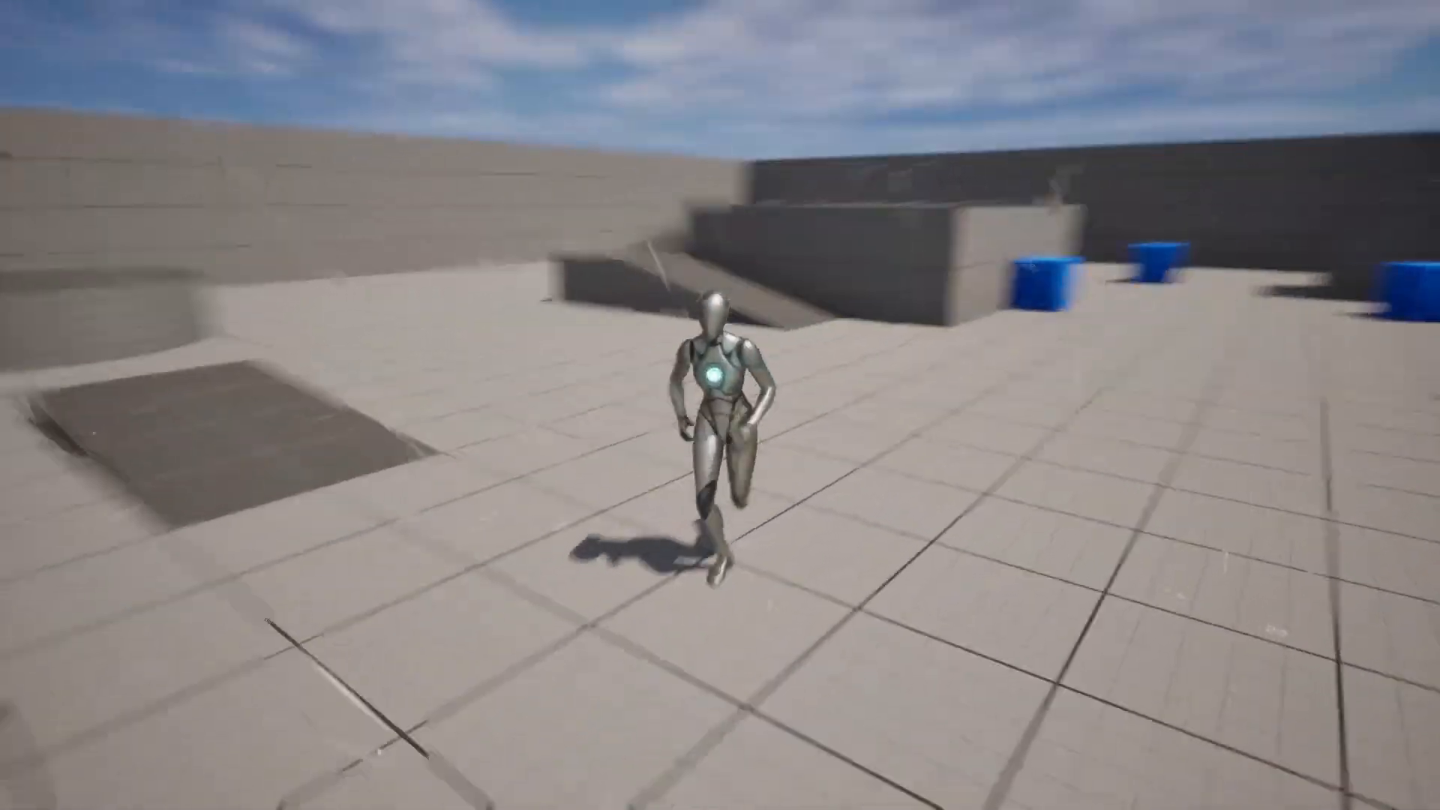
key(w)
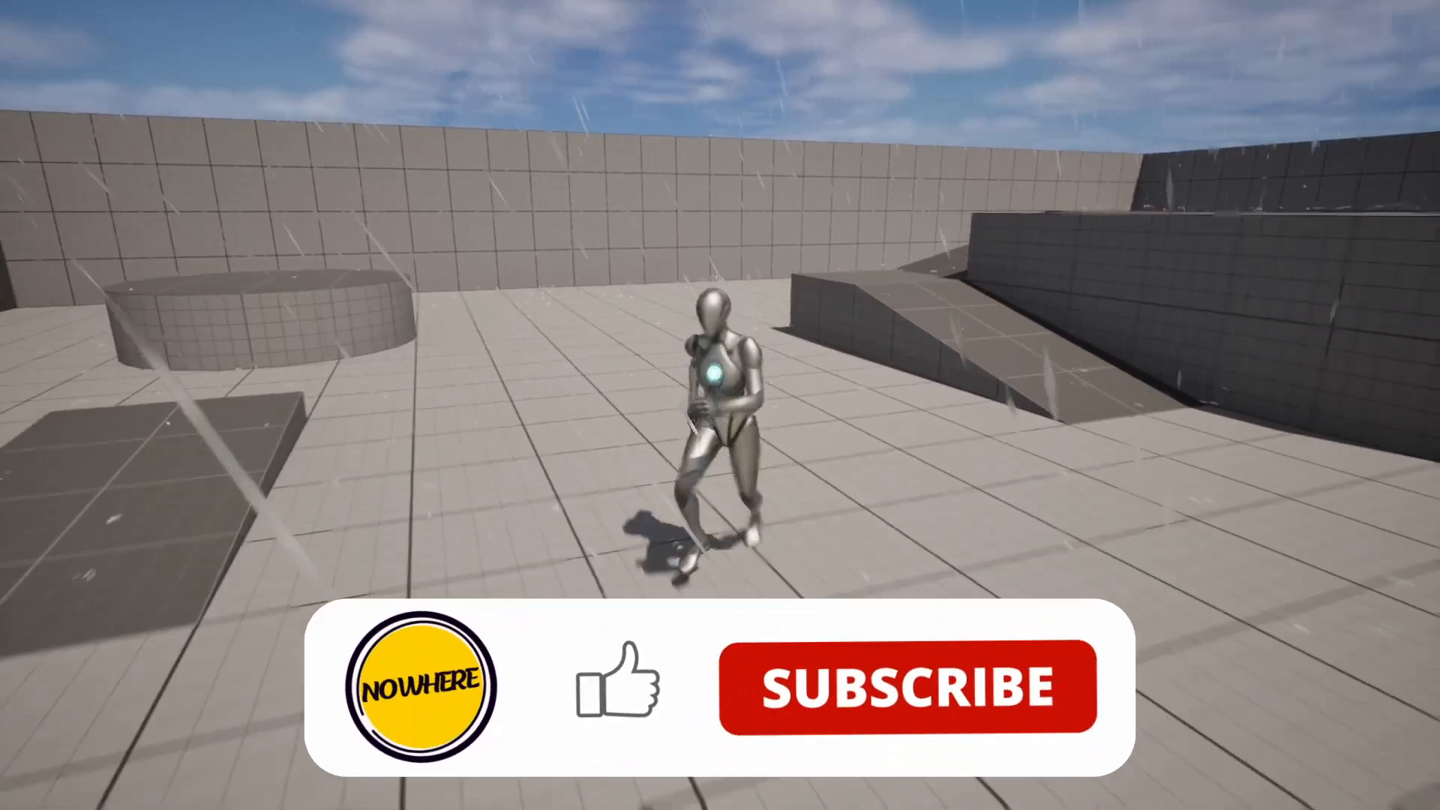
key(w)
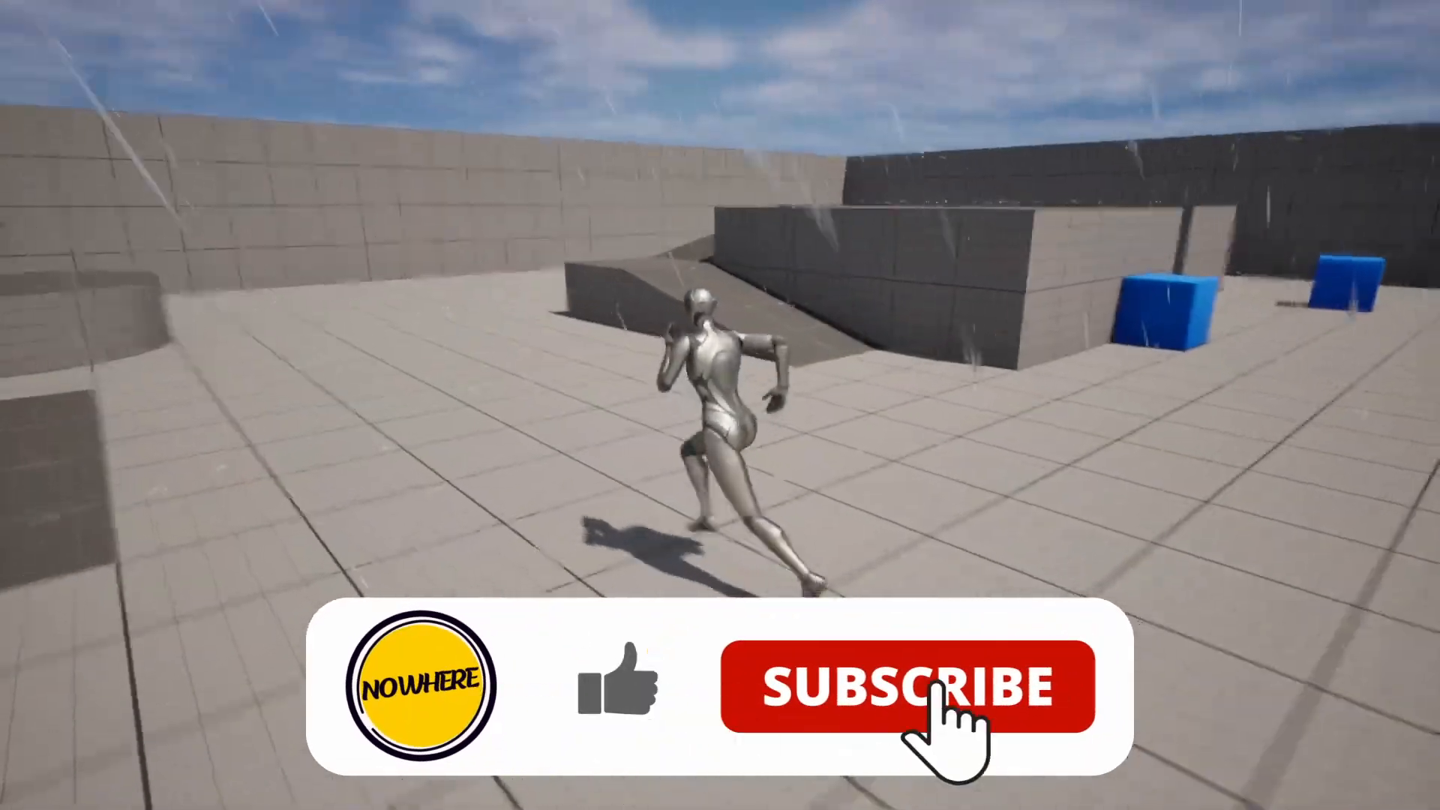
key(w)
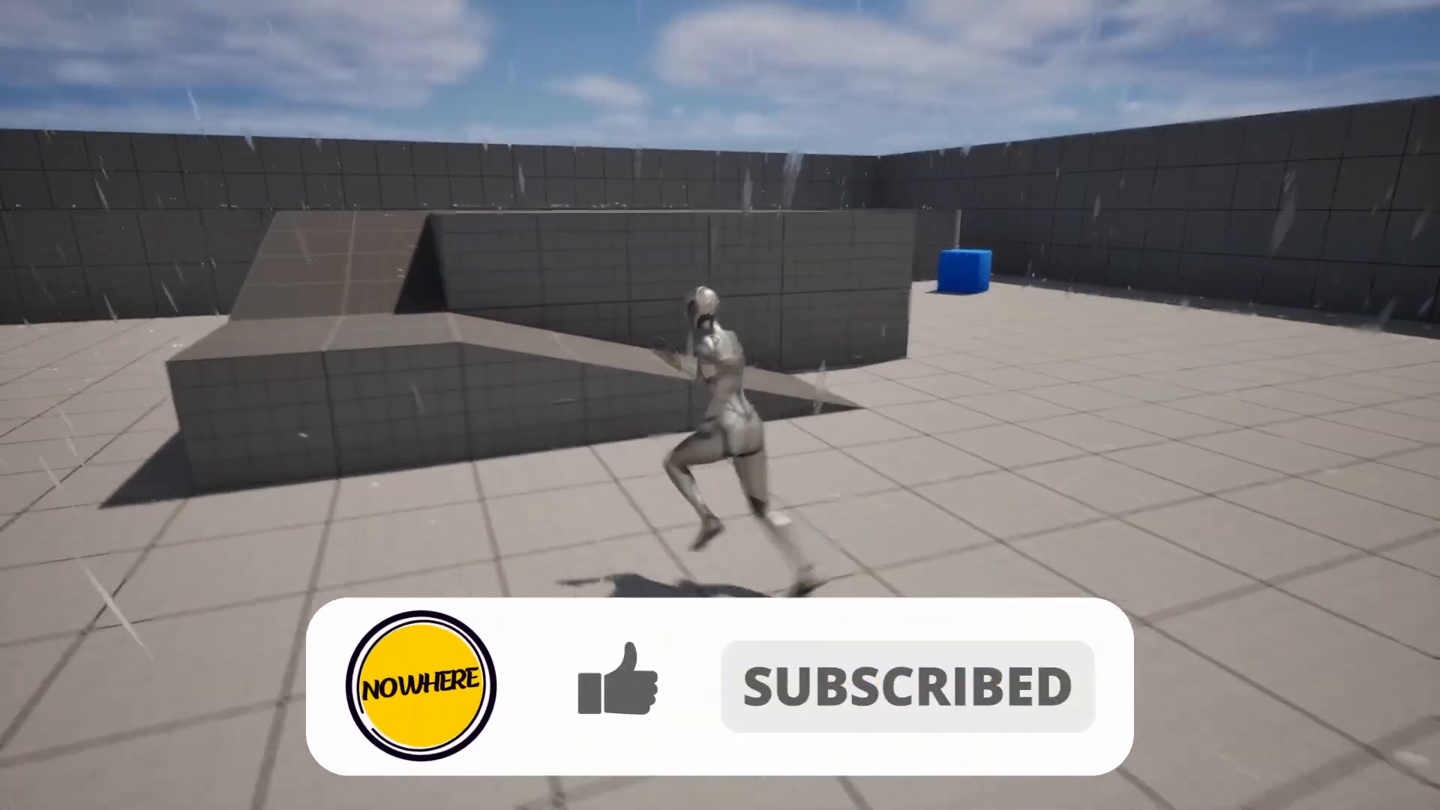
key(w)
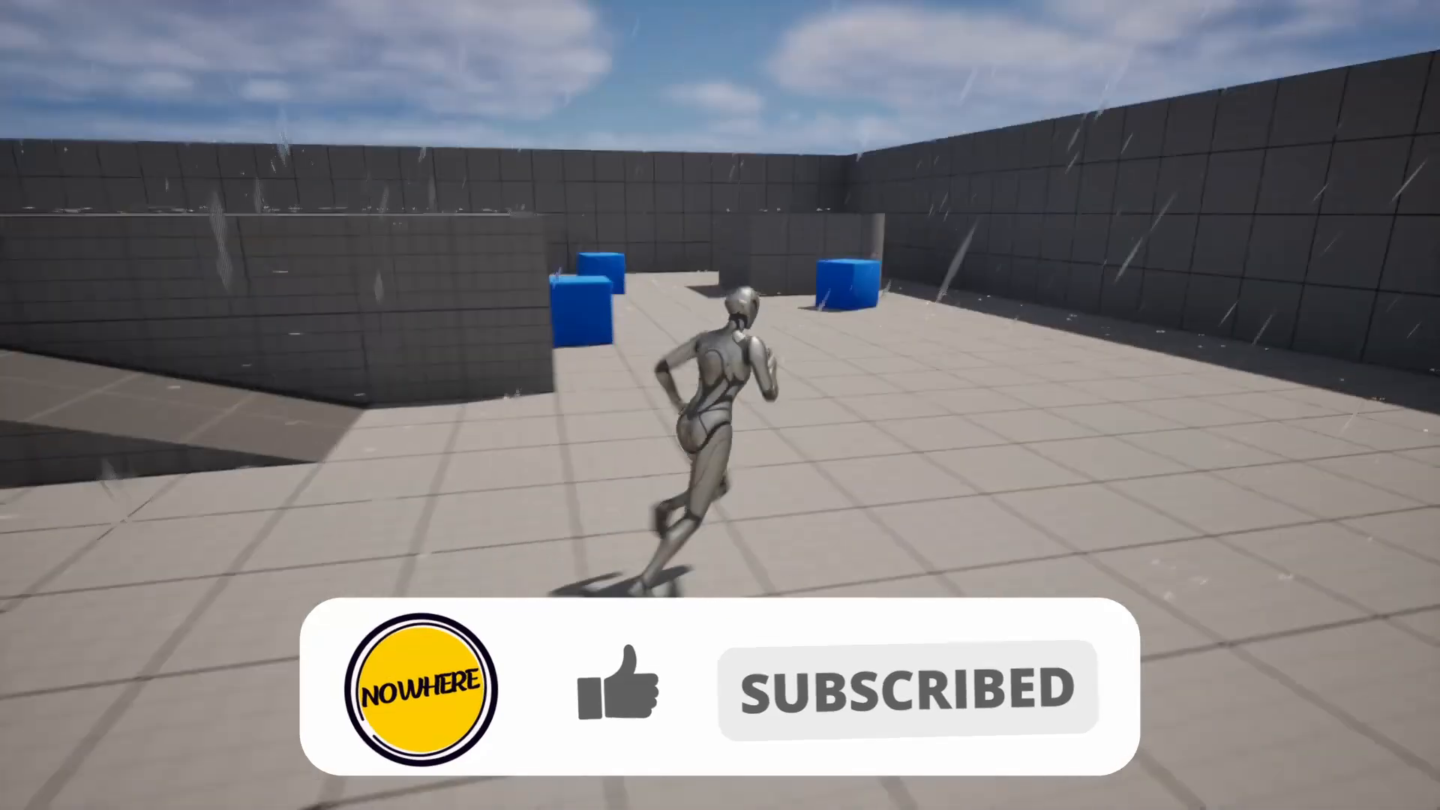